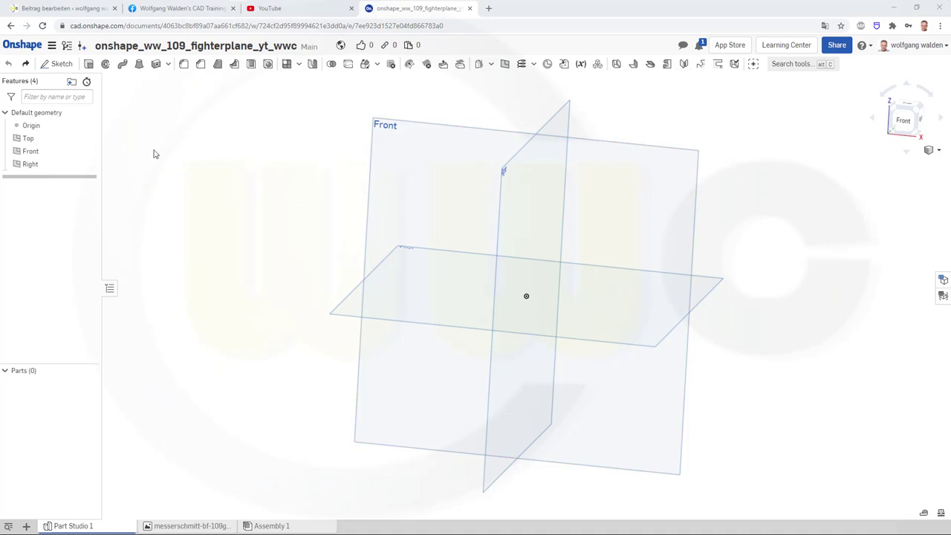
# - Rename the Front plane in the feature tree to 'main_sketch_plane'
pyautogui.rightClick(41, 153)
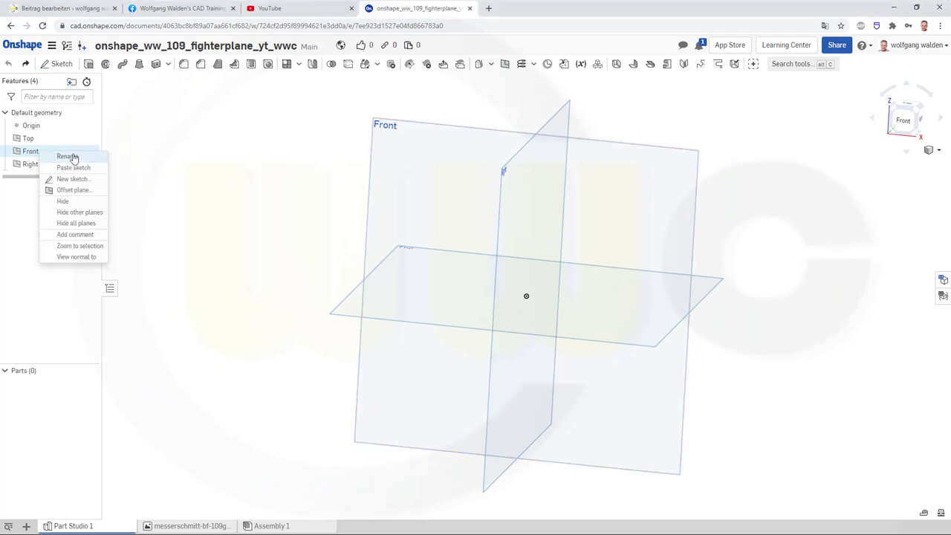
pyautogui.click(67, 157)
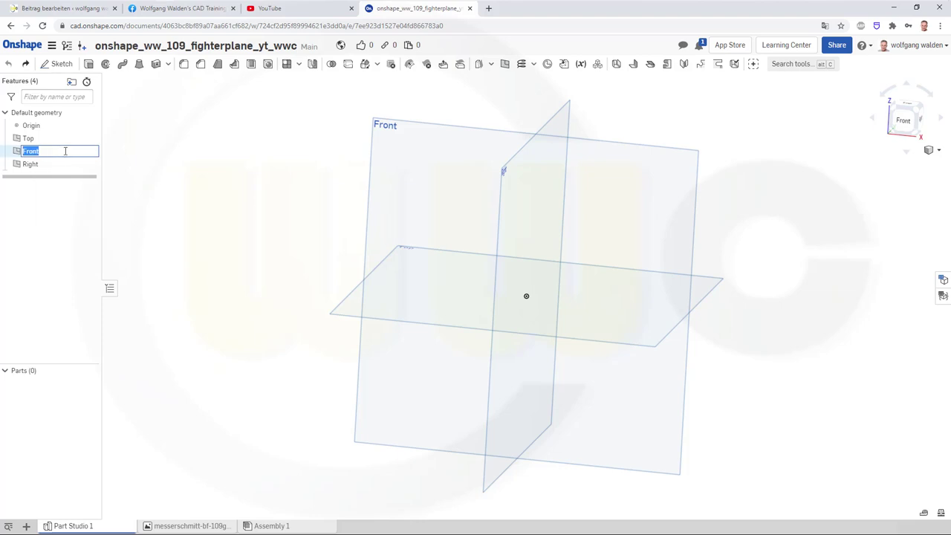
pyautogui.write('mai')
pyautogui.write('_1')
pyautogui.press('Return')
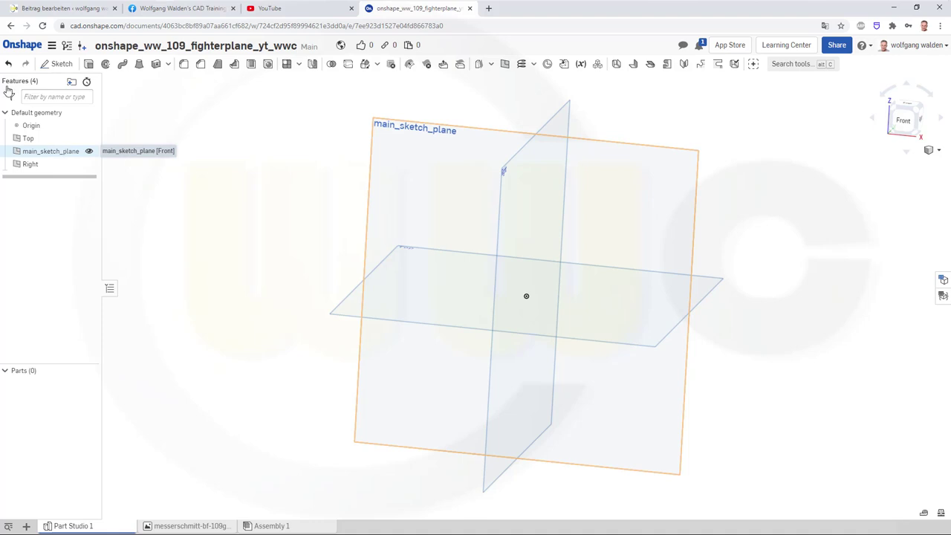
# - Start a new sketch on main_sketch_plane and view it normal to the screen
pyautogui.click(53, 64)
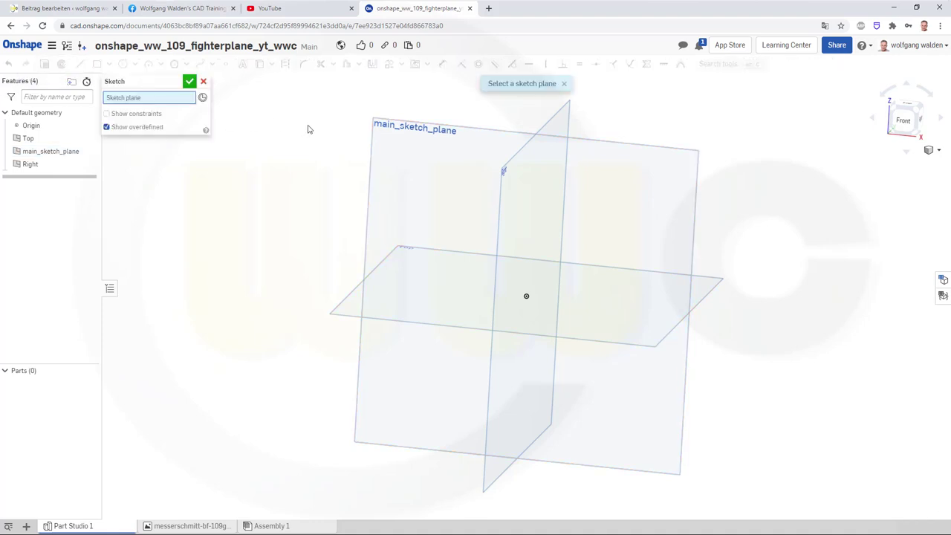
pyautogui.click(407, 125)
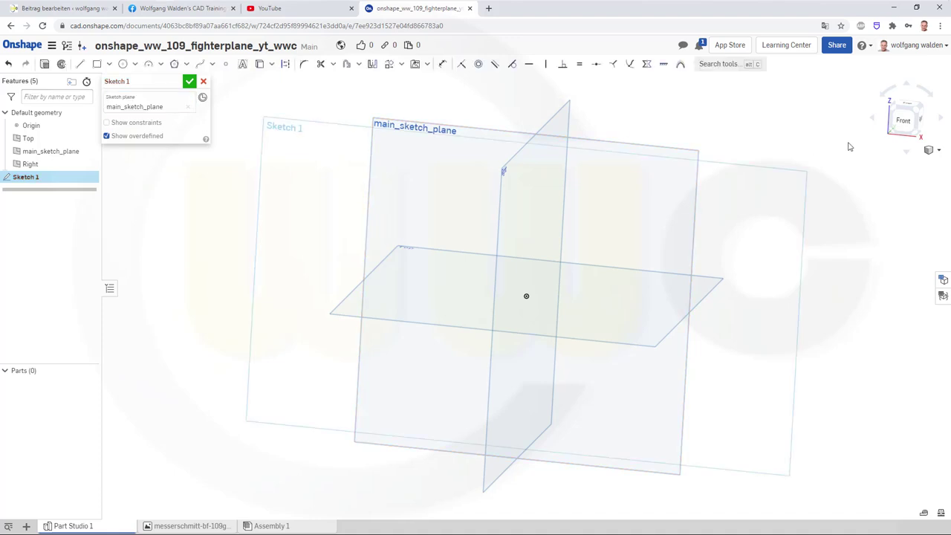
pyautogui.click(902, 121)
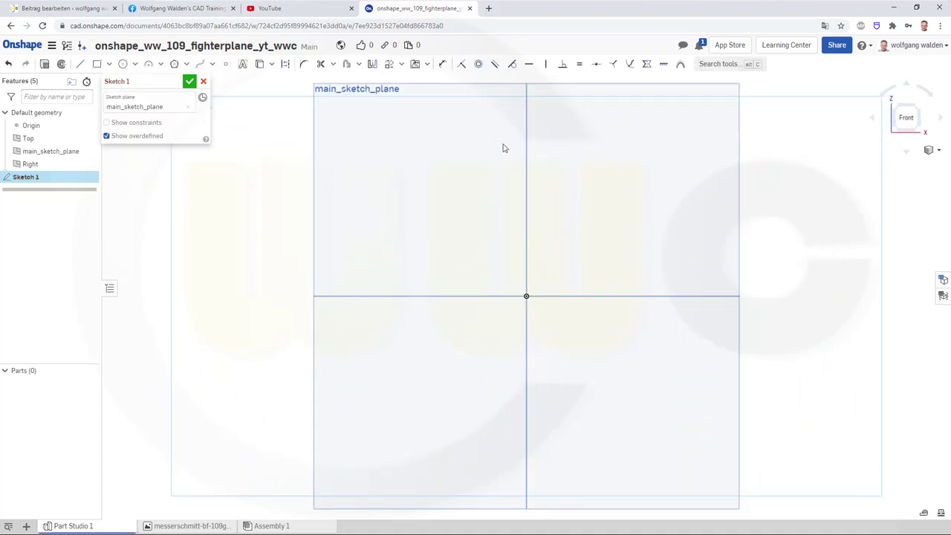
# - Insert messerschmitt-bf-109g-gustav-4.jpg as an image, placing it by two corner points
pyautogui.click(428, 64)
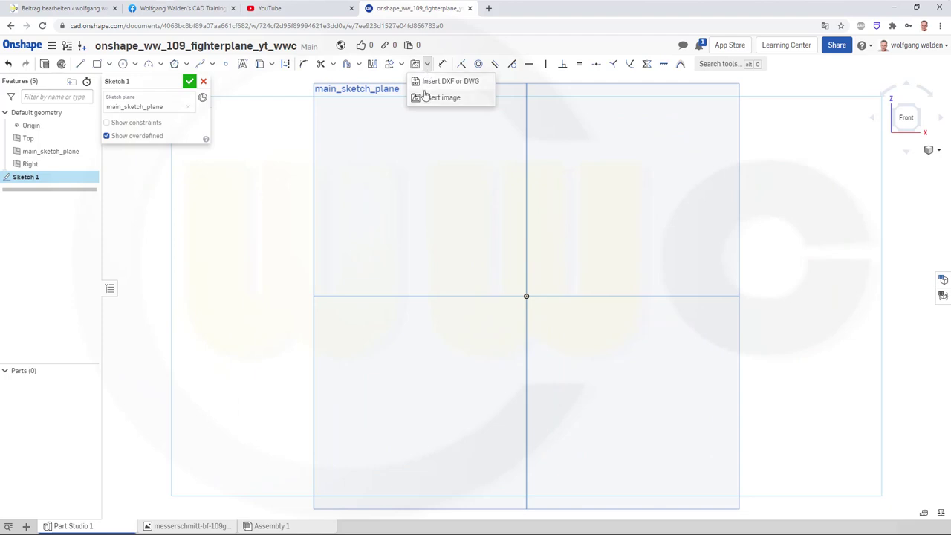
pyautogui.click(440, 97)
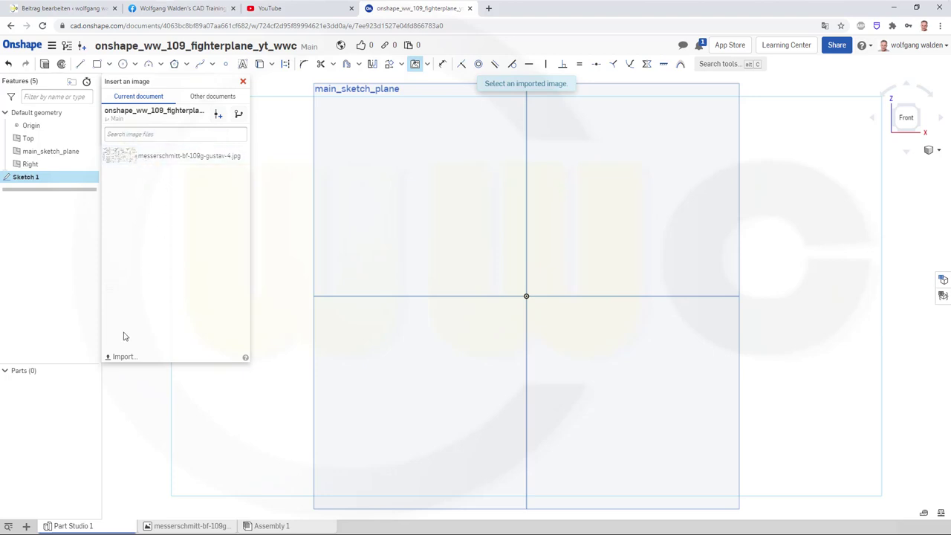
pyautogui.click(159, 166)
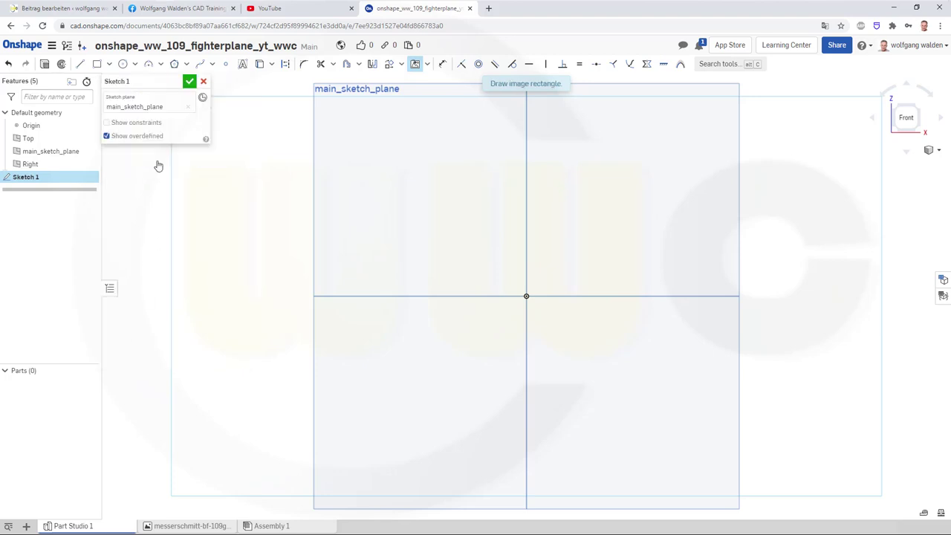
pyautogui.click(356, 134)
pyautogui.click(521, 313)
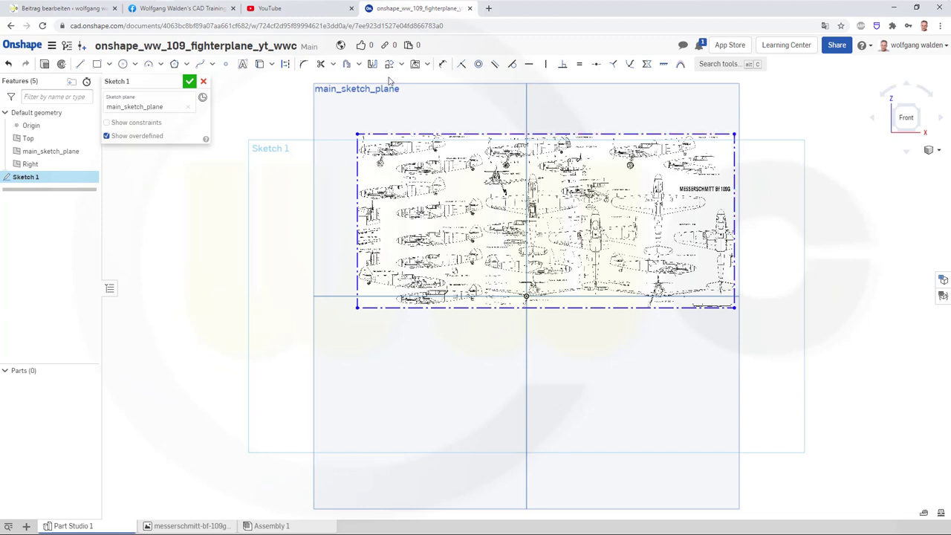
# - Dimension the blueprint image's width between its left and right edges to 39000
pyautogui.click(442, 63)
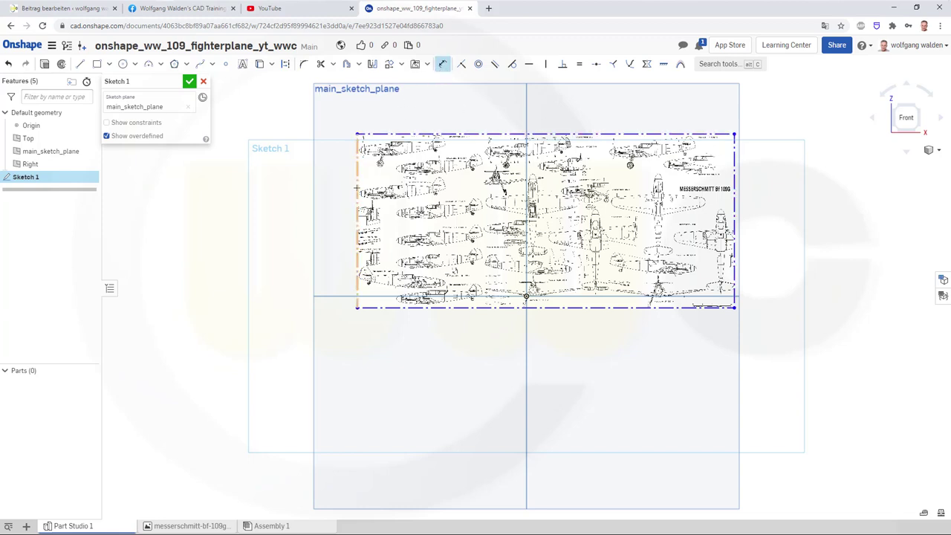
pyautogui.click(358, 186)
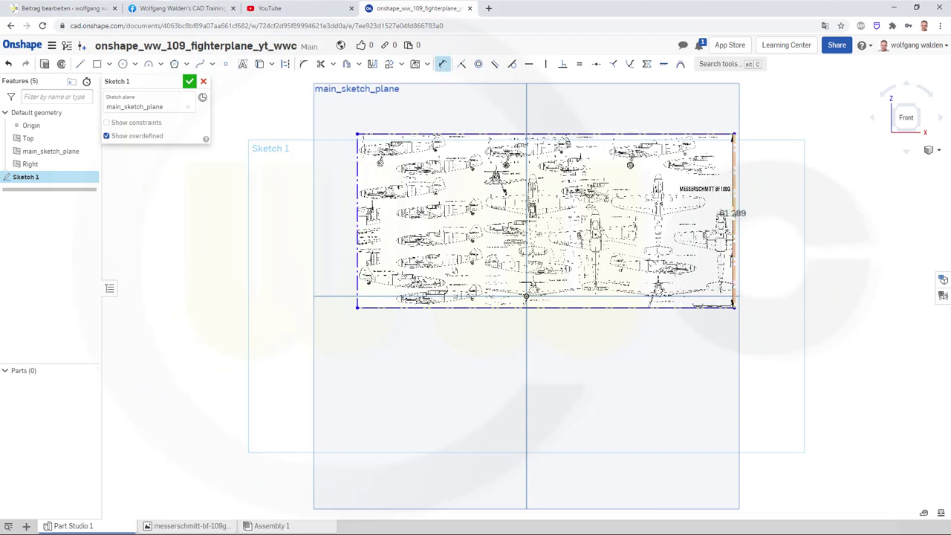
pyautogui.click(736, 216)
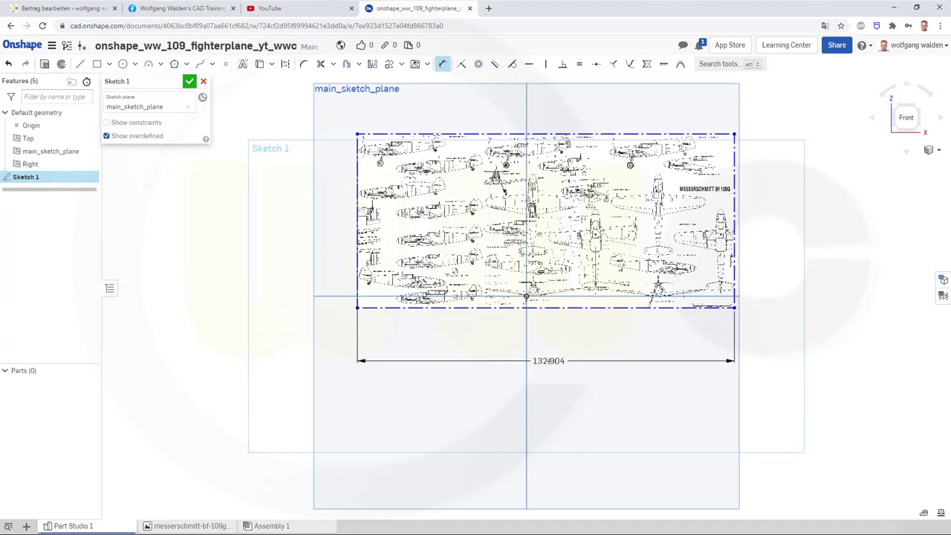
pyautogui.click(549, 360)
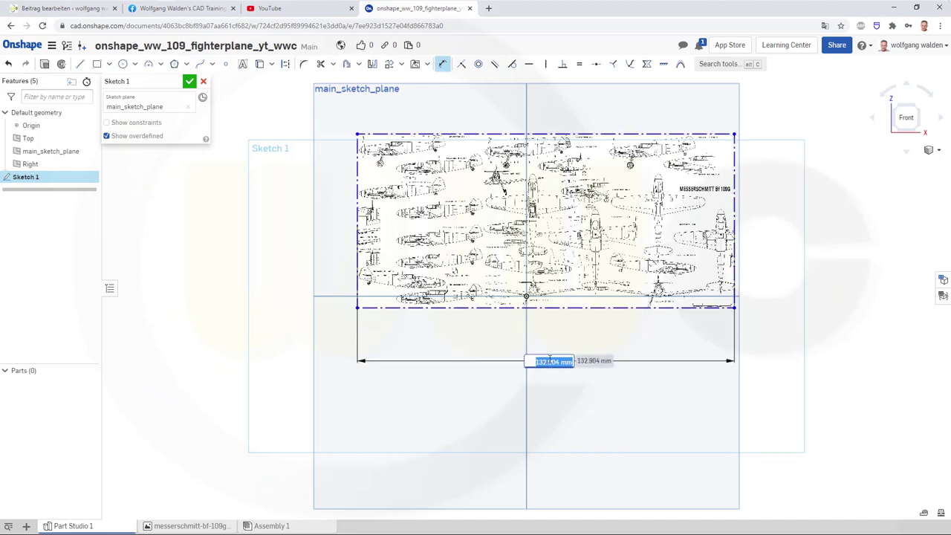
pyautogui.write('39000')
pyautogui.press('Return')
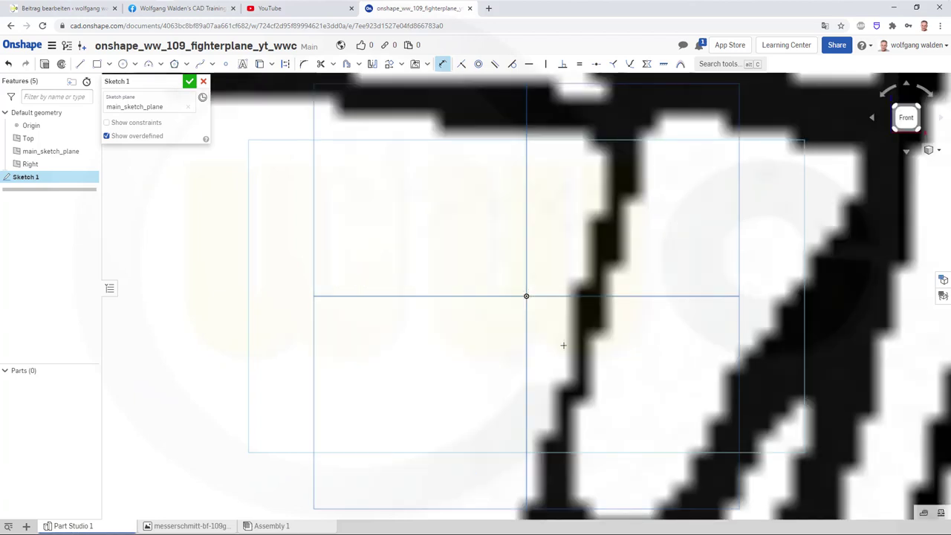
pyautogui.scroll(-3, 563, 345)
pyautogui.scroll(-3, 563, 345)
pyautogui.scroll(-3, 563, 344)
pyautogui.scroll(-3, 654, 308)
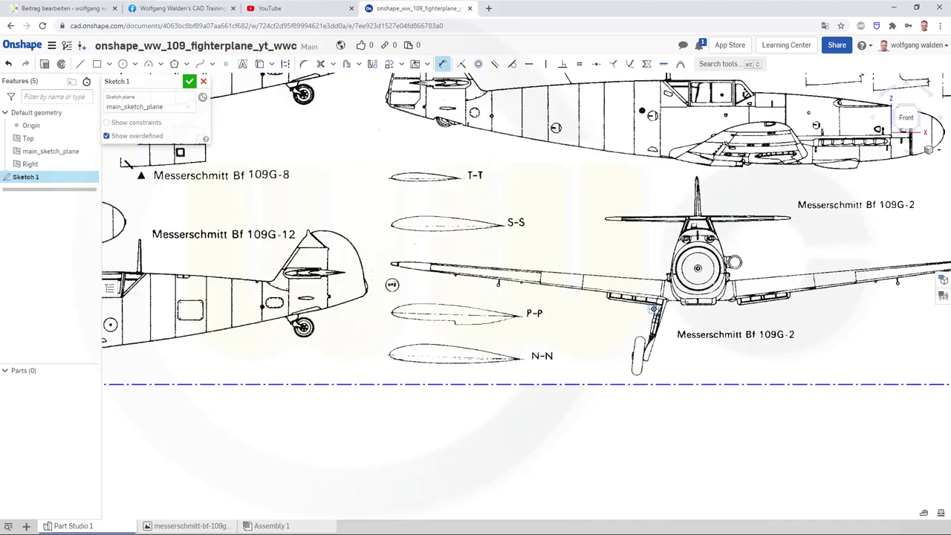
pyautogui.scroll(-5, 710, 290)
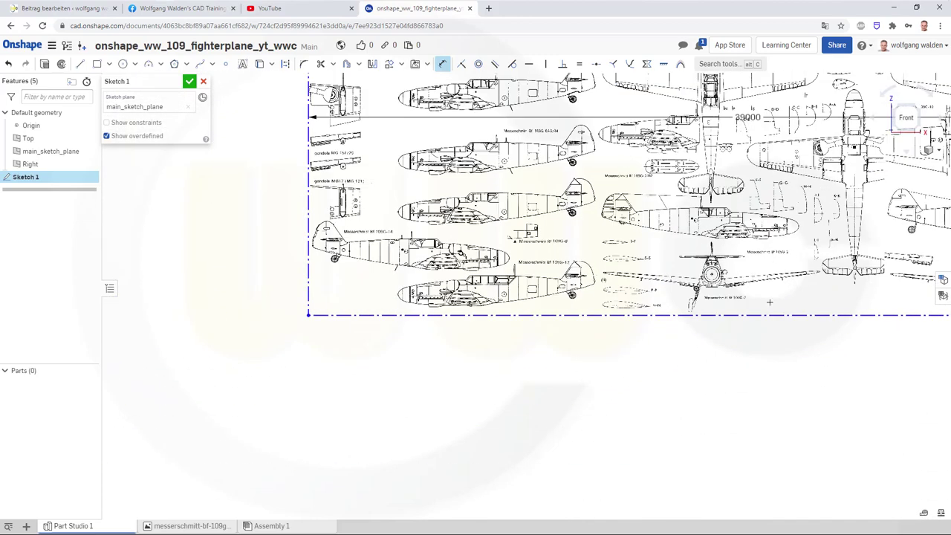
pyautogui.press('Escape')
# - Move the blueprint so its cockpit-front line sits on the sketch origin
pyautogui.moveTo(757, 237); pyautogui.dragTo(738, 452, button='middle')
pyautogui.scroll(3, 787, 446)
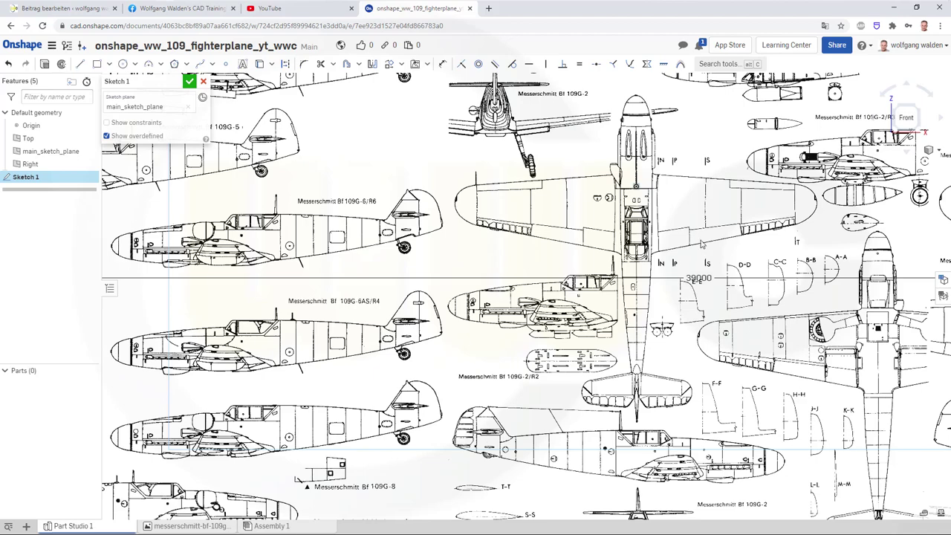
pyautogui.scroll(3, 676, 196)
pyautogui.scroll(3, 598, 119)
pyautogui.scroll(2, 603, 141)
pyautogui.scroll(2, 632, 219)
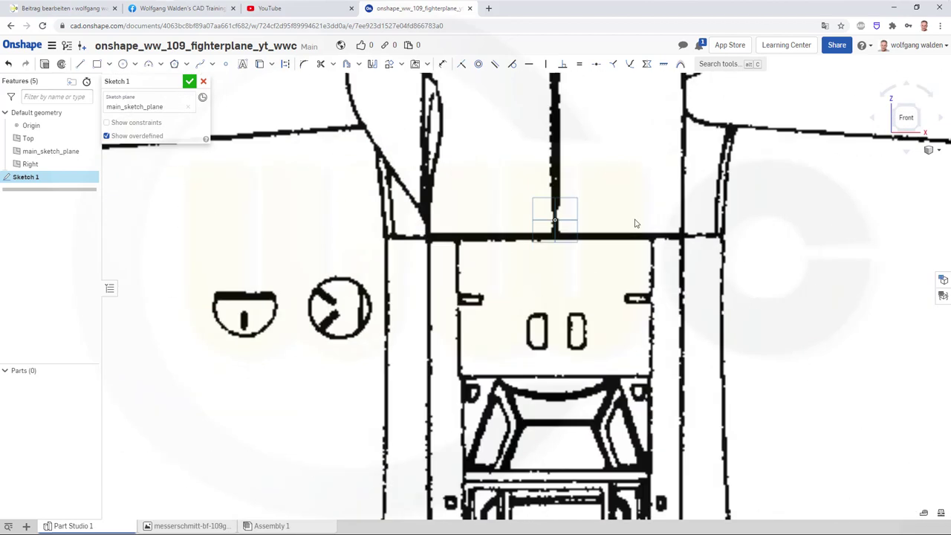
pyautogui.scroll(2, 580, 268)
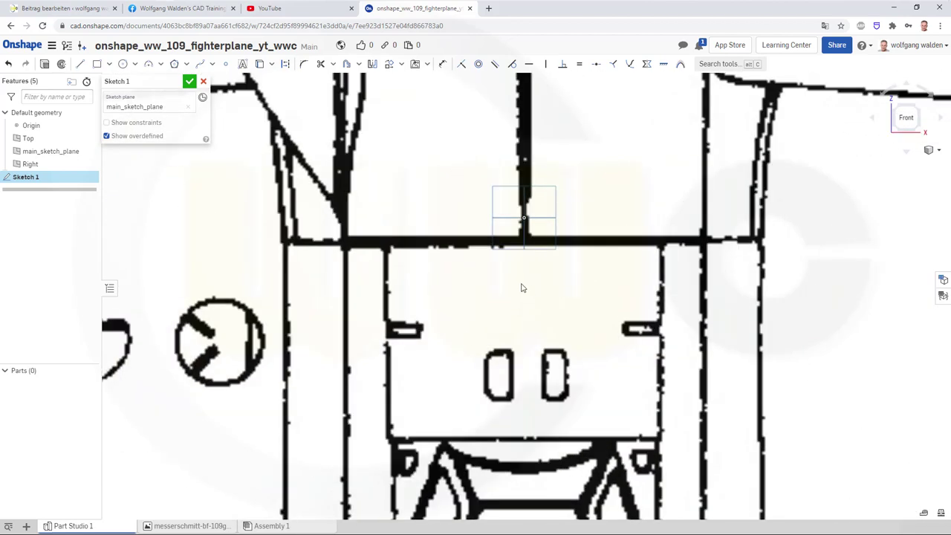
pyautogui.moveTo(521, 288); pyautogui.dragTo(522, 277)
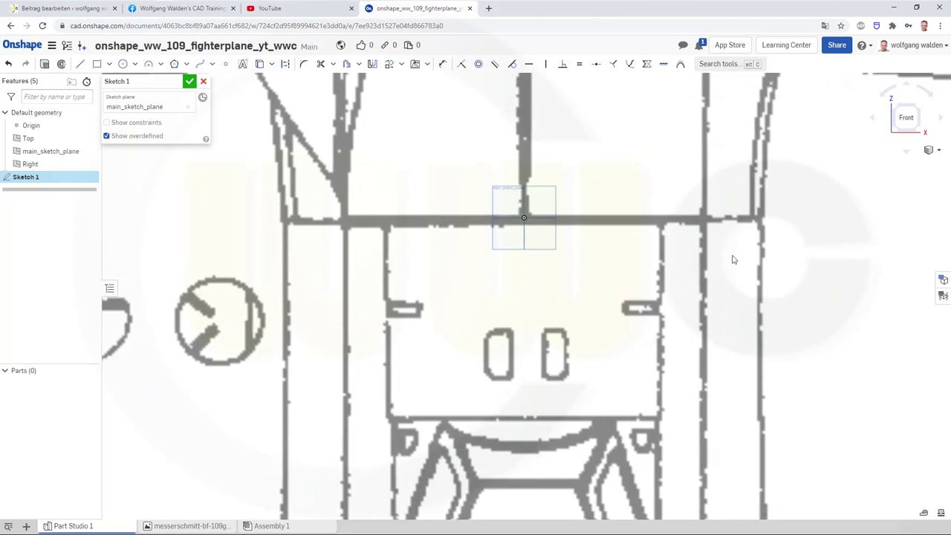
# - Finish Sketch 1 with the scaled, aligned blueprint
pyautogui.click(188, 83)
pyautogui.scroll(-3, 443, 228)
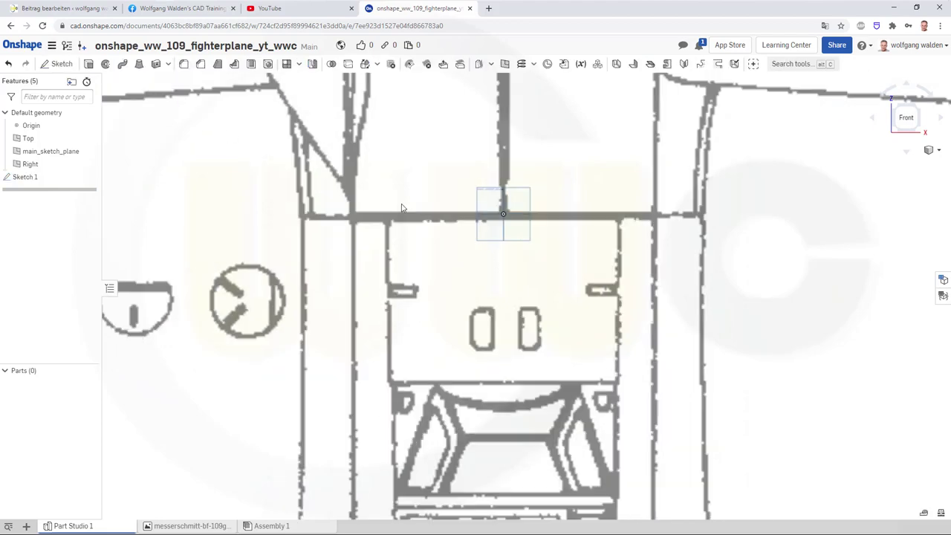
pyautogui.scroll(-3, 444, 227)
pyautogui.scroll(-3, 444, 227)
pyautogui.scroll(-2, 408, 219)
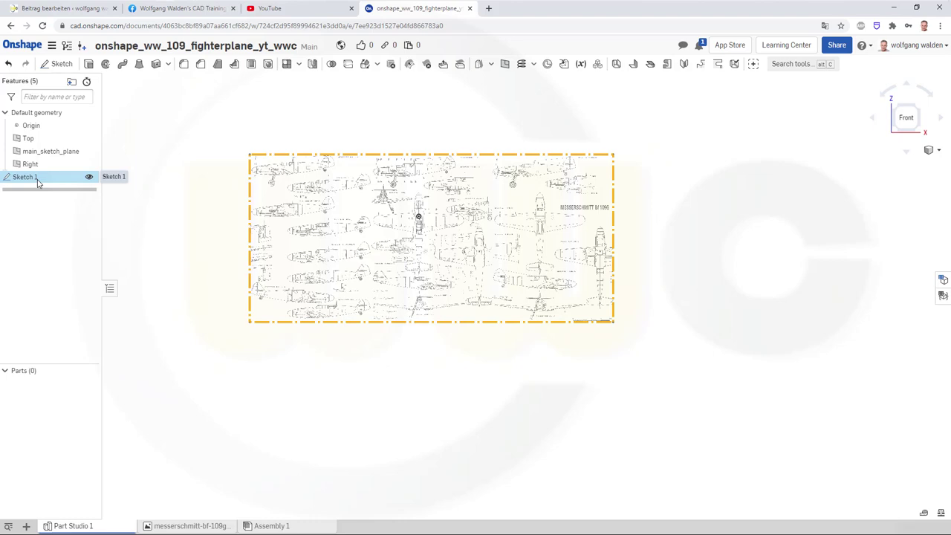
# - Rename Sketch 1 to 'image_sketch' in the feature tree
pyautogui.rightClick(37, 182)
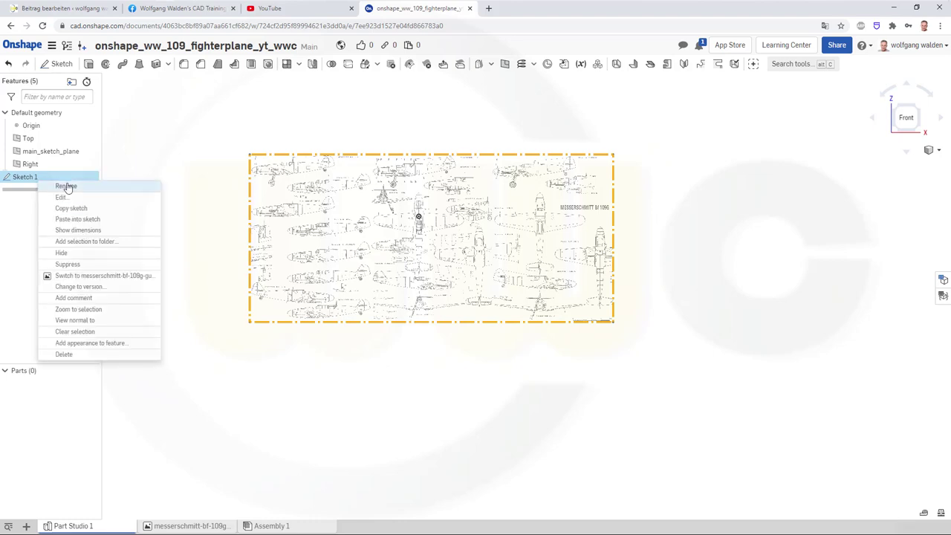
pyautogui.click(67, 186)
pyautogui.write('image_sketch')
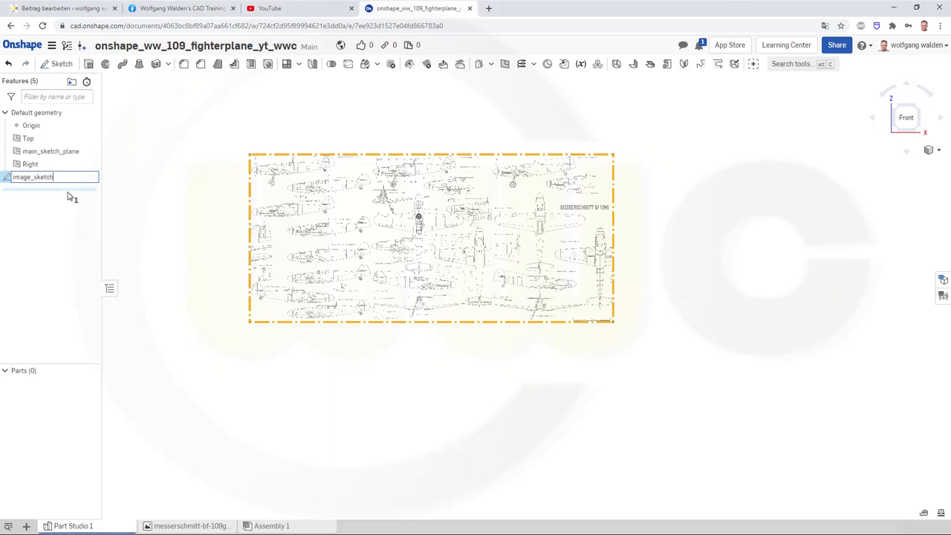
pyautogui.press('Return')
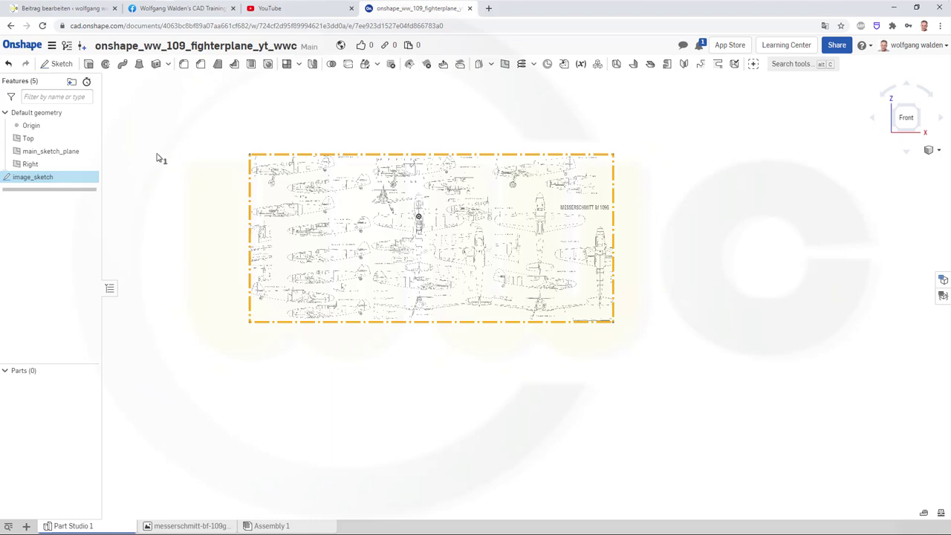
# - Start another new sketch on main_sketch_plane and zoom in on the blueprint
pyautogui.click(57, 64)
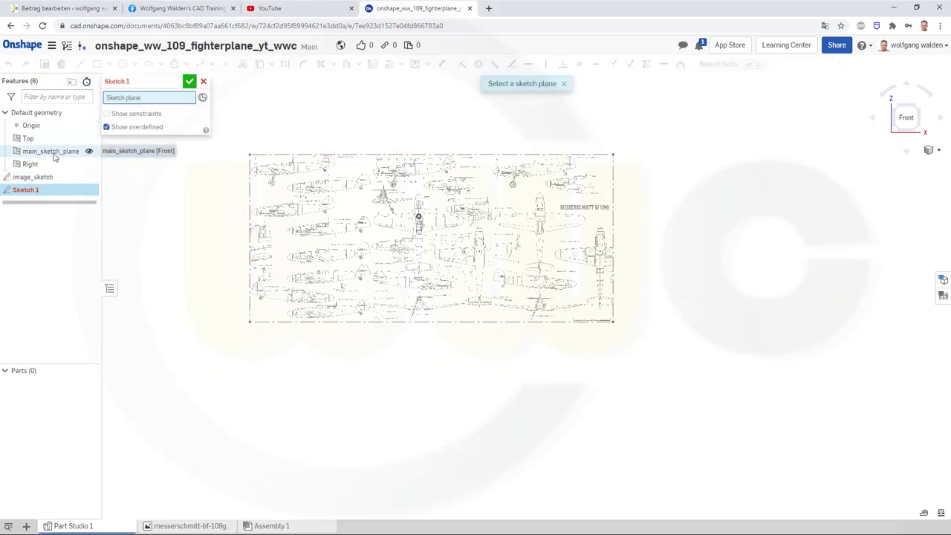
pyautogui.click(73, 153)
pyautogui.scroll(2, 388, 116)
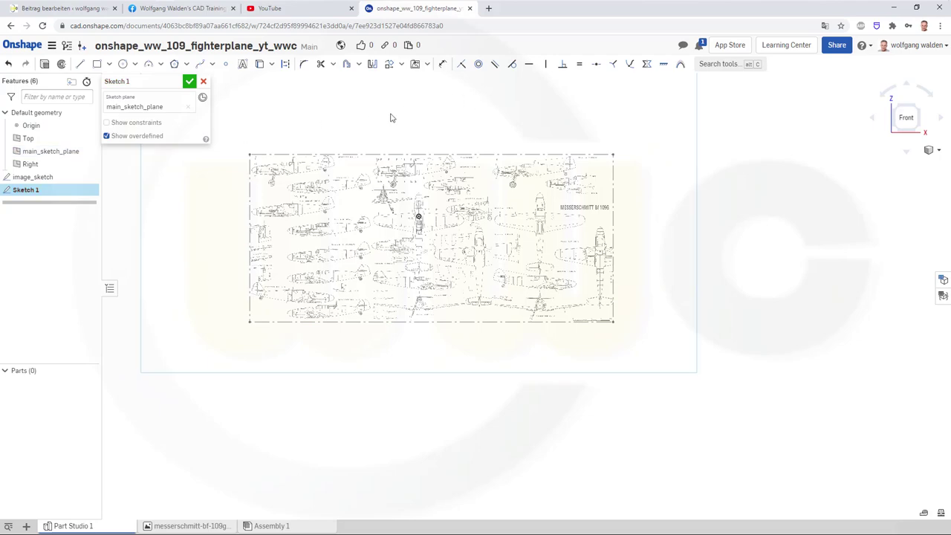
pyautogui.scroll(2, 389, 117)
pyautogui.scroll(3, 388, 117)
pyautogui.scroll(3, 389, 117)
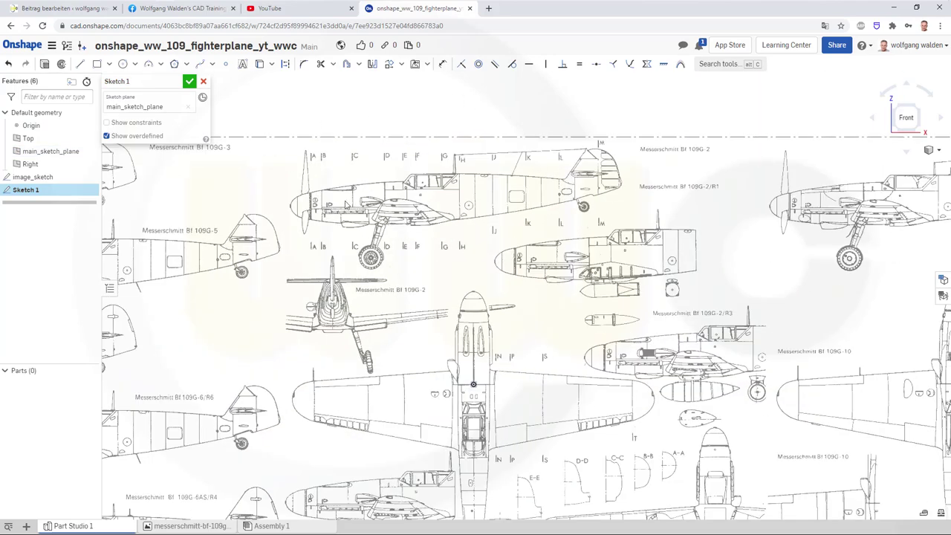
pyautogui.scroll(1, 365, 187)
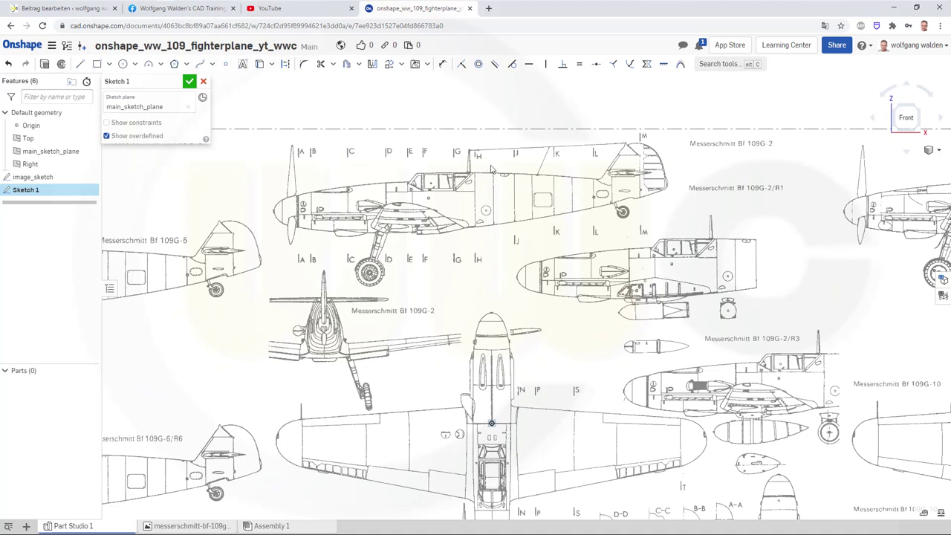
# - Draw a corner rectangle from station A's top to station M's bottom, then select its top edge
pyautogui.click(97, 64)
pyautogui.scroll(1, 295, 128)
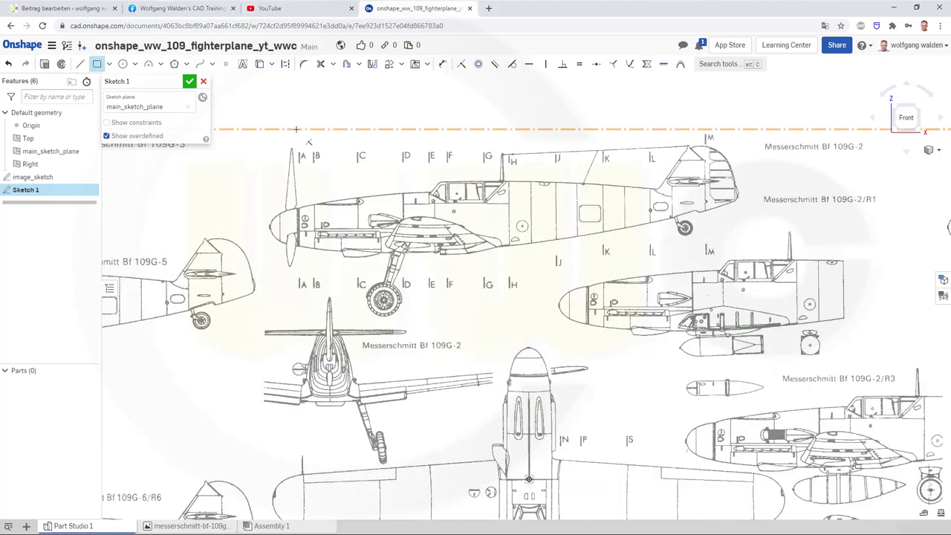
pyautogui.scroll(1, 308, 143)
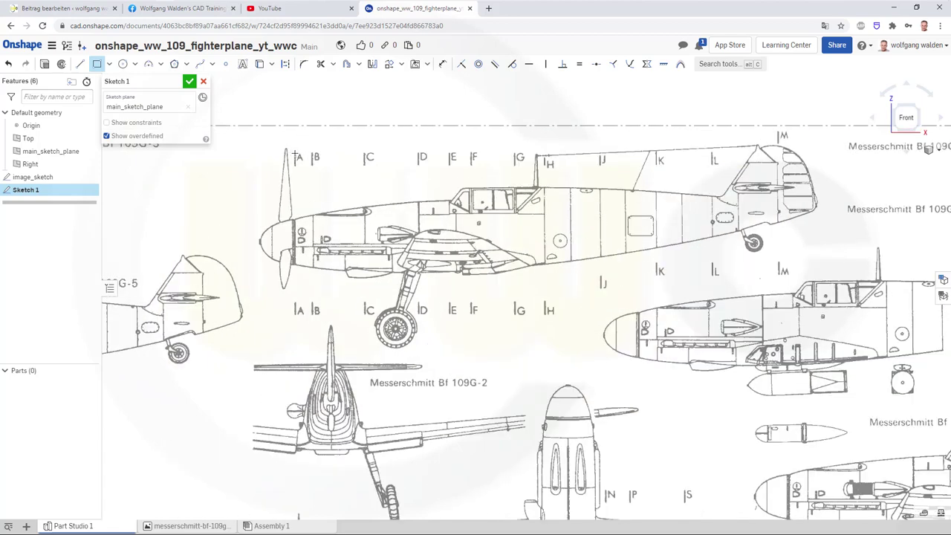
pyautogui.click(295, 154)
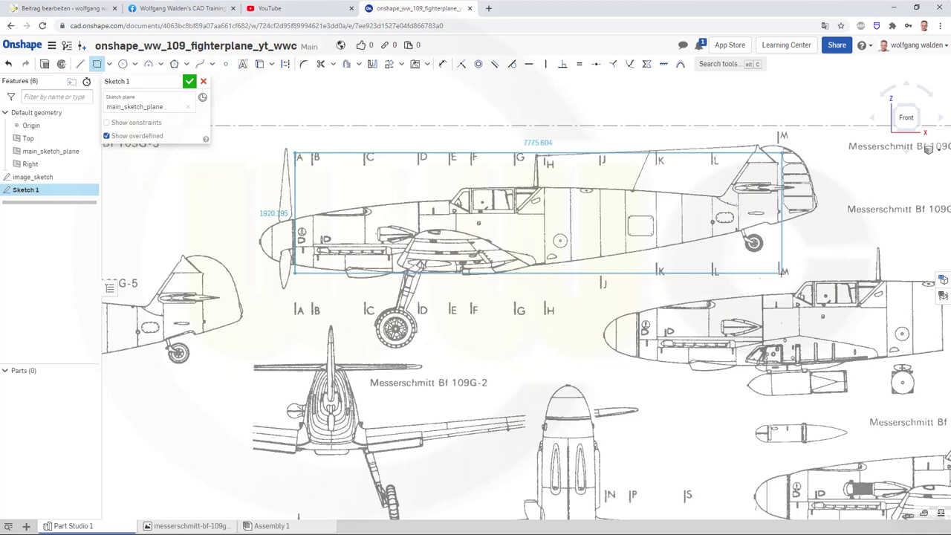
pyautogui.click(773, 275)
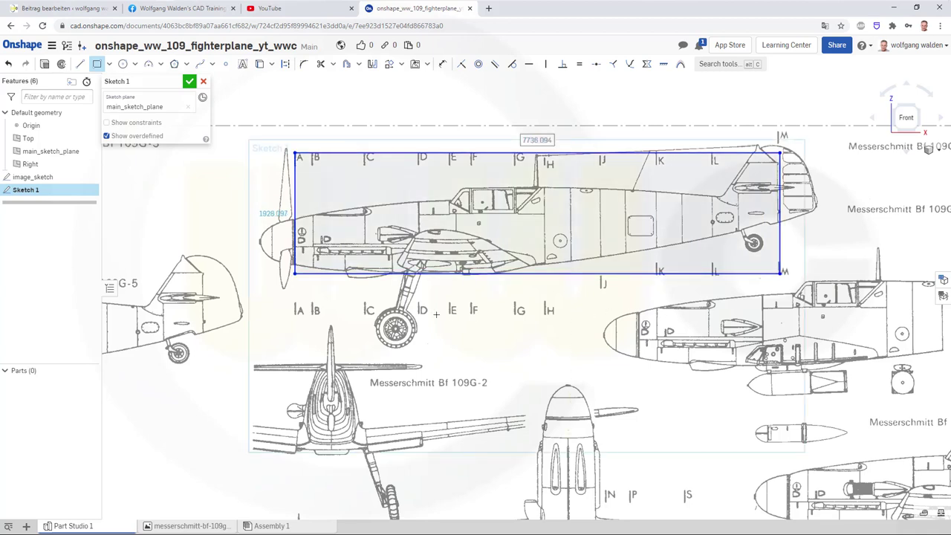
pyautogui.press('Escape')
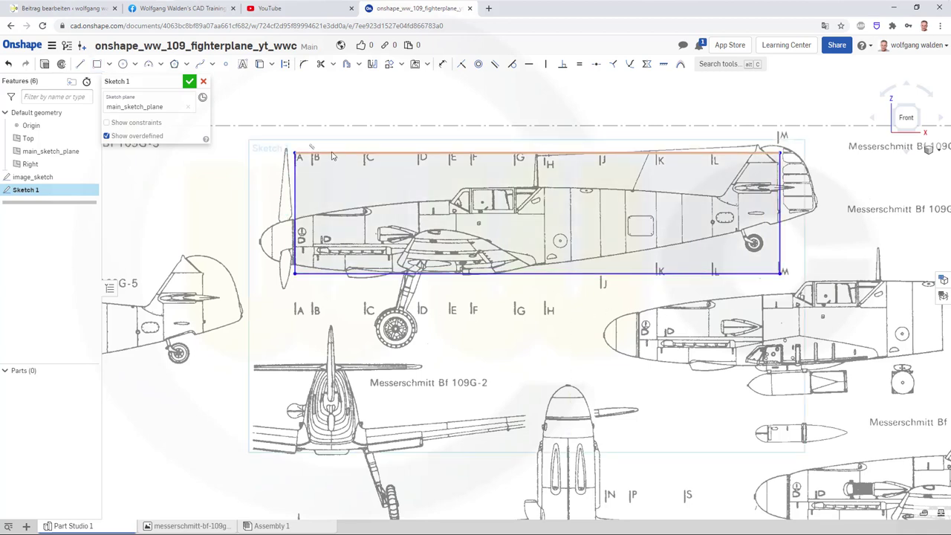
pyautogui.click(333, 153)
pyautogui.rightClick(344, 279)
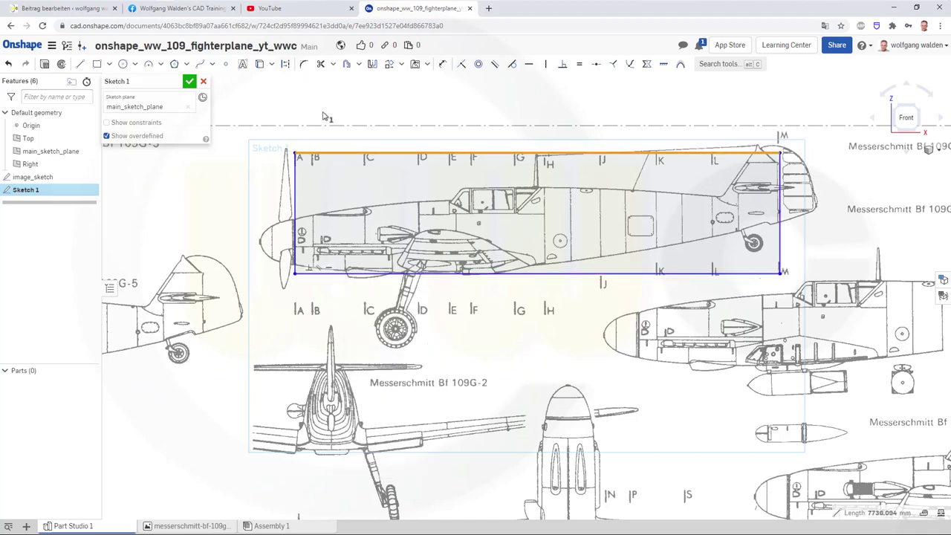
# - Convert the rectangle's top and bottom edges to construction geometry
pyautogui.click(286, 64)
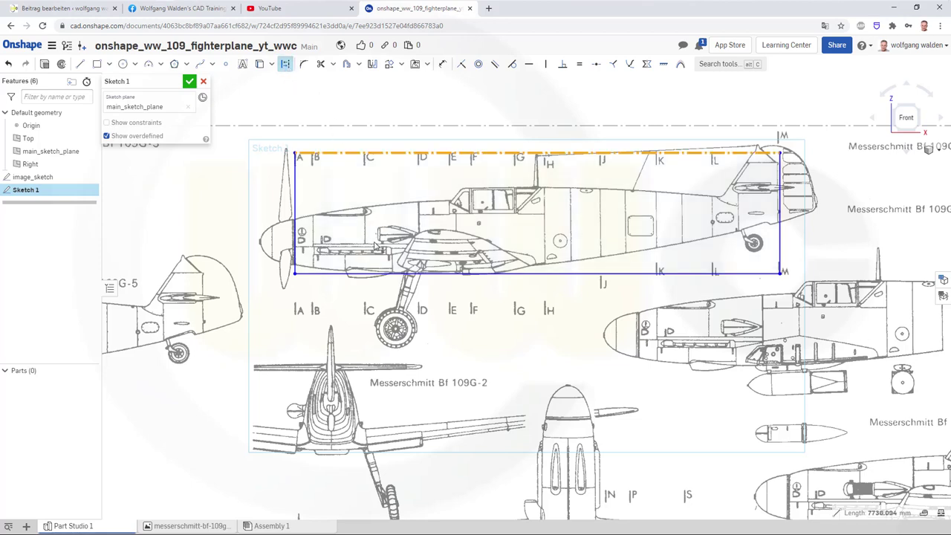
pyautogui.click(338, 273)
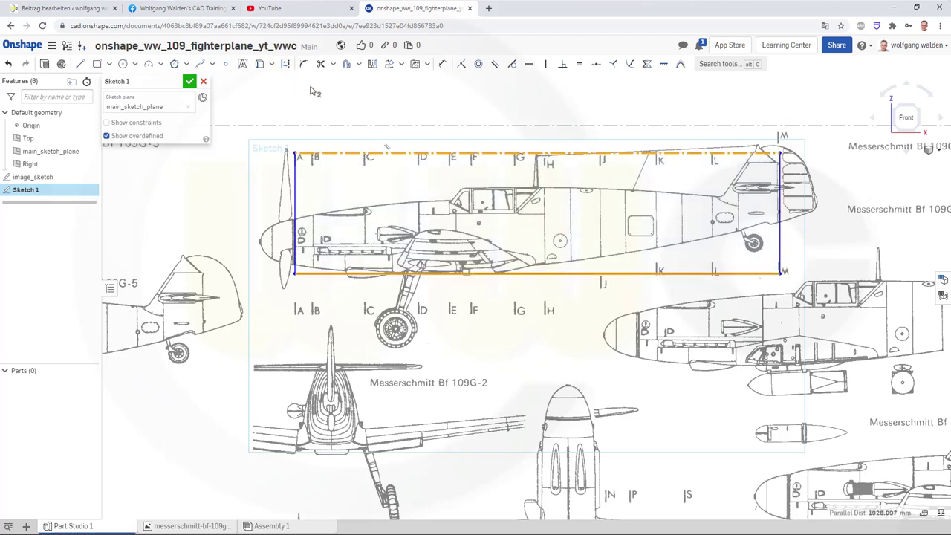
pyautogui.click(346, 114)
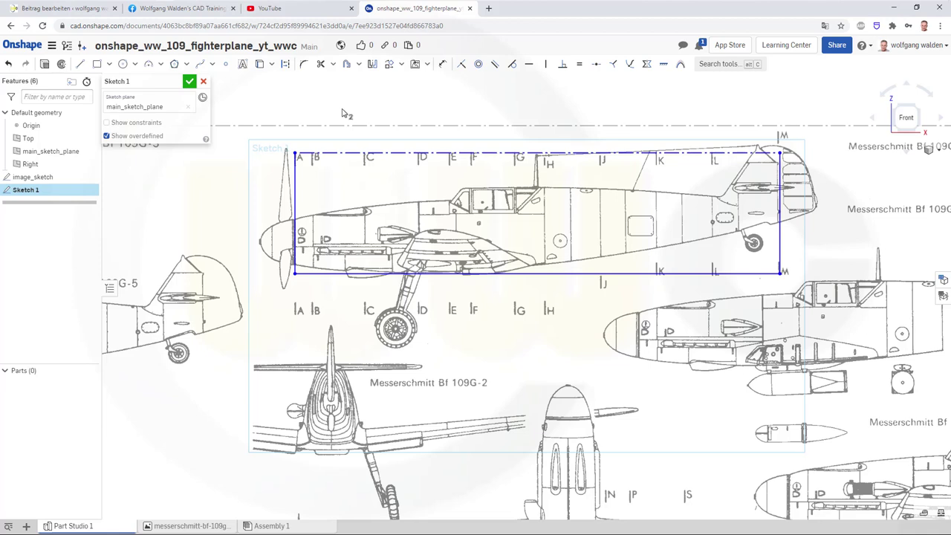
pyautogui.click(336, 274)
pyautogui.press('q')
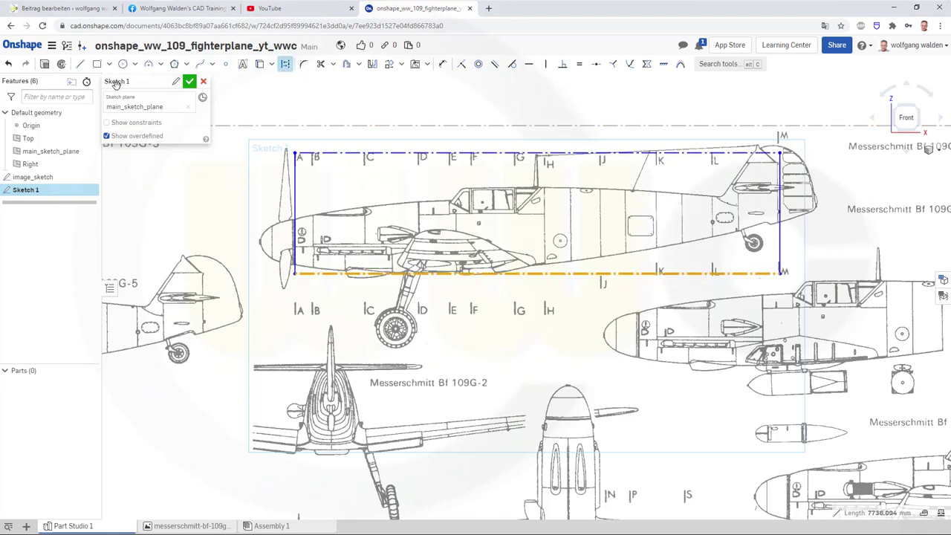
# - Draw a vertical line across the fuselage at station B
pyautogui.click(79, 63)
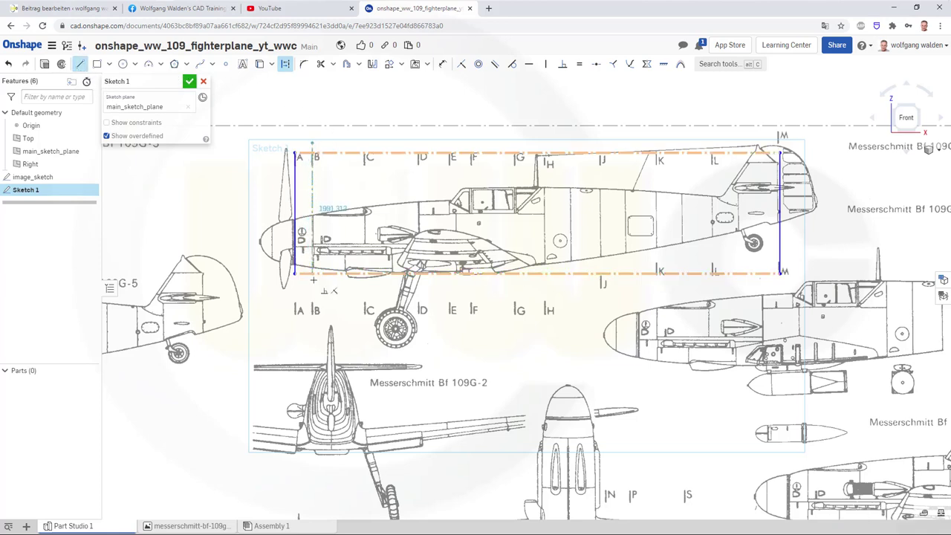
pyautogui.click(311, 143)
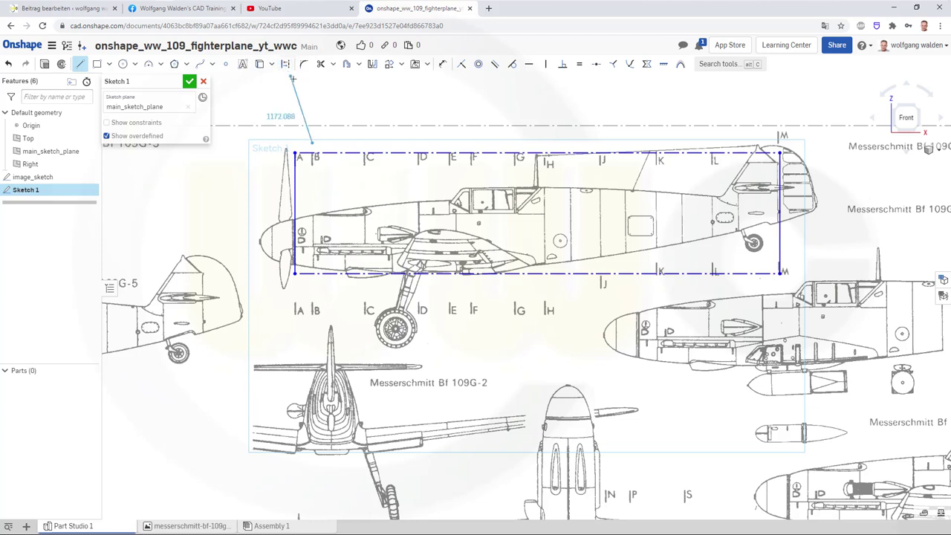
pyautogui.click(313, 295)
pyautogui.press('Escape')
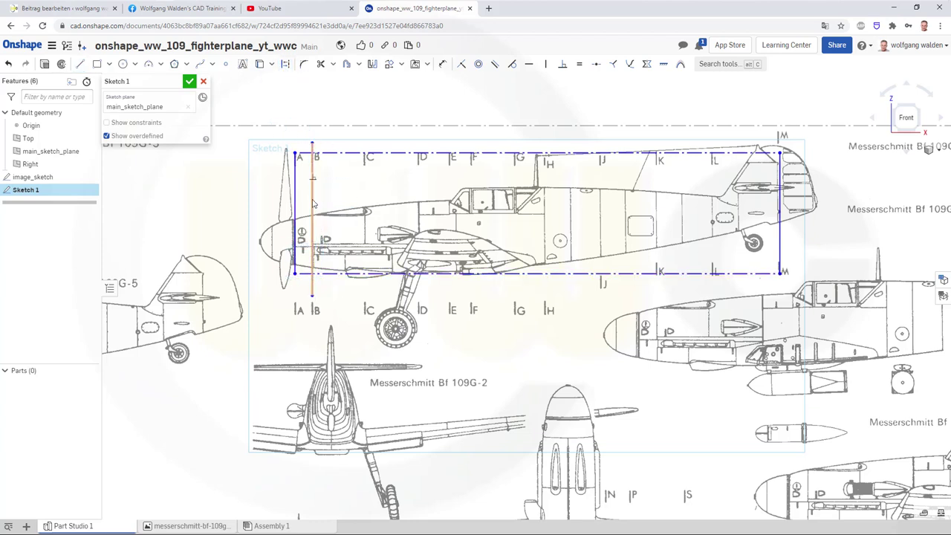
# - Copy the station B line and paste copies onto stations C and D
pyautogui.click(312, 199)
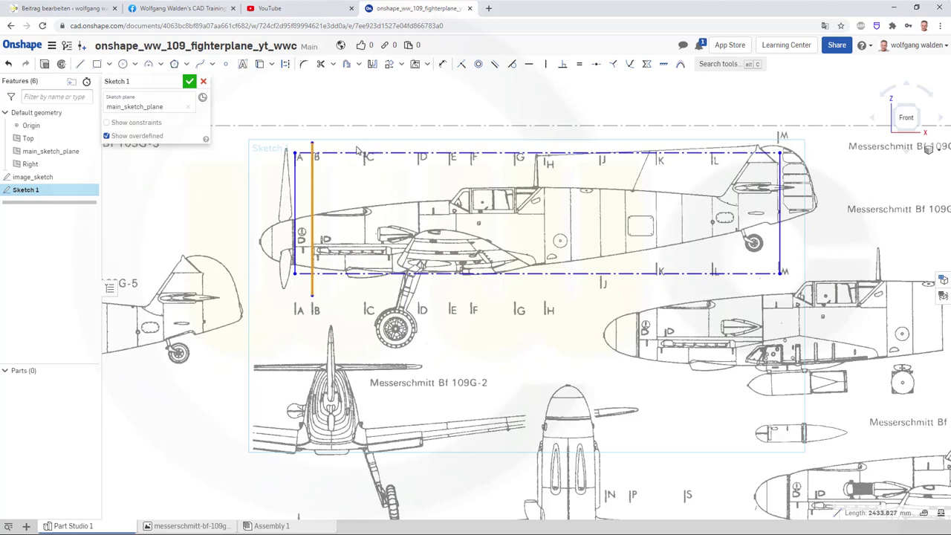
pyautogui.hotkey('ctrl', 'c')
pyautogui.hotkey('ctrl', 'v')
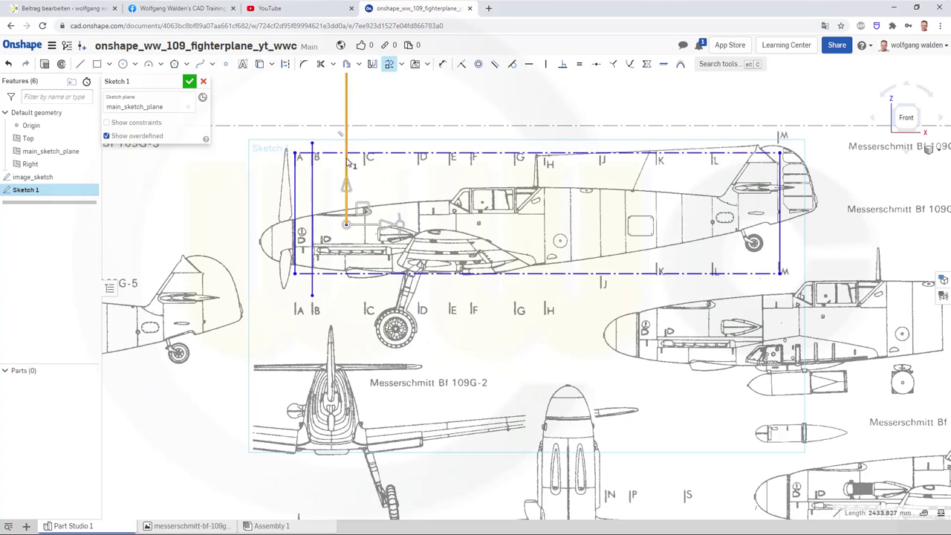
pyautogui.click(374, 186)
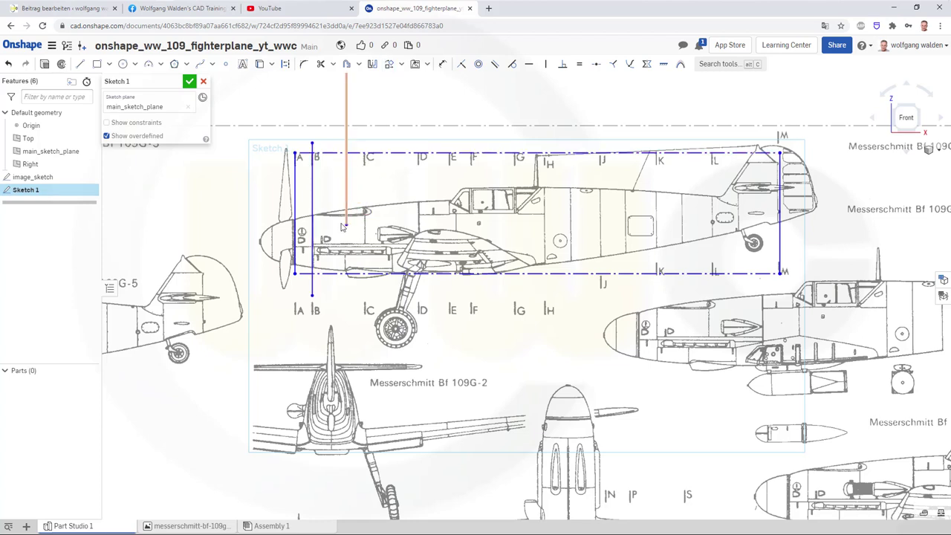
pyautogui.moveTo(343, 226); pyautogui.dragTo(353, 263)
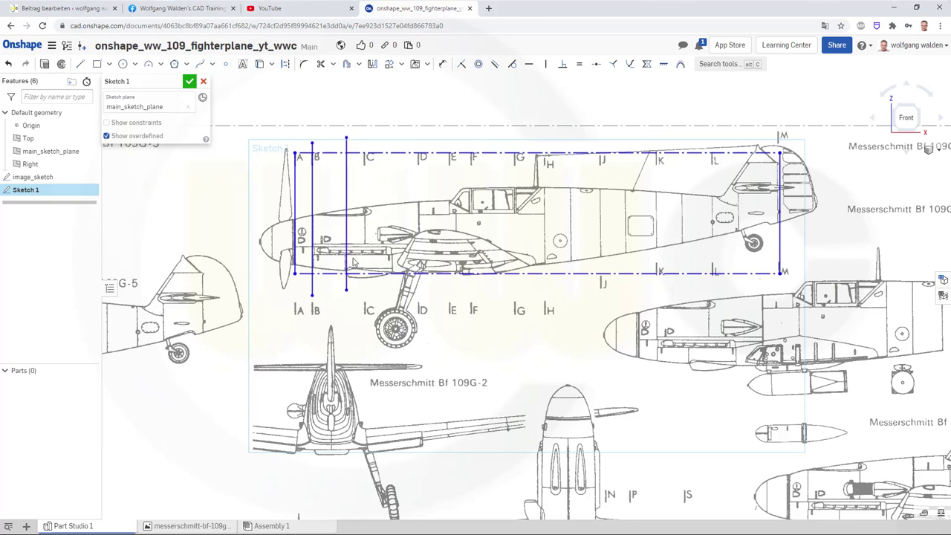
pyautogui.moveTo(354, 262); pyautogui.dragTo(369, 263)
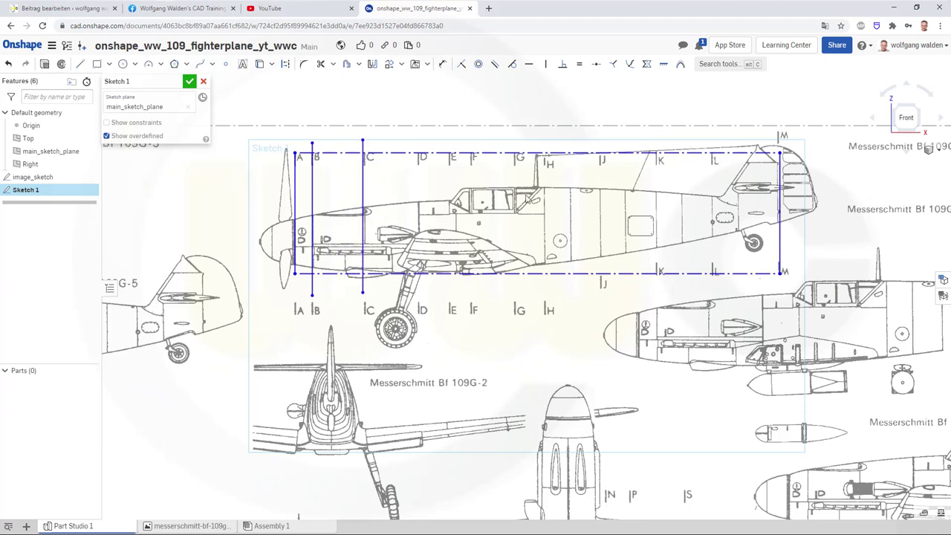
pyautogui.hotkey('ctrl', 'v')
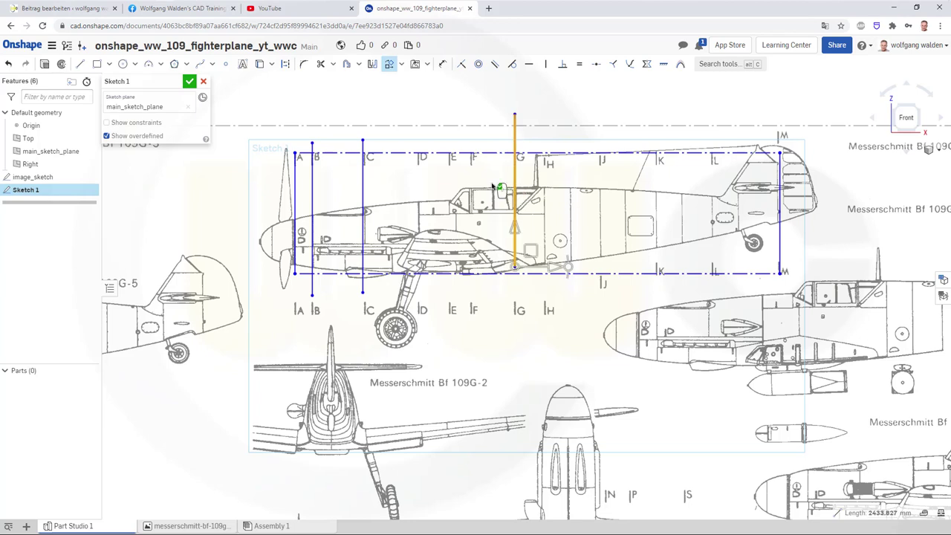
pyautogui.click(494, 184)
pyautogui.moveTo(516, 178); pyautogui.dragTo(419, 204)
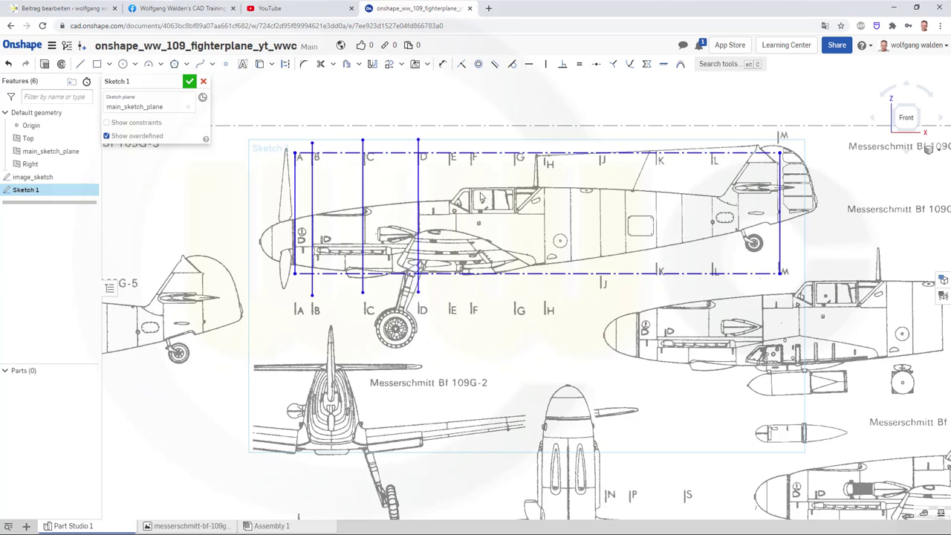
# - Place further copies of the station line at stations E, F and G
pyautogui.press('u')
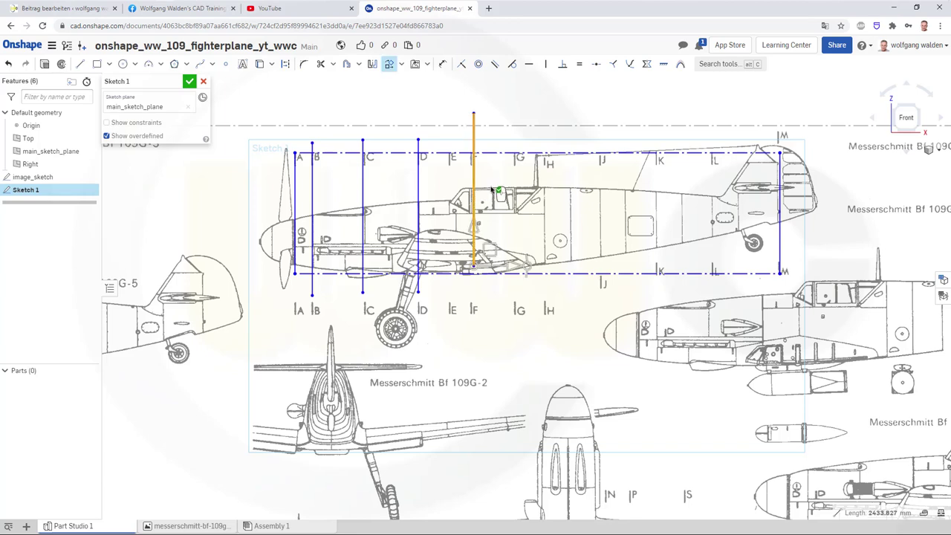
pyautogui.click(450, 209)
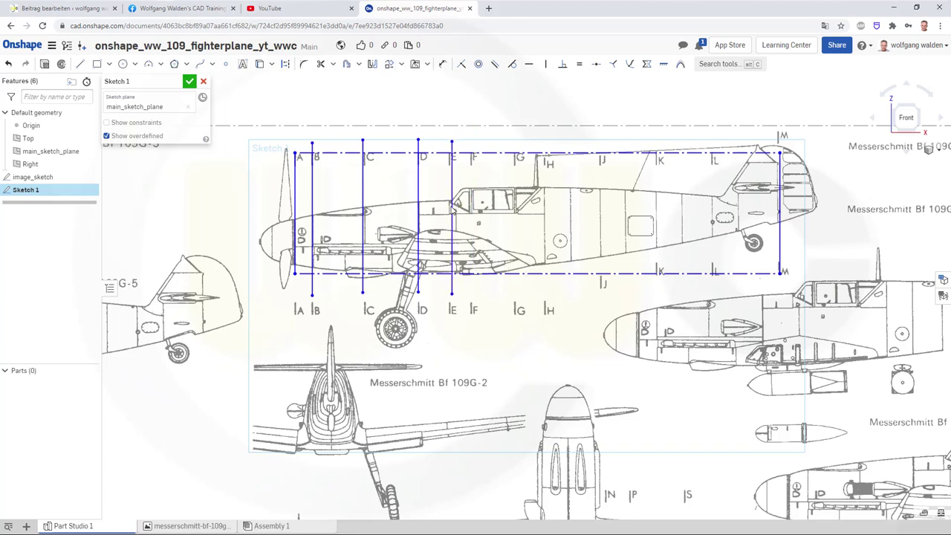
pyautogui.click(517, 224)
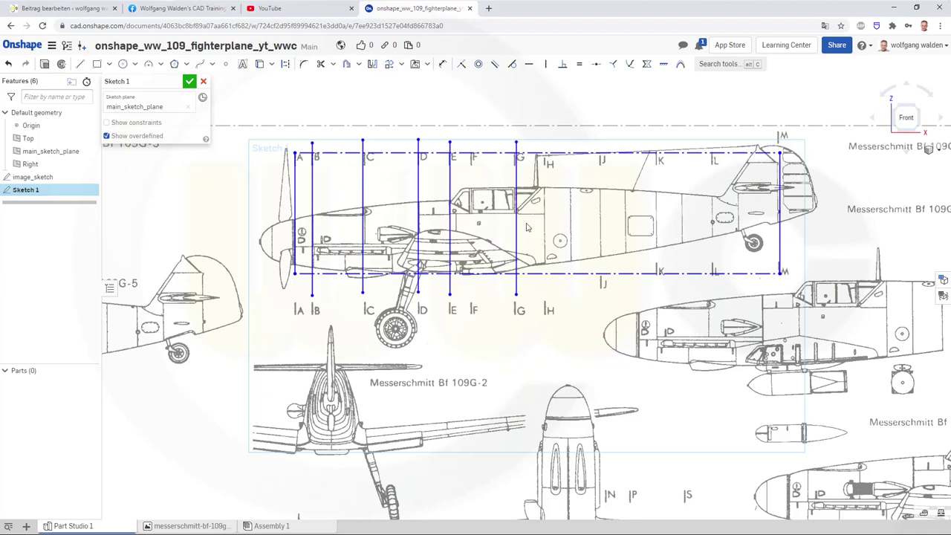
pyautogui.moveTo(518, 229); pyautogui.dragTo(471, 232)
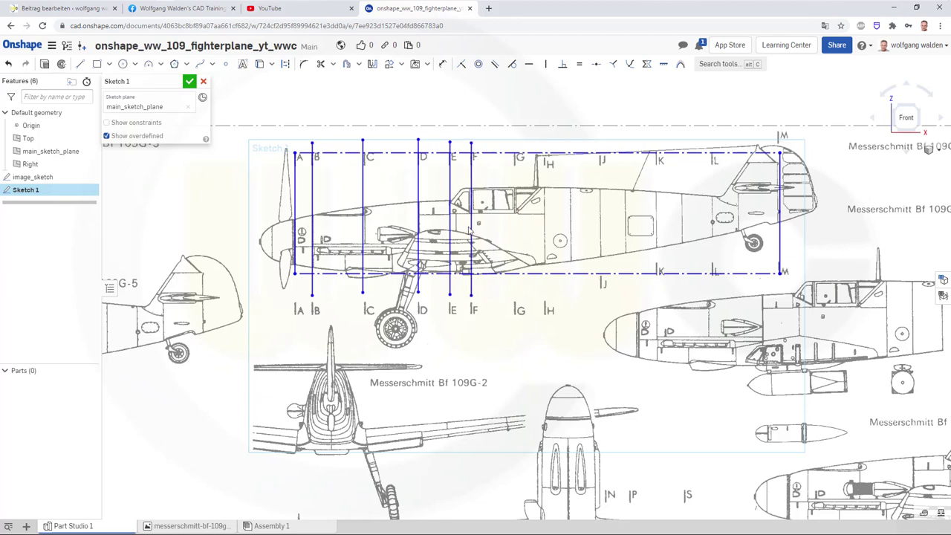
pyautogui.hotkey('ctrl', 'v')
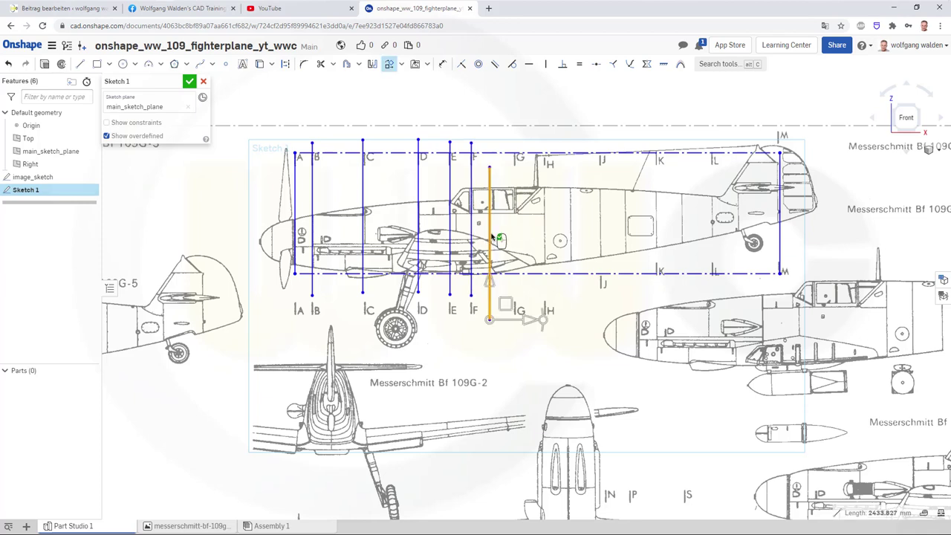
pyautogui.click(492, 241)
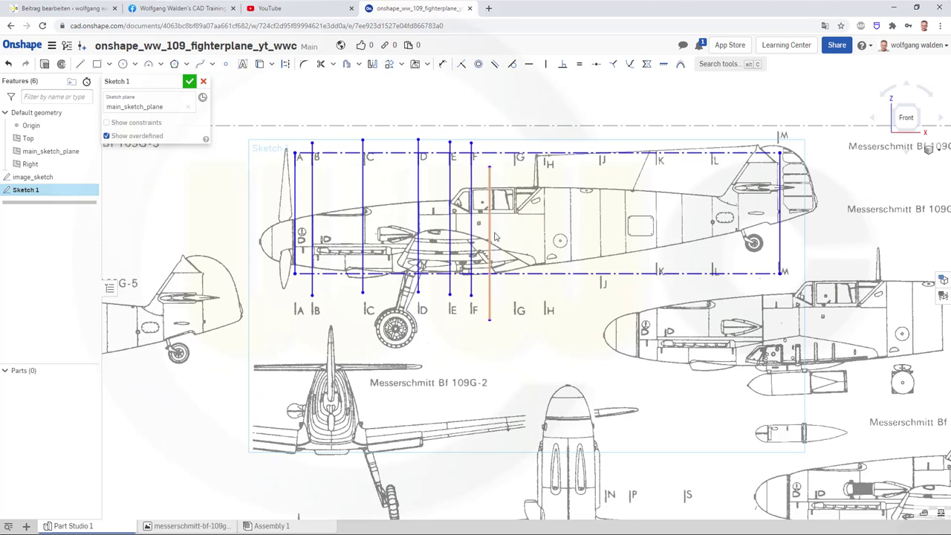
pyautogui.moveTo(492, 242); pyautogui.dragTo(516, 221)
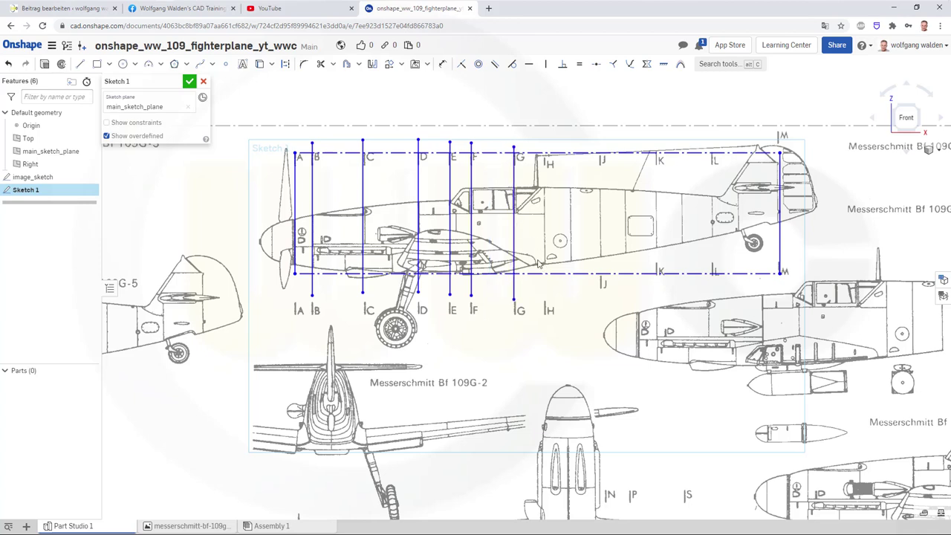
# - Paste vertical line copies onto stations H and J
pyautogui.hotkey('ctrl', 'v')
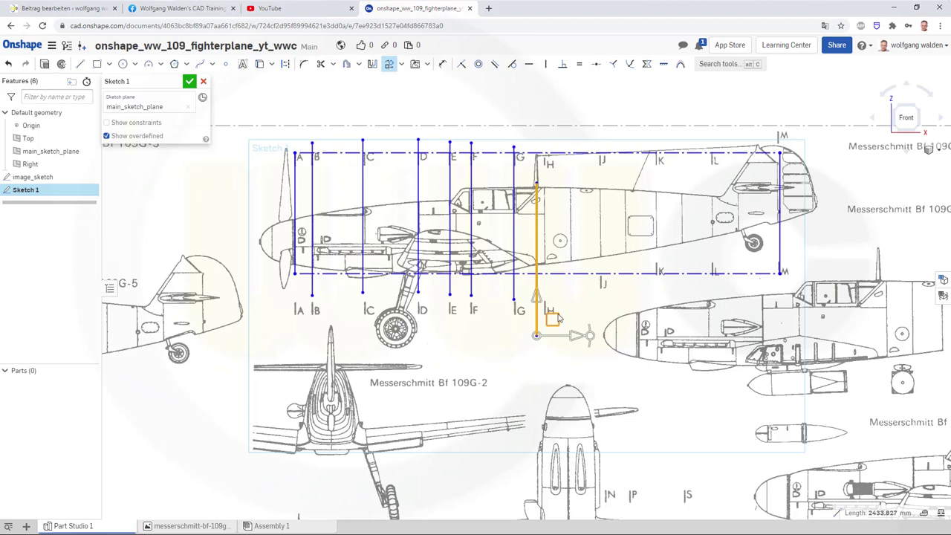
pyautogui.click(563, 303)
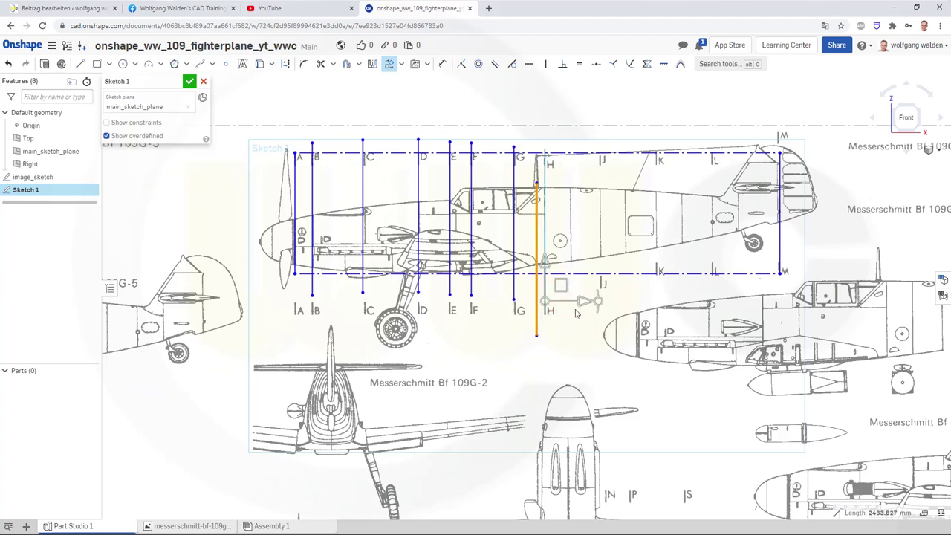
pyautogui.click(631, 301)
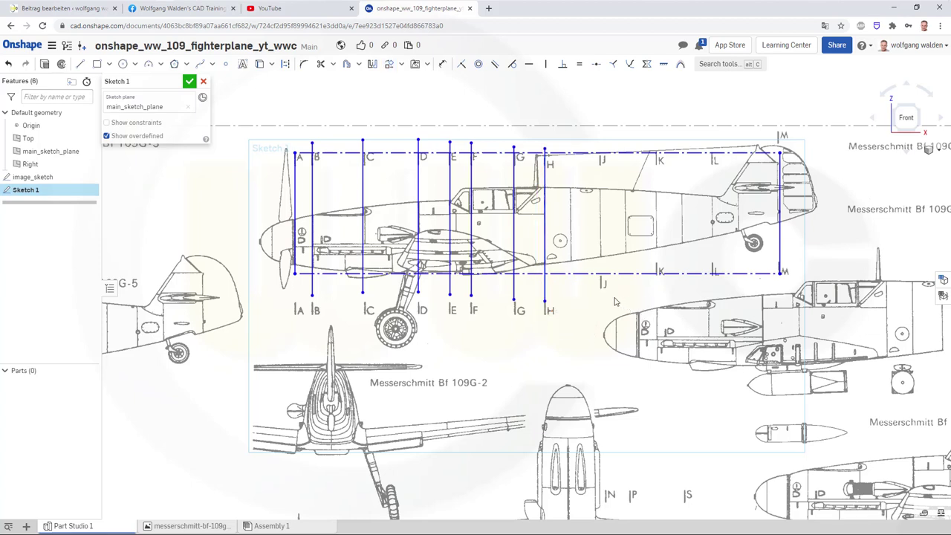
pyautogui.hotkey('ctrl', 'v')
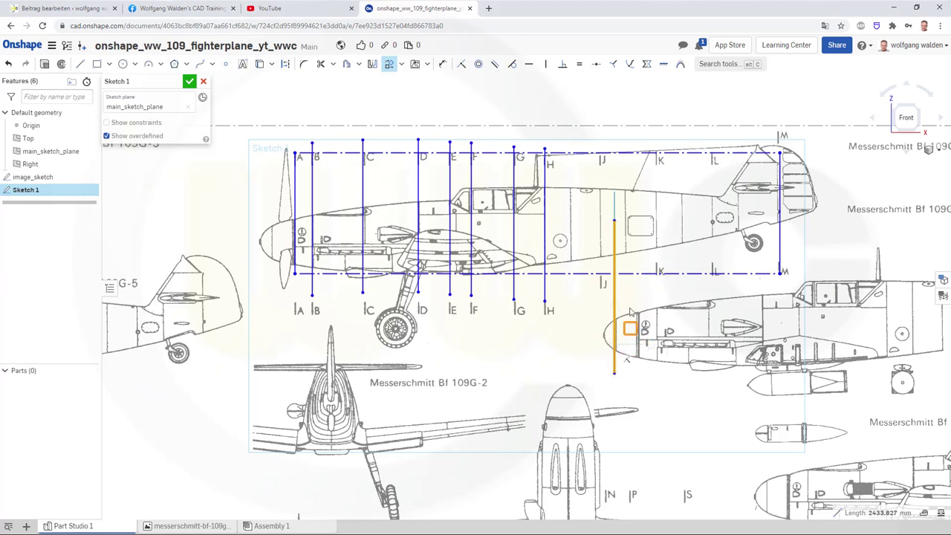
pyautogui.click(622, 294)
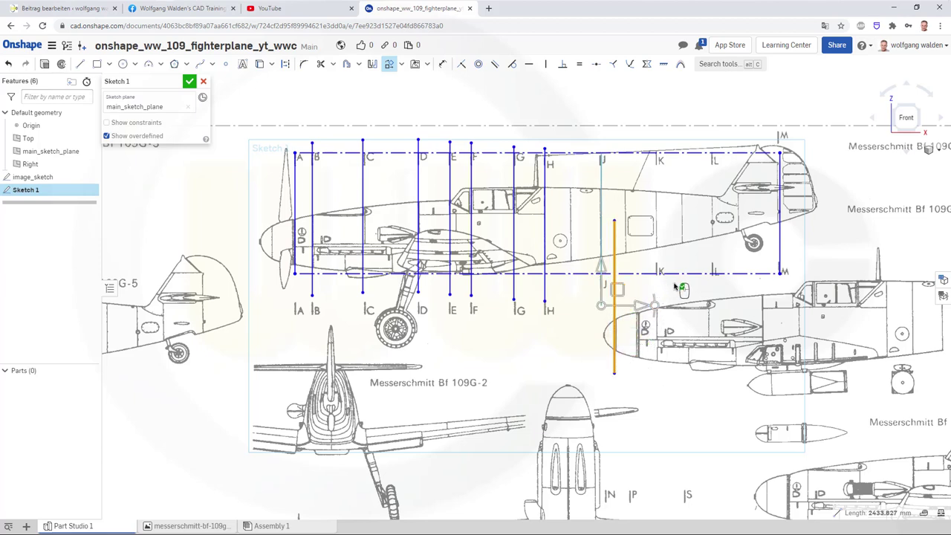
pyautogui.click(651, 301)
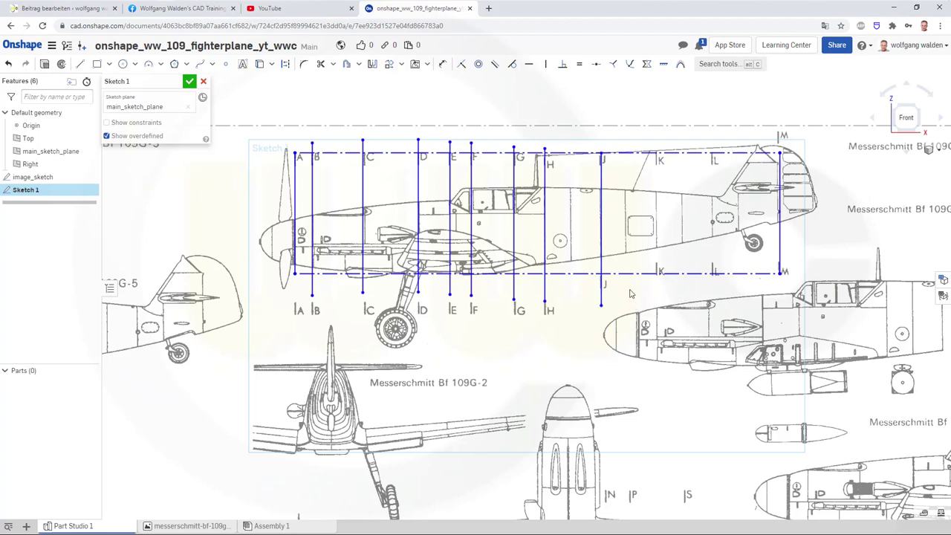
# - Paste vertical line copies onto stations K and L
pyautogui.hotkey('ctrl', 'v')
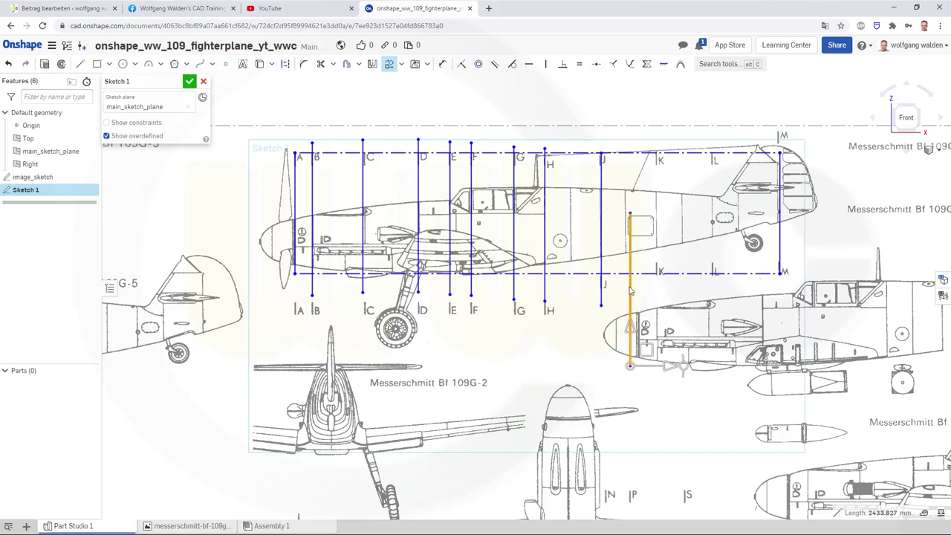
pyautogui.click(645, 347)
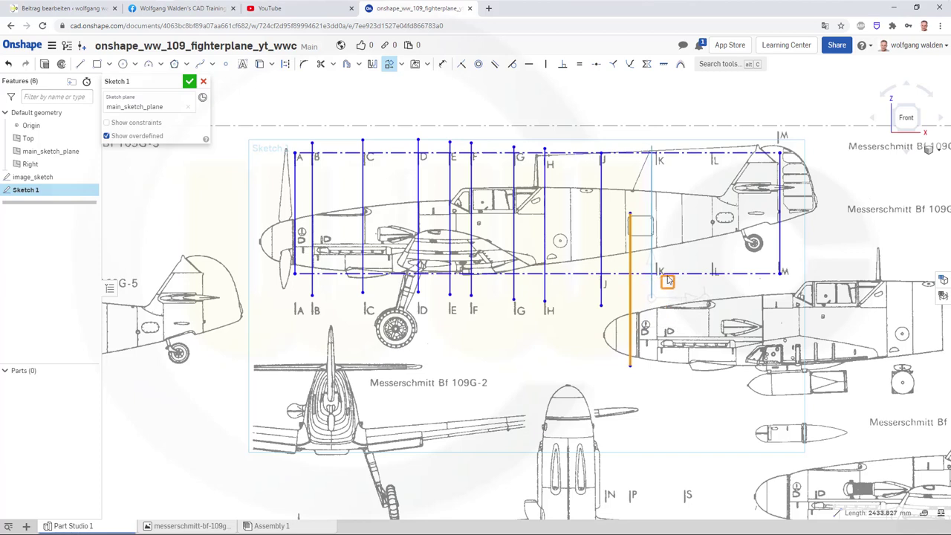
pyautogui.click(671, 275)
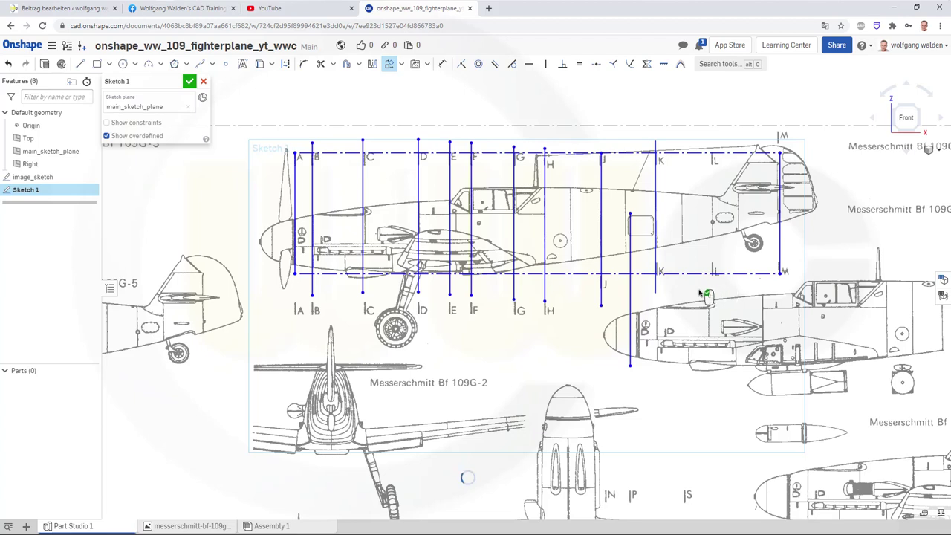
pyautogui.press('Escape')
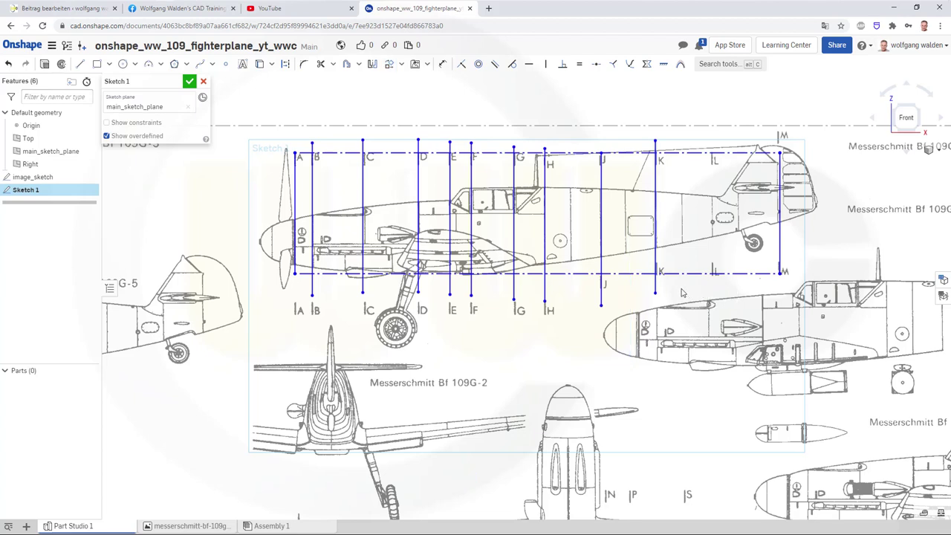
pyautogui.hotkey('ctrl', 'v')
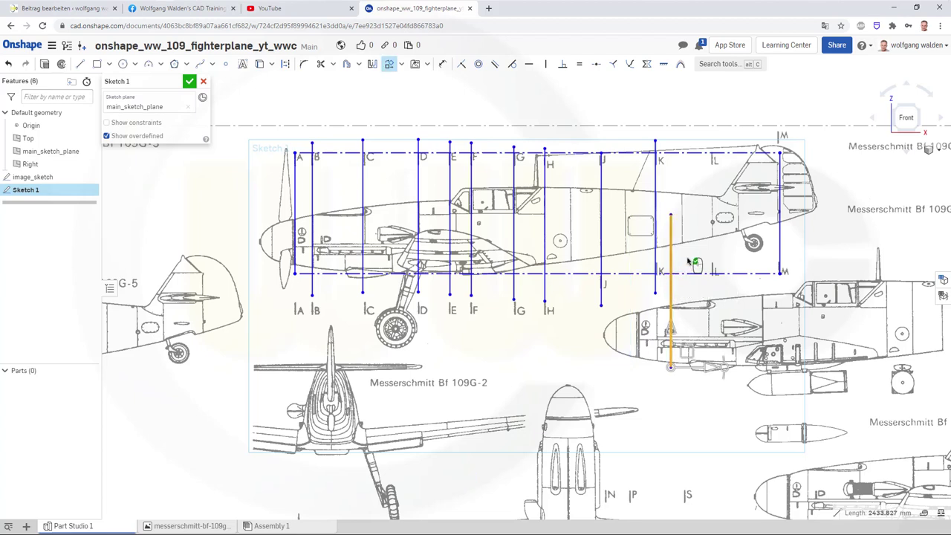
pyautogui.click(672, 294)
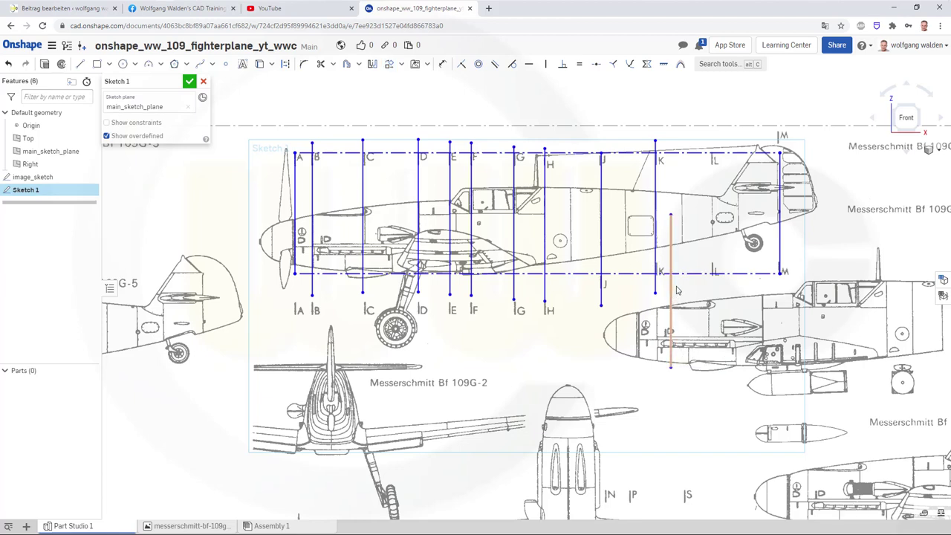
pyautogui.moveTo(672, 294); pyautogui.dragTo(714, 223)
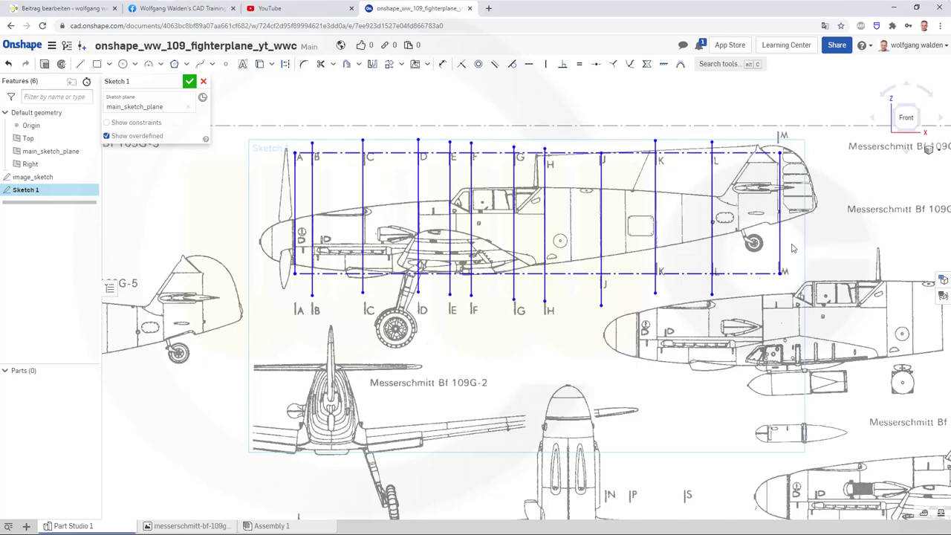
# - Zoom in on the nose and align the station A and D lines with their marks
pyautogui.scroll(3, 318, 192)
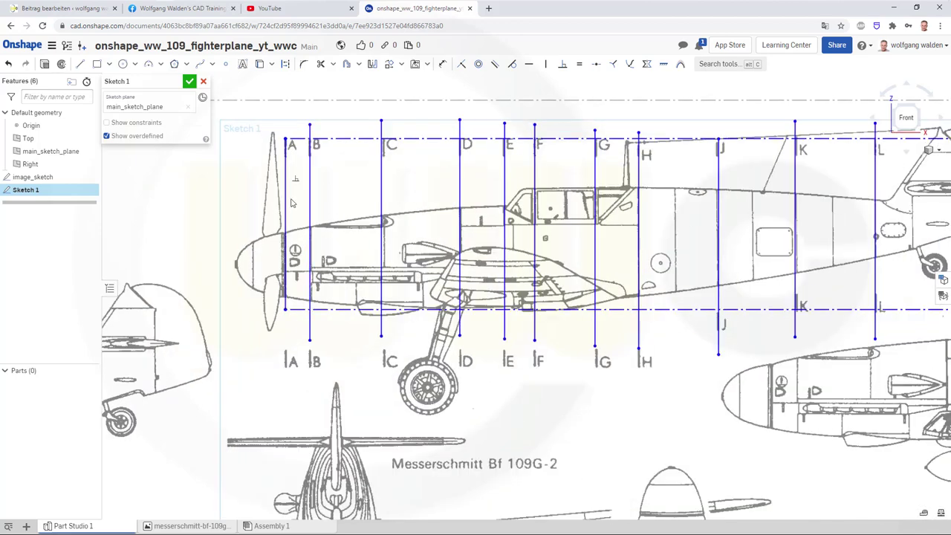
pyautogui.scroll(1, 291, 205)
pyautogui.scroll(1, 290, 206)
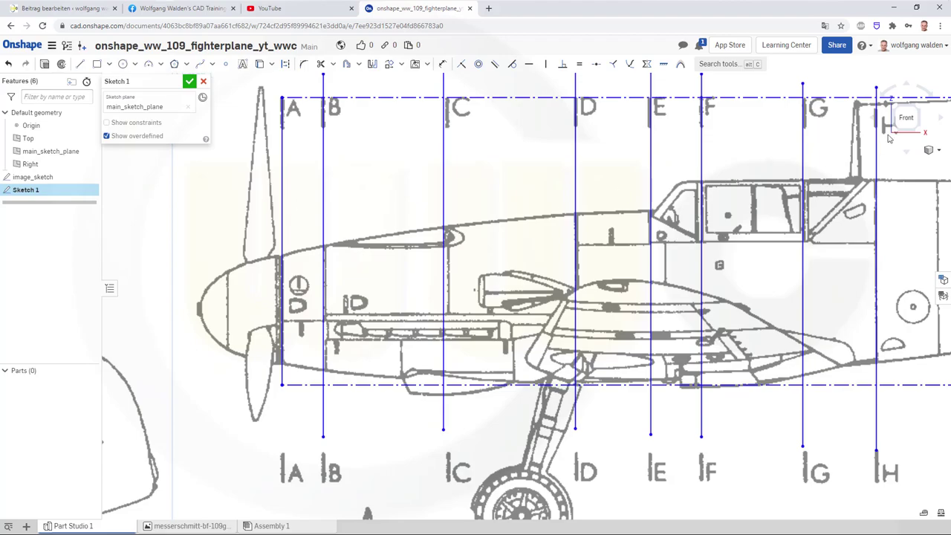
pyautogui.scroll(-5, 416, 121)
pyautogui.scroll(-1, 416, 120)
pyautogui.scroll(2, 416, 121)
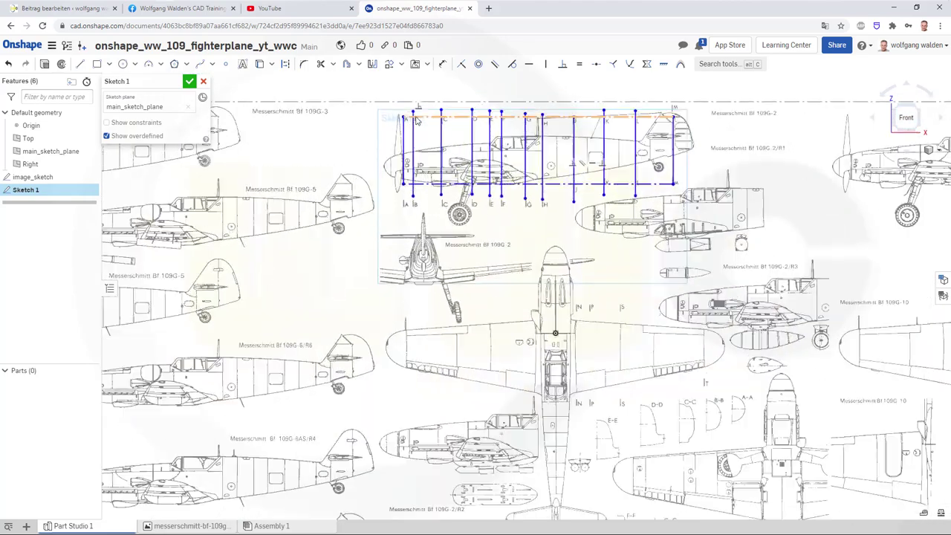
pyautogui.scroll(3, 416, 120)
pyautogui.scroll(2, 416, 121)
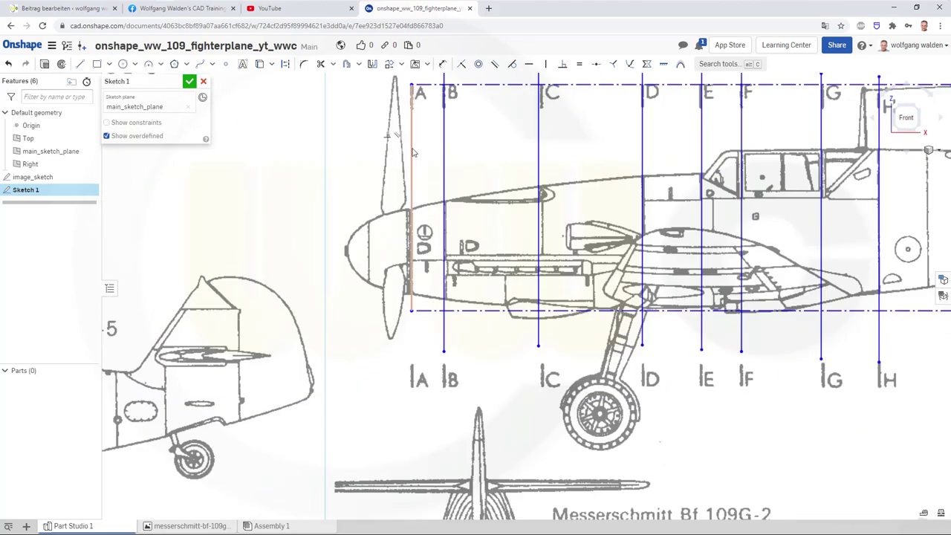
pyautogui.scroll(1, 416, 156)
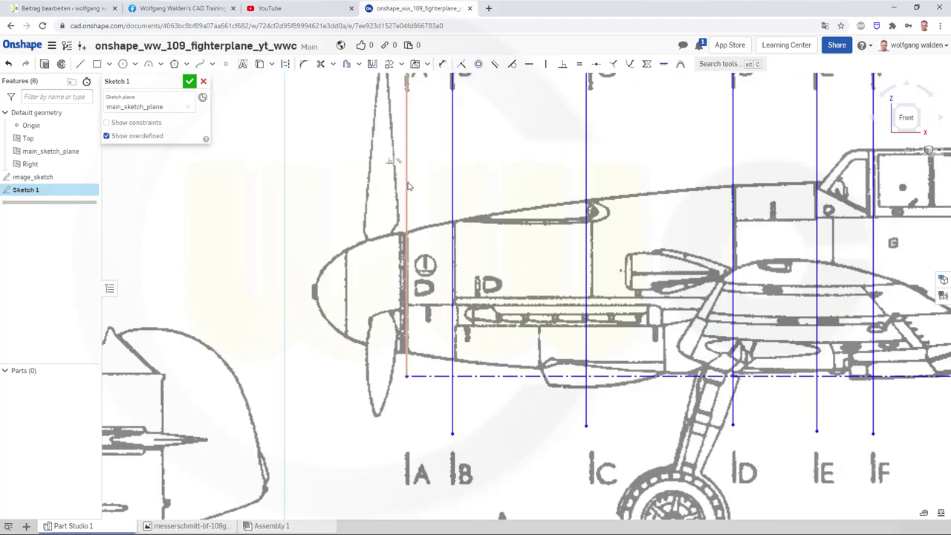
pyautogui.moveTo(407, 187); pyautogui.dragTo(455, 173)
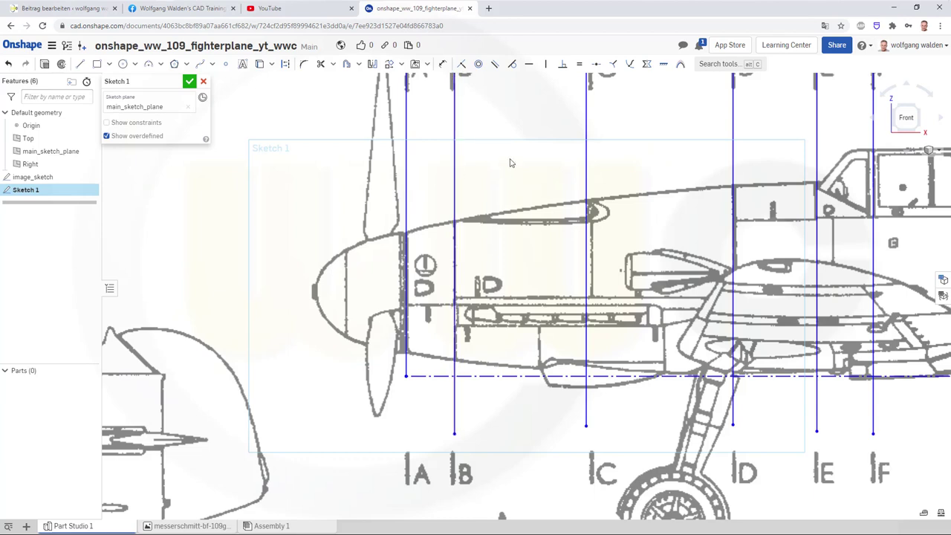
pyautogui.moveTo(587, 158); pyautogui.dragTo(593, 157)
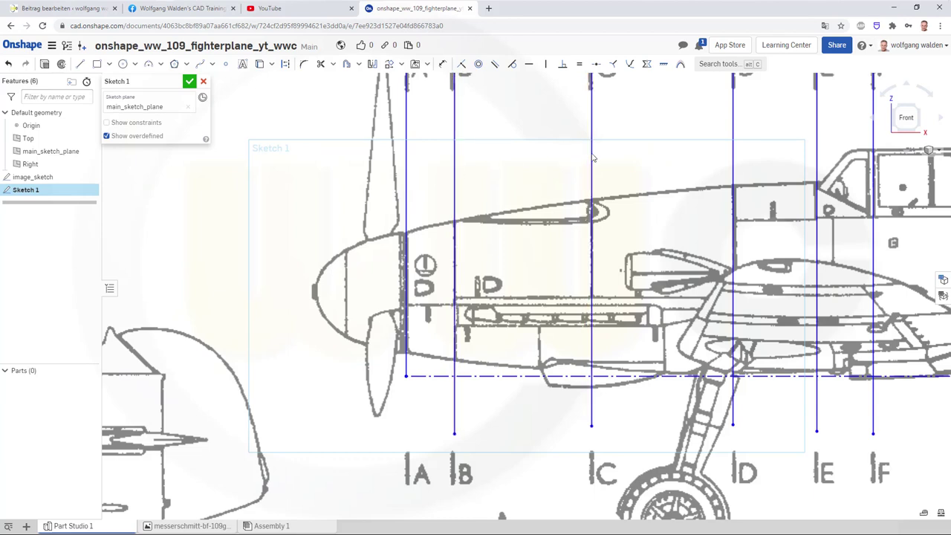
# - Nudge the station F line onto its mark, then shift the view toward stations G and H
pyautogui.moveTo(734, 171); pyautogui.dragTo(736, 168)
pyautogui.rightClick(735, 169)
pyautogui.click(679, 172)
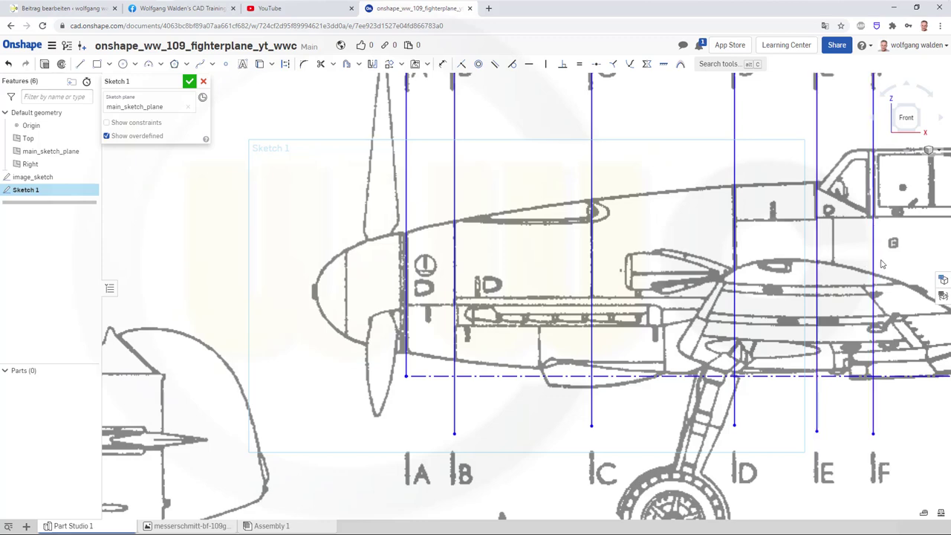
pyautogui.moveTo(894, 262); pyautogui.dragTo(671, 271, button='middle')
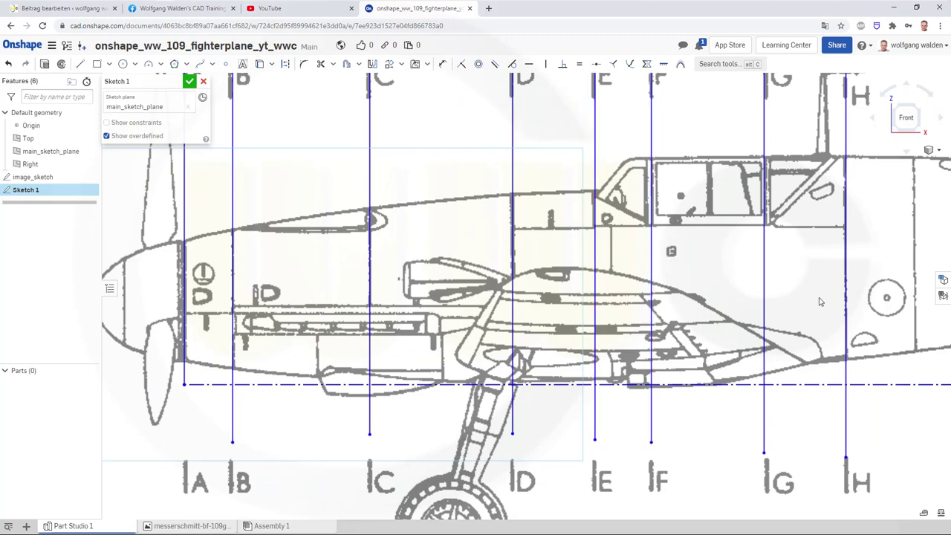
pyautogui.moveTo(821, 301); pyautogui.dragTo(803, 293, button='right')
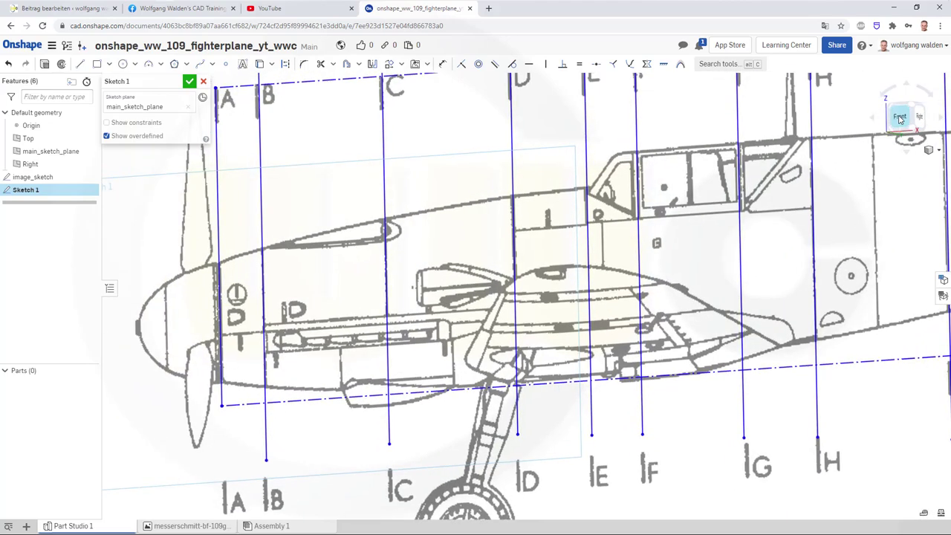
# - Return to the front view, zoom in, and align lines H, J and K with their marks
pyautogui.click(900, 119)
pyautogui.scroll(5, 500, 134)
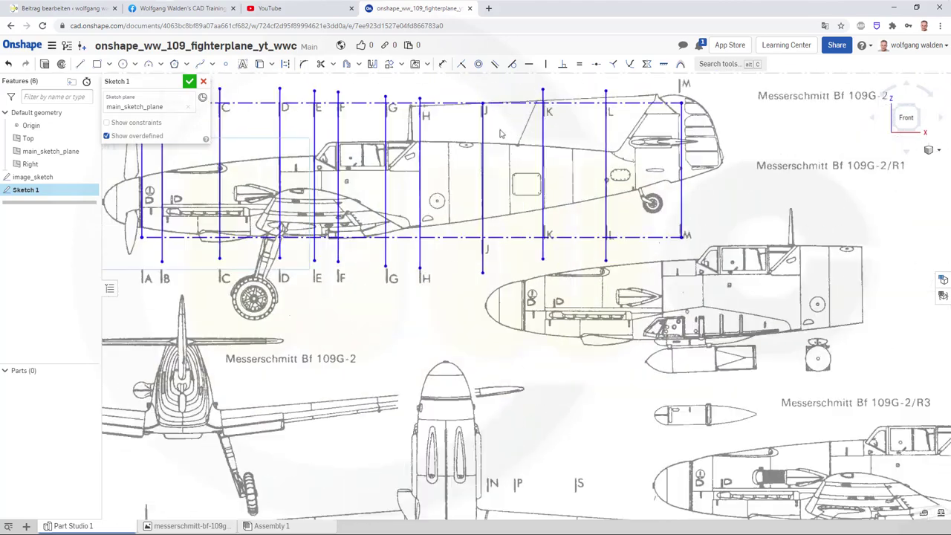
pyautogui.scroll(2, 500, 134)
pyautogui.scroll(2, 500, 133)
pyautogui.scroll(1, 431, 165)
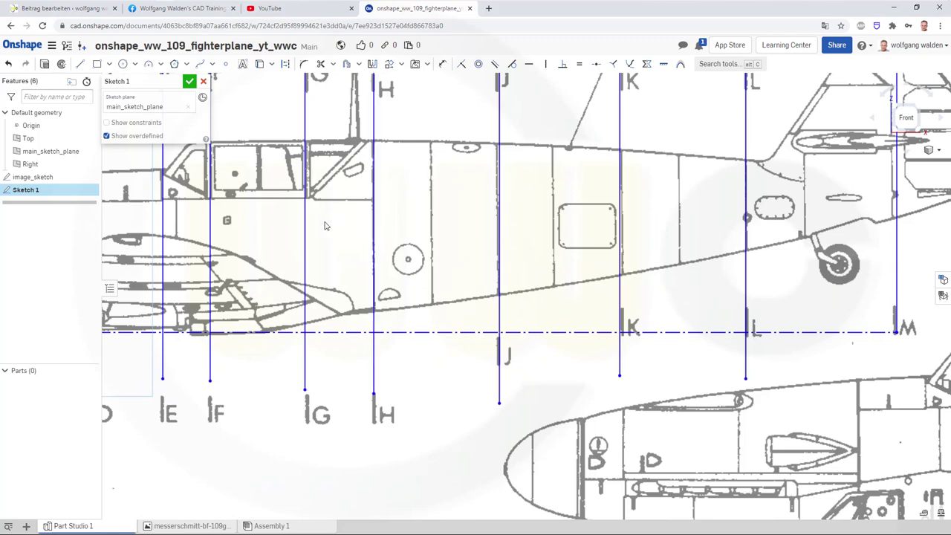
pyautogui.scroll(1, 296, 223)
pyautogui.scroll(1, 294, 227)
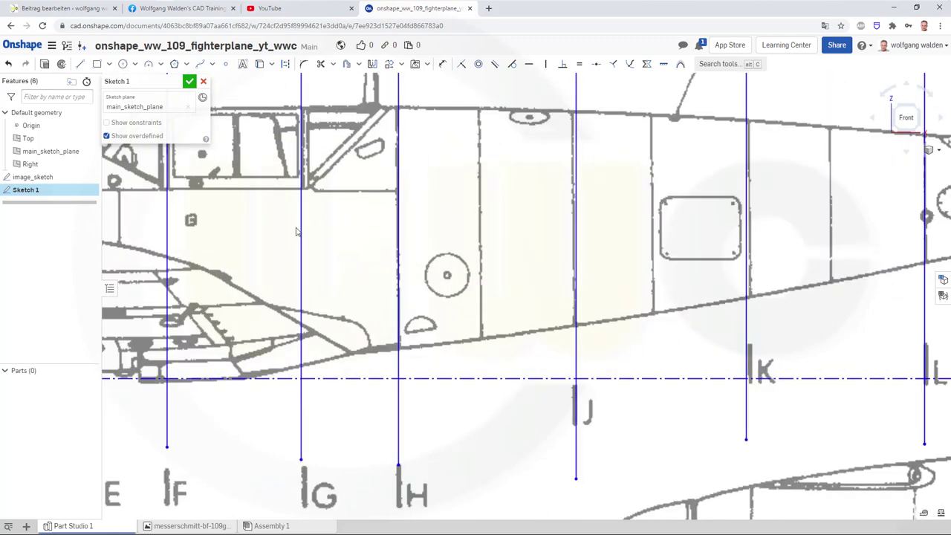
pyautogui.moveTo(299, 233); pyautogui.dragTo(307, 234)
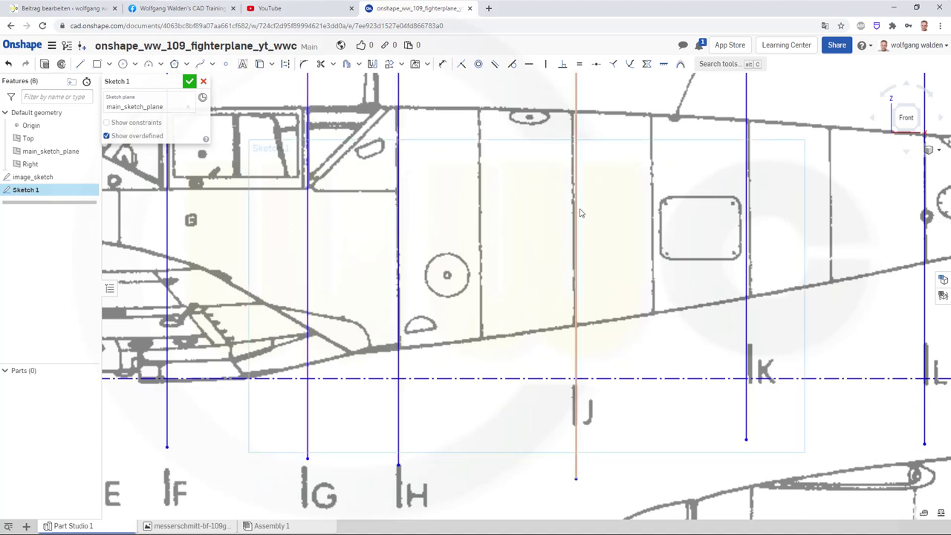
pyautogui.moveTo(577, 219); pyautogui.dragTo(577, 223)
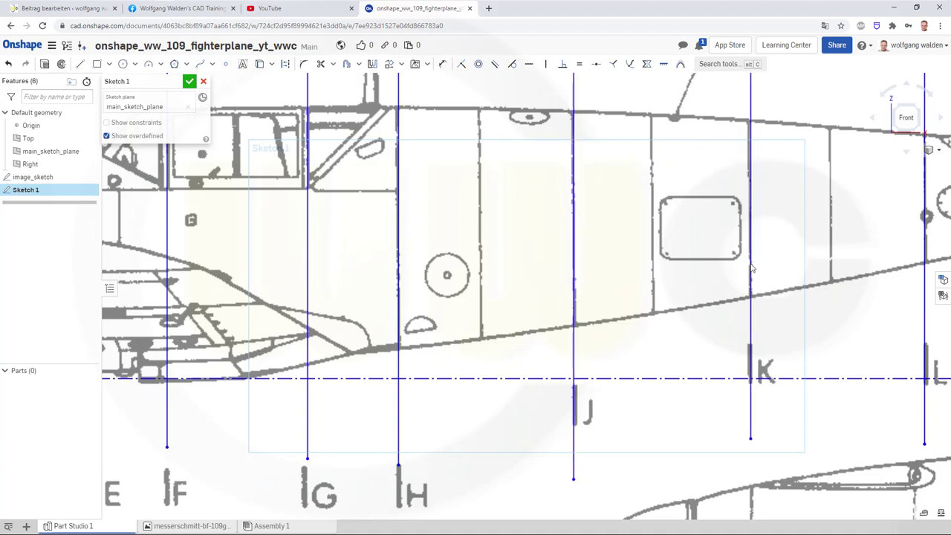
pyautogui.moveTo(747, 269); pyautogui.dragTo(751, 269)
# - Pan to the tail and align the last line with station M
pyautogui.moveTo(823, 287); pyautogui.dragTo(557, 269, button='middle')
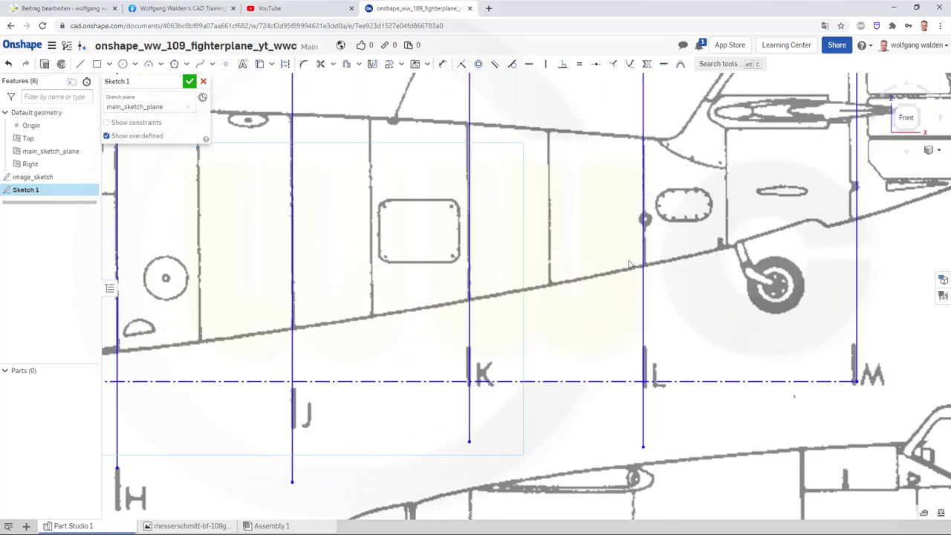
pyautogui.moveTo(795, 203)
pyautogui.mouseDown(button='middle')
pyautogui.moveTo(687, 269)
pyautogui.moveTo(649, 281)
pyautogui.mouseUp(button='middle')
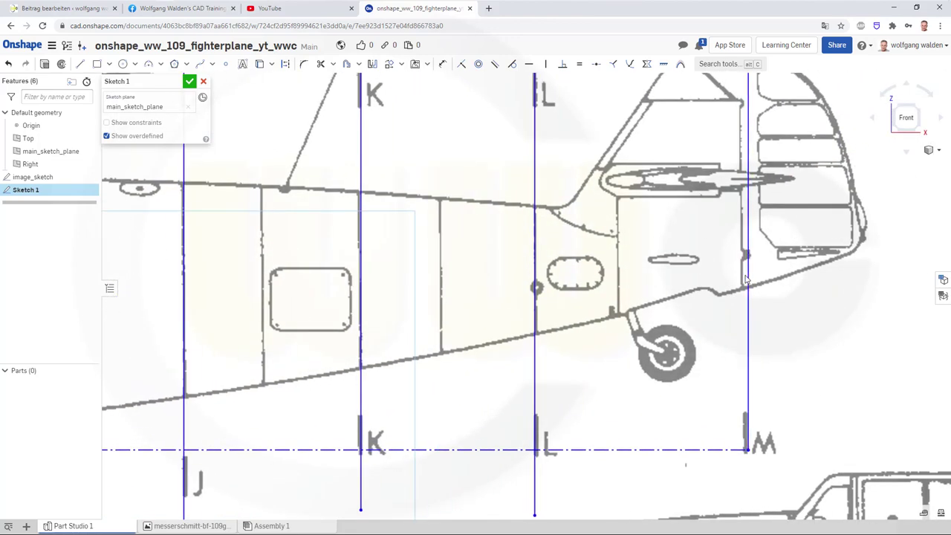
pyautogui.moveTo(748, 275)
pyautogui.mouseDown()
pyautogui.moveTo(738, 279)
pyautogui.moveTo(747, 282)
pyautogui.mouseUp()
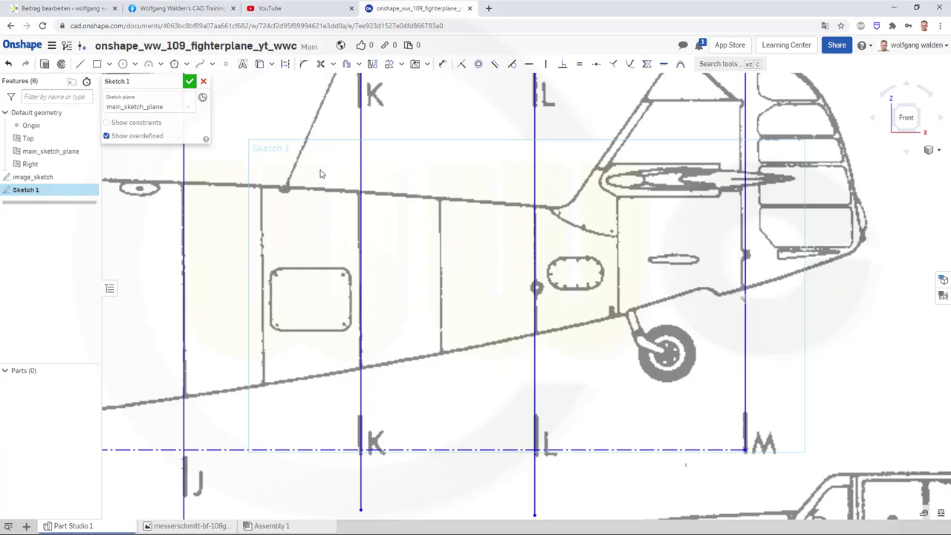
# - Trim the lower ends of station lines B–L below the bottom dash-dot reference line
pyautogui.click(321, 63)
pyautogui.click(361, 479)
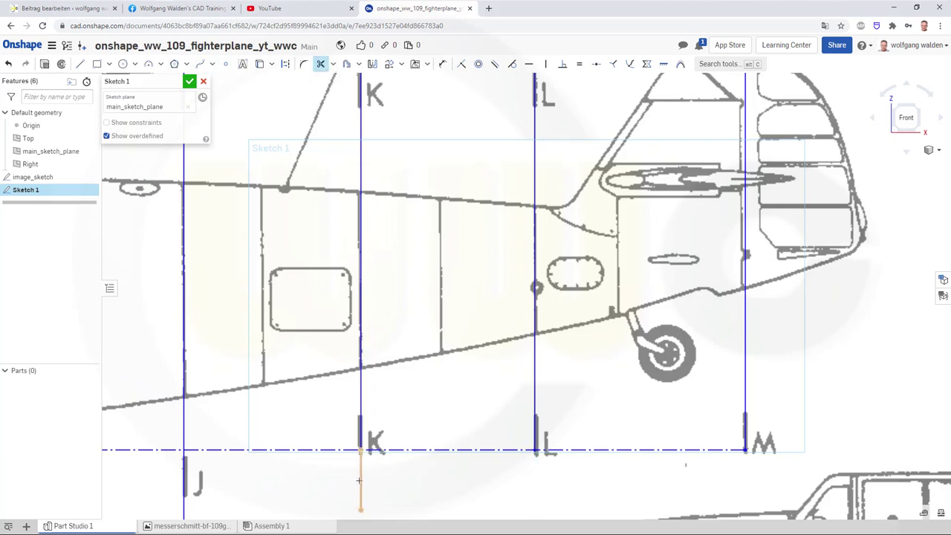
pyautogui.click(184, 483)
pyautogui.moveTo(261, 355)
pyautogui.mouseDown(button='middle')
pyautogui.moveTo(830, 176)
pyautogui.moveTo(845, 161)
pyautogui.mouseUp(button='middle')
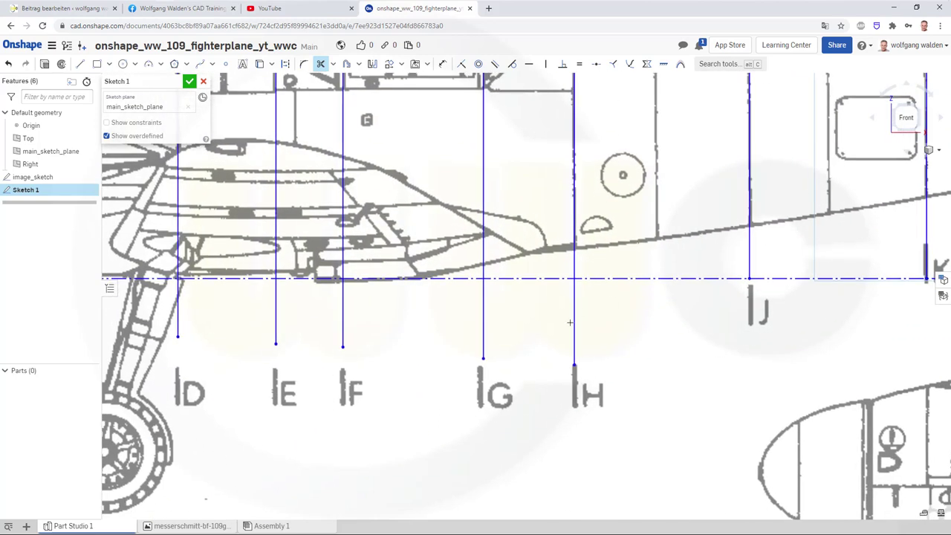
pyautogui.click(574, 327)
pyautogui.click(483, 327)
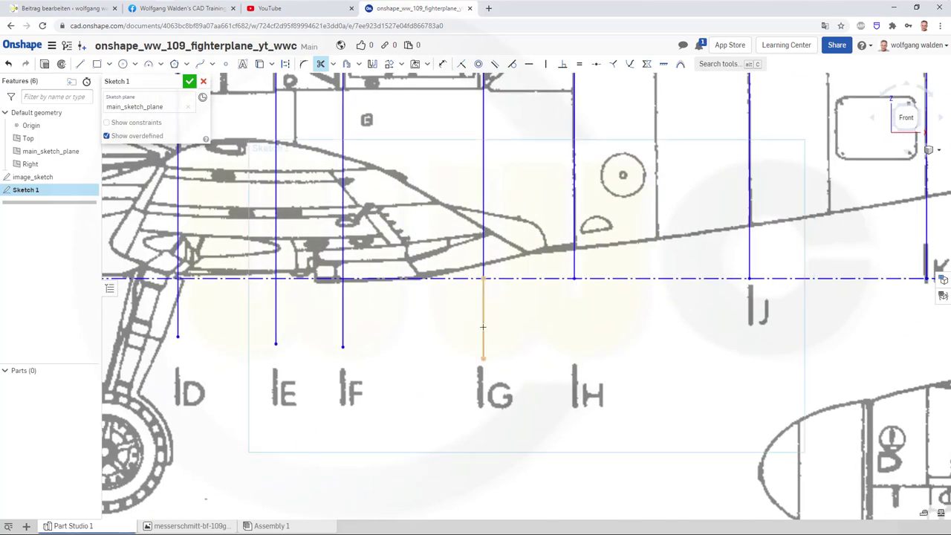
pyautogui.click(341, 320)
pyautogui.click(276, 316)
pyautogui.click(177, 311)
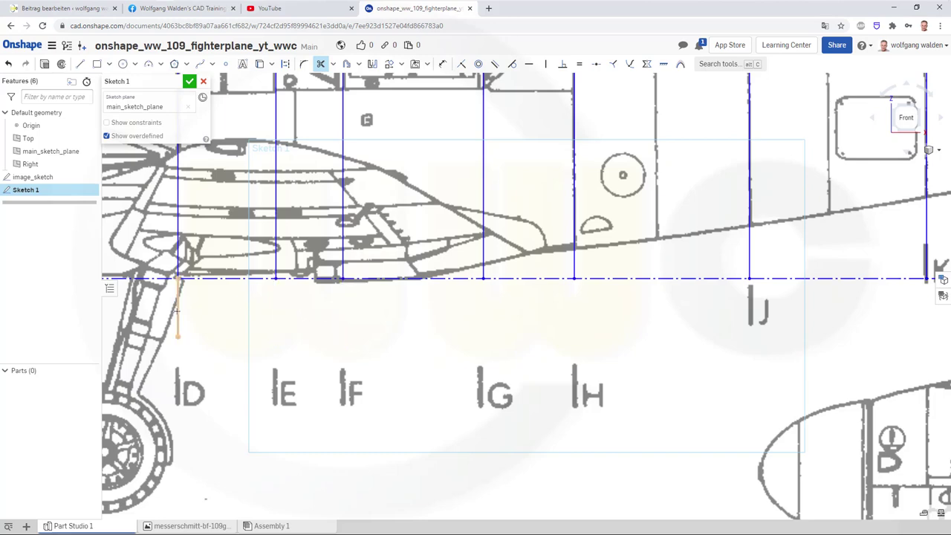
pyautogui.moveTo(321, 304); pyautogui.dragTo(531, 301, button='middle')
pyautogui.moveTo(241, 302); pyautogui.dragTo(360, 298, button='middle')
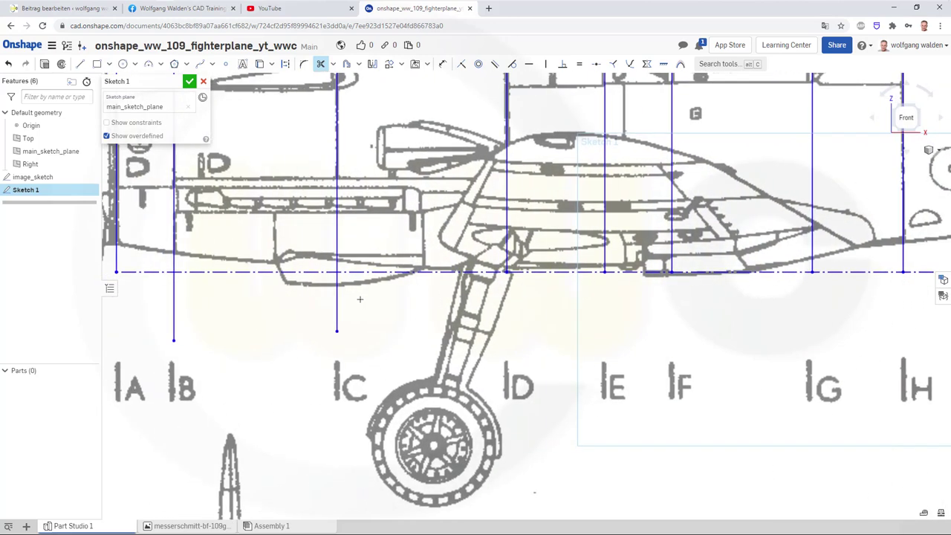
pyautogui.click(336, 308)
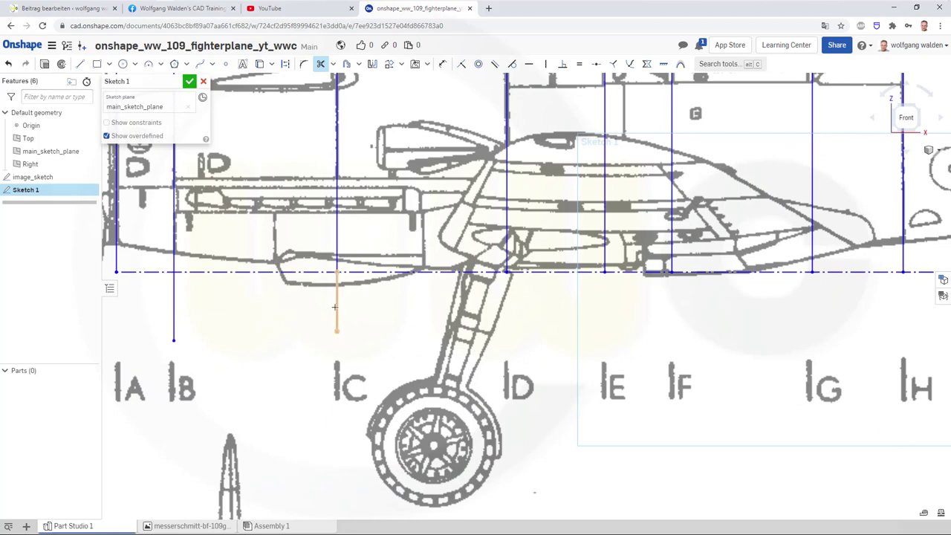
pyautogui.click(174, 301)
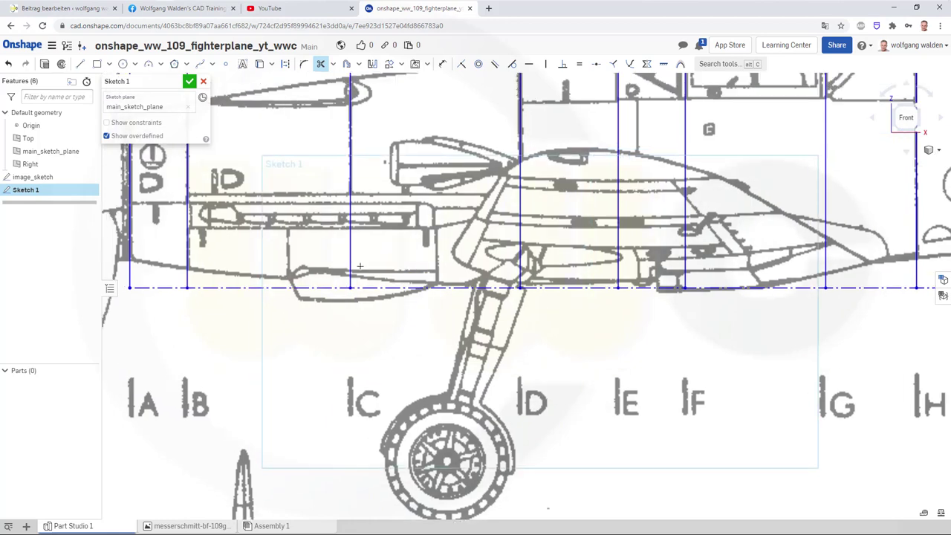
# - Trim the upper stubs of lines B–L above the top reference line and finish Sketch 1
pyautogui.moveTo(275, 271); pyautogui.dragTo(356, 252, button='middle')
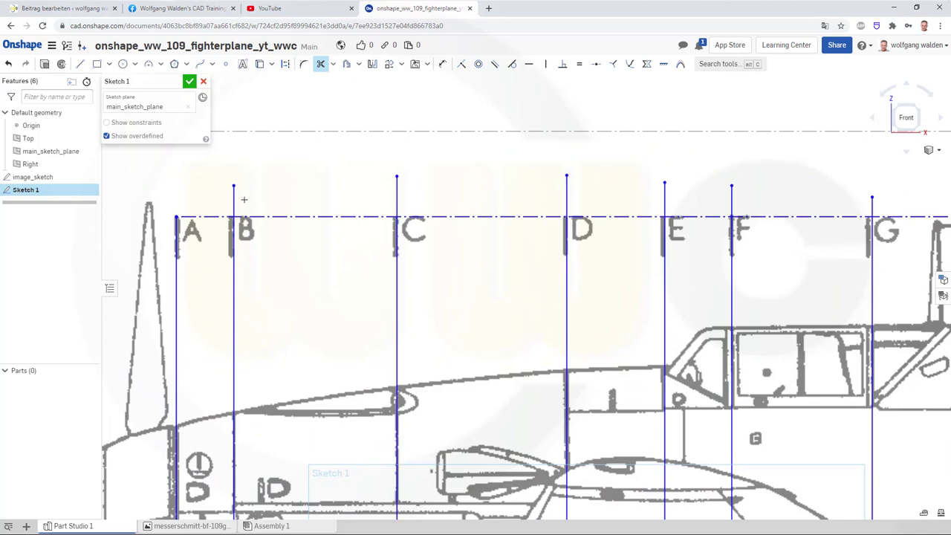
pyautogui.click(235, 199)
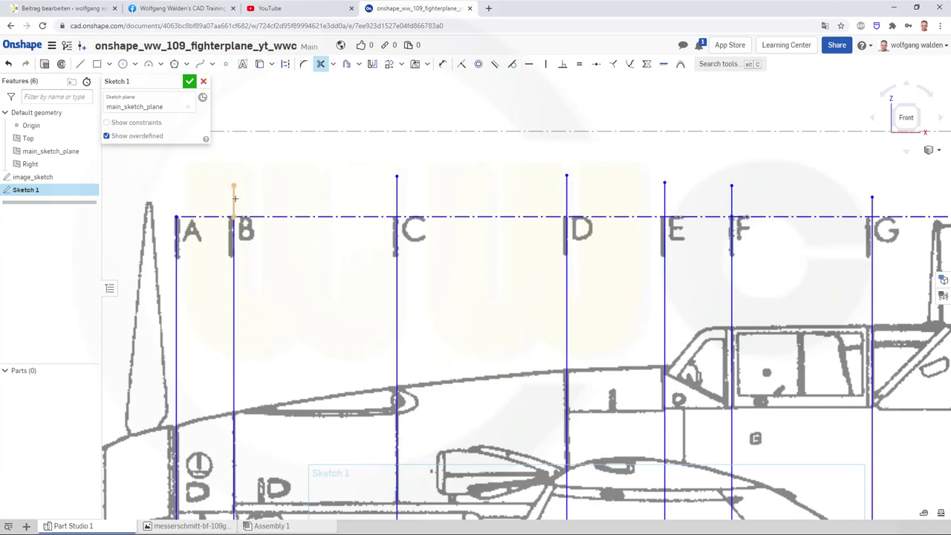
pyautogui.click(397, 195)
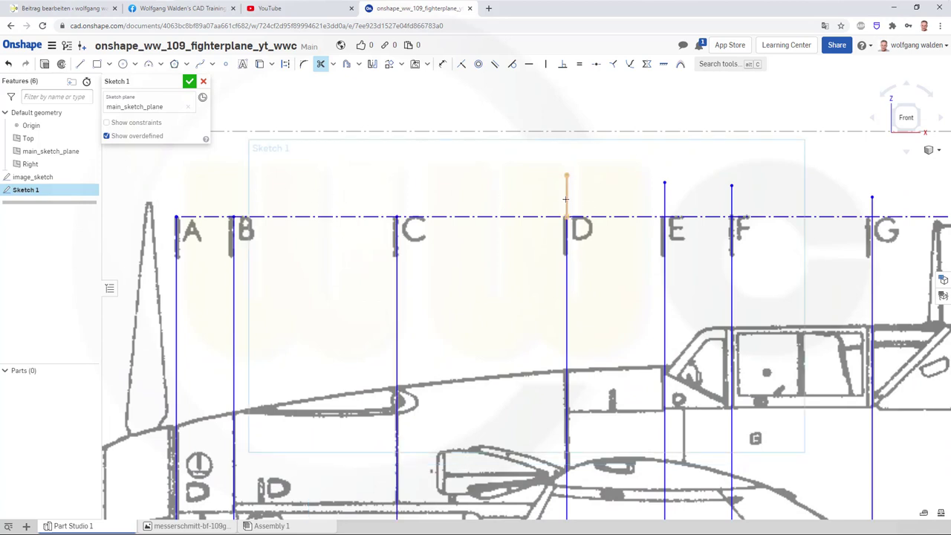
pyautogui.click(568, 199)
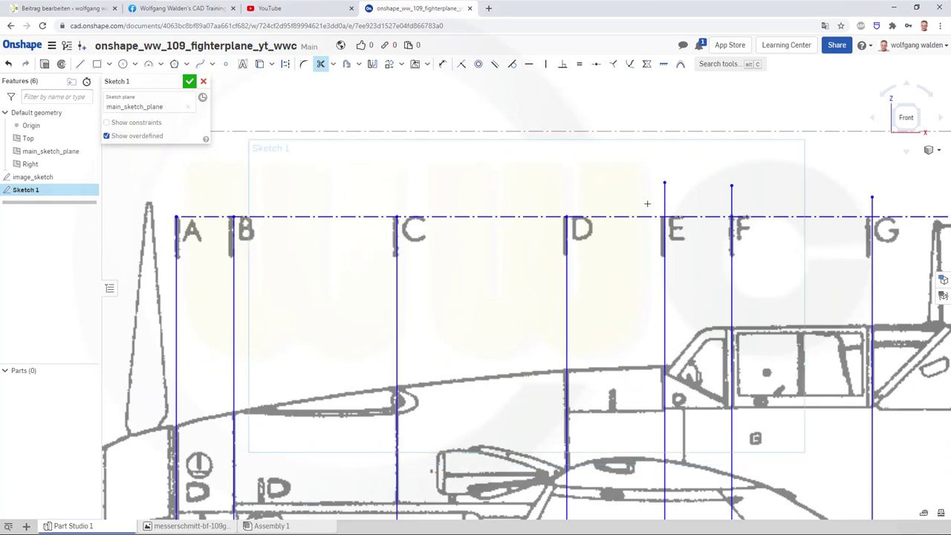
pyautogui.click(733, 199)
pyautogui.click(665, 199)
pyautogui.click(871, 206)
pyautogui.moveTo(822, 268); pyautogui.dragTo(378, 240, button='middle')
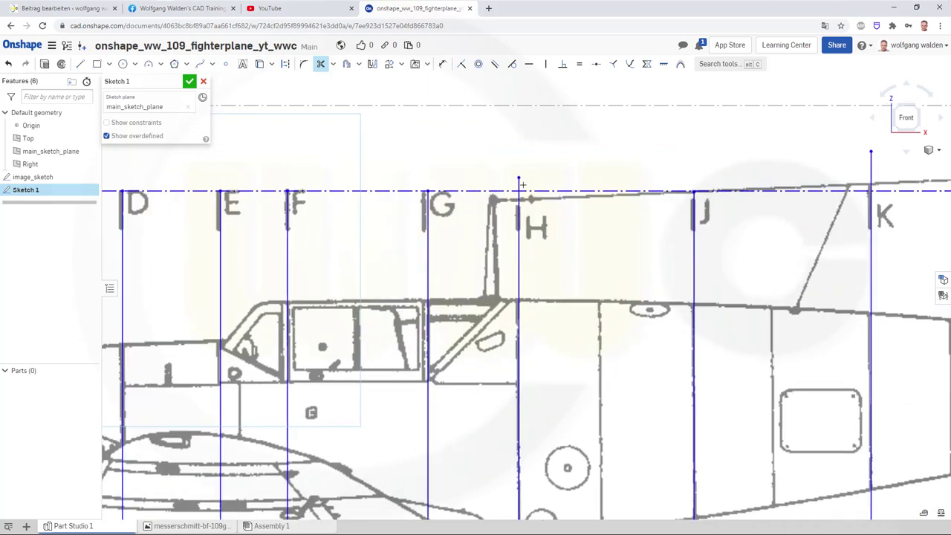
pyautogui.click(519, 185)
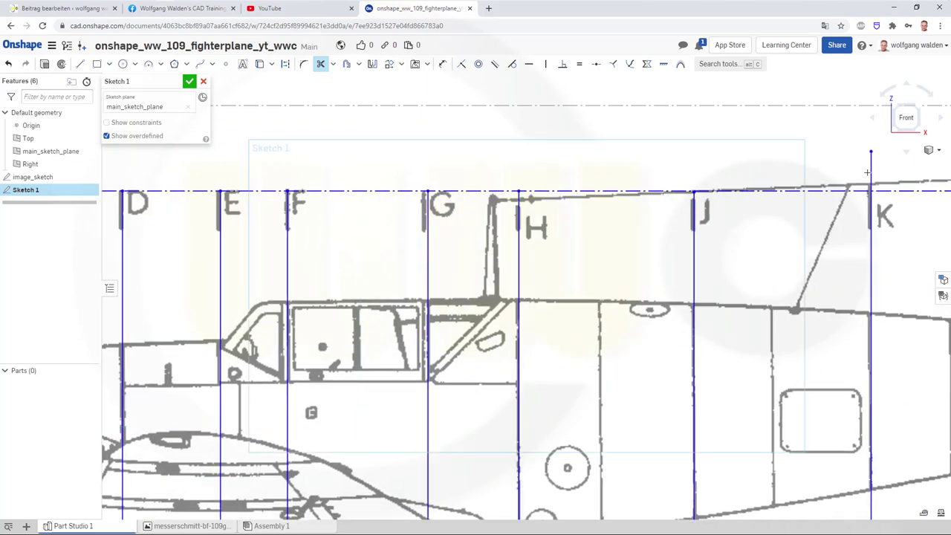
pyautogui.click(872, 173)
pyautogui.moveTo(766, 266); pyautogui.dragTo(449, 266, button='middle')
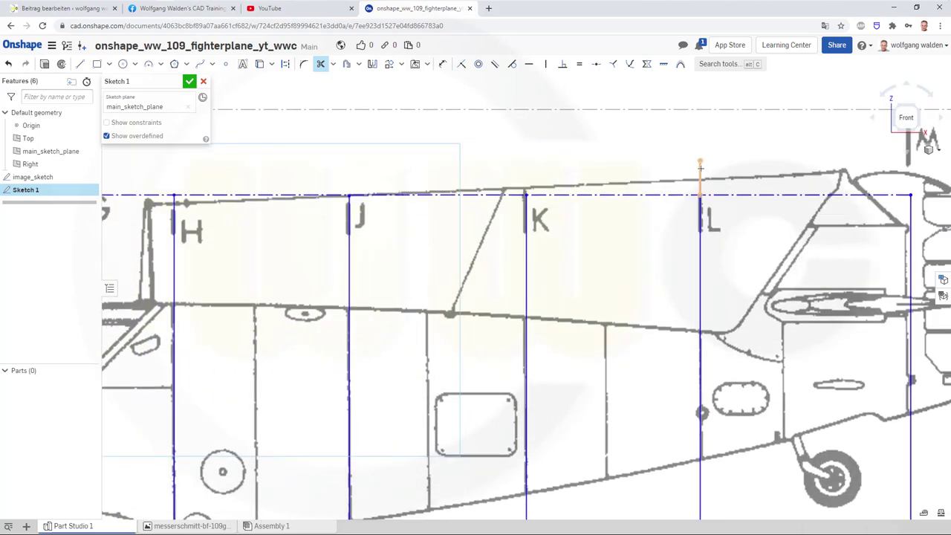
pyautogui.click(698, 173)
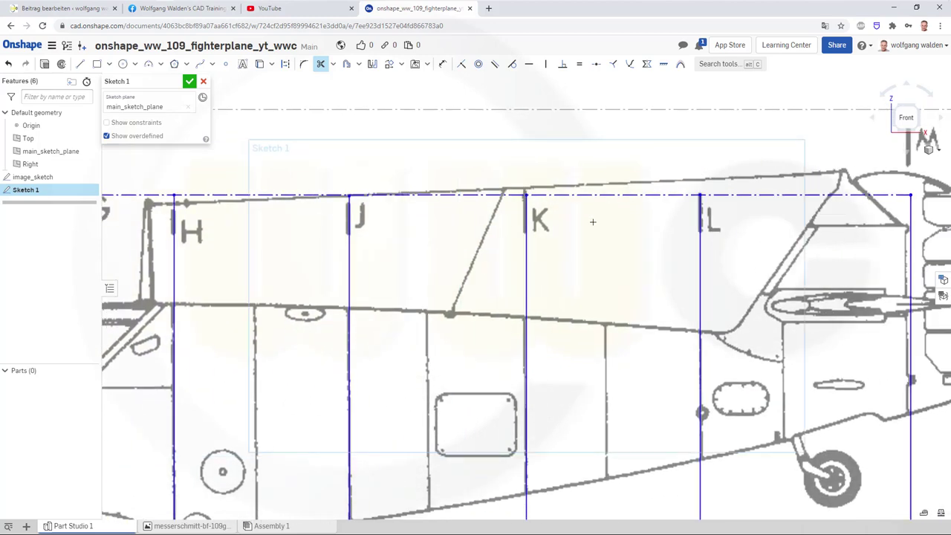
pyautogui.scroll(-2, 592, 222)
pyautogui.scroll(2, 564, 252)
pyautogui.scroll(-3, 536, 292)
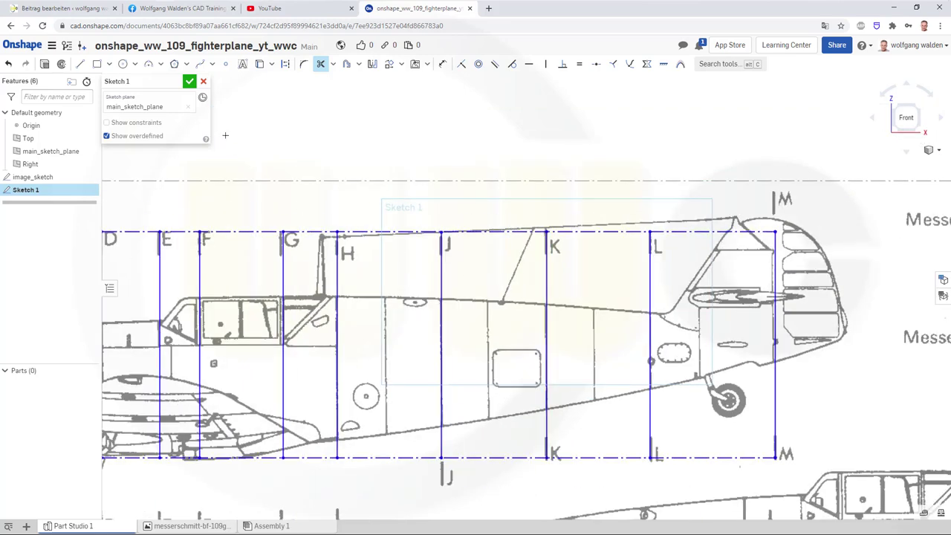
pyautogui.click(190, 82)
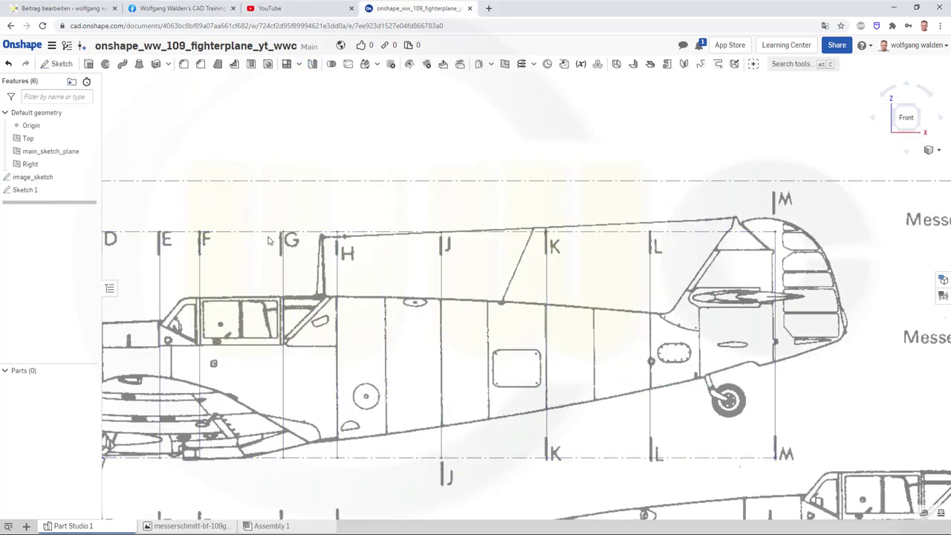
# - Rename Sketch 1 in the feature list to 'plane_reference_sketch'
pyautogui.moveTo(344, 218); pyautogui.dragTo(559, 191, button='middle')
pyautogui.scroll(-1, 513, 208)
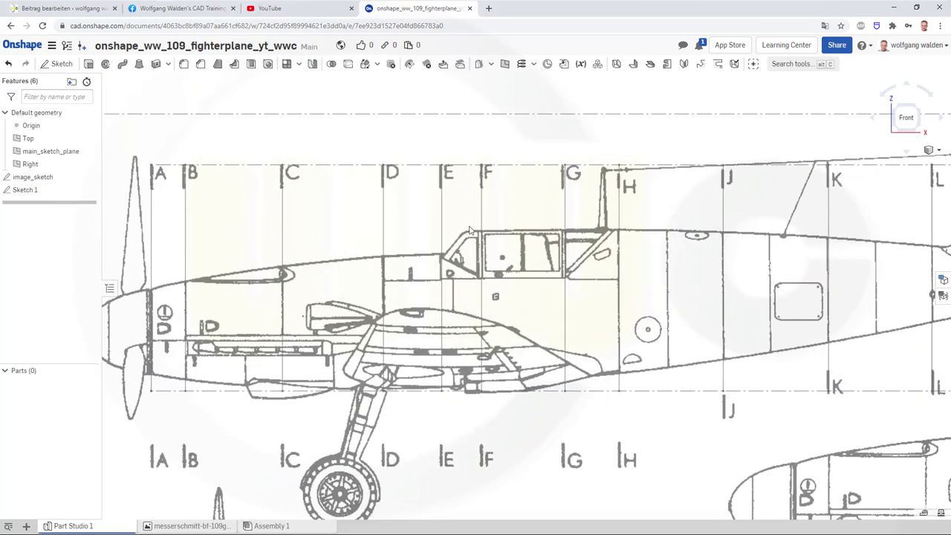
pyautogui.scroll(-1, 471, 231)
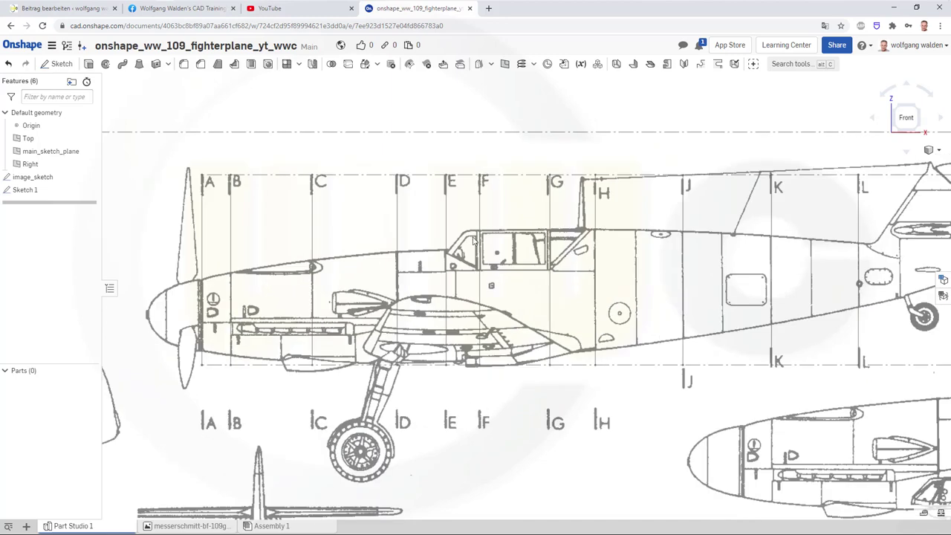
pyautogui.click(31, 192)
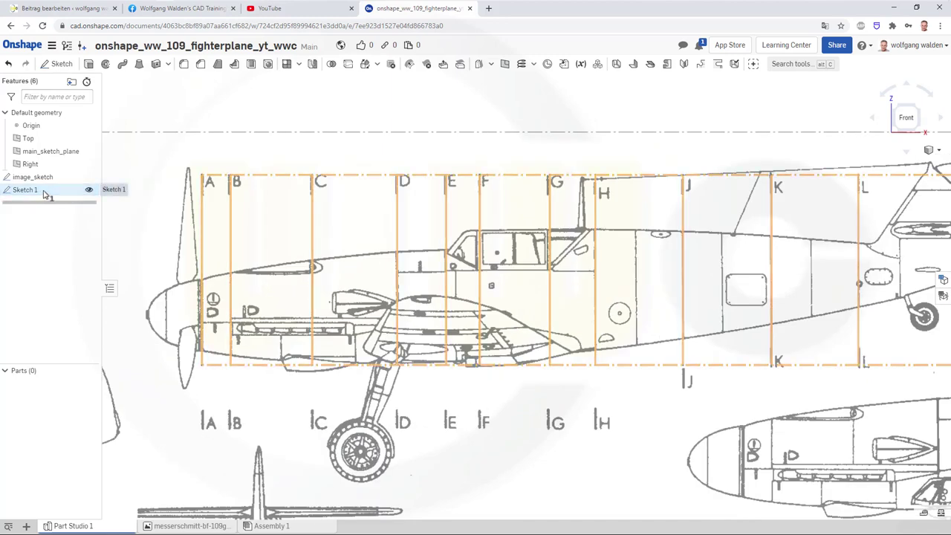
pyautogui.click(44, 194)
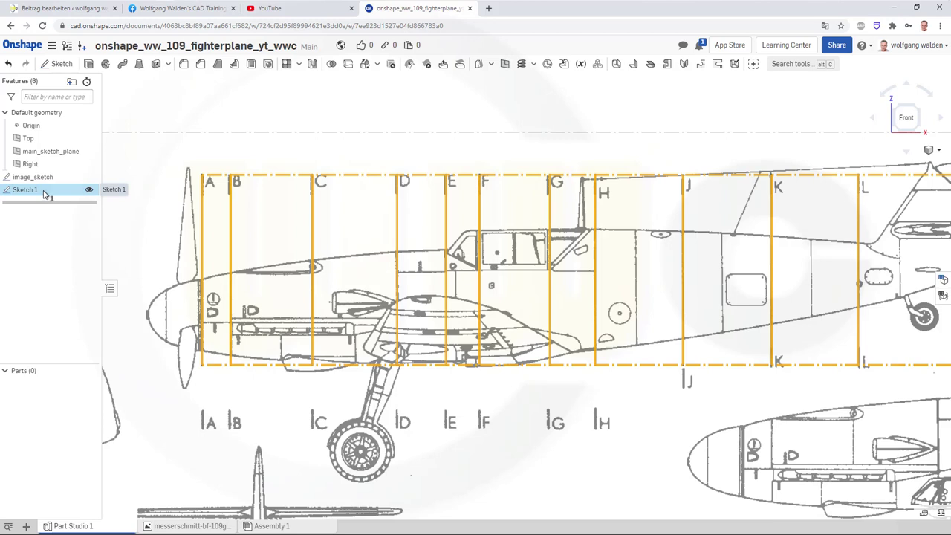
pyautogui.rightClick(44, 194)
pyautogui.click(78, 198)
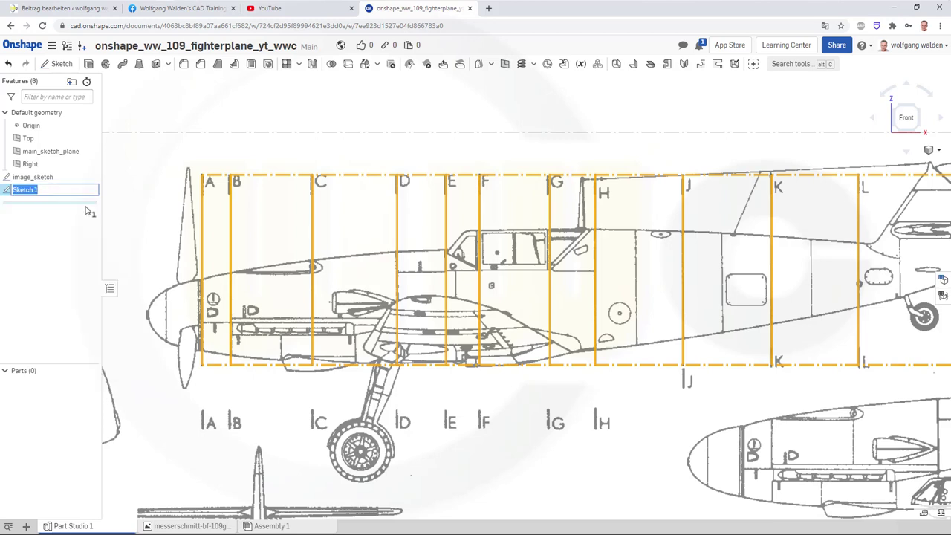
pyautogui.write('plane')
pyautogui.write('_fe')
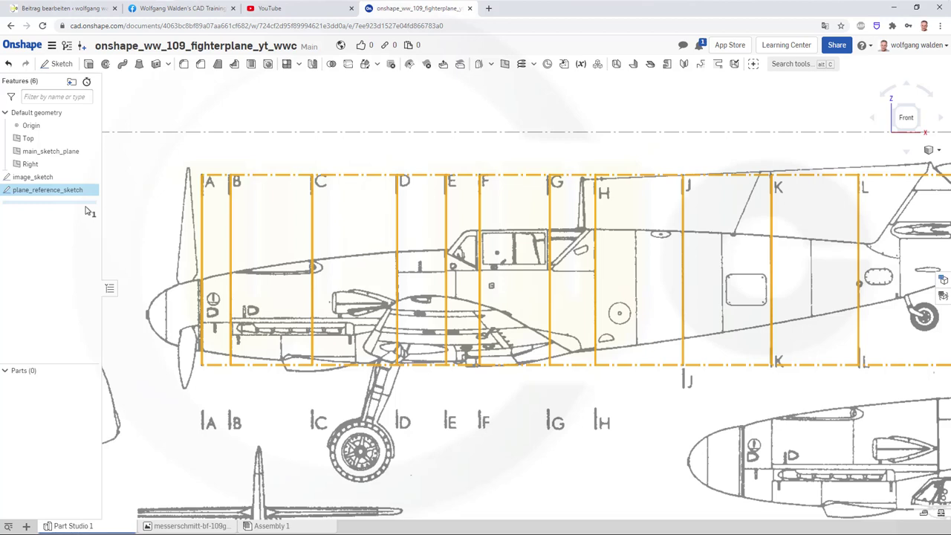
pyautogui.click(421, 393)
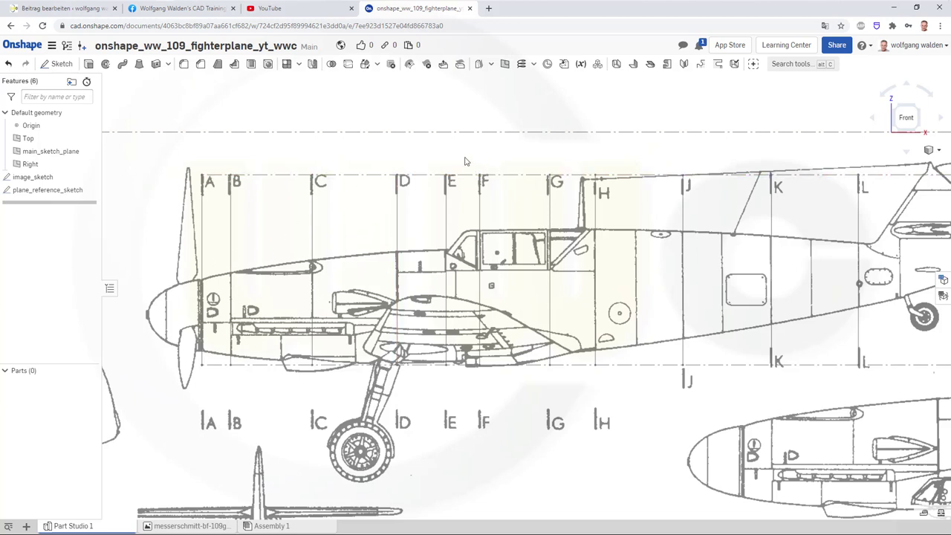
# - Create Plane 1 as a Line angle plane on main_sketch_plane through station A at 90°
pyautogui.click(504, 66)
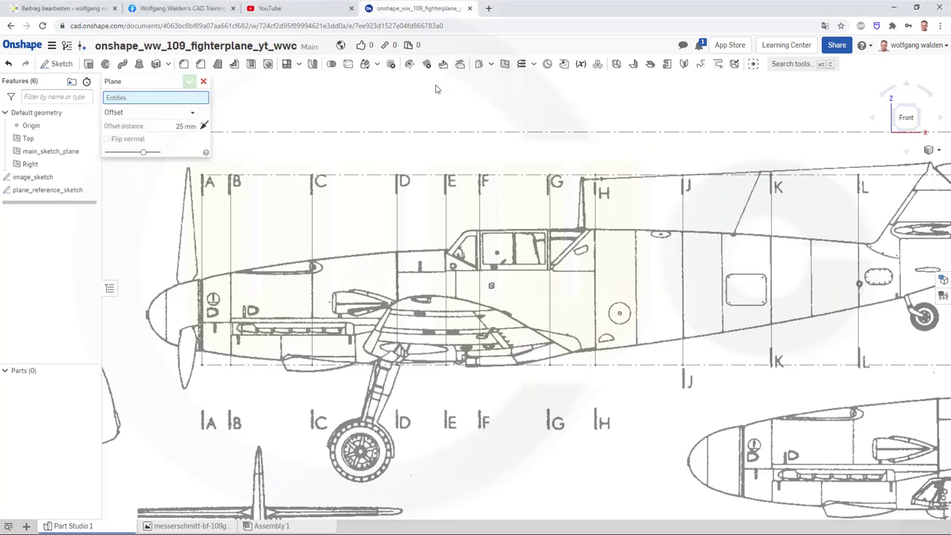
pyautogui.click(192, 114)
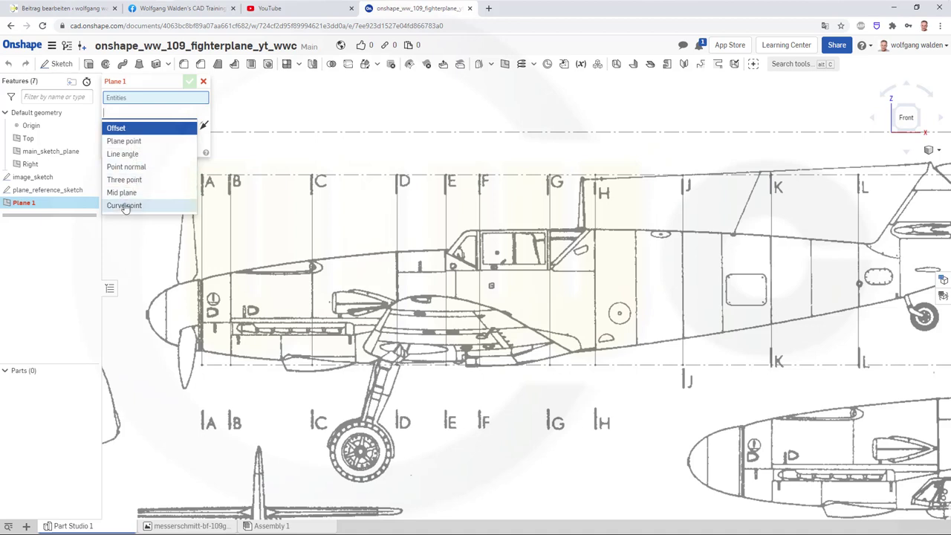
pyautogui.click(123, 154)
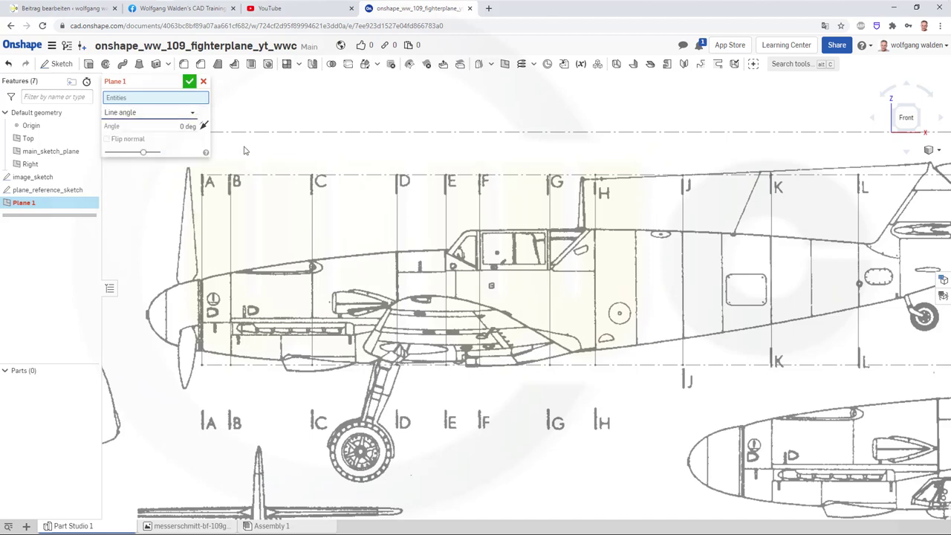
pyautogui.scroll(3, 486, 311)
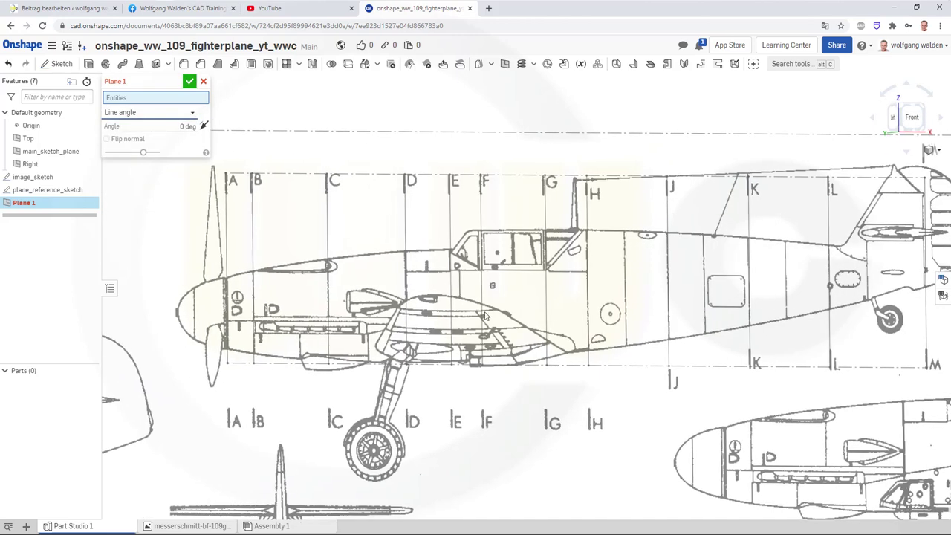
pyautogui.scroll(2, 489, 308)
pyautogui.scroll(-4, 489, 308)
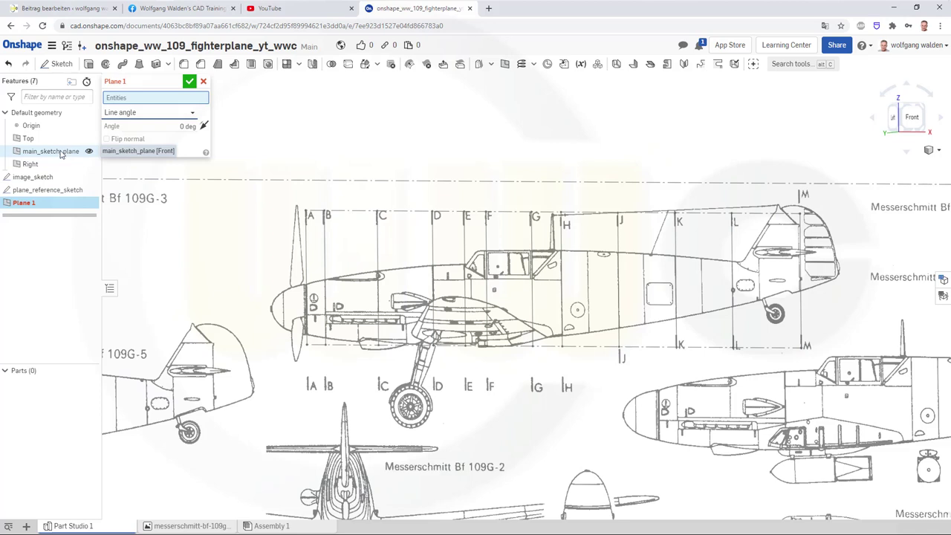
pyautogui.click(61, 151)
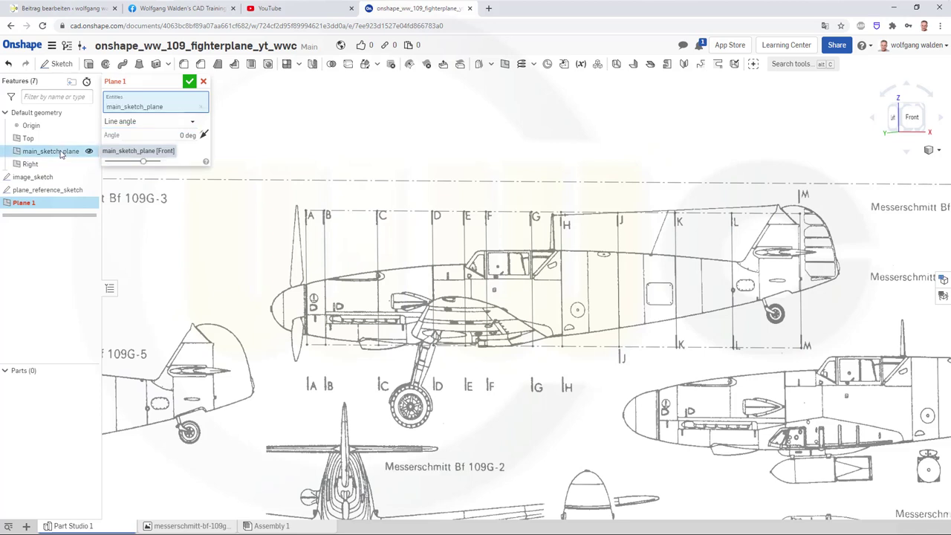
pyautogui.click(304, 248)
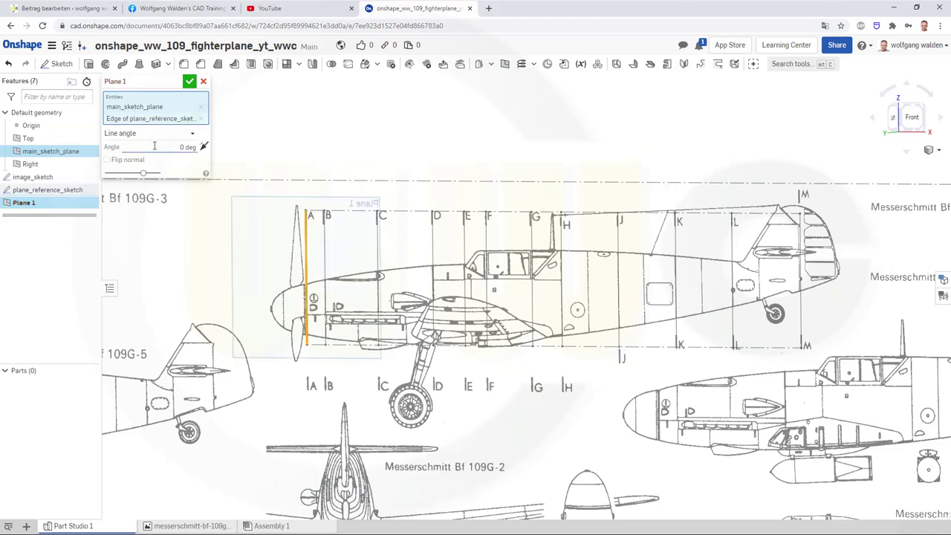
pyautogui.click(186, 146)
pyautogui.write('90')
pyautogui.press('Return')
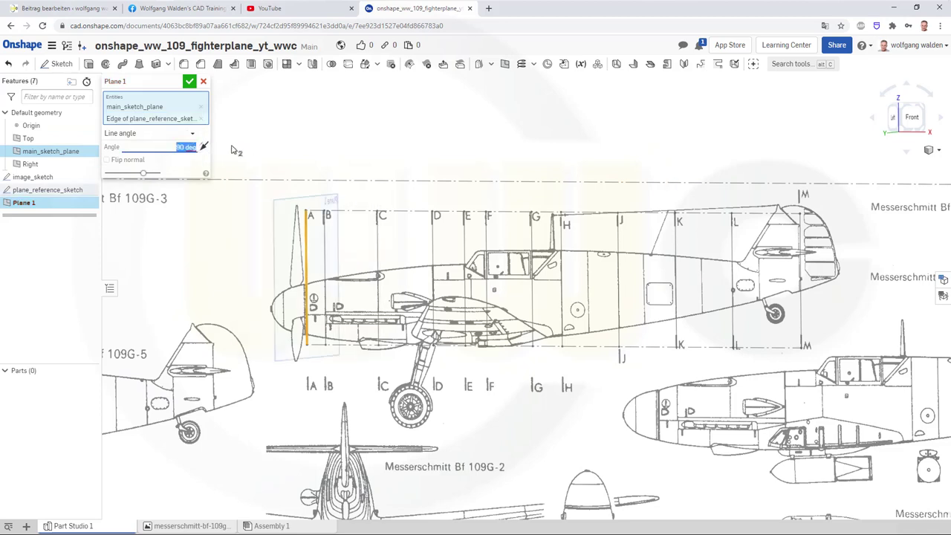
pyautogui.click(189, 81)
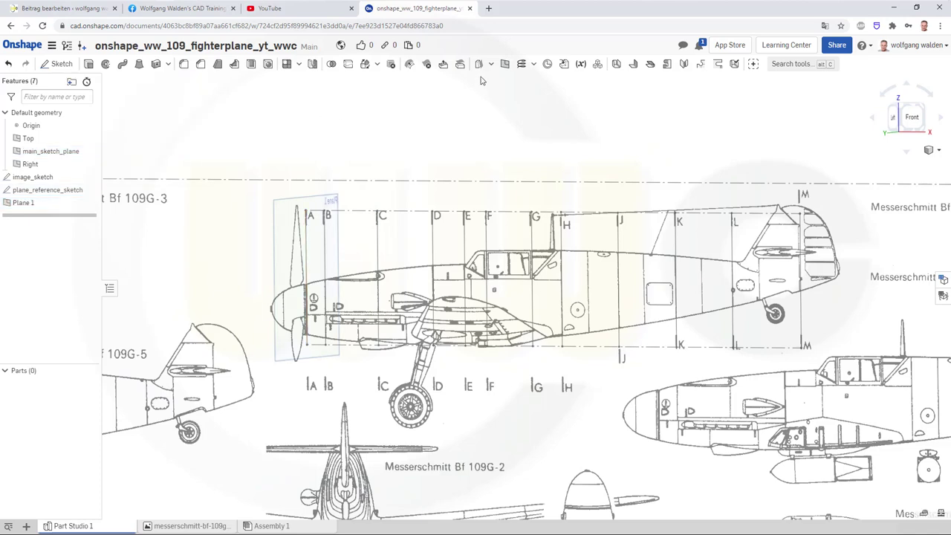
# - Create Plane 2 as a Line angle plane on main_sketch_plane through station B at 90°
pyautogui.click(505, 64)
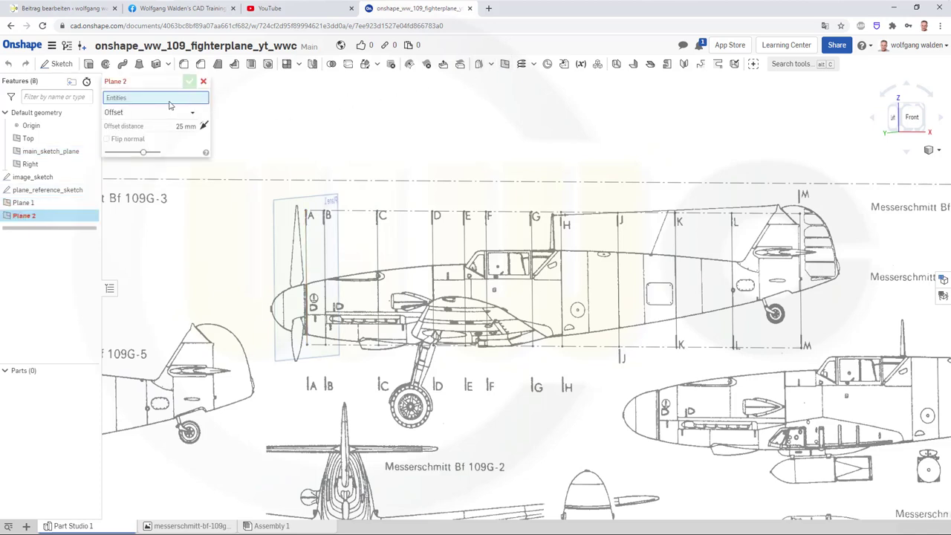
pyautogui.click(190, 113)
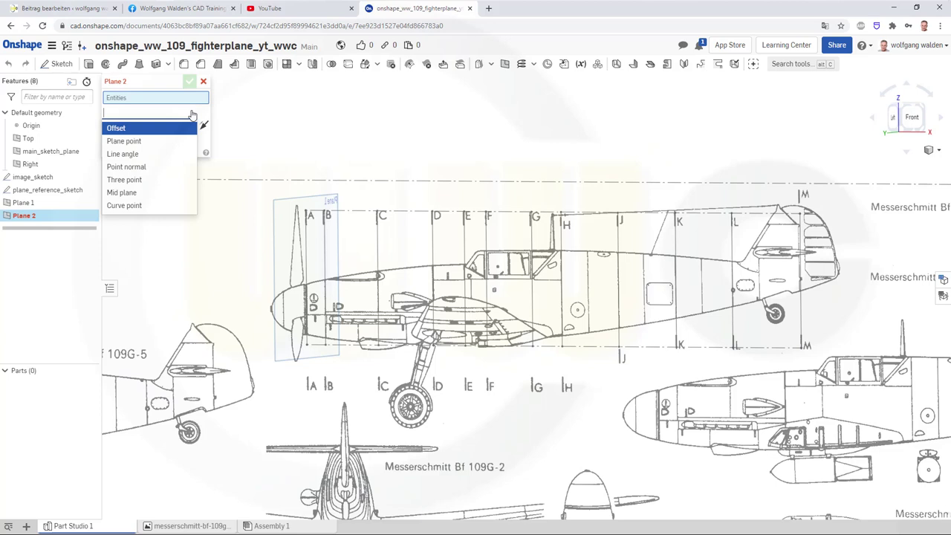
pyautogui.click(138, 154)
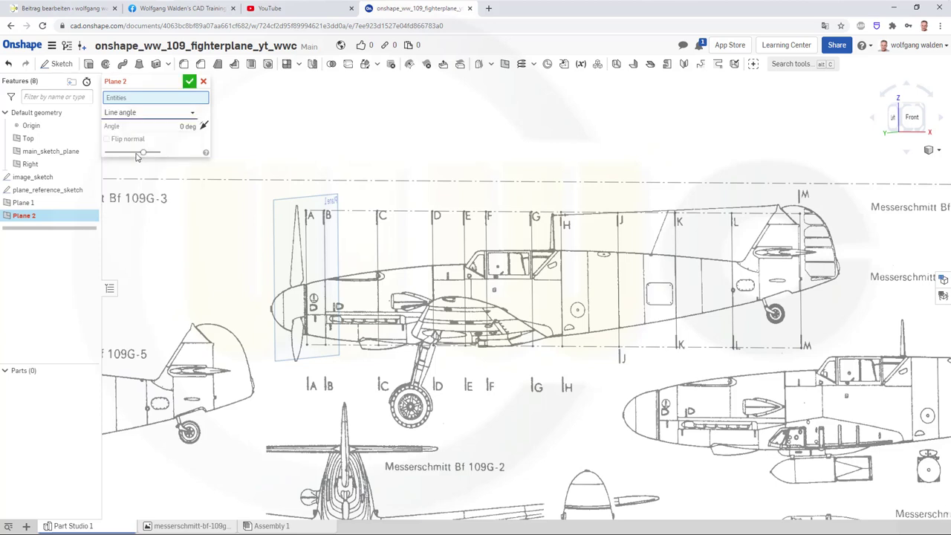
pyautogui.click(60, 153)
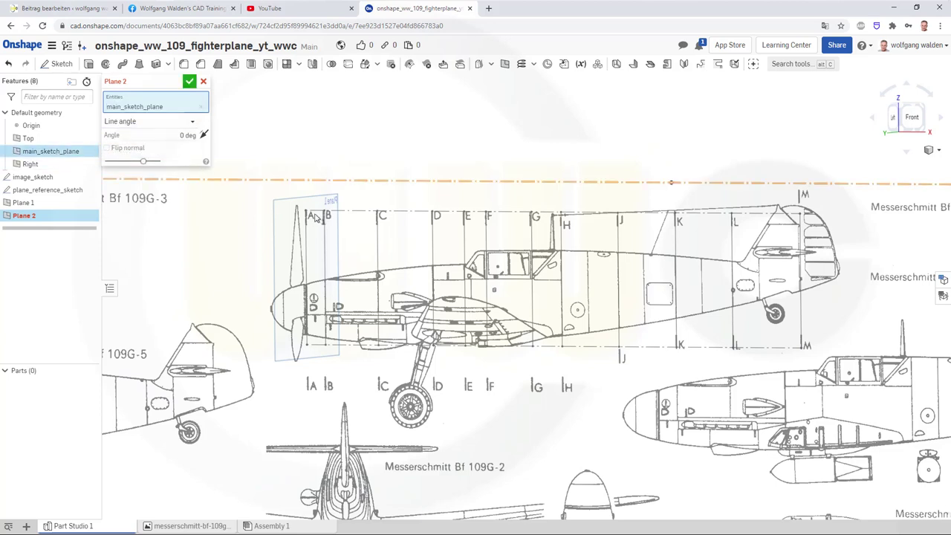
pyautogui.click(325, 246)
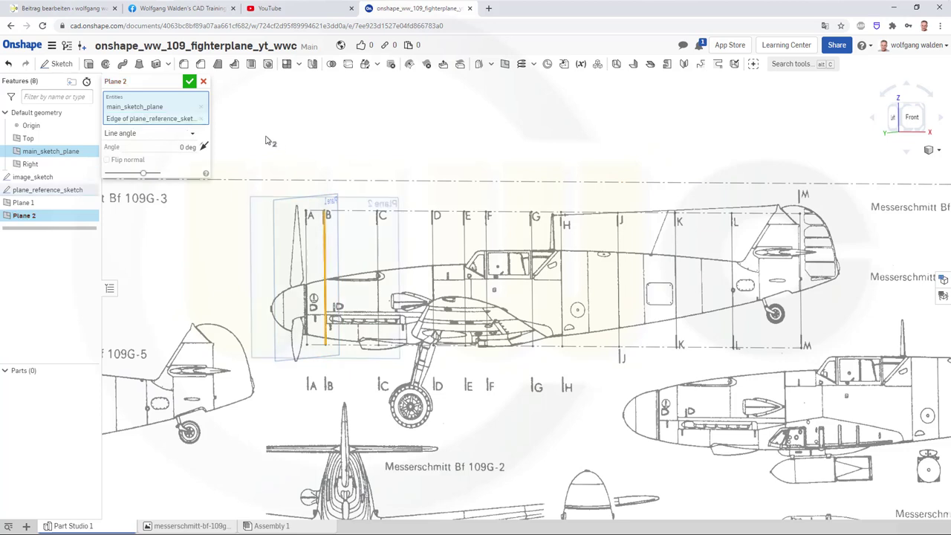
pyautogui.click(187, 146)
pyautogui.write('0')
pyautogui.press('Return')
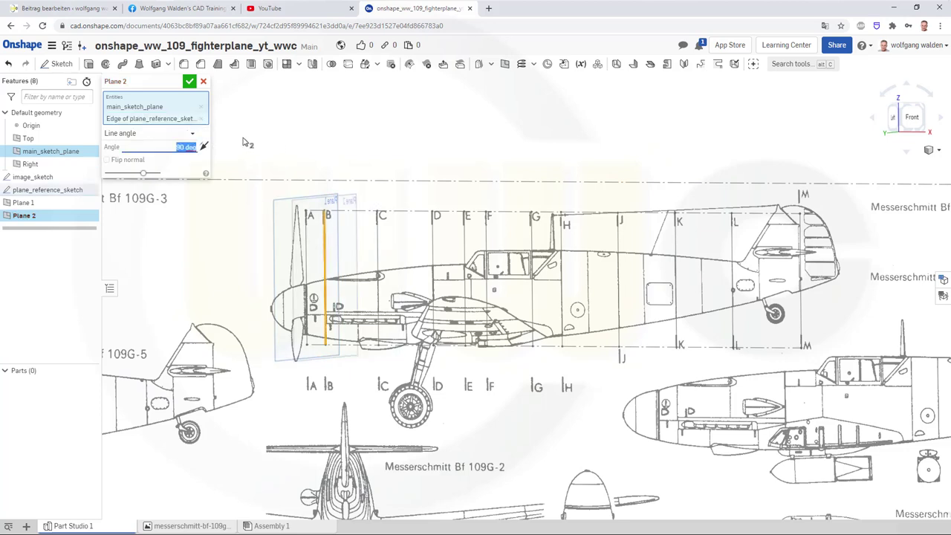
pyautogui.click(189, 82)
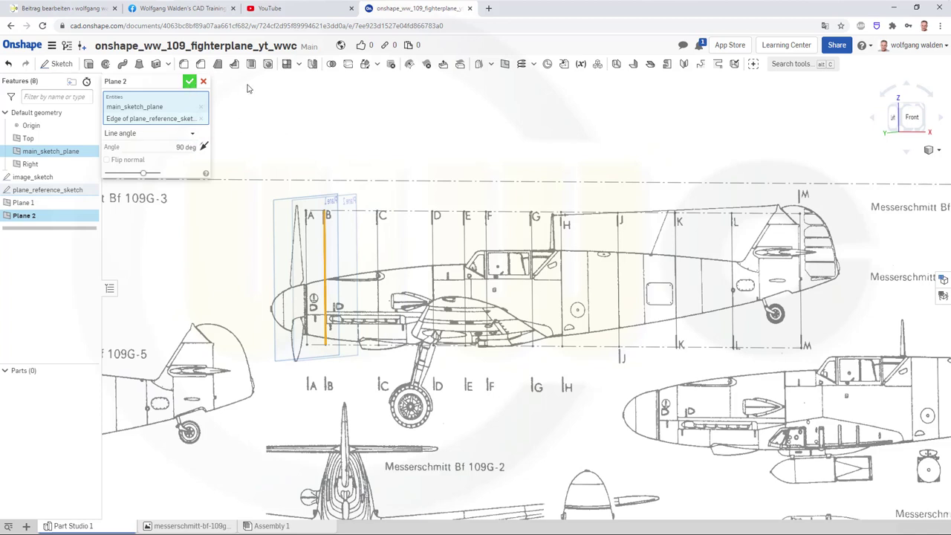
# - Create Plane 3 through station C, then re-edit it to stand at 90°
pyautogui.click(480, 65)
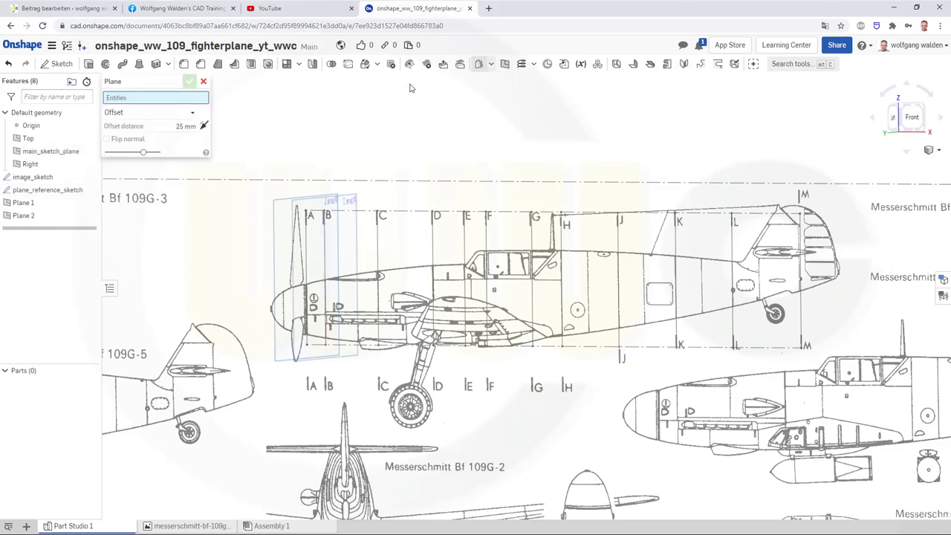
pyautogui.click(192, 113)
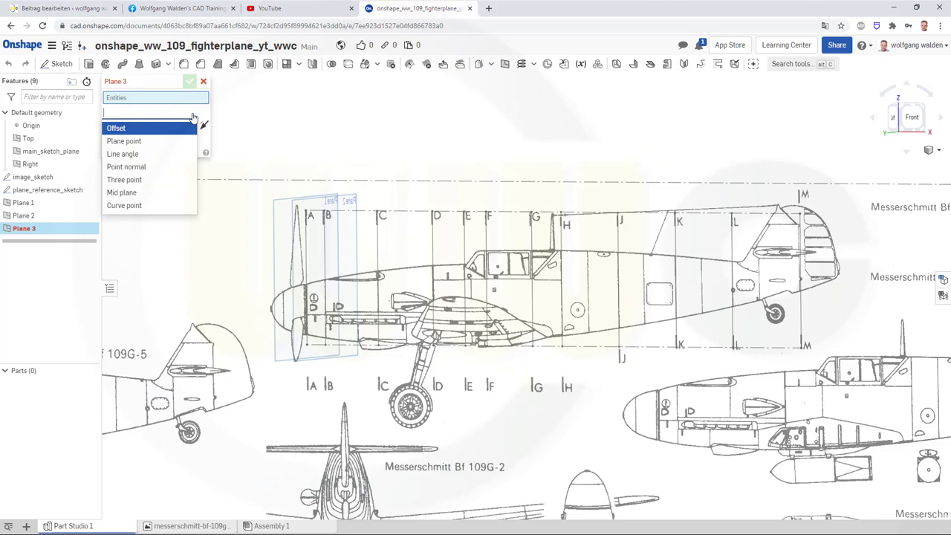
pyautogui.click(172, 156)
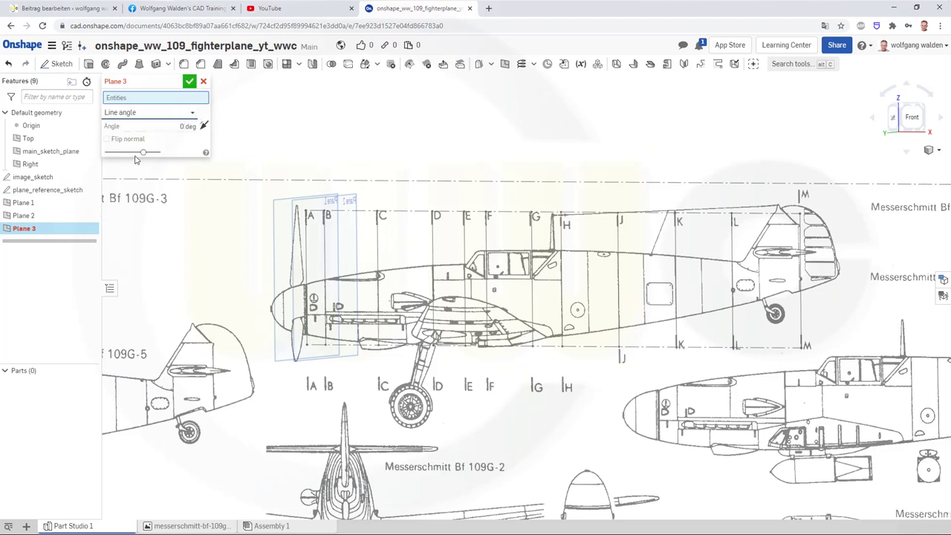
pyautogui.click(58, 151)
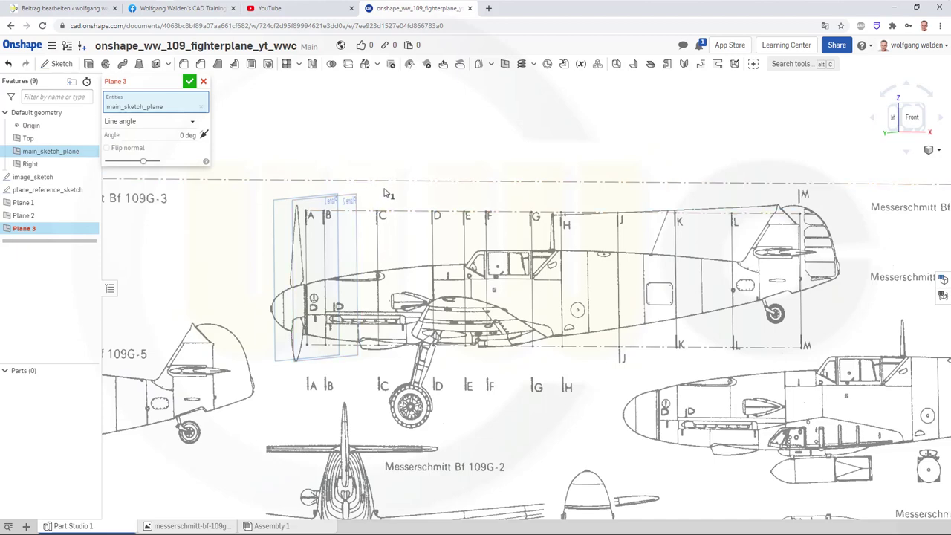
pyautogui.moveTo(385, 193)
pyautogui.mouseDown(button='right')
pyautogui.moveTo(354, 199)
pyautogui.moveTo(380, 239)
pyautogui.mouseUp(button='right')
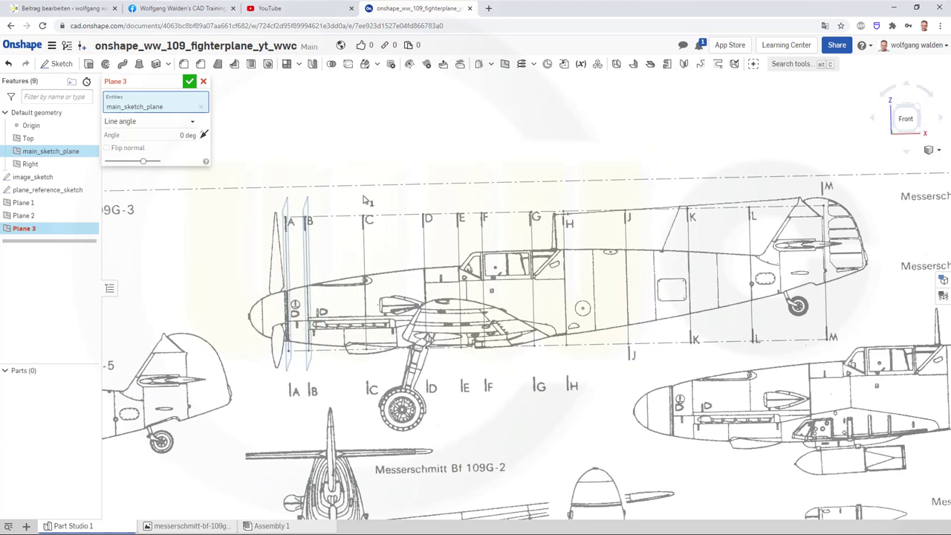
pyautogui.click(365, 254)
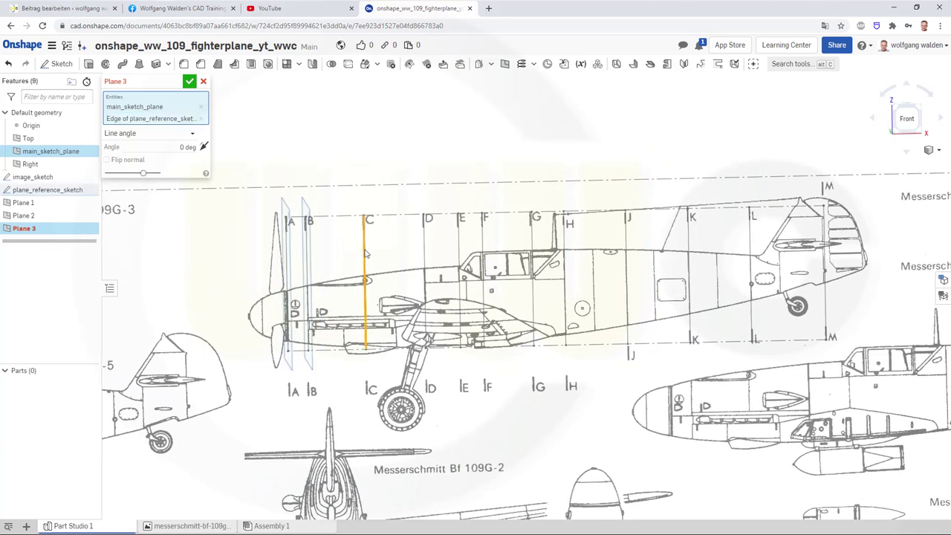
pyautogui.click(188, 81)
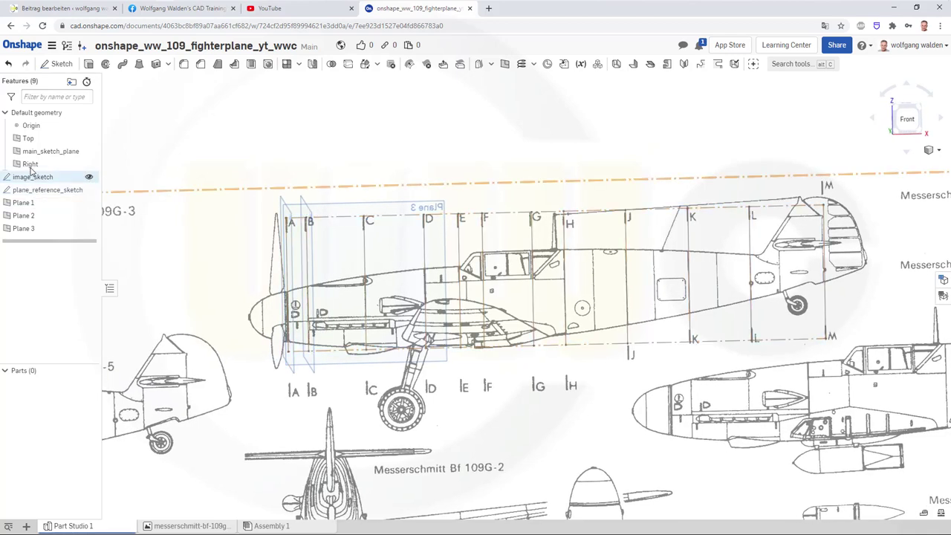
pyautogui.click(29, 232)
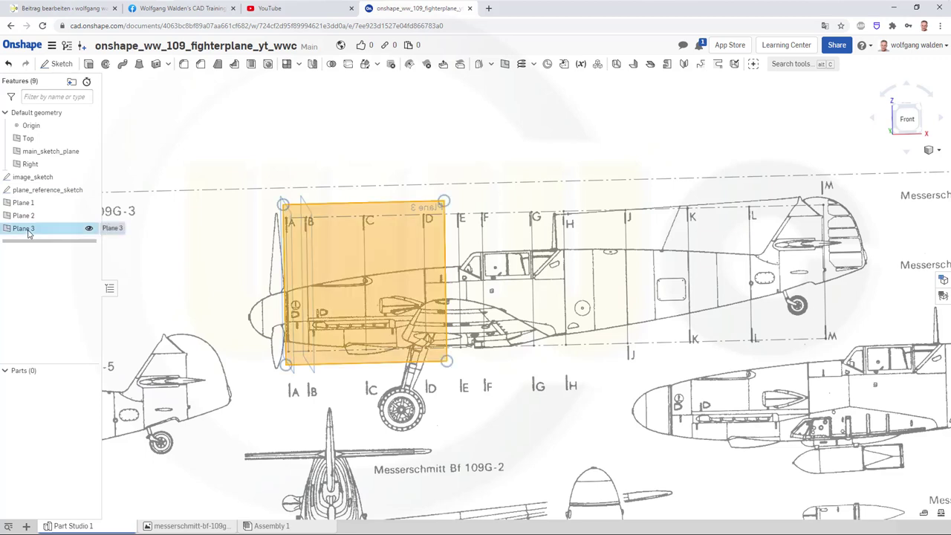
pyautogui.doubleClick(28, 229)
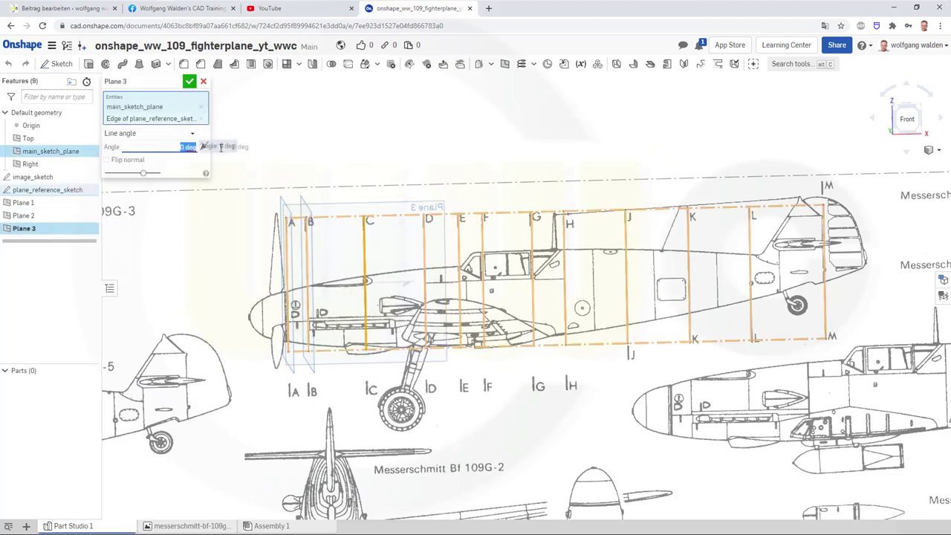
pyautogui.write('90')
pyautogui.press('Return')
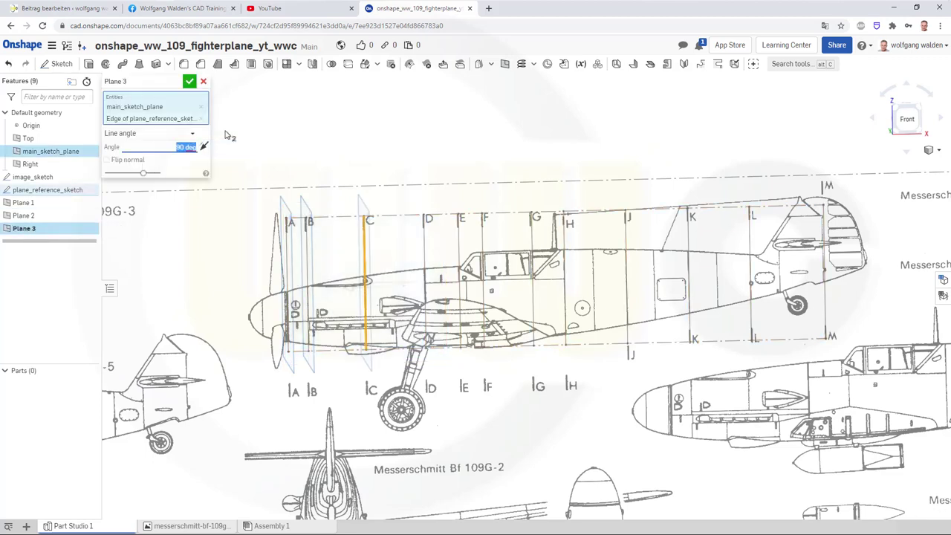
pyautogui.click(188, 81)
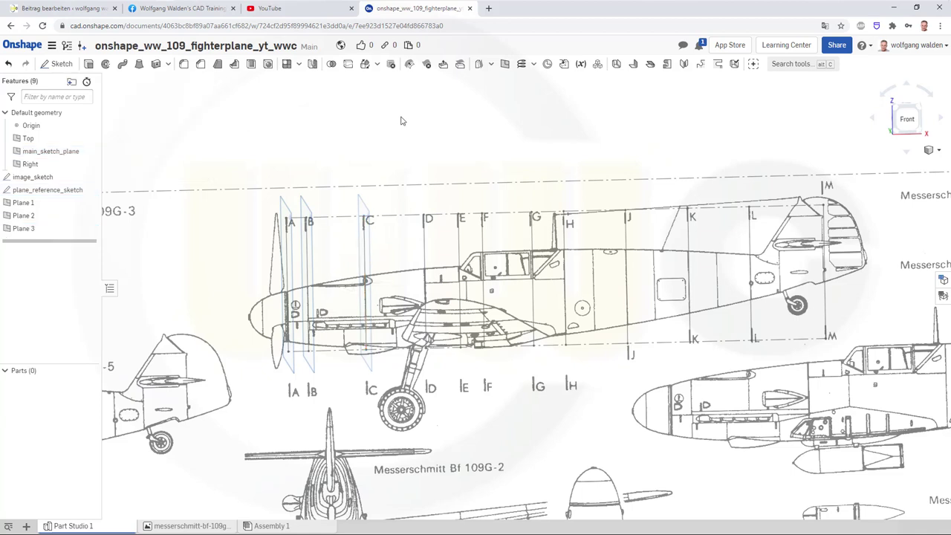
# - Create Plane 4 as a Line angle plane on main_sketch_plane through station D at 90°
pyautogui.click(504, 65)
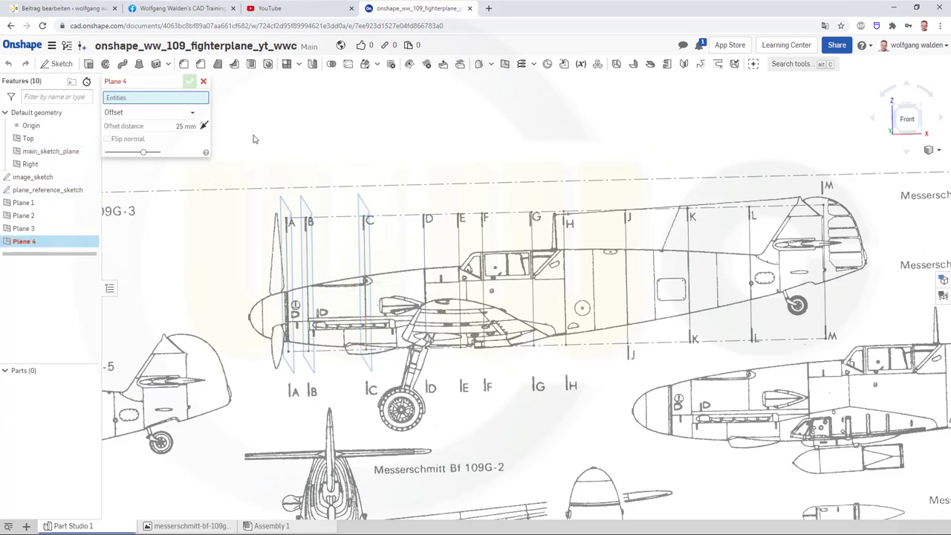
pyautogui.click(191, 116)
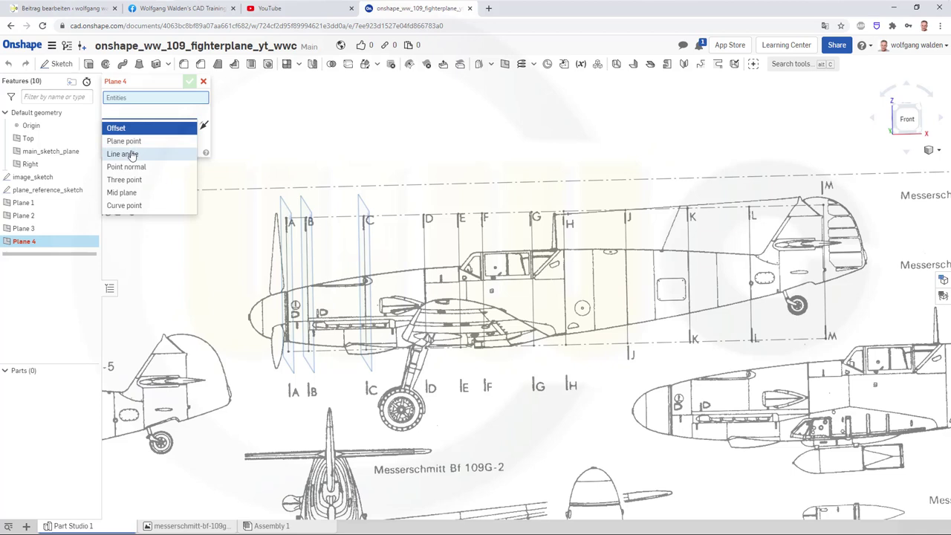
pyautogui.click(131, 156)
pyautogui.moveTo(51, 164)
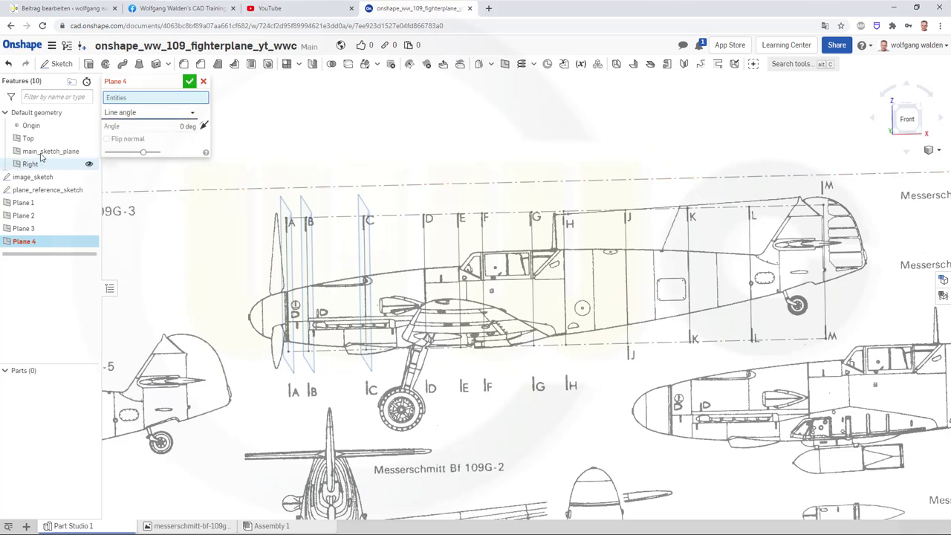
pyautogui.click(46, 150)
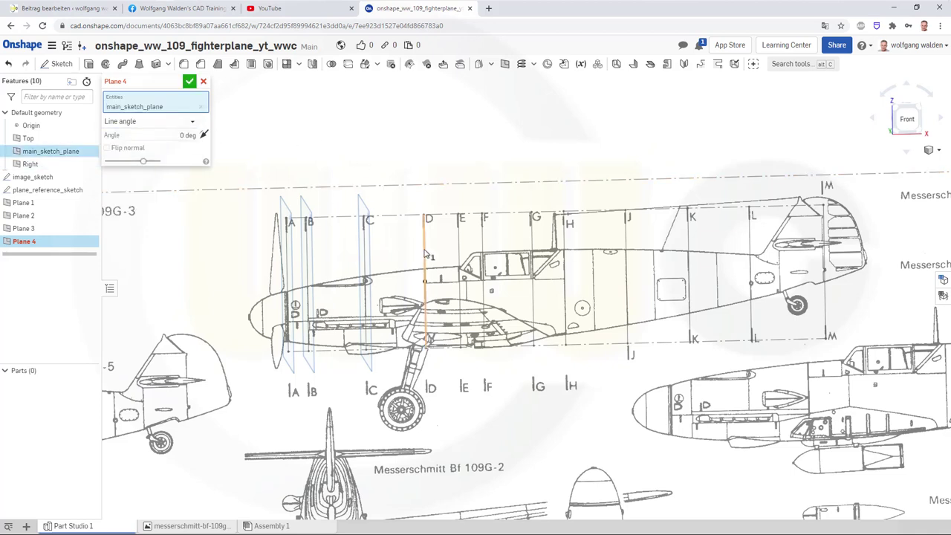
pyautogui.click(425, 254)
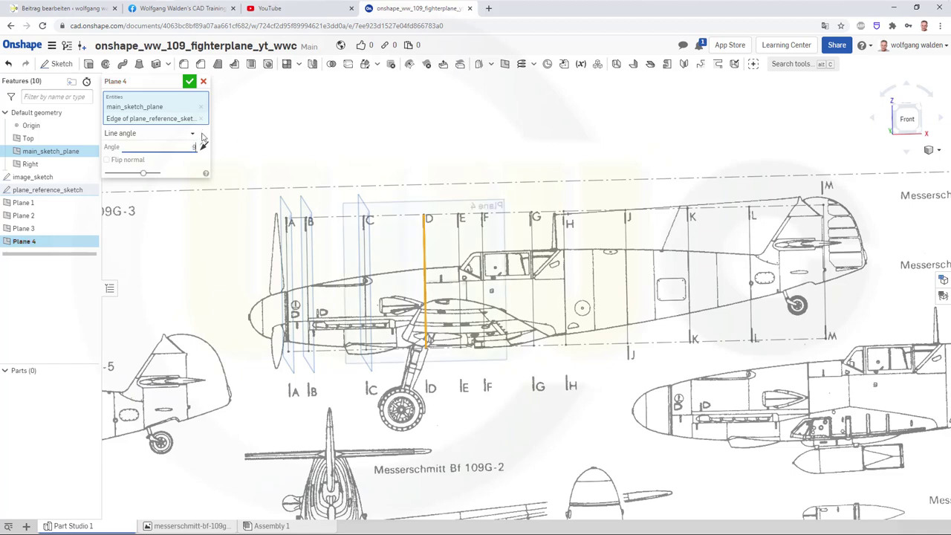
pyautogui.write('0')
pyautogui.press('Return')
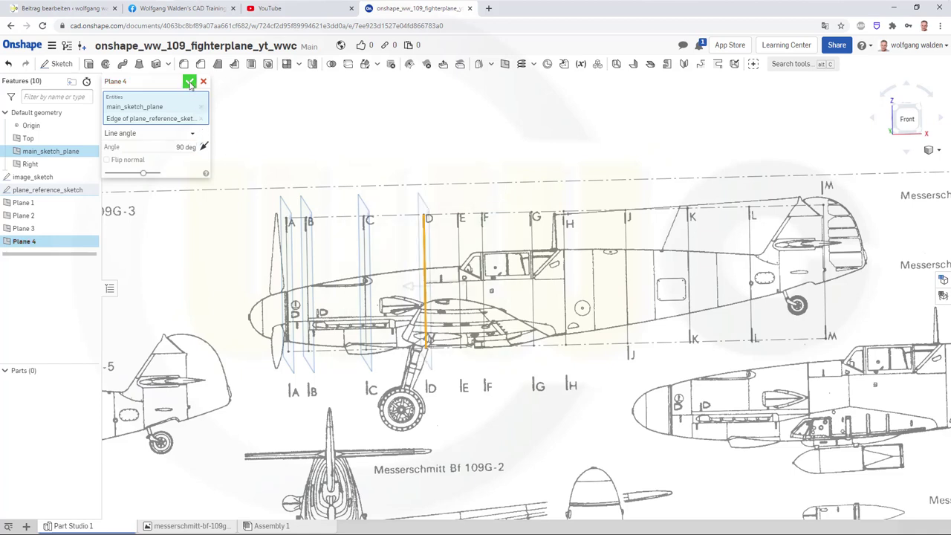
pyautogui.click(190, 82)
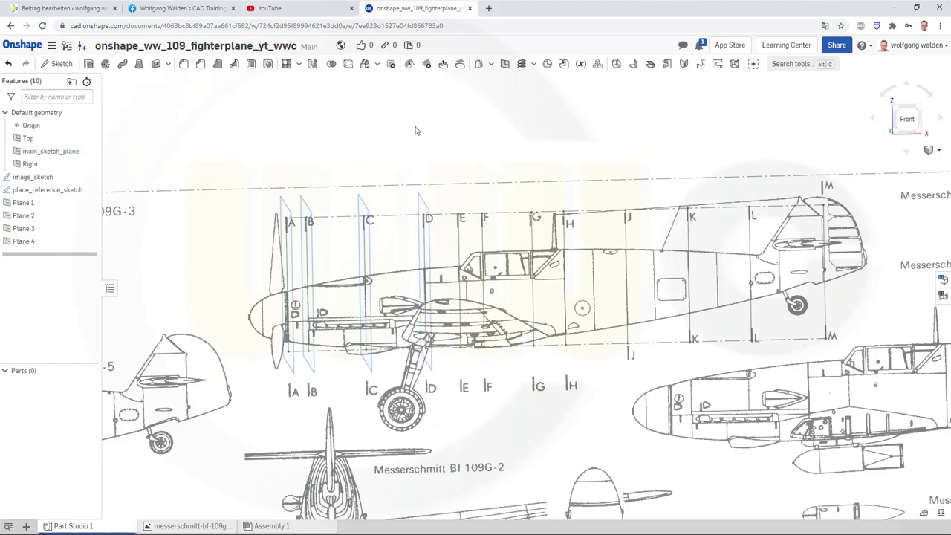
# - Create Plane 5 as a Line angle plane on main_sketch_plane through station E
pyautogui.click(504, 64)
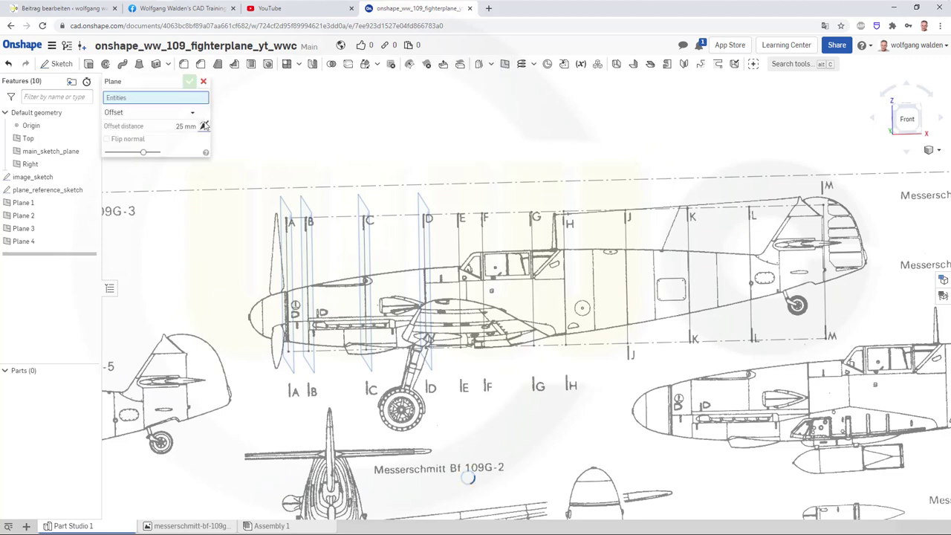
pyautogui.click(191, 112)
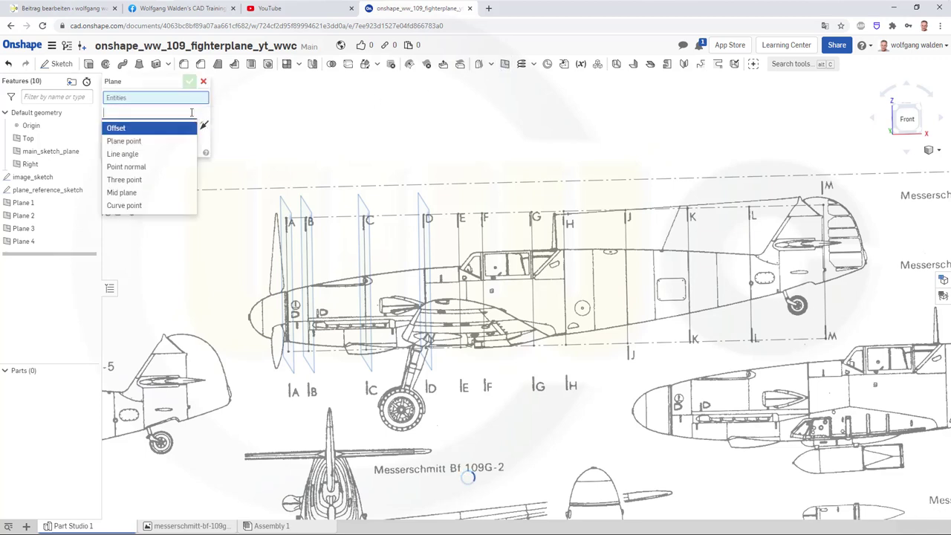
pyautogui.click(123, 153)
pyautogui.click(69, 152)
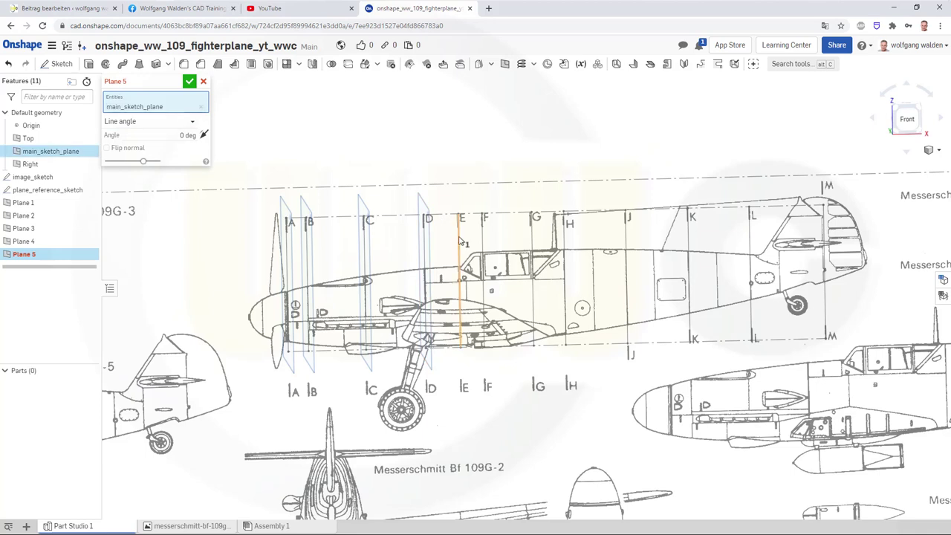
pyautogui.click(459, 240)
pyautogui.write('90')
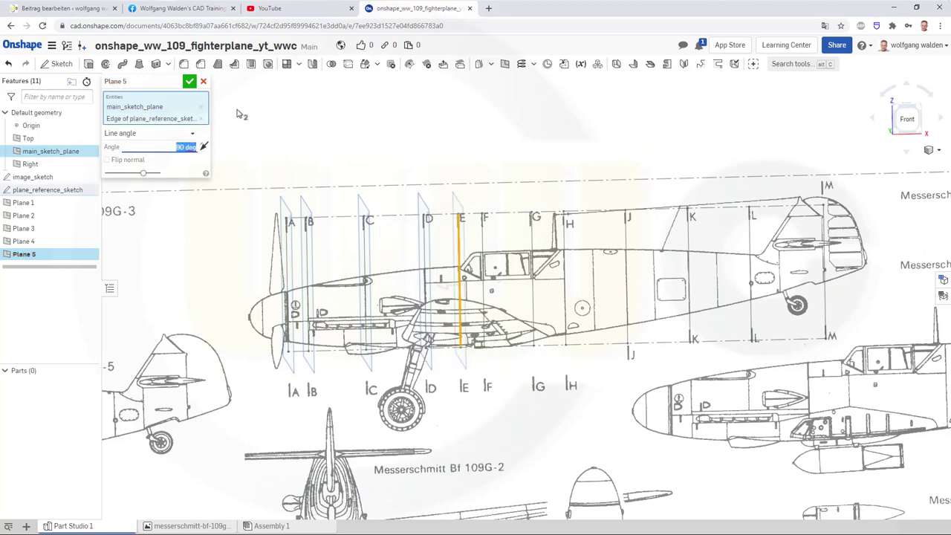
pyautogui.click(190, 81)
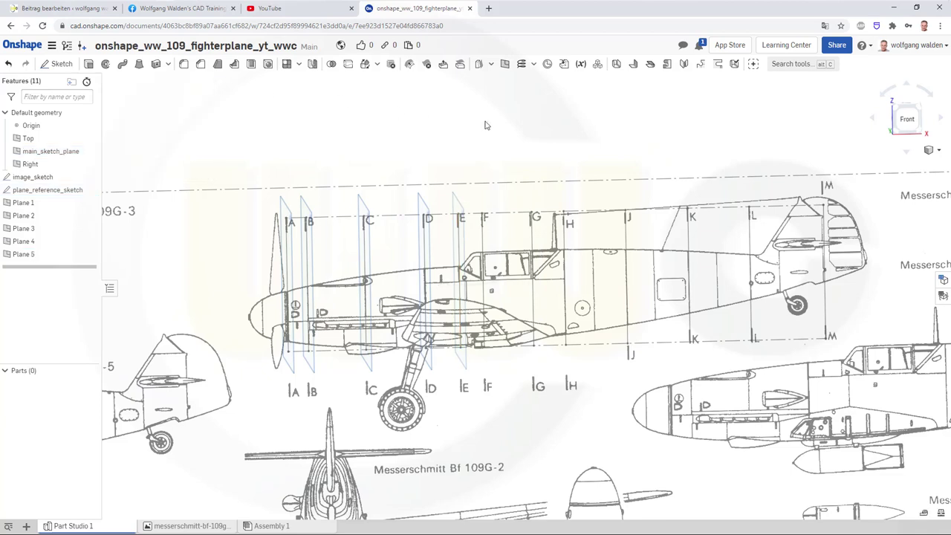
# - Create Plane 6 through station F at 90° to main_sketch_plane
pyautogui.click(505, 63)
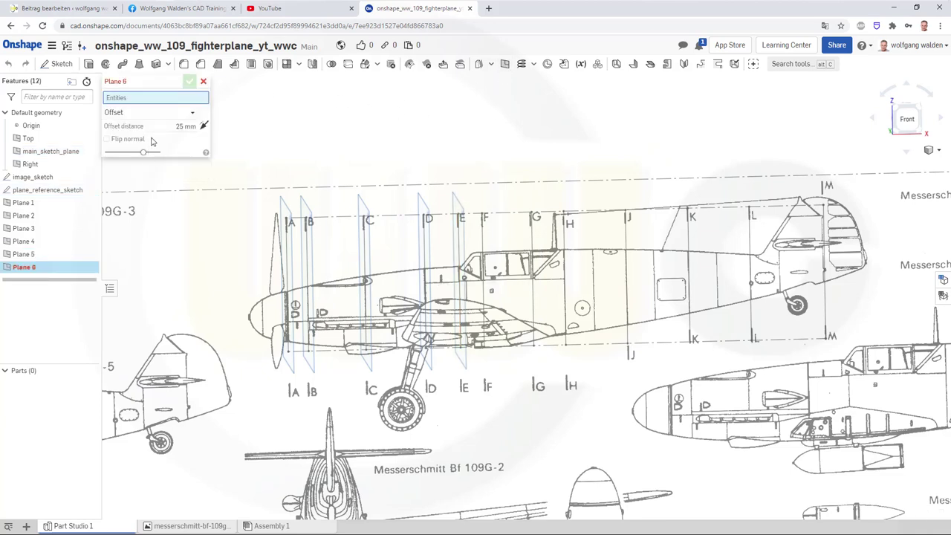
pyautogui.click(71, 153)
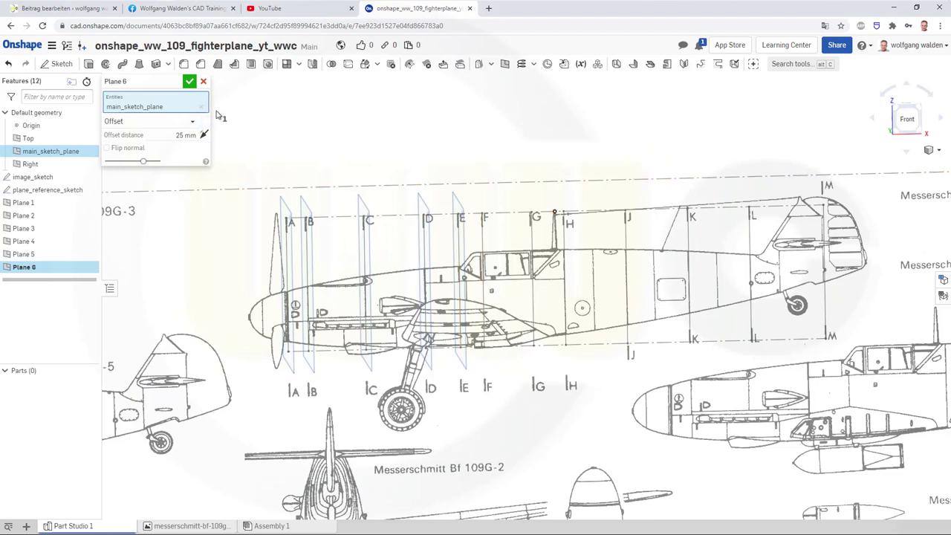
pyautogui.click(194, 122)
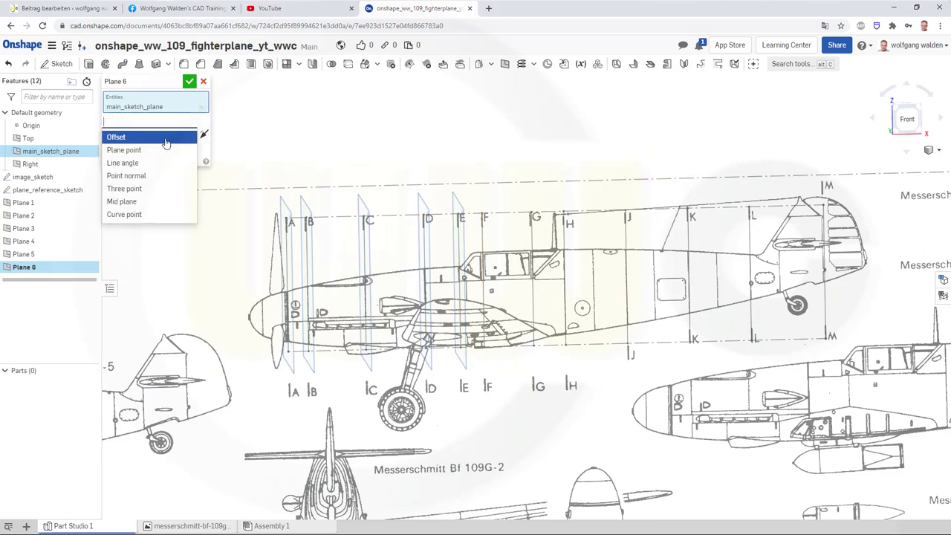
pyautogui.click(141, 163)
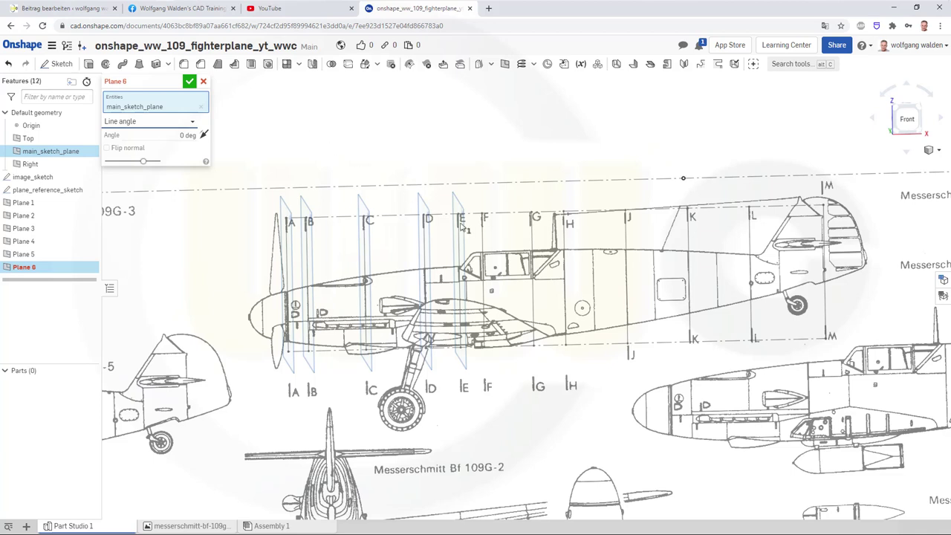
pyautogui.click(483, 245)
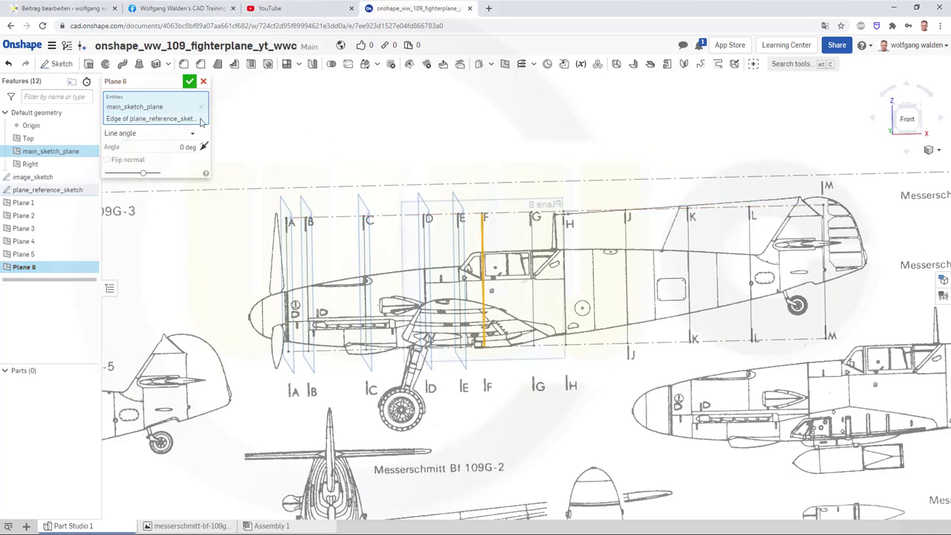
pyautogui.click(172, 147)
pyautogui.write('90')
pyautogui.press('Return')
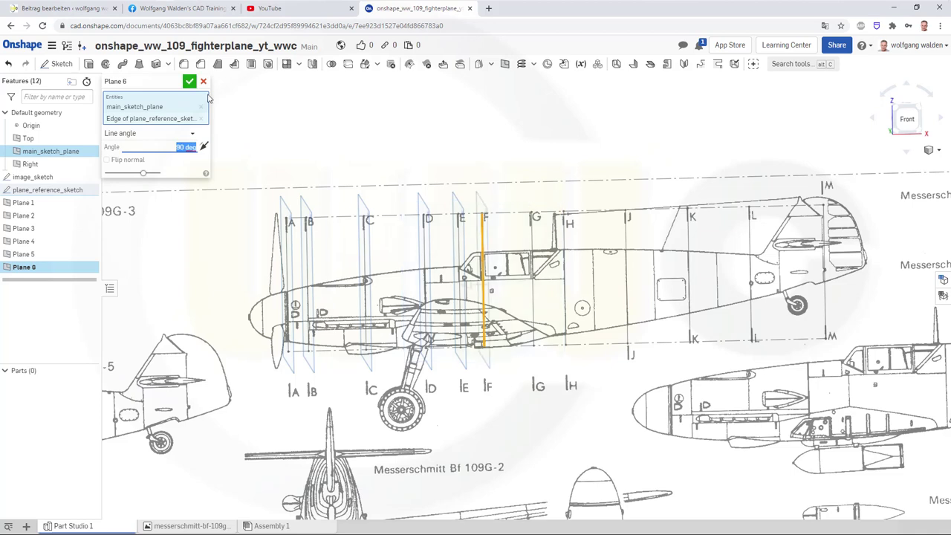
pyautogui.click(189, 81)
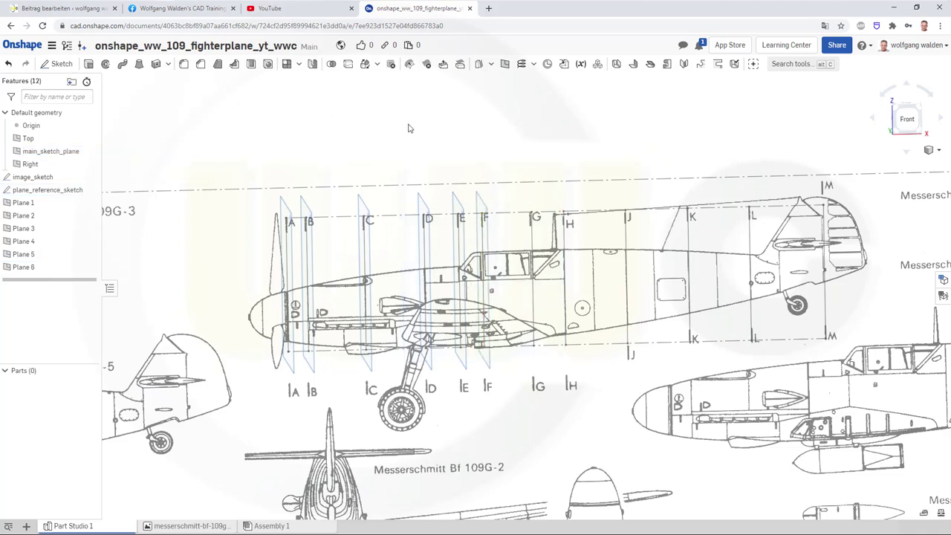
# - Create Plane 7 through station G at 90° to main_sketch_plane
pyautogui.click(505, 64)
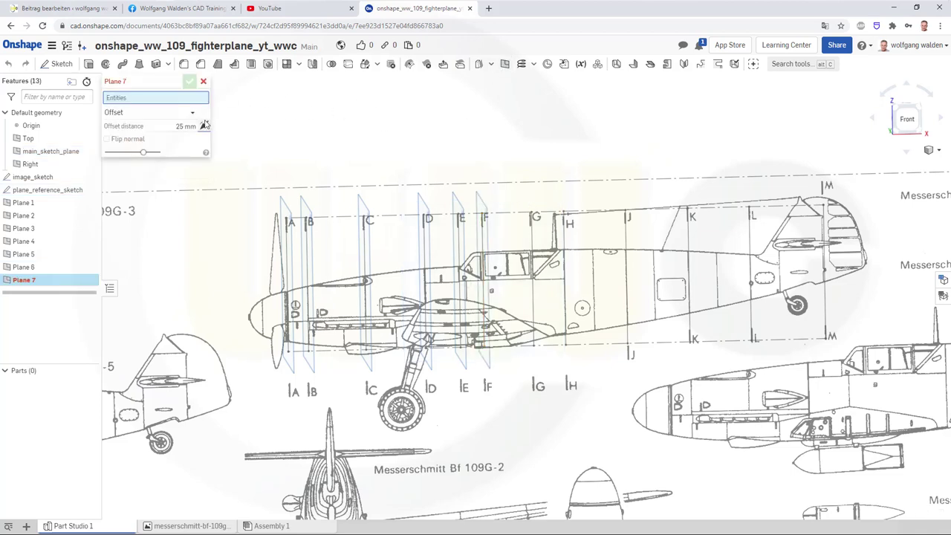
pyautogui.click(192, 117)
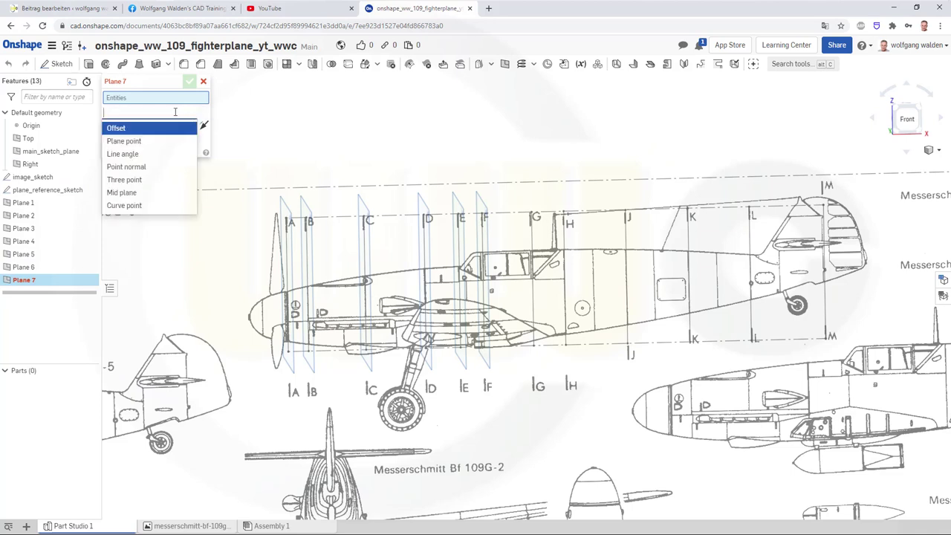
pyautogui.click(123, 154)
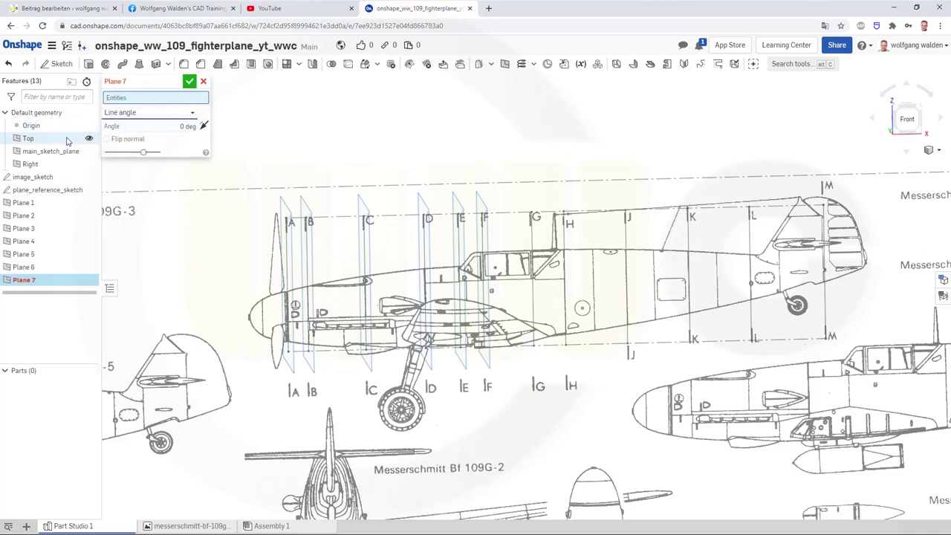
pyautogui.moveTo(68, 151); pyautogui.dragTo(160, 129)
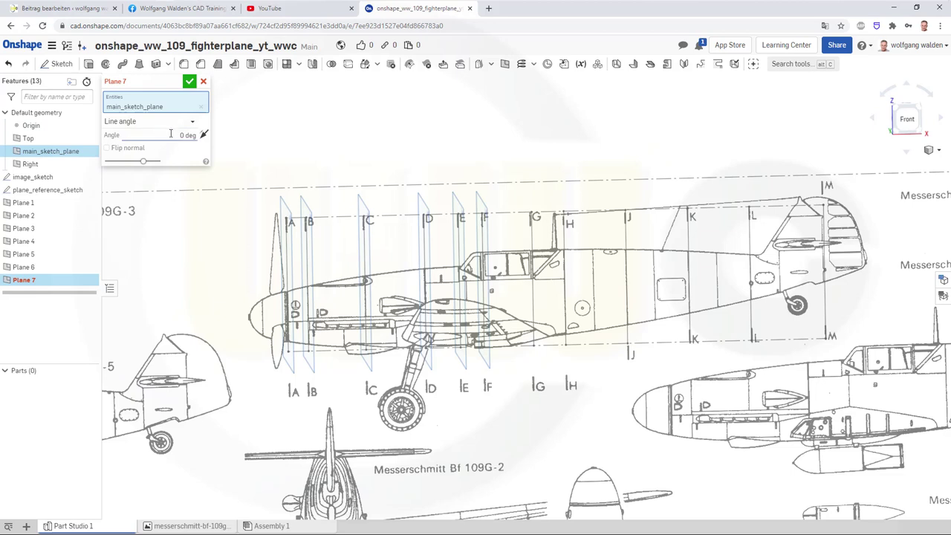
pyautogui.click(170, 135)
pyautogui.write('90')
pyautogui.click(532, 243)
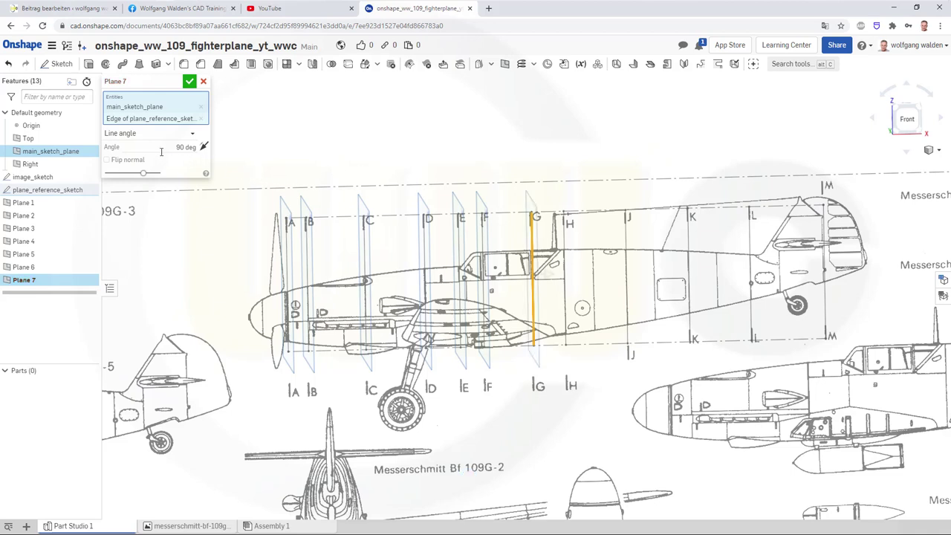
pyautogui.click(190, 83)
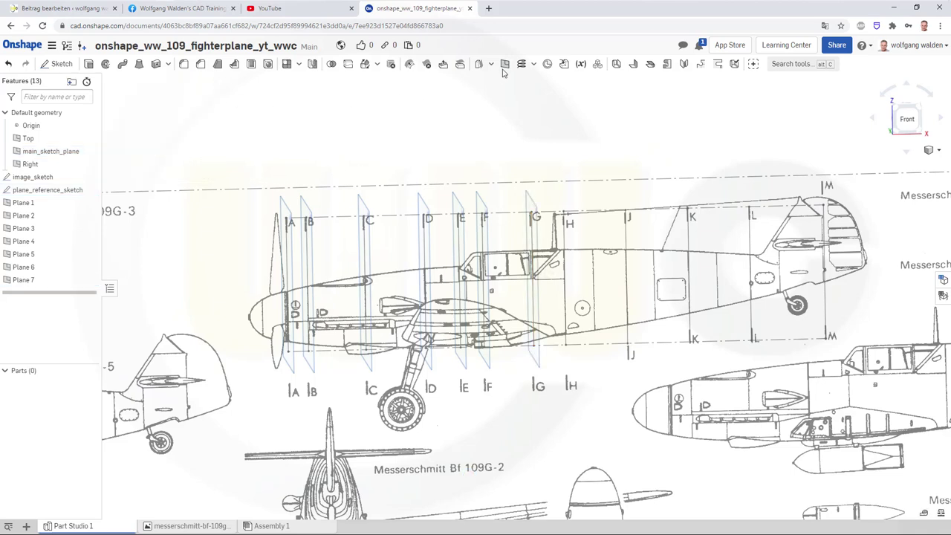
# - Create Plane 8 as a Line angle plane on main_sketch_plane through station H at 90°
pyautogui.click(461, 64)
pyautogui.click(160, 113)
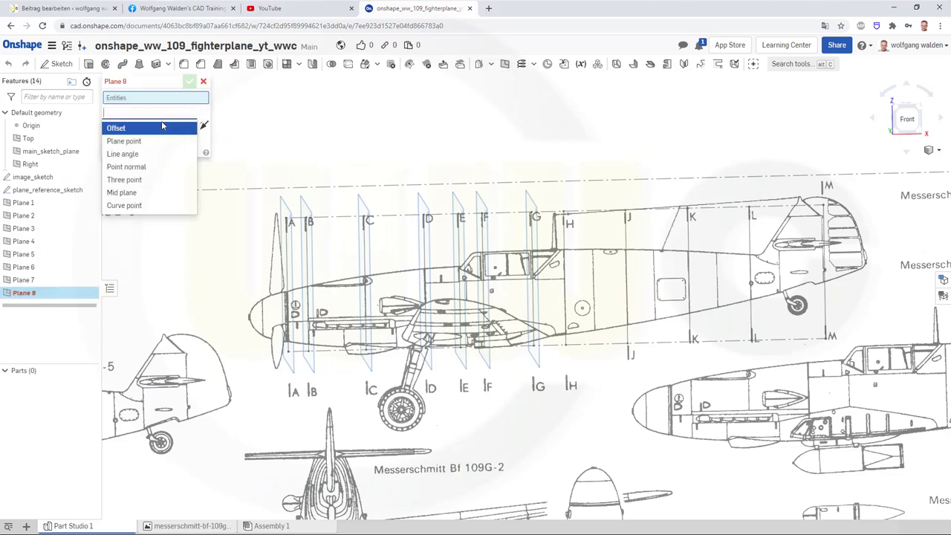
pyautogui.click(140, 154)
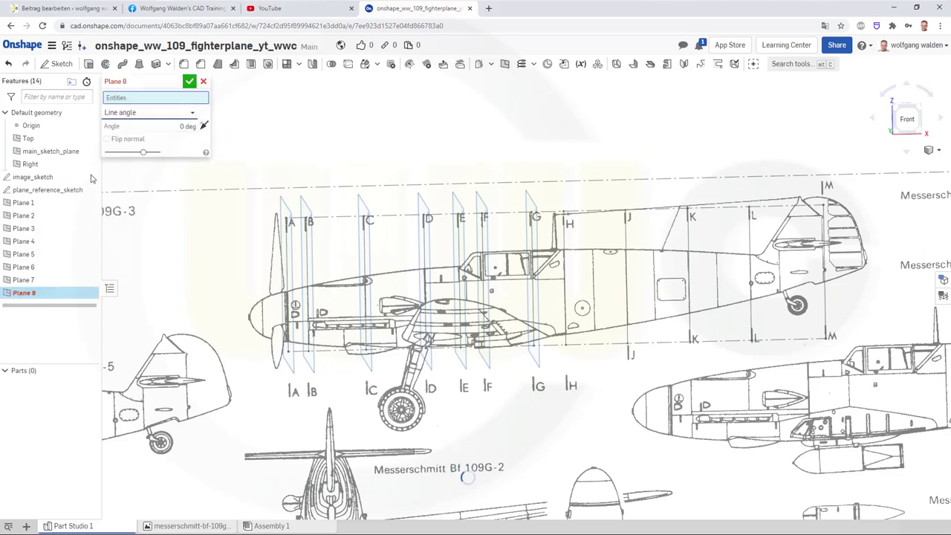
pyautogui.click(67, 152)
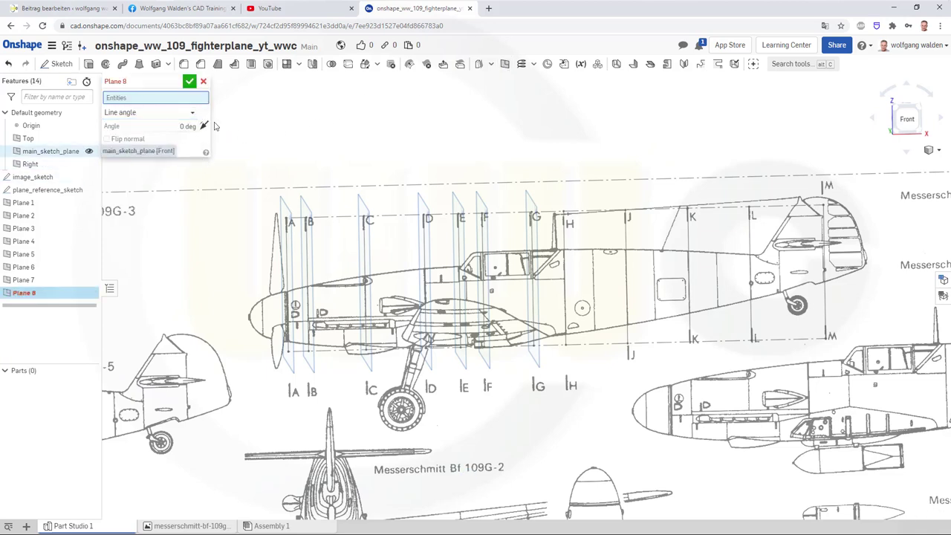
pyautogui.click(566, 246)
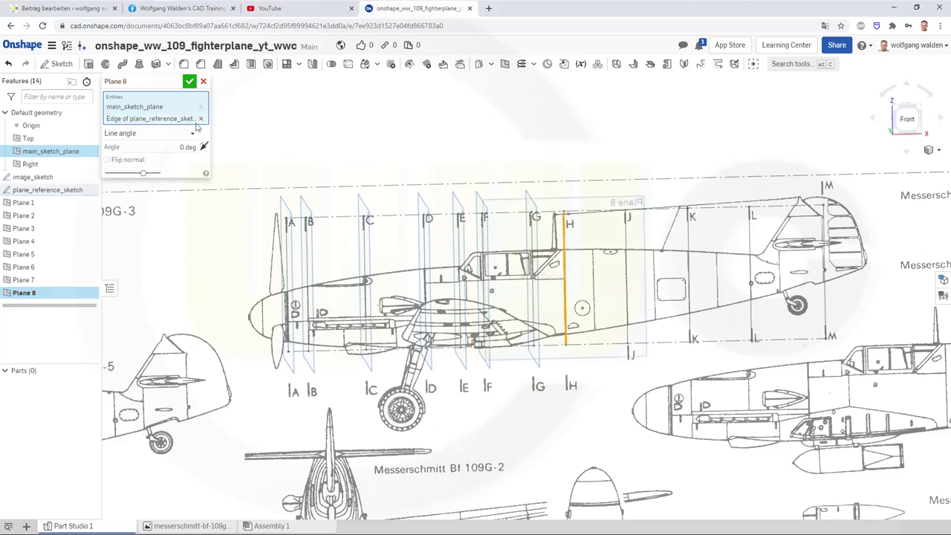
pyautogui.click(178, 145)
pyautogui.write('9')
pyautogui.click(191, 82)
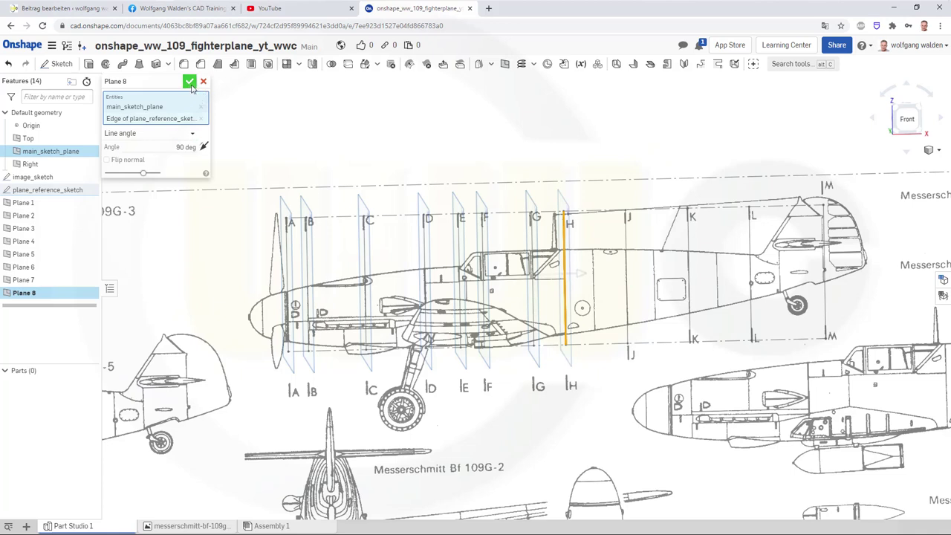
pyautogui.click(191, 83)
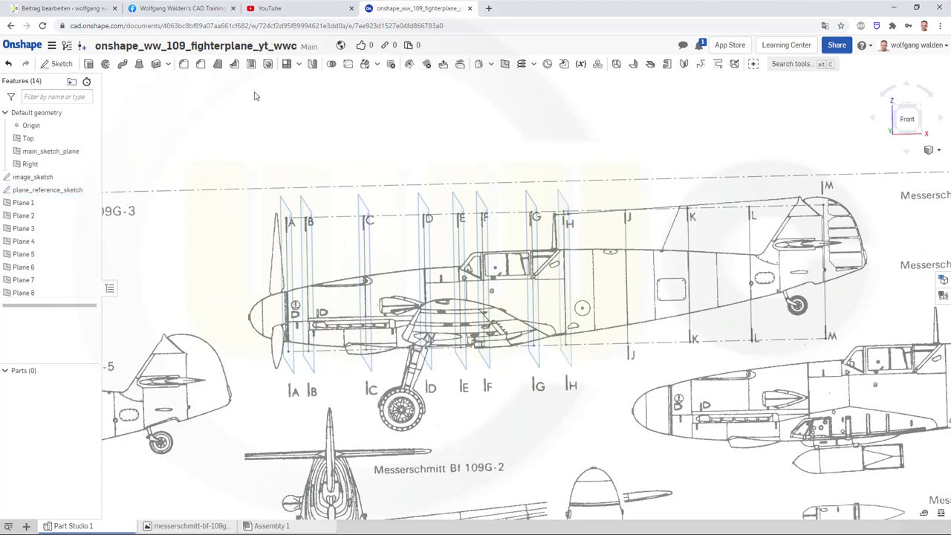
# - Create Plane 9 through station J, then re-edit its angle to 90°
pyautogui.click(521, 64)
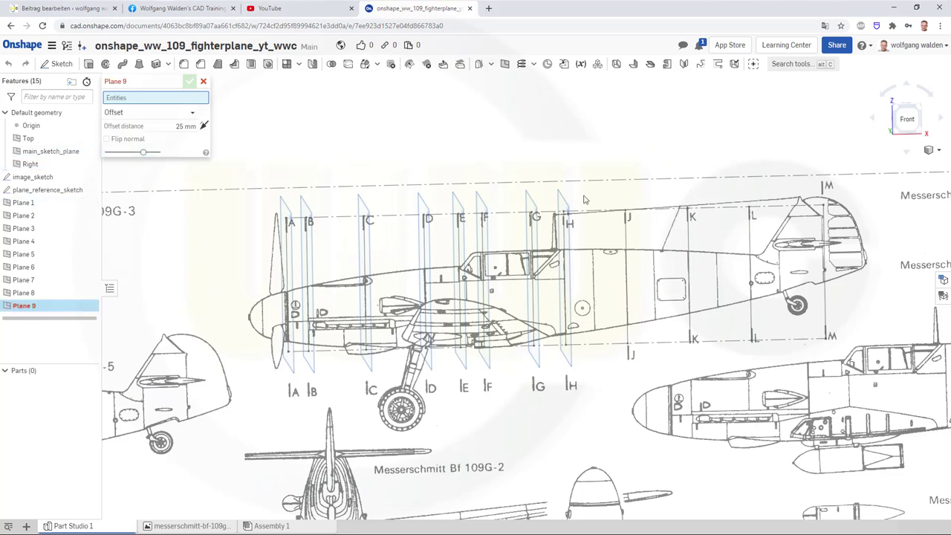
pyautogui.click(614, 248)
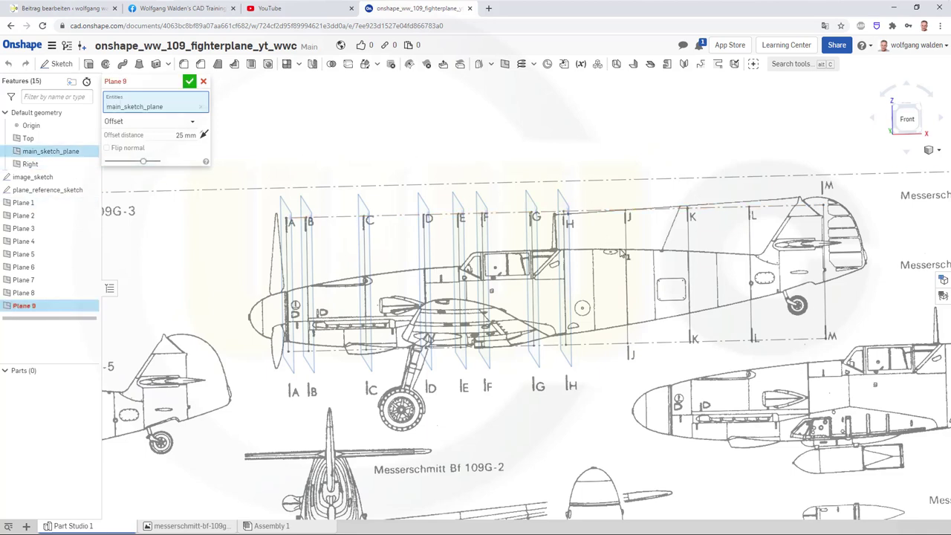
pyautogui.click(192, 123)
pyautogui.click(122, 163)
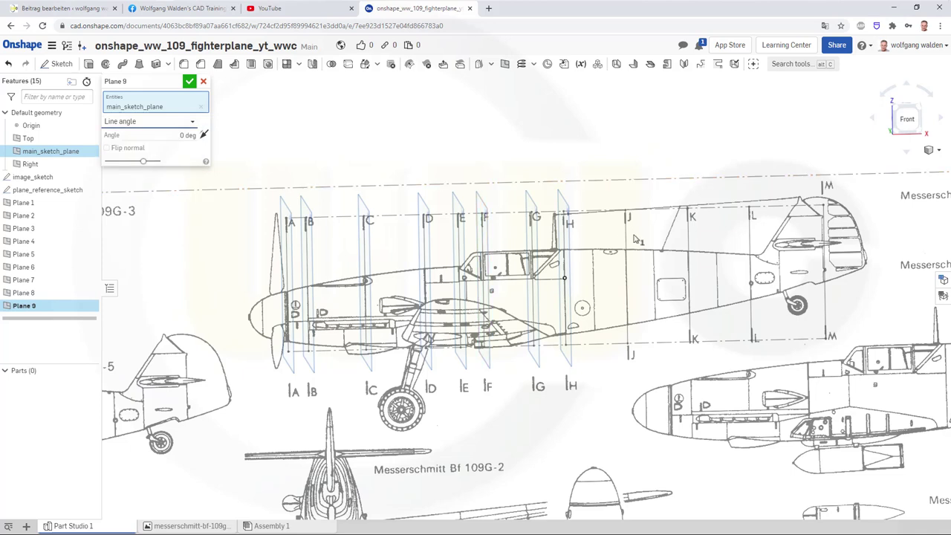
pyautogui.click(627, 238)
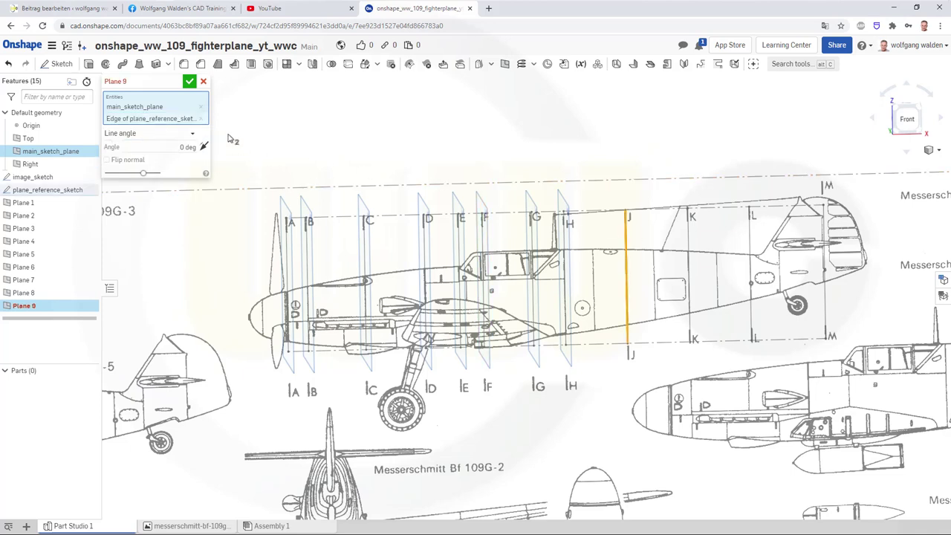
pyautogui.click(189, 82)
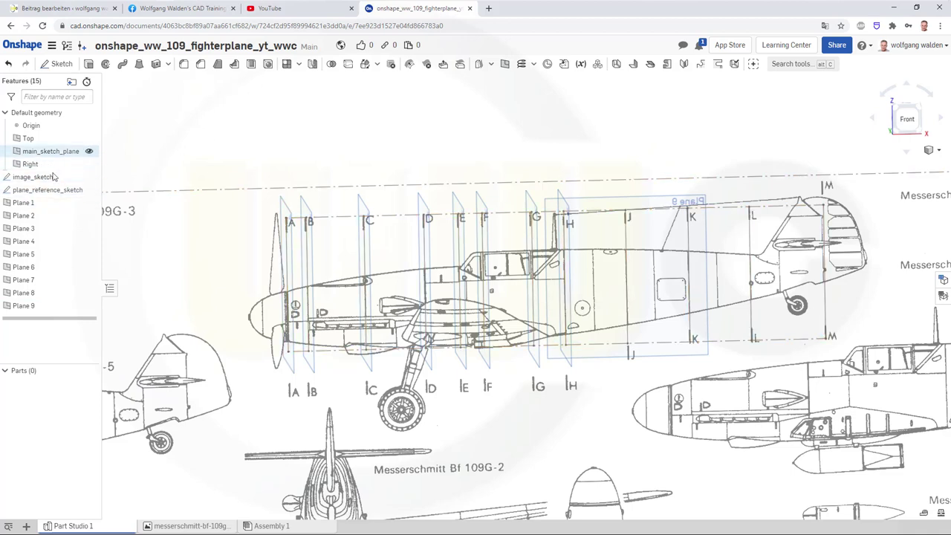
pyautogui.doubleClick(21, 305)
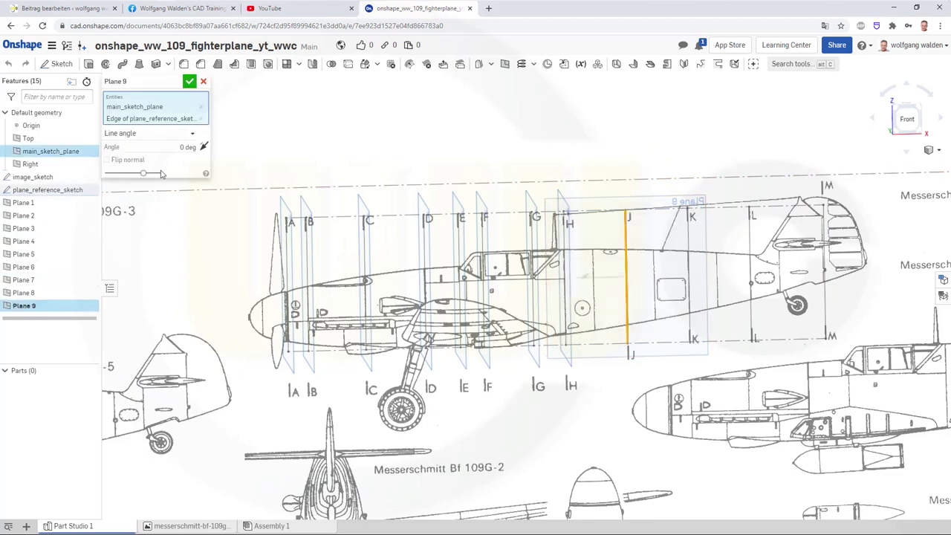
pyautogui.click(175, 146)
pyautogui.write('90')
pyautogui.press('Return')
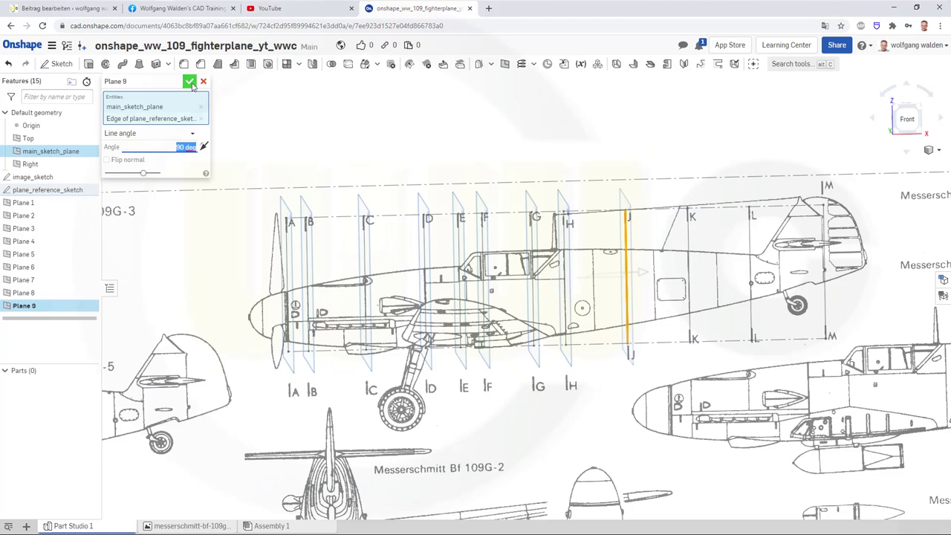
pyautogui.click(191, 82)
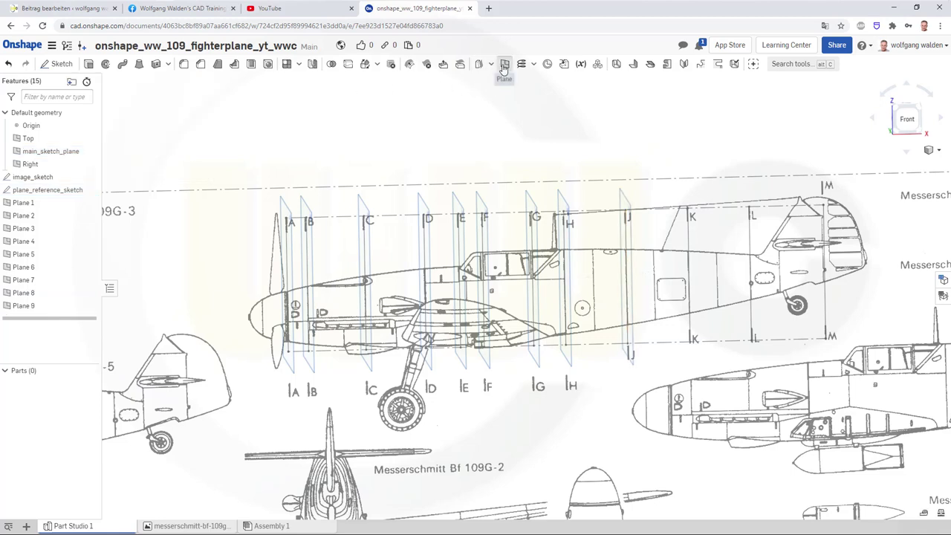
# - Add a Line angle datum plane at 90° to main_sketch_plane through the station K line
pyautogui.click(504, 65)
pyautogui.click(192, 115)
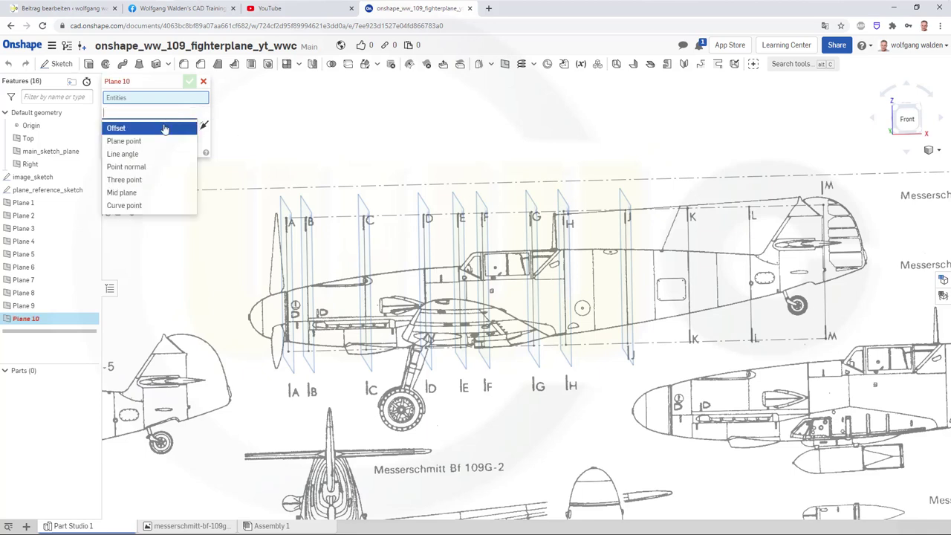
pyautogui.click(153, 153)
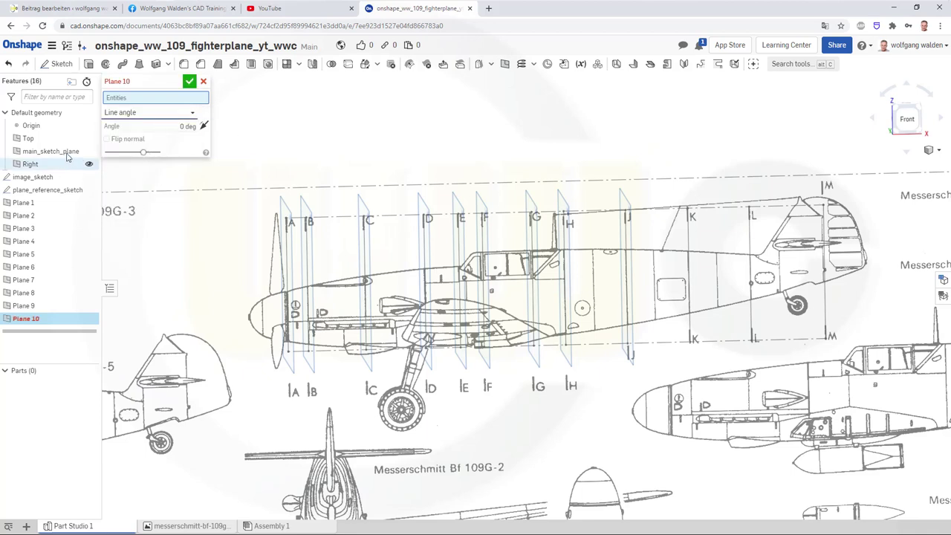
pyautogui.click(69, 151)
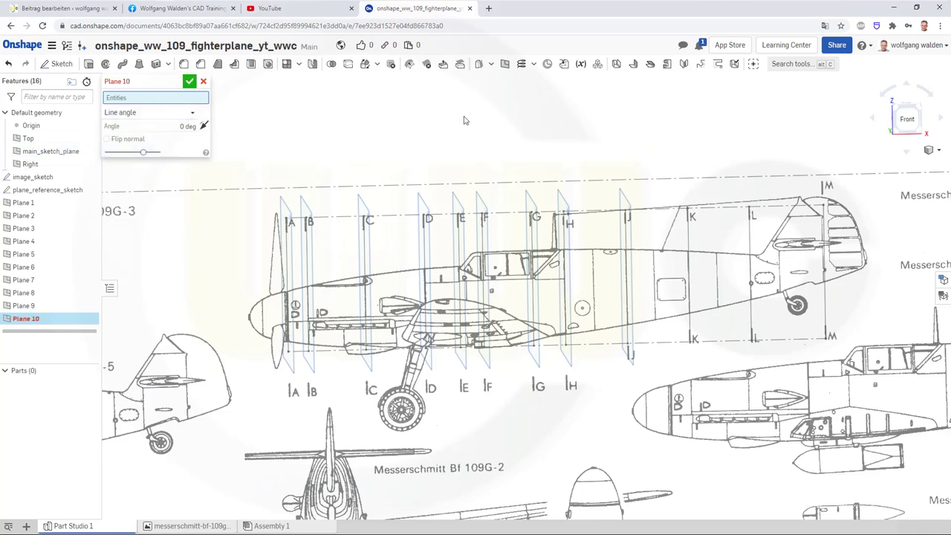
pyautogui.click(689, 231)
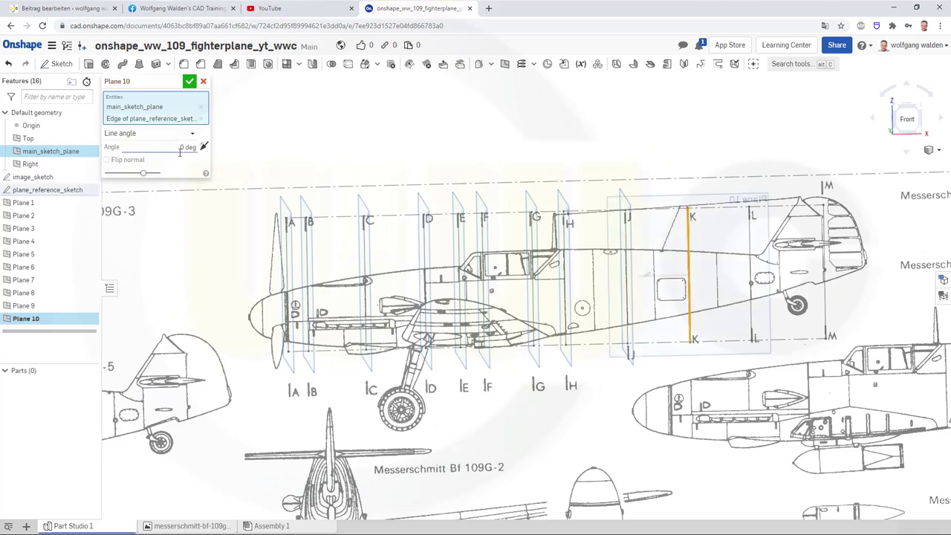
pyautogui.write('90')
pyautogui.press('Return')
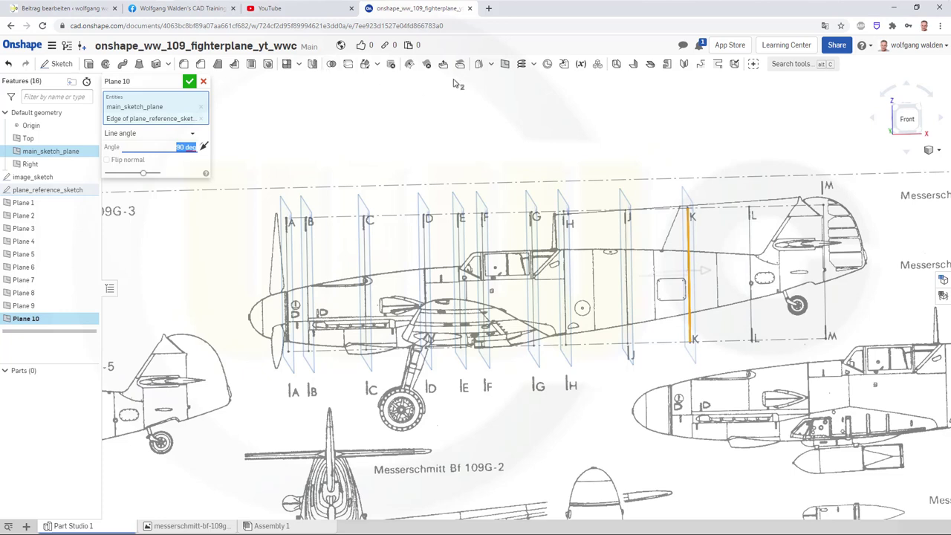
pyautogui.click(189, 81)
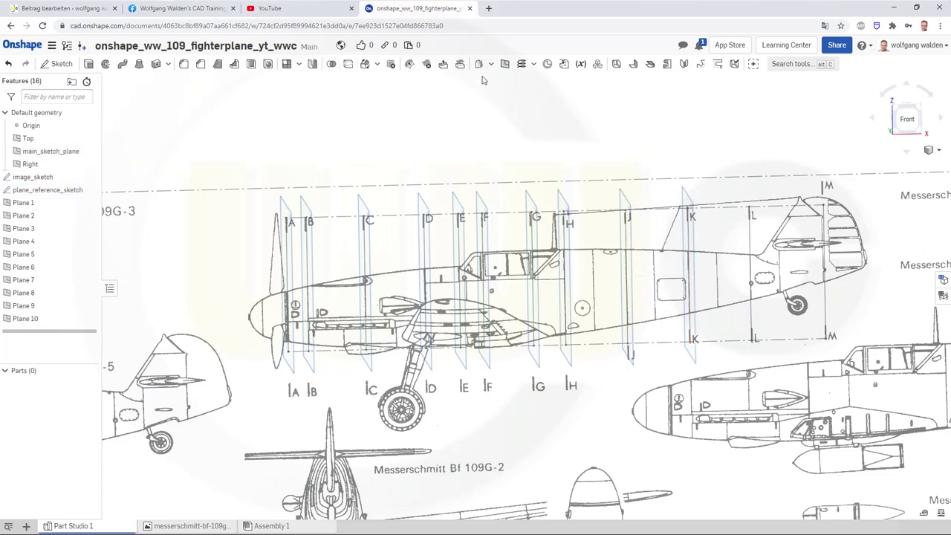
# - Add a Line angle datum plane at 90° to main_sketch_plane through the station L line
pyautogui.click(504, 65)
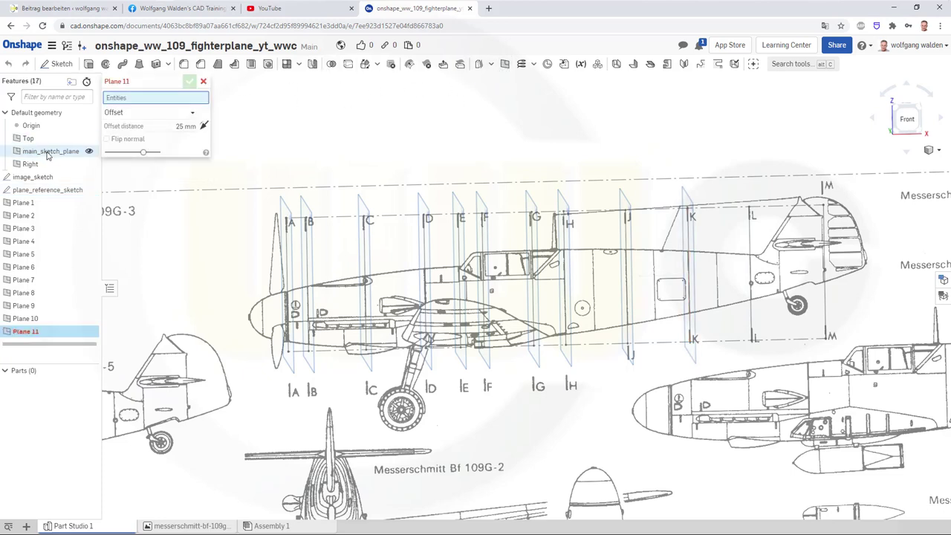
pyautogui.click(189, 113)
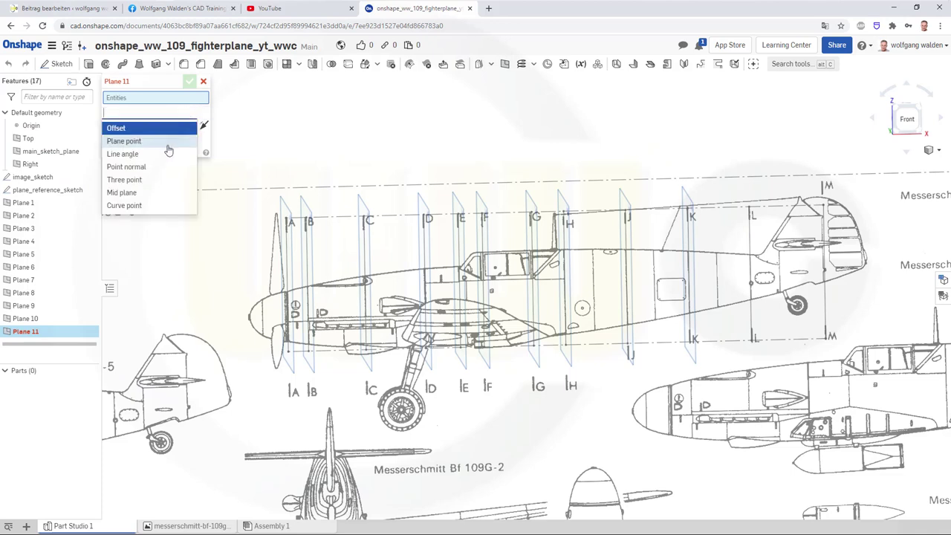
pyautogui.click(160, 154)
pyautogui.click(50, 150)
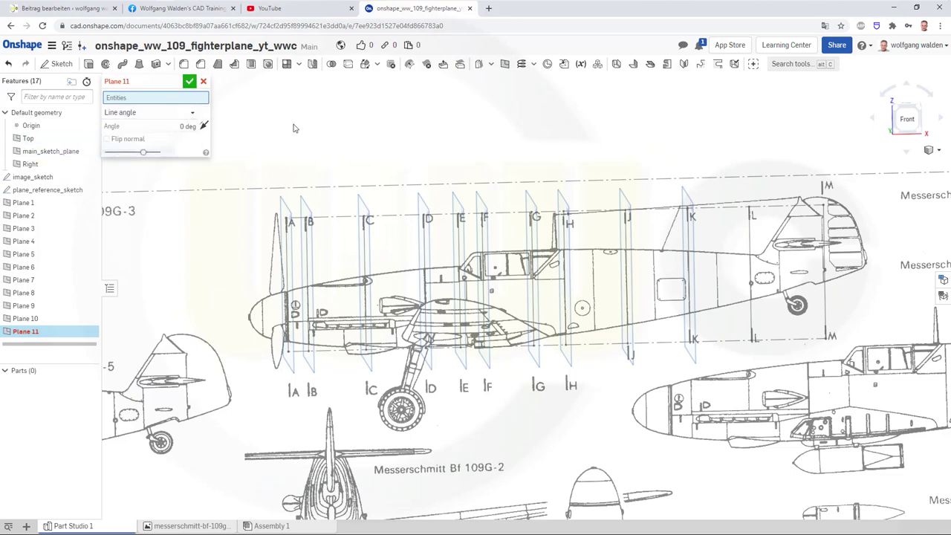
pyautogui.click(751, 236)
pyautogui.click(168, 147)
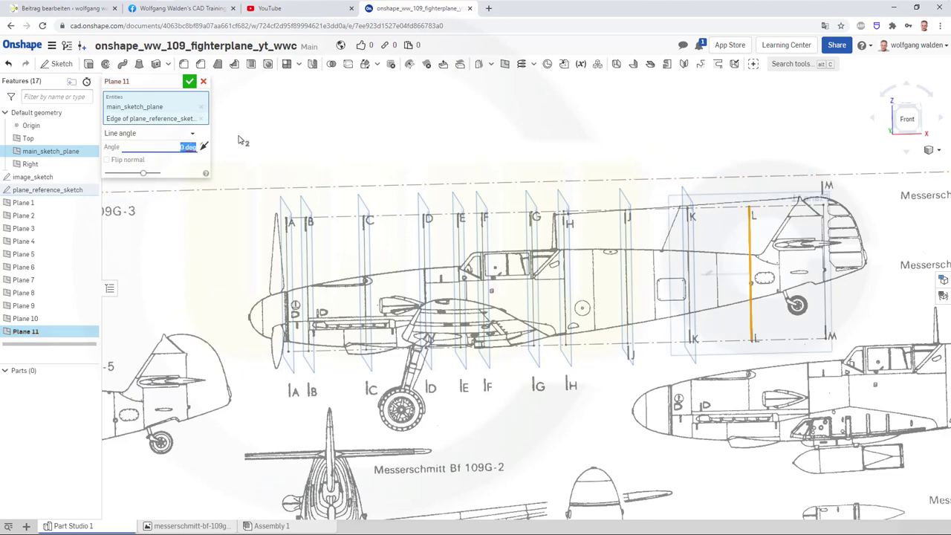
pyautogui.write('90')
pyautogui.press('Return')
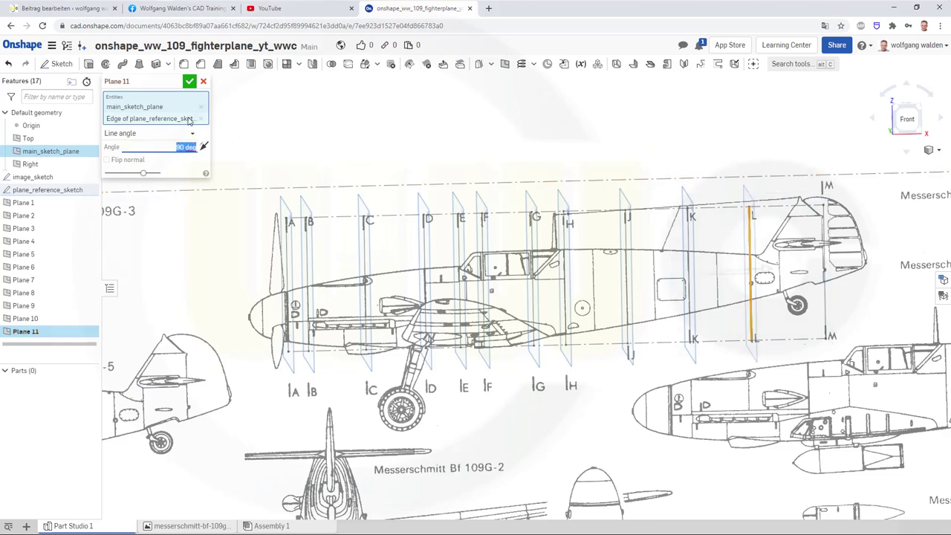
pyautogui.click(188, 82)
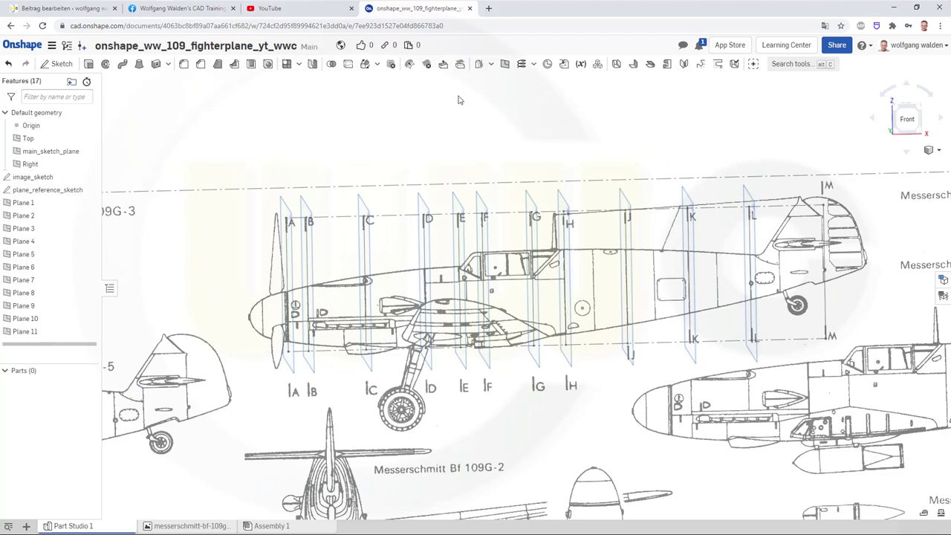
# - Add a Line angle datum plane at 90° to main_sketch_plane through the tail's station M line
pyautogui.click(505, 64)
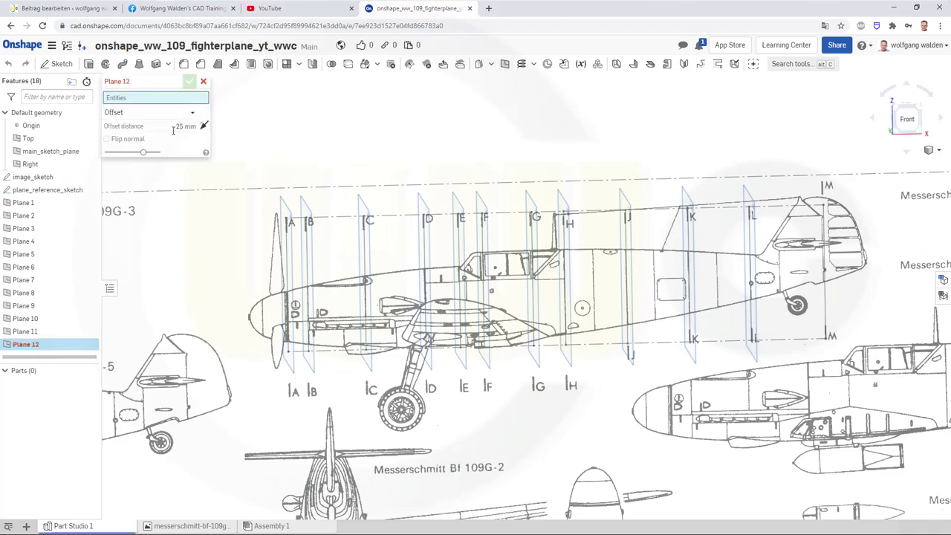
pyautogui.click(192, 119)
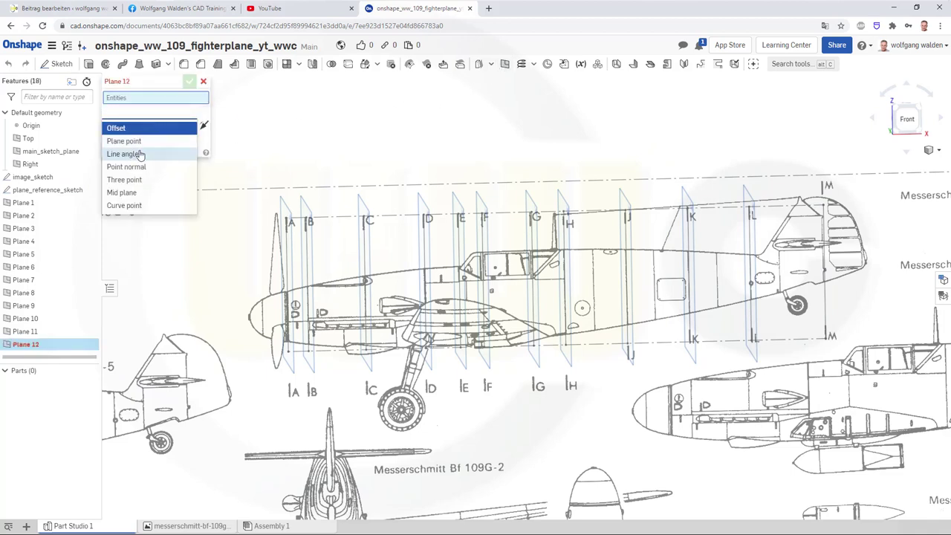
pyautogui.click(143, 155)
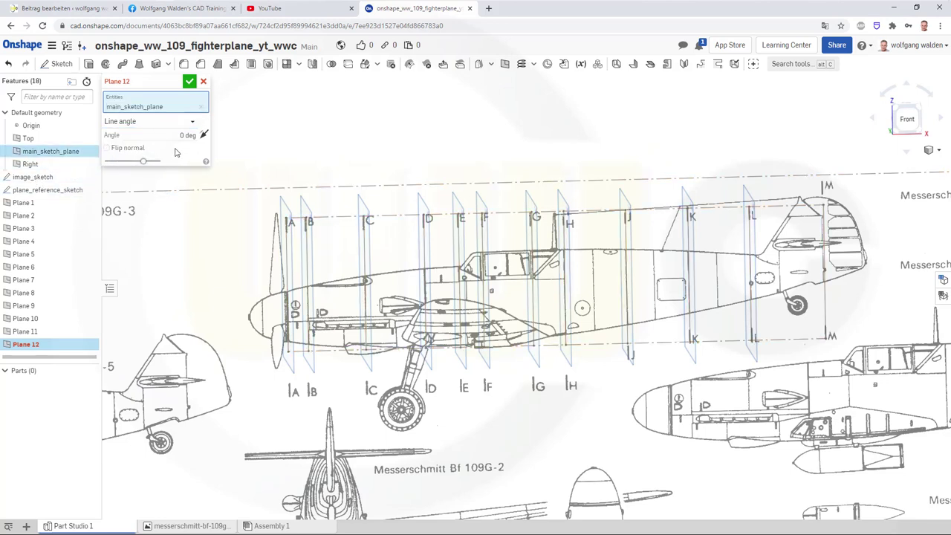
pyautogui.click(824, 252)
pyautogui.click(182, 146)
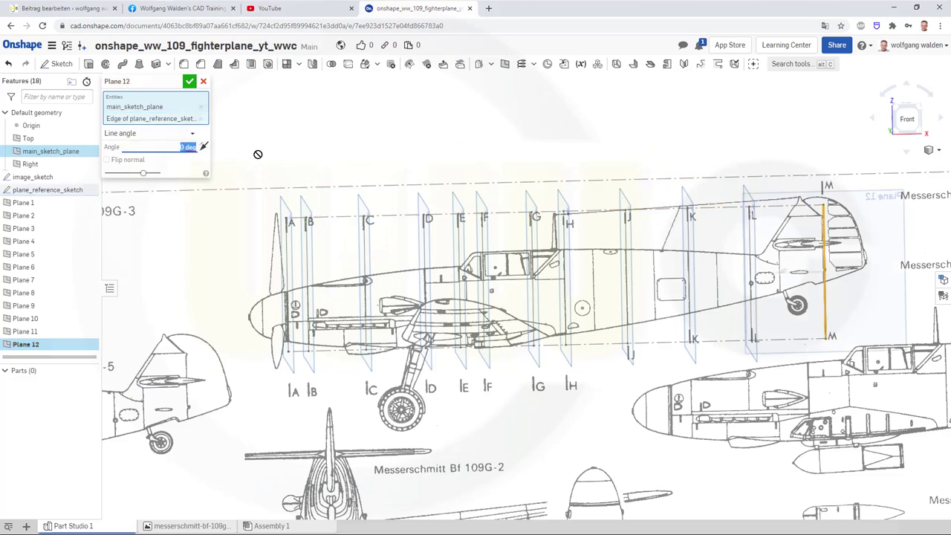
pyautogui.write('90')
pyautogui.press('Return')
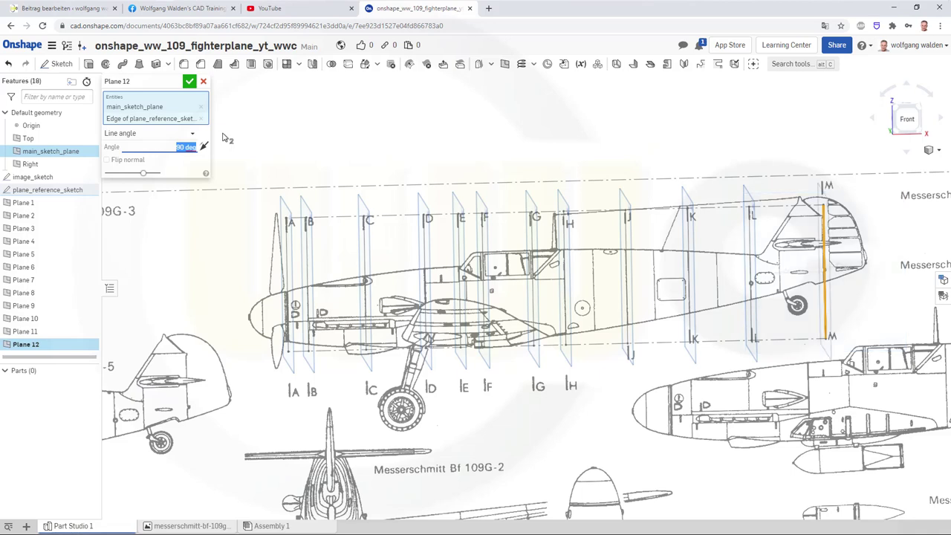
pyautogui.click(189, 81)
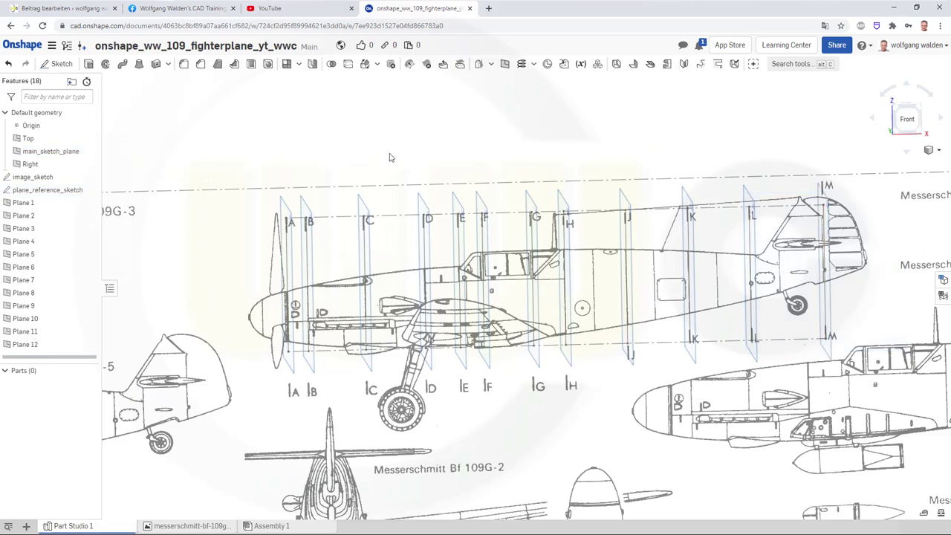
# - Rename Plane 1 to A and Plane 2 to B in the feature list
pyautogui.click(364, 216)
pyautogui.rightClick(22, 206)
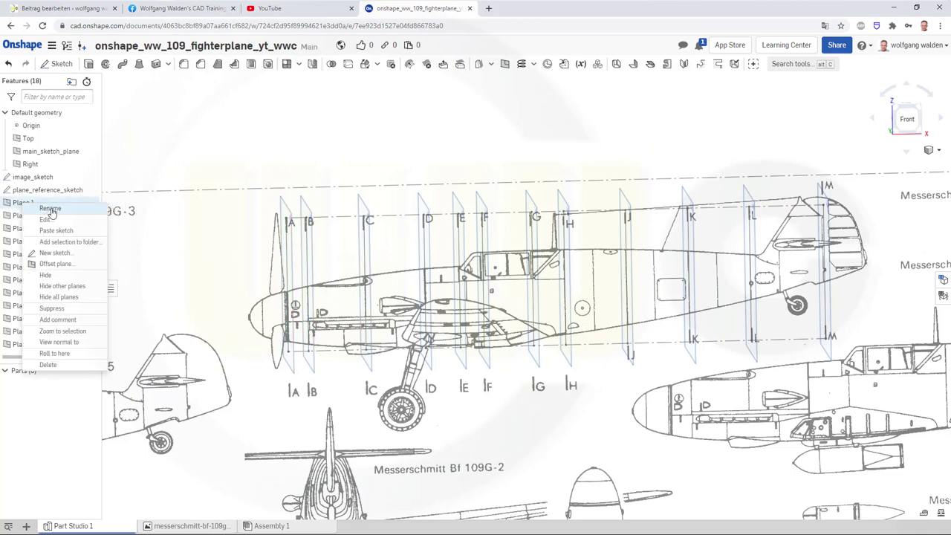
pyautogui.click(51, 209)
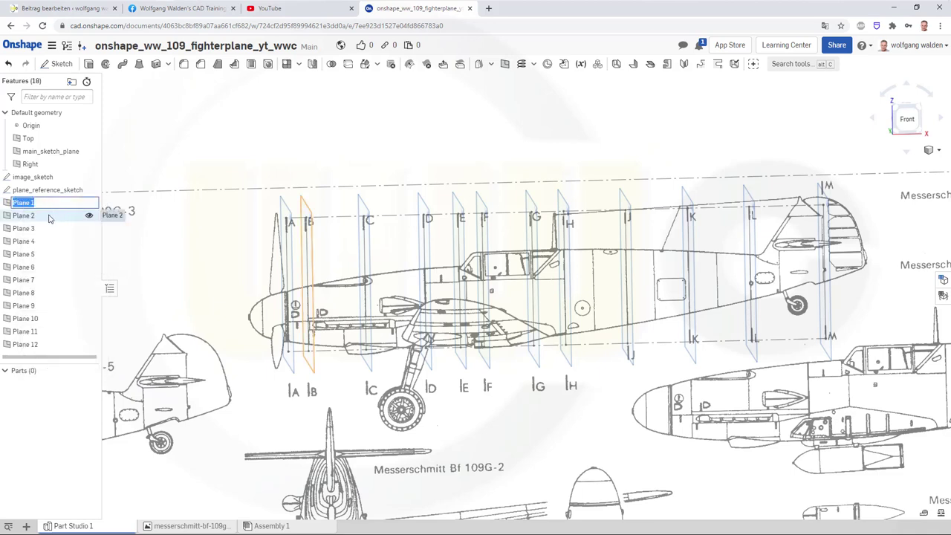
pyautogui.press('Escape')
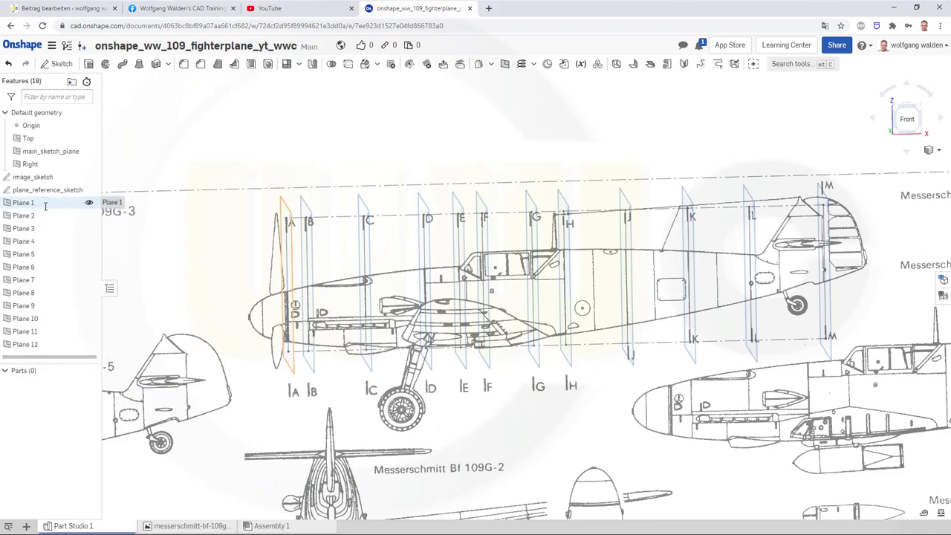
pyautogui.rightClick(33, 207)
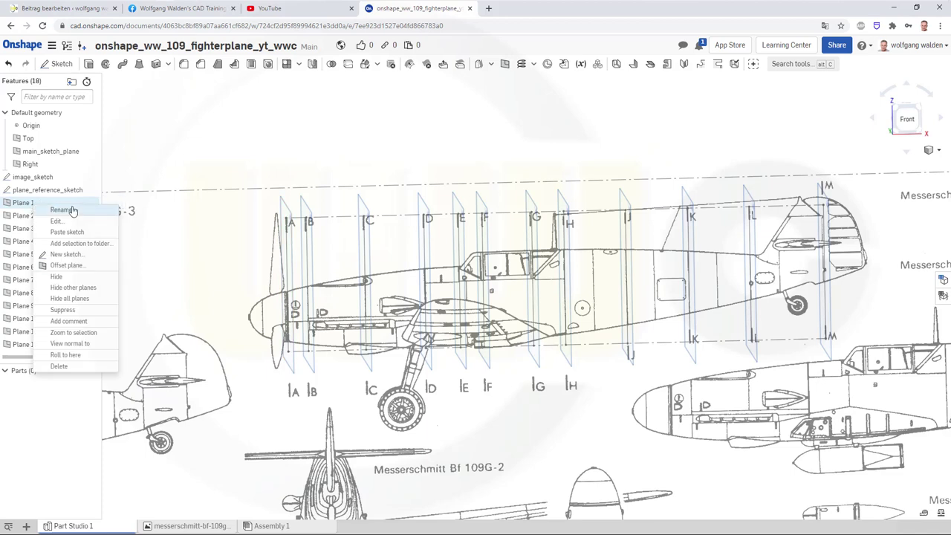
pyautogui.click(53, 209)
pyautogui.write('a')
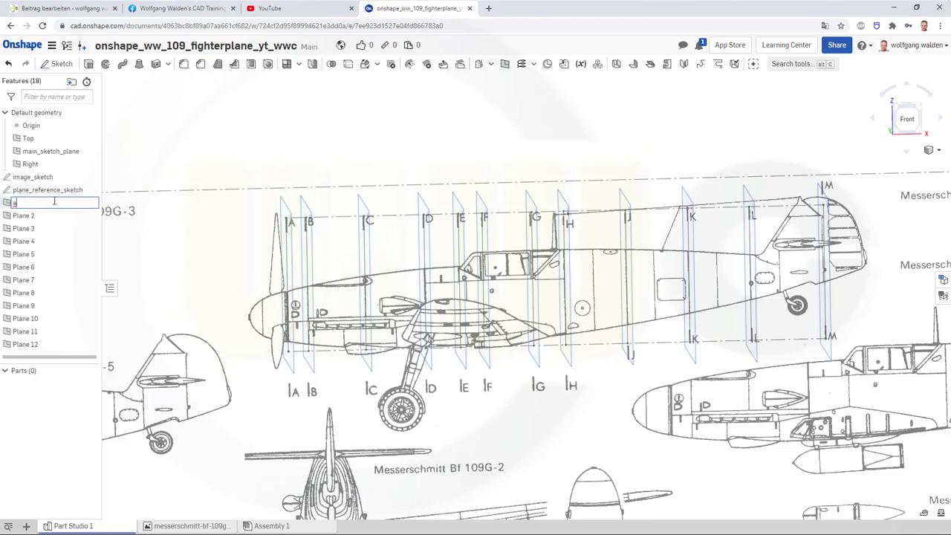
pyautogui.doubleClick(26, 207)
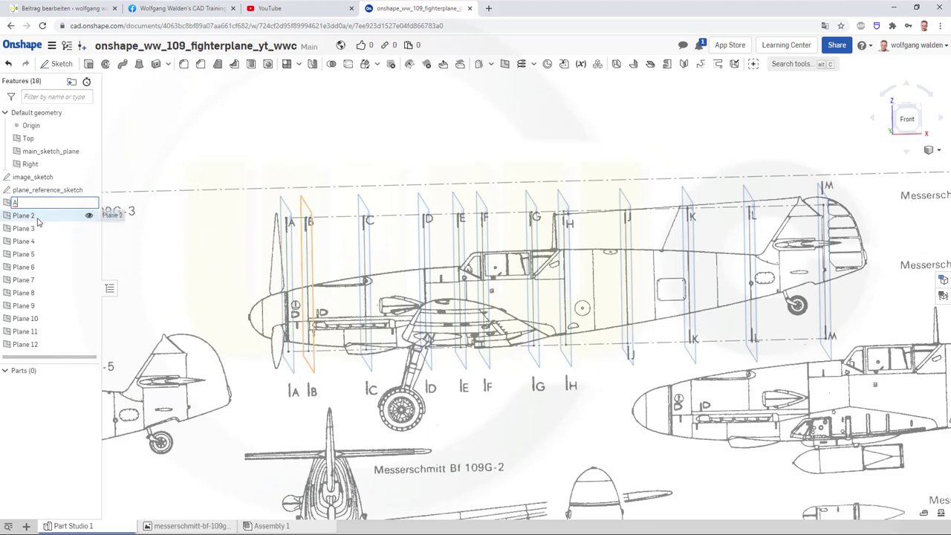
pyautogui.press('Return')
pyautogui.rightClick(38, 220)
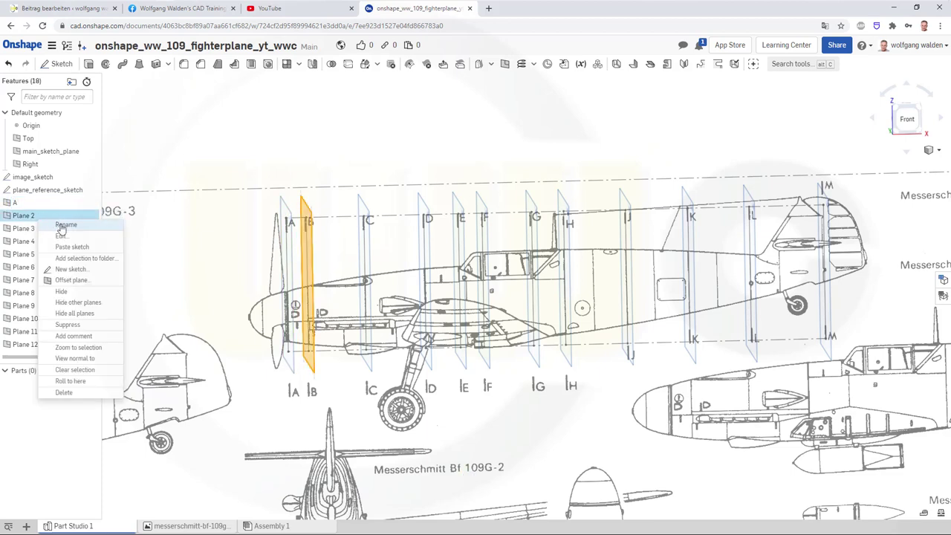
pyautogui.click(64, 228)
pyautogui.write('B')
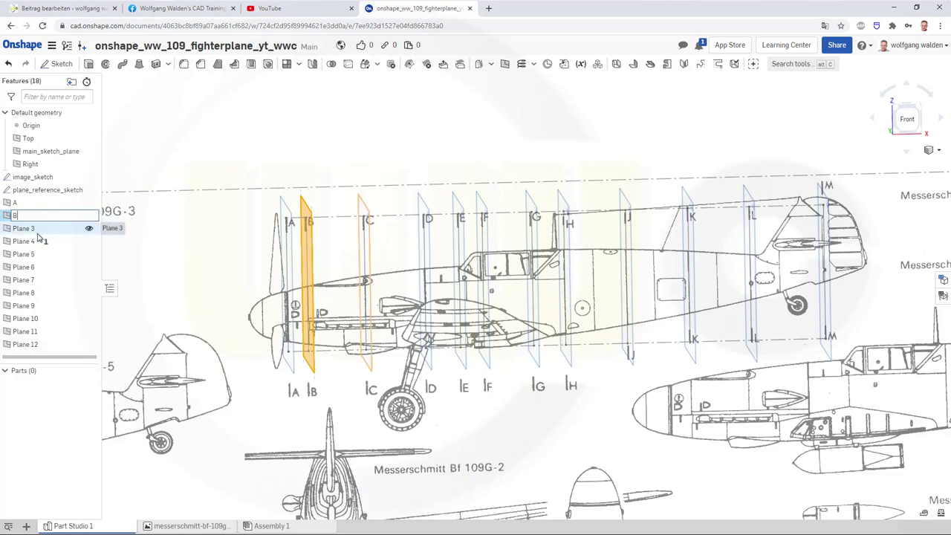
pyautogui.press('Return')
# - Rename Plane 3 to C
pyautogui.rightClick(29, 231)
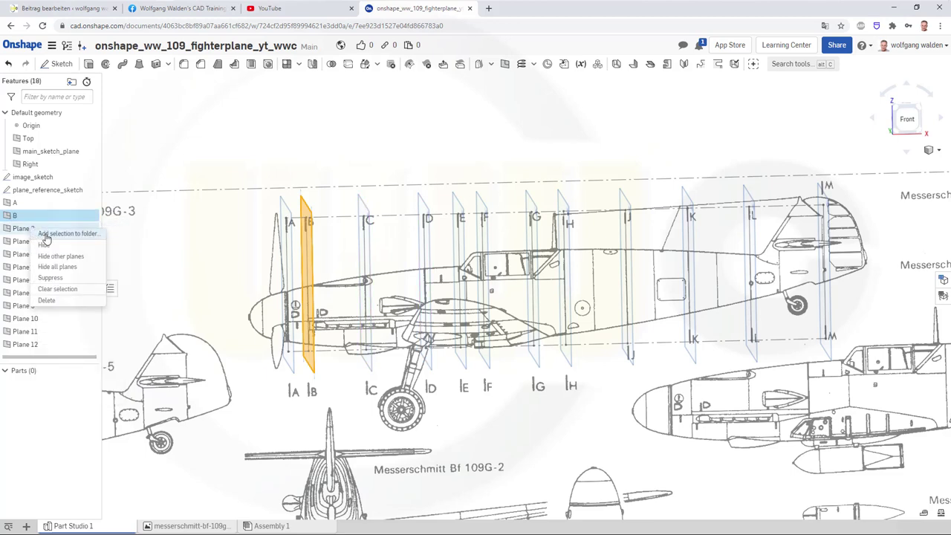
pyautogui.press('Escape')
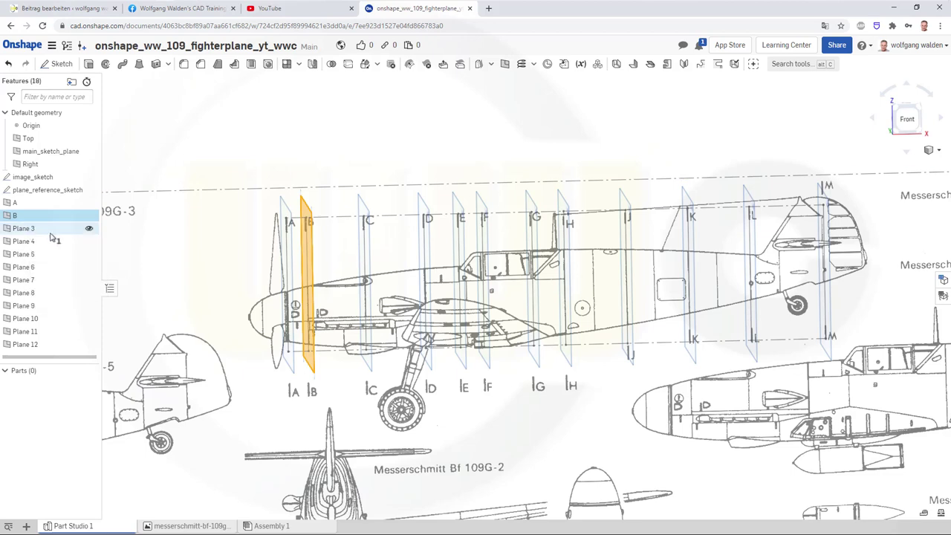
pyautogui.rightClick(28, 231)
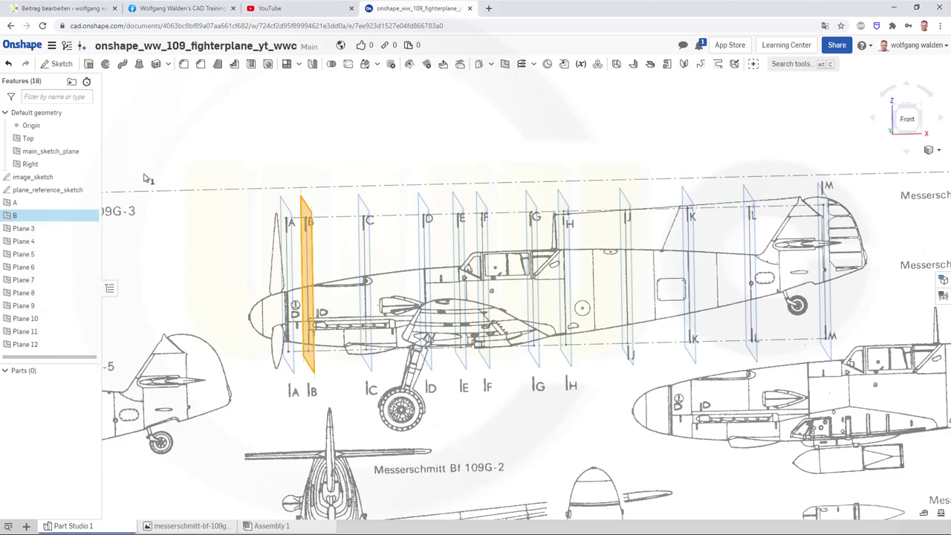
pyautogui.keyDown('ctrl'); pyautogui.click(32, 233); pyautogui.keyUp('ctrl')
pyautogui.press('Escape')
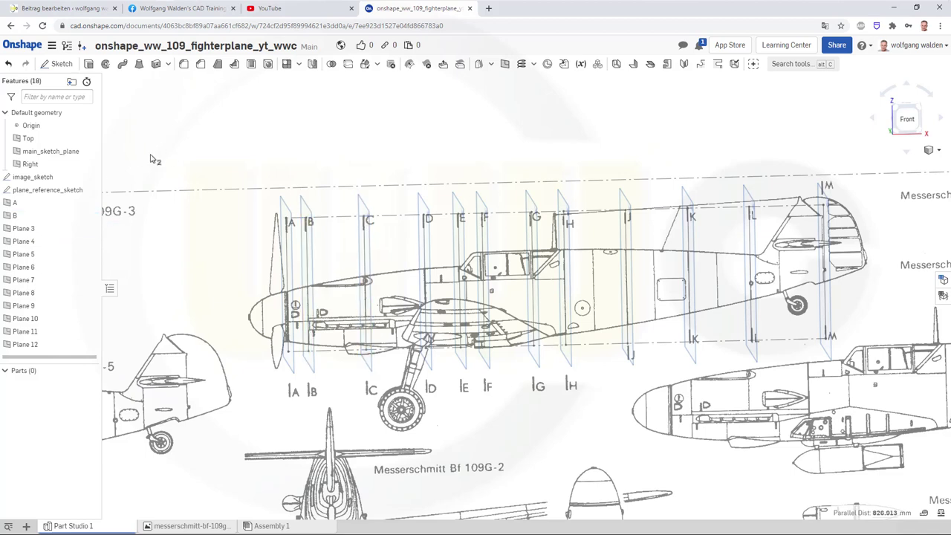
pyautogui.click(30, 230)
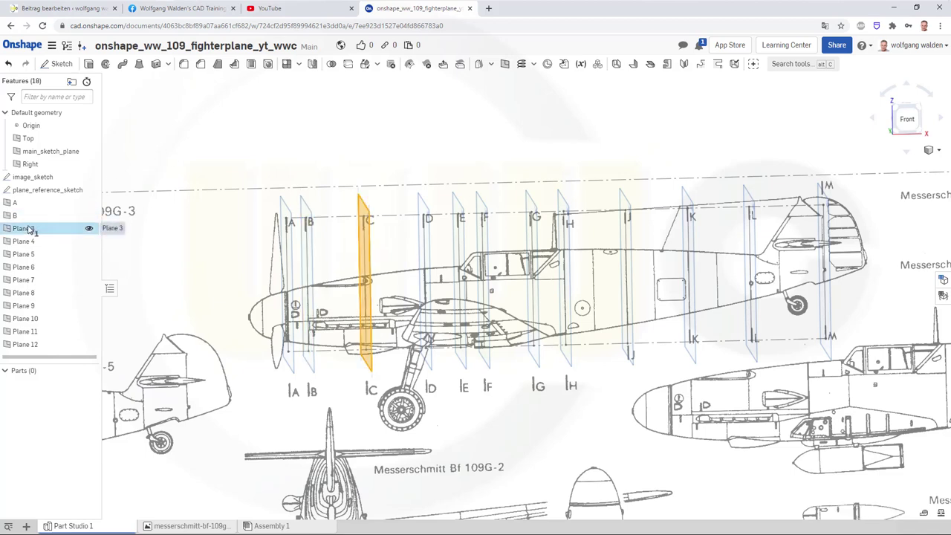
pyautogui.rightClick(30, 229)
pyautogui.click(65, 233)
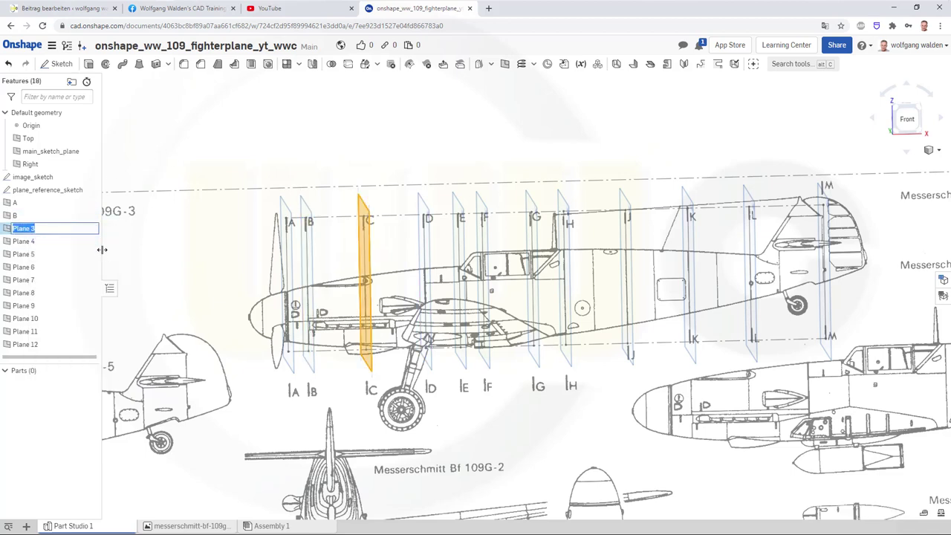
pyautogui.write('C')
pyautogui.press('Return')
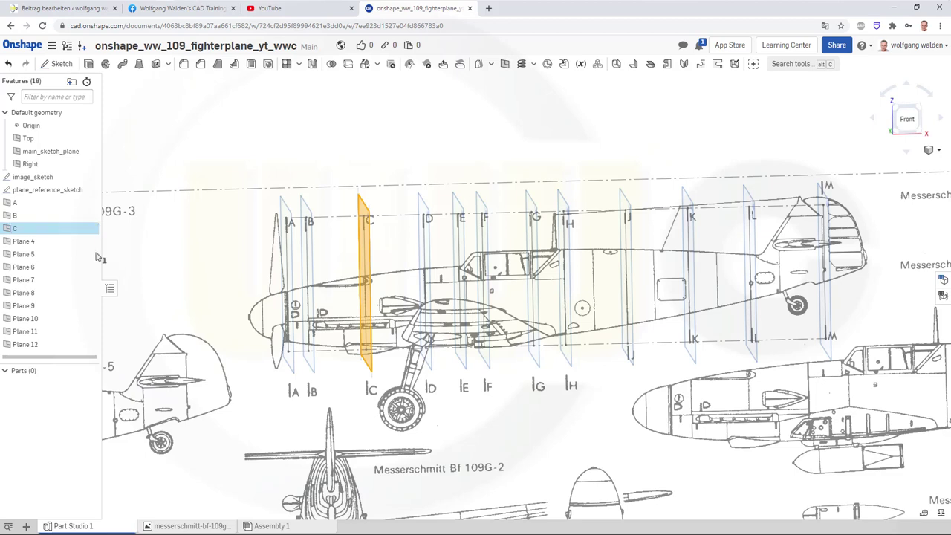
pyautogui.press('Escape')
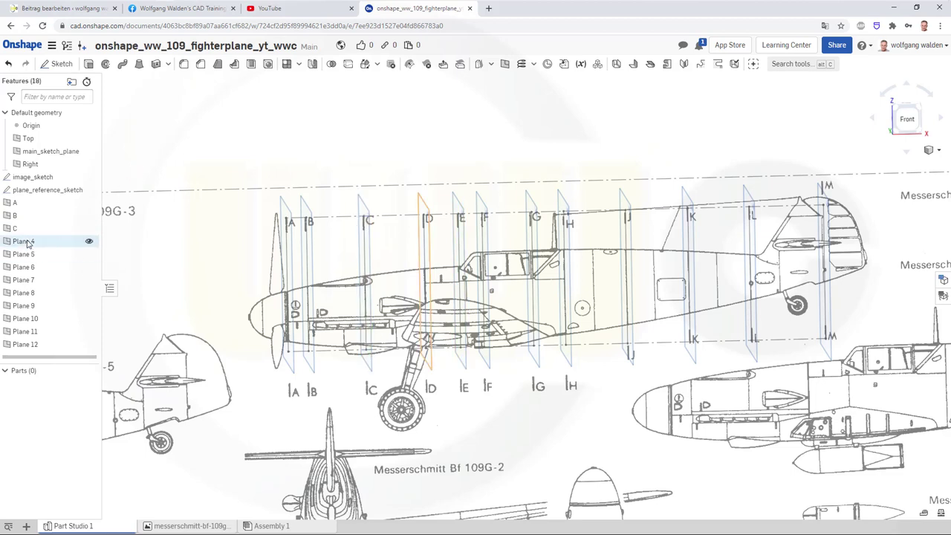
# - Rename Plane 4 to D and Plane 5 to E
pyautogui.click(27, 241)
pyautogui.rightClick(29, 242)
pyautogui.click(49, 250)
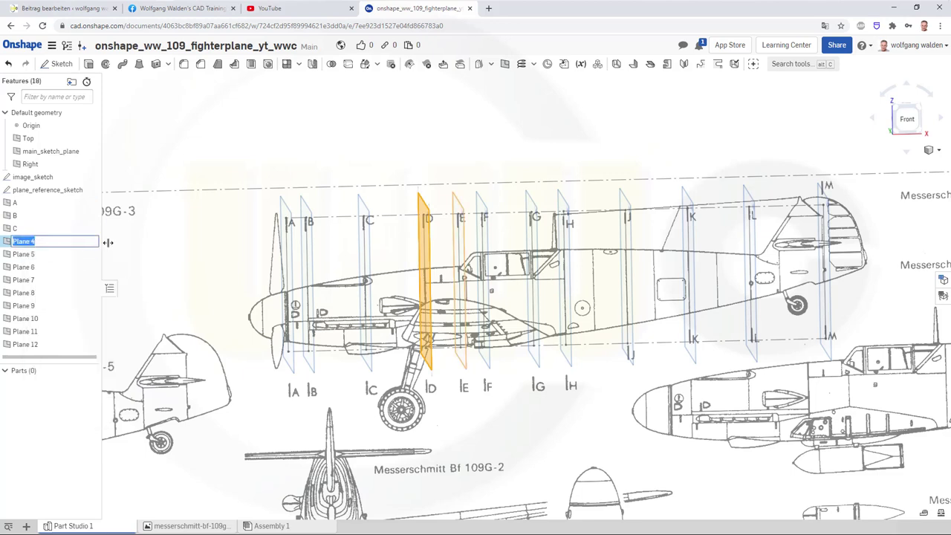
pyautogui.write('D')
pyautogui.press('Return')
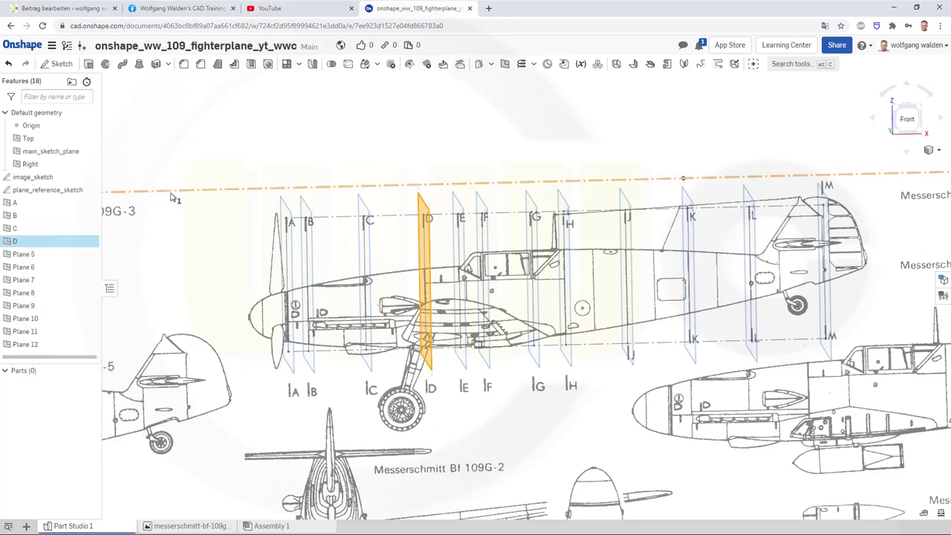
pyautogui.rightClick(35, 256)
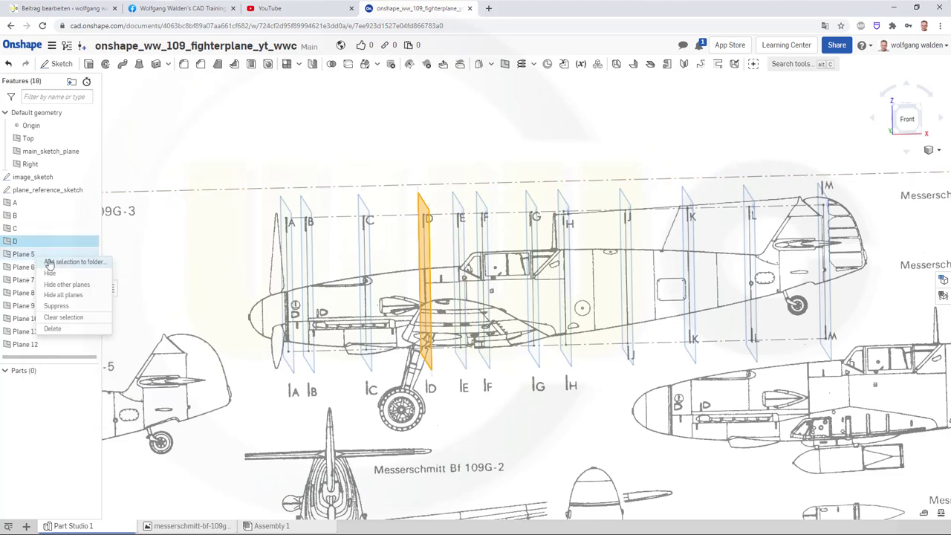
pyautogui.click(179, 134)
pyautogui.click(168, 144)
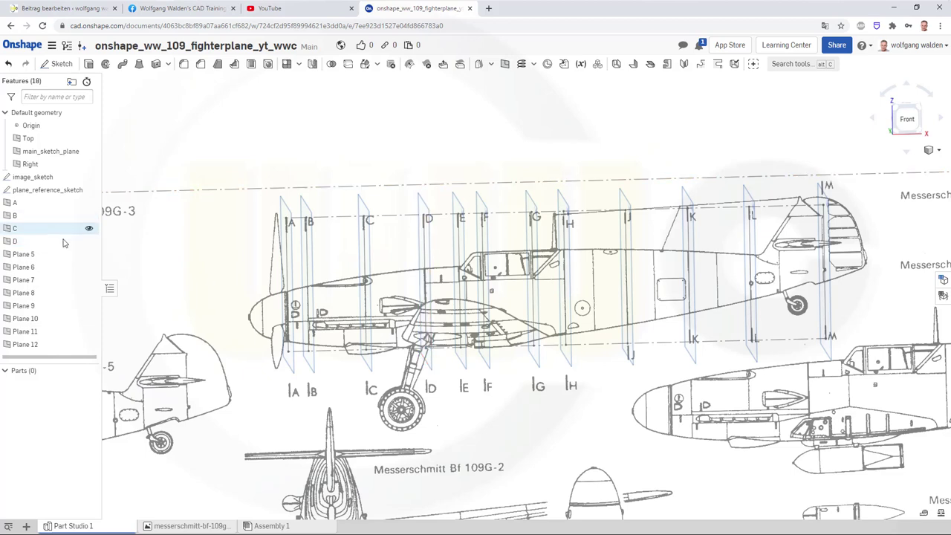
pyautogui.rightClick(38, 255)
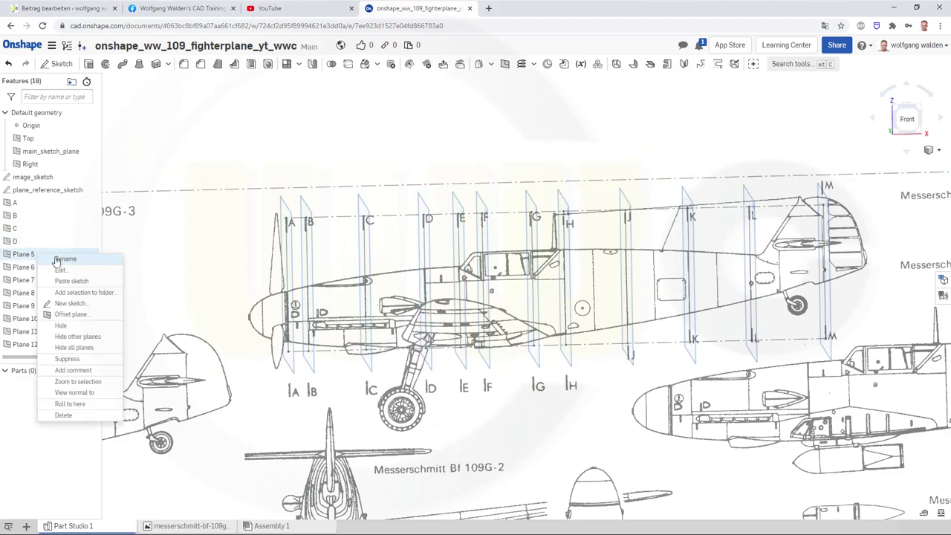
pyautogui.click(57, 260)
pyautogui.write('E')
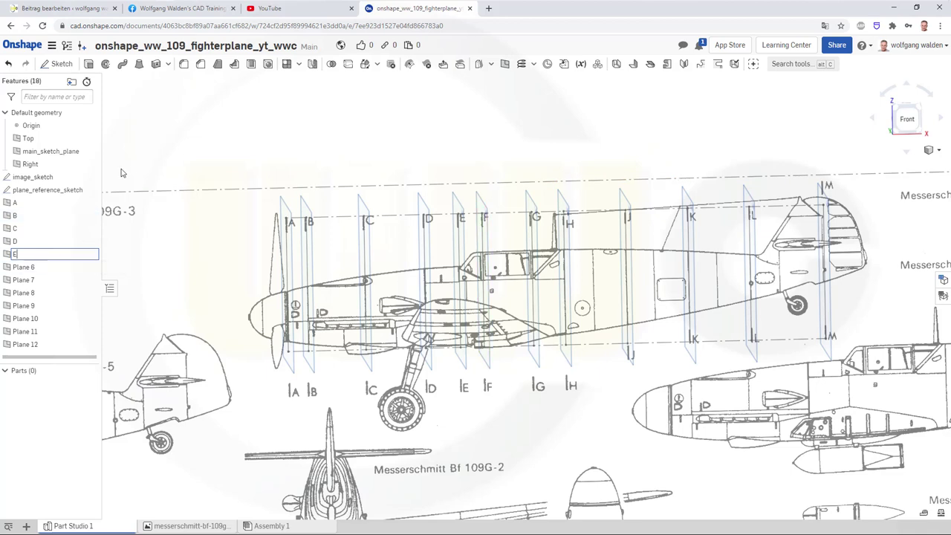
pyautogui.press('Return')
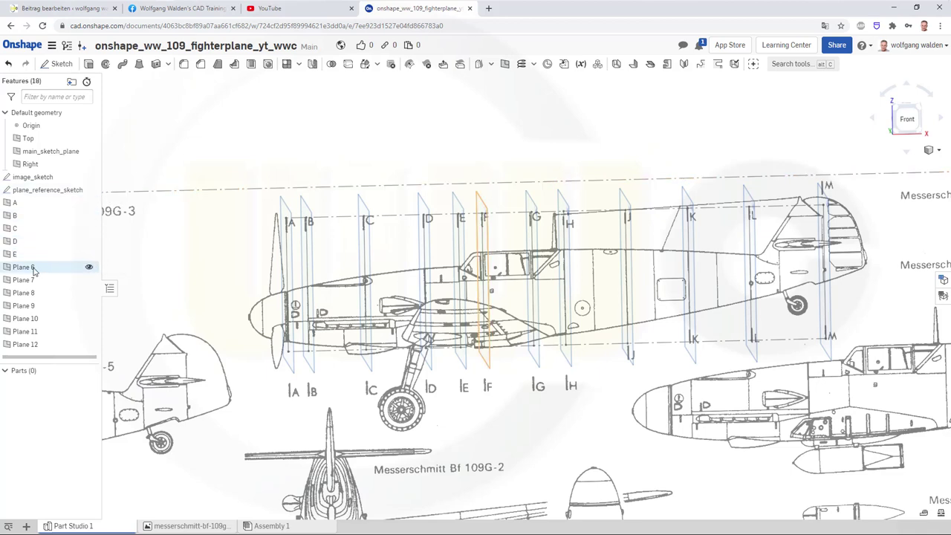
# - Rename Plane 6 to F and Plane 7 to G
pyautogui.rightClick(33, 267)
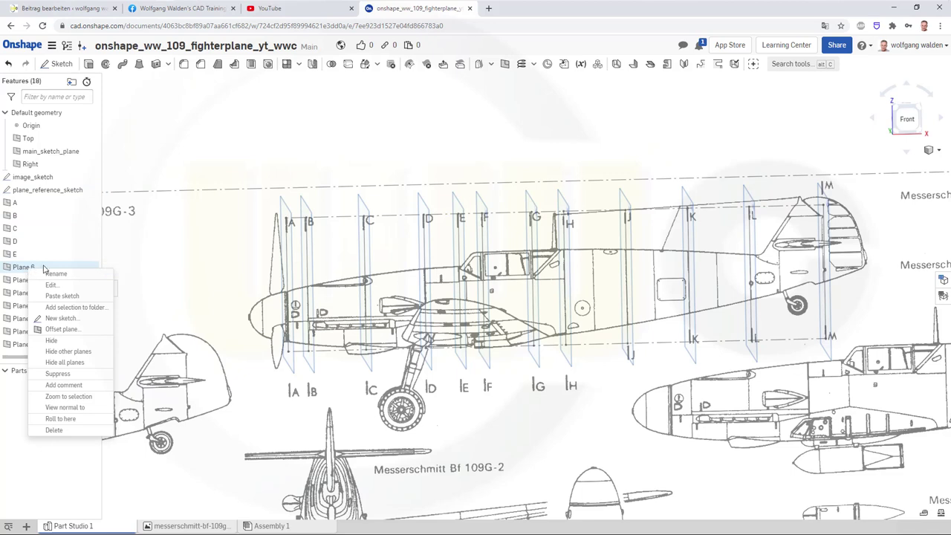
pyautogui.click(46, 272)
pyautogui.write('F')
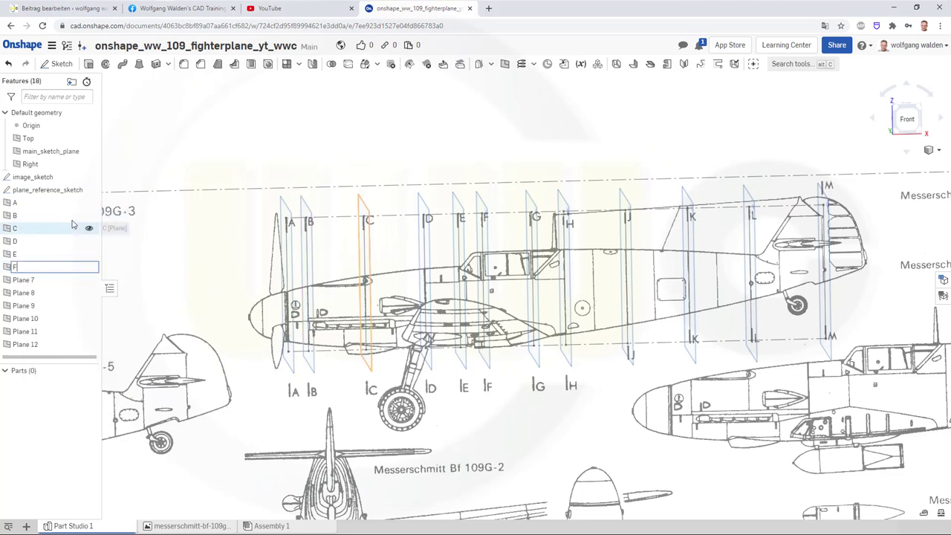
pyautogui.press('Return')
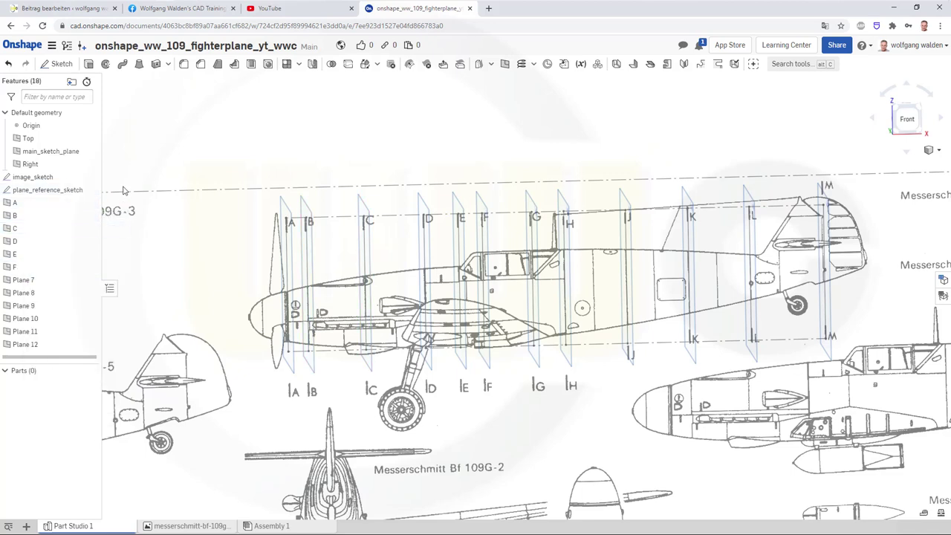
pyautogui.rightClick(27, 282)
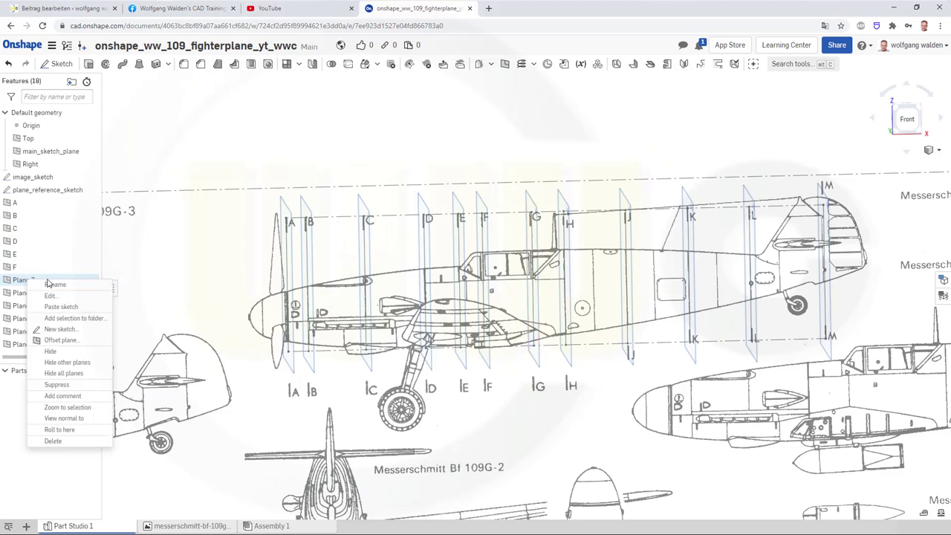
pyautogui.click(49, 287)
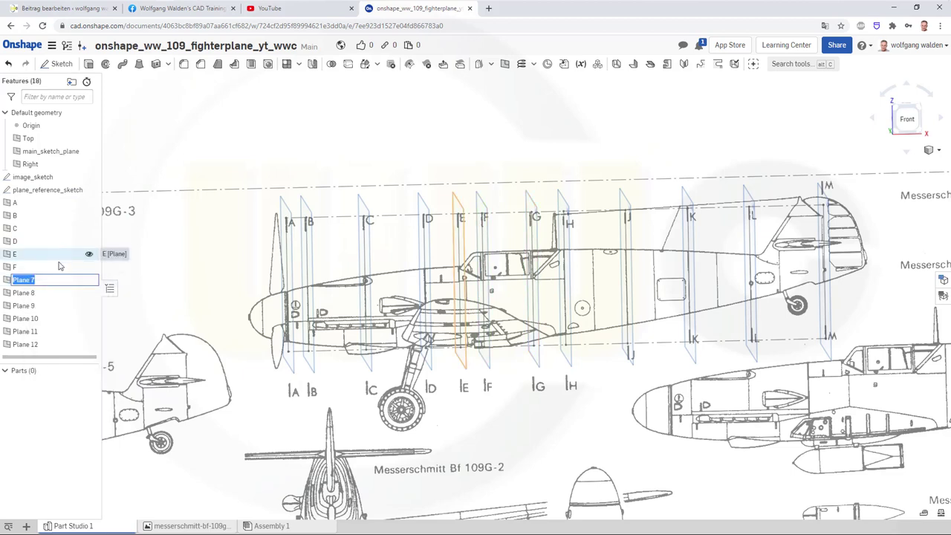
pyautogui.write('G')
pyautogui.press('Return')
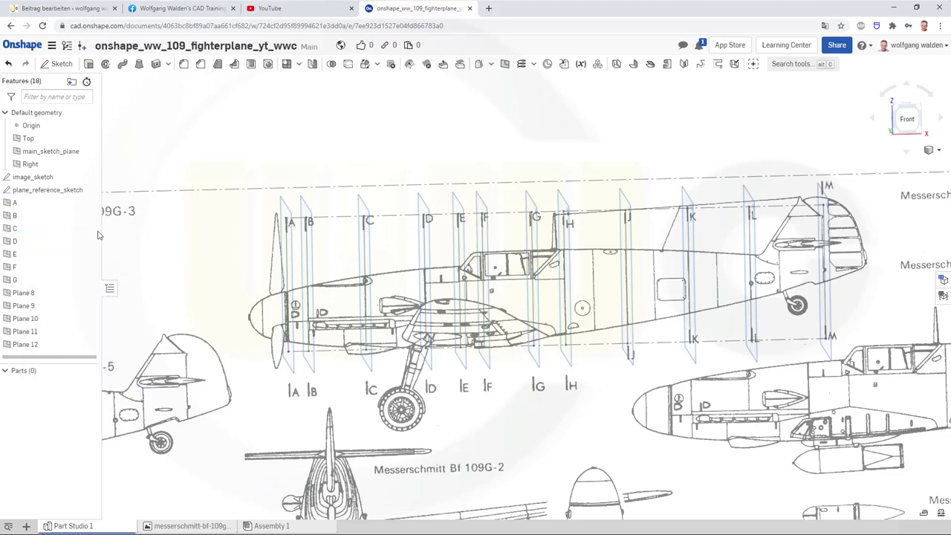
# - Rename Plane 8 to H and Plane 9 to J
pyautogui.click(32, 294)
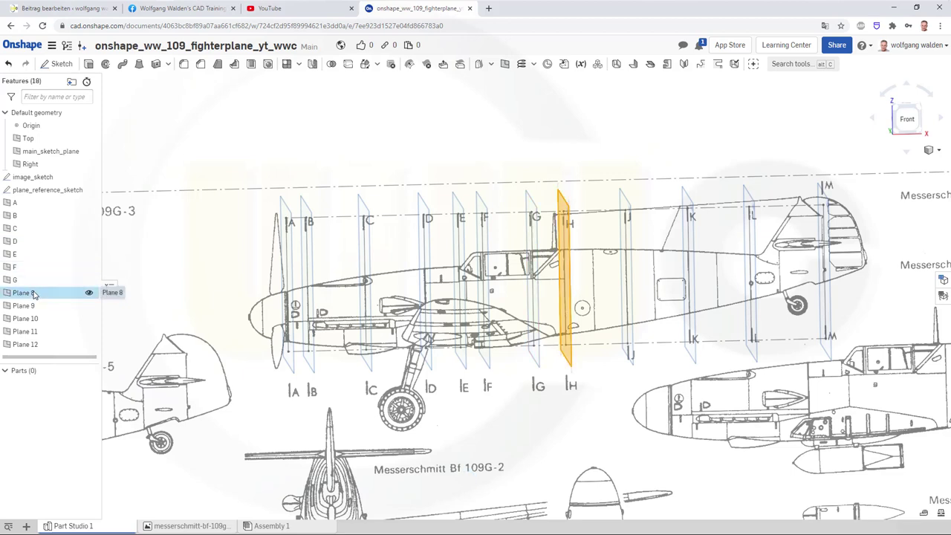
pyautogui.rightClick(32, 295)
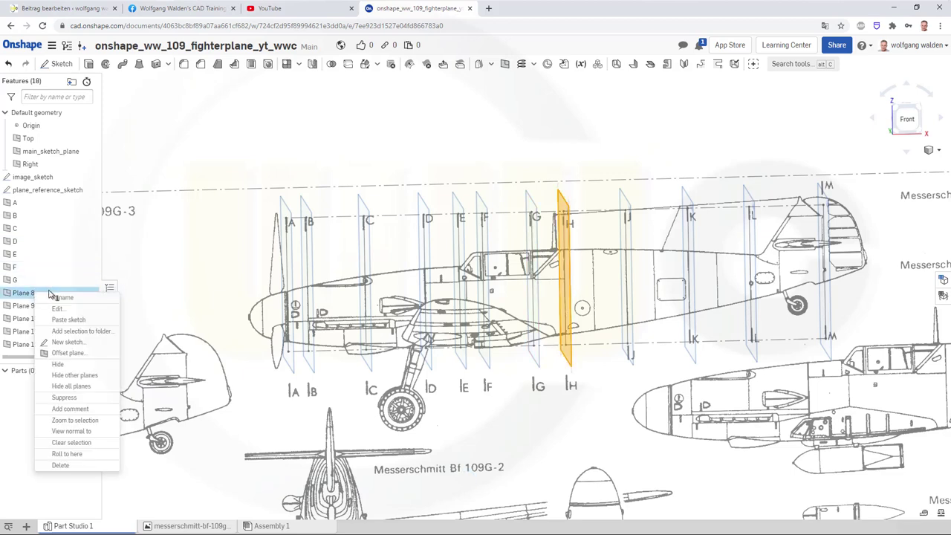
pyautogui.click(50, 296)
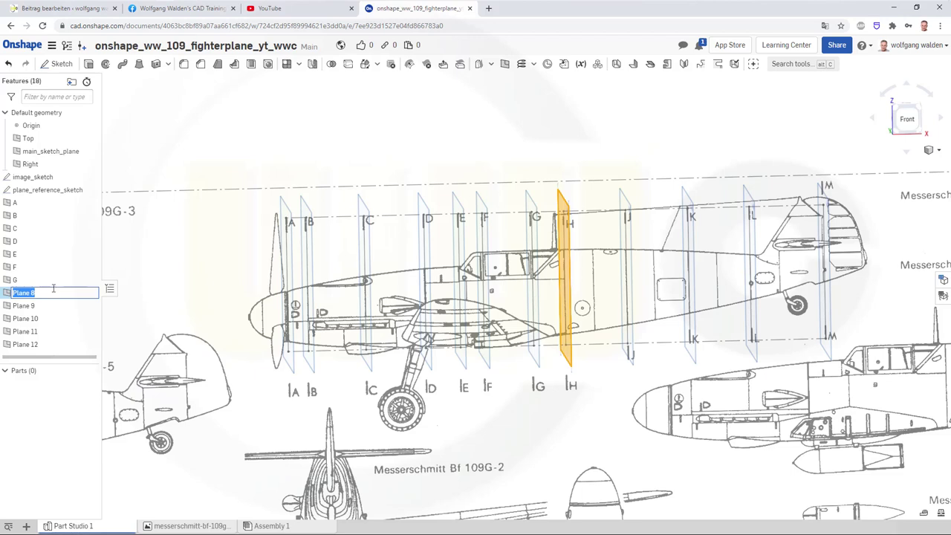
pyautogui.write('H')
pyautogui.press('Return')
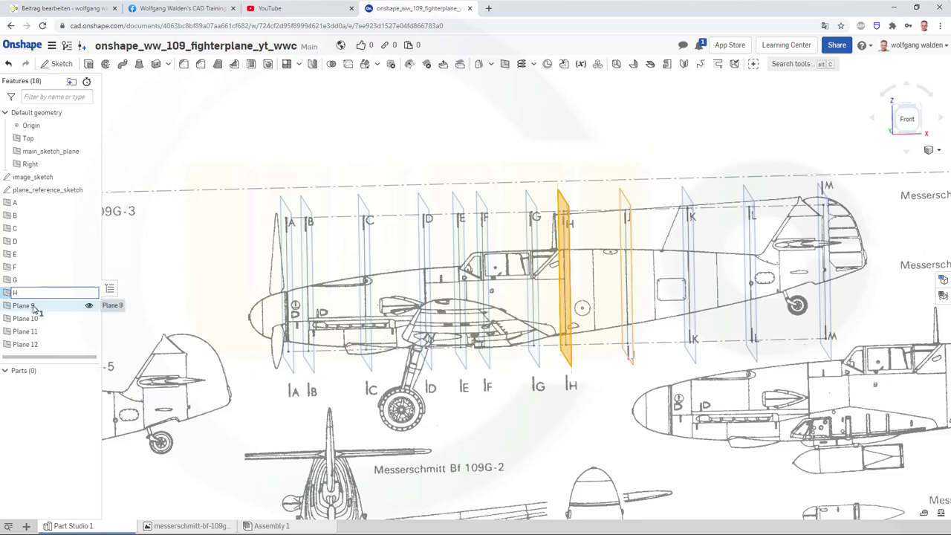
pyautogui.rightClick(26, 309)
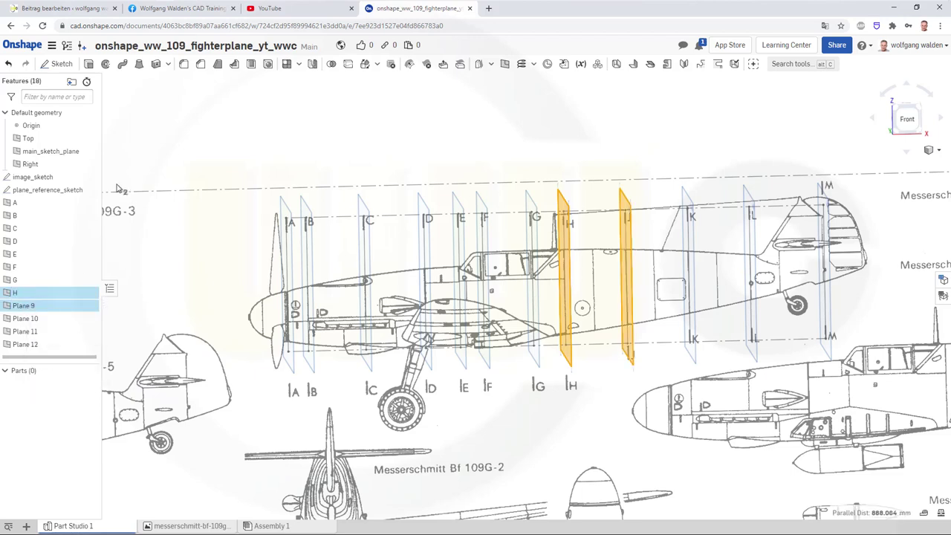
pyautogui.press('Escape')
pyautogui.rightClick(37, 307)
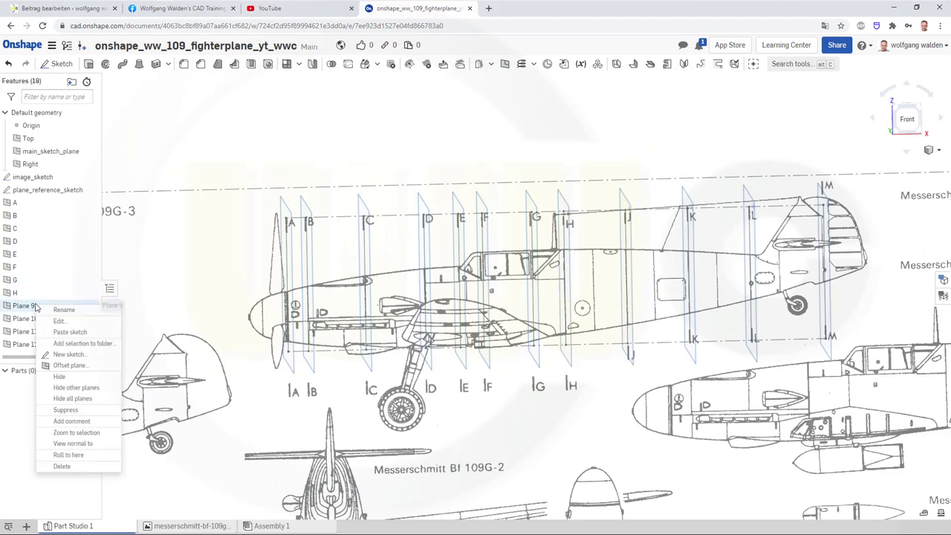
pyautogui.click(75, 311)
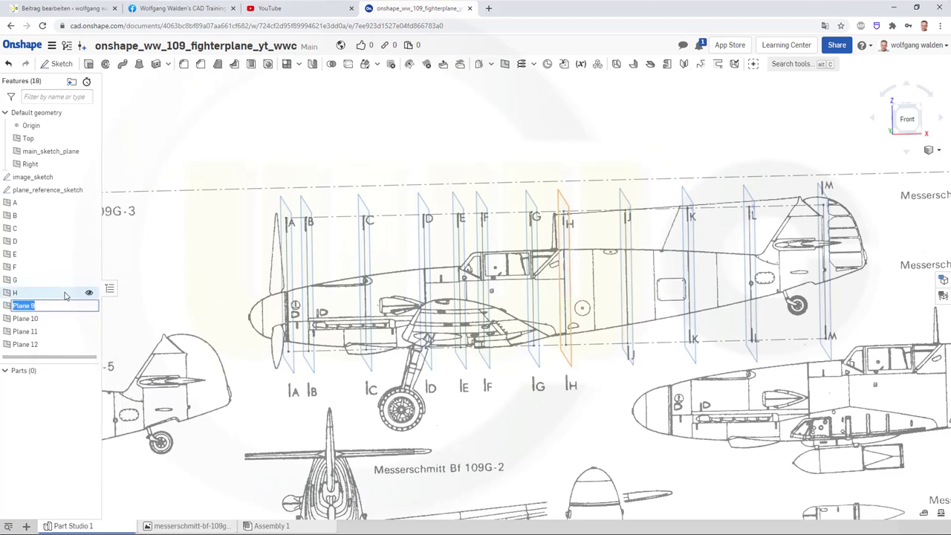
pyautogui.write('J')
pyautogui.press('Return')
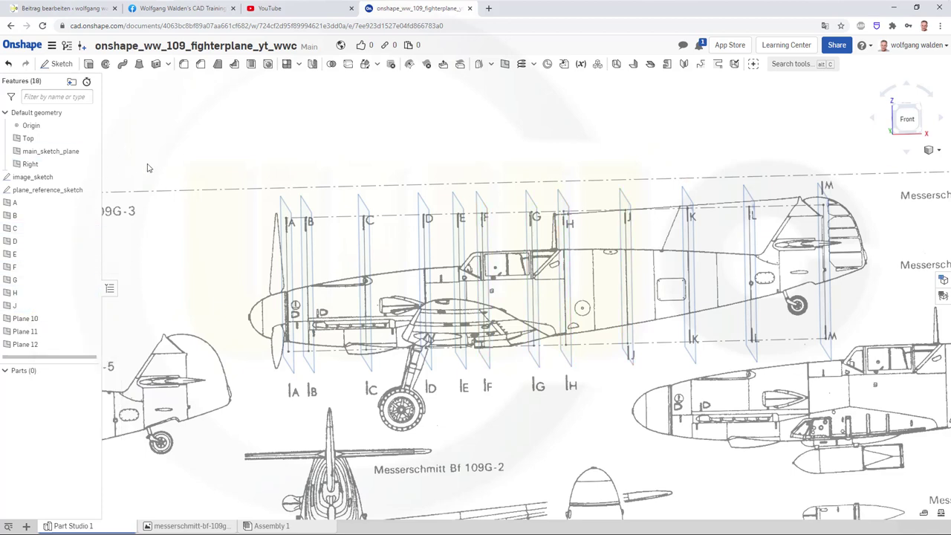
# - Rename Planes 10, 11 and 12 to K, L and M
pyautogui.rightClick(24, 319)
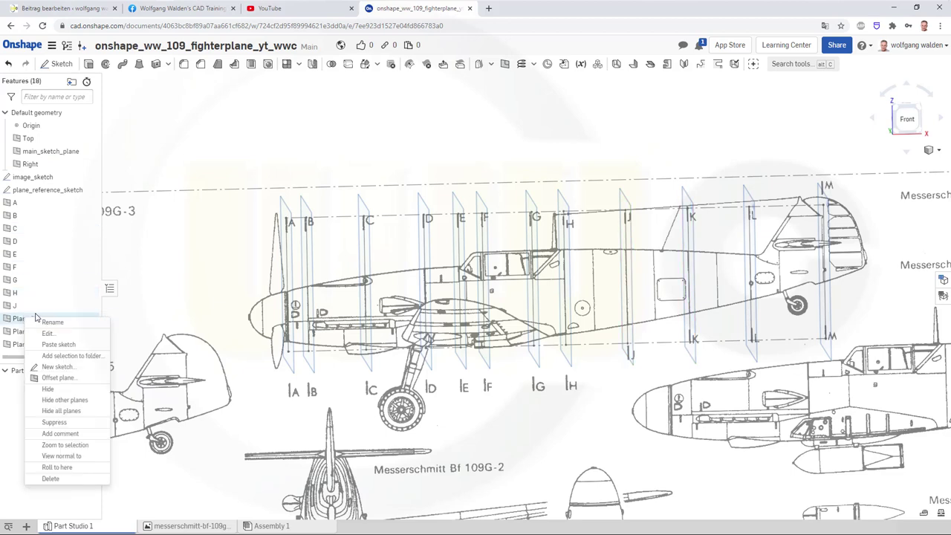
pyautogui.click(49, 322)
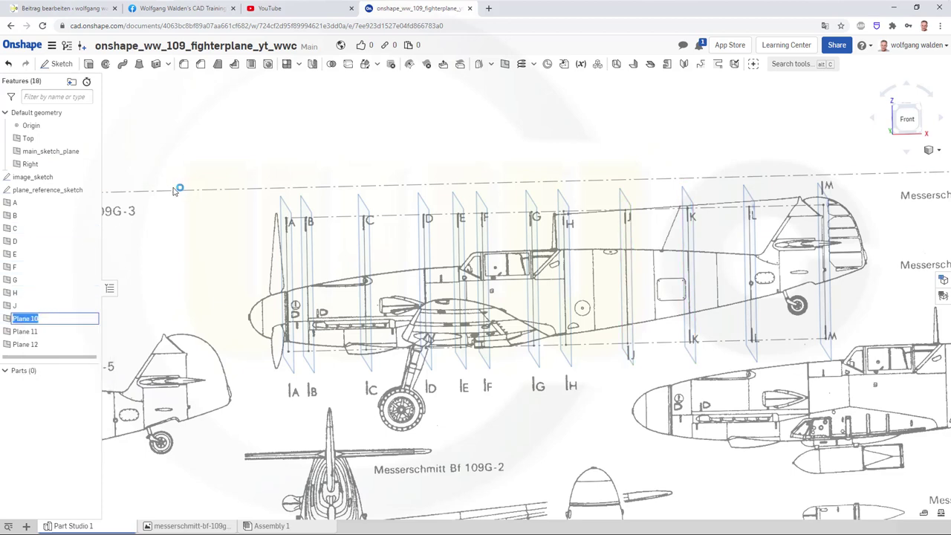
pyautogui.write('K')
pyautogui.press('Return')
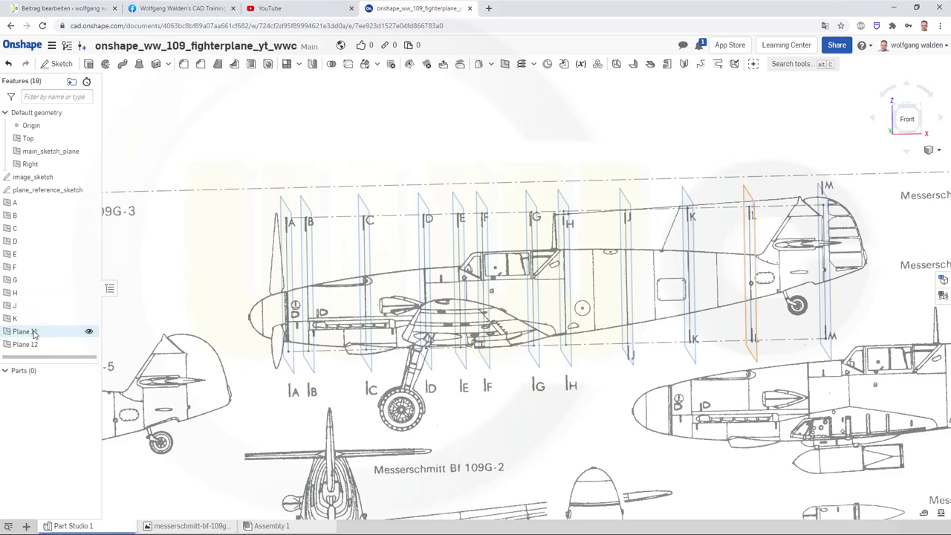
pyautogui.rightClick(33, 334)
pyautogui.click(56, 337)
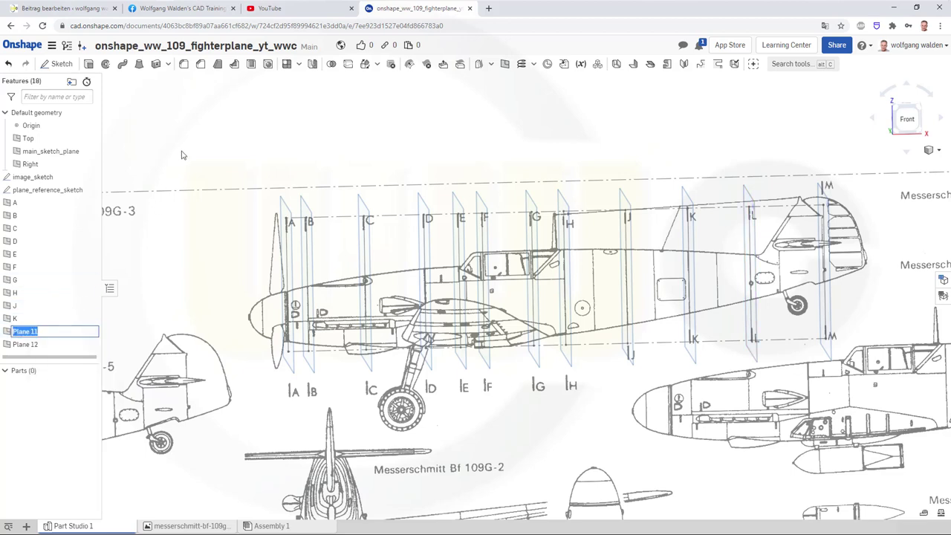
pyautogui.write('L')
pyautogui.press('Return')
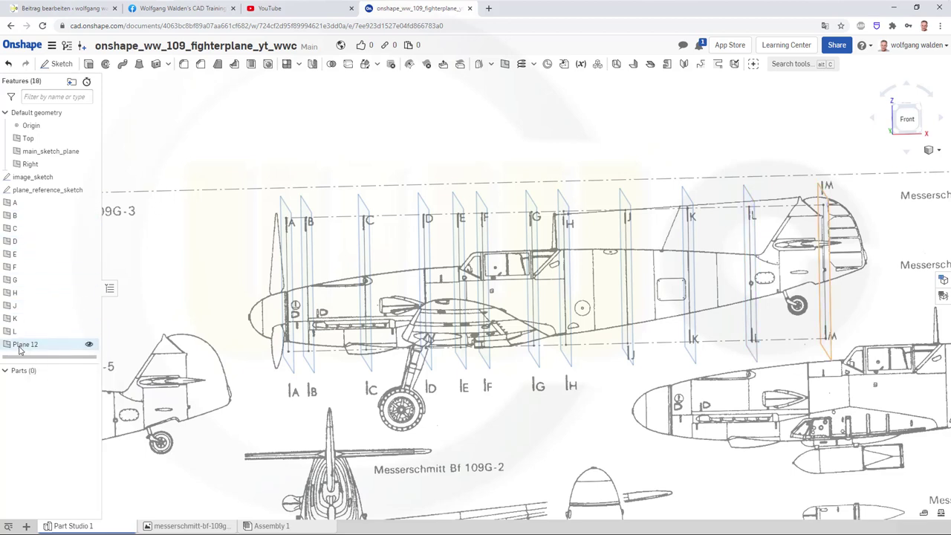
pyautogui.rightClick(22, 346)
pyautogui.click(46, 351)
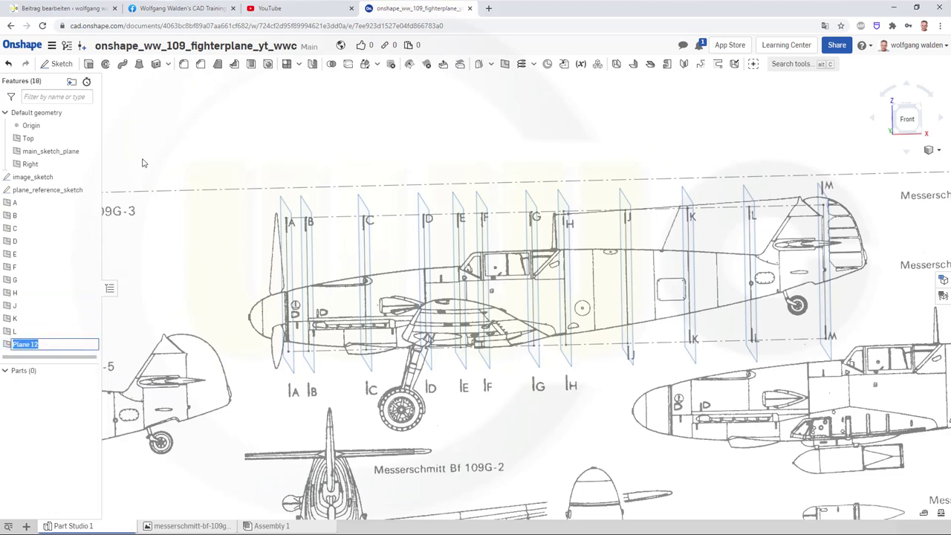
pyautogui.write('M')
pyautogui.press('Return')
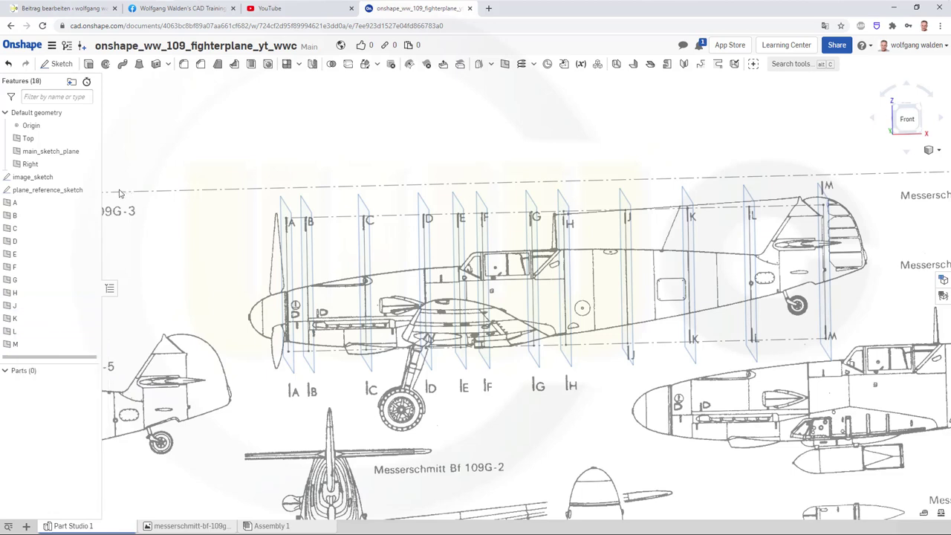
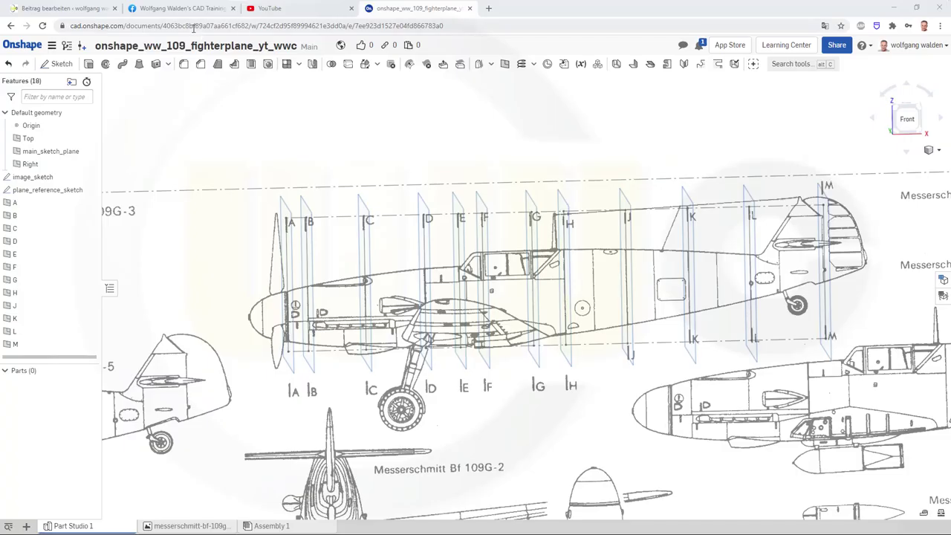
# - Move section planes A through M into a new feature folder named section_planes
pyautogui.keyDown('shift'); pyautogui.click(15, 344); pyautogui.keyUp('shift')
pyautogui.rightClick(16, 344)
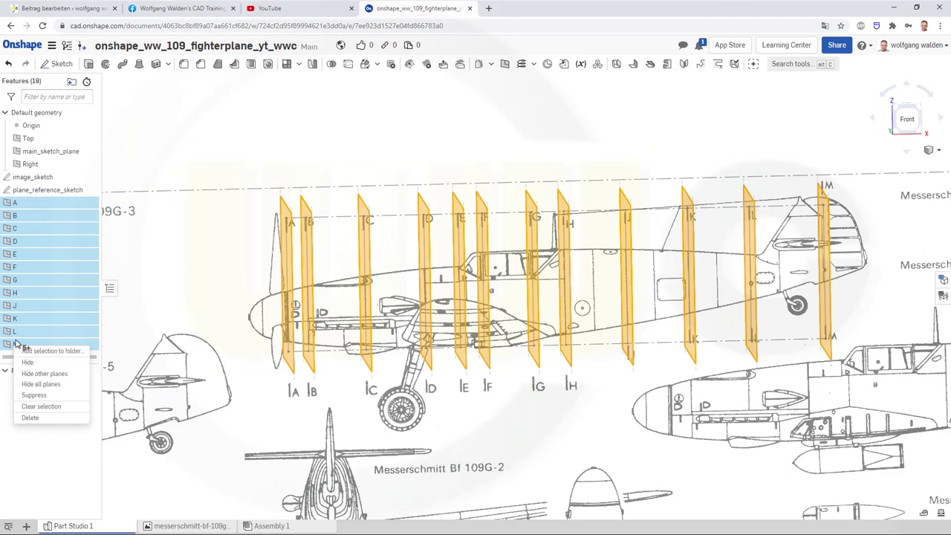
pyautogui.click(47, 352)
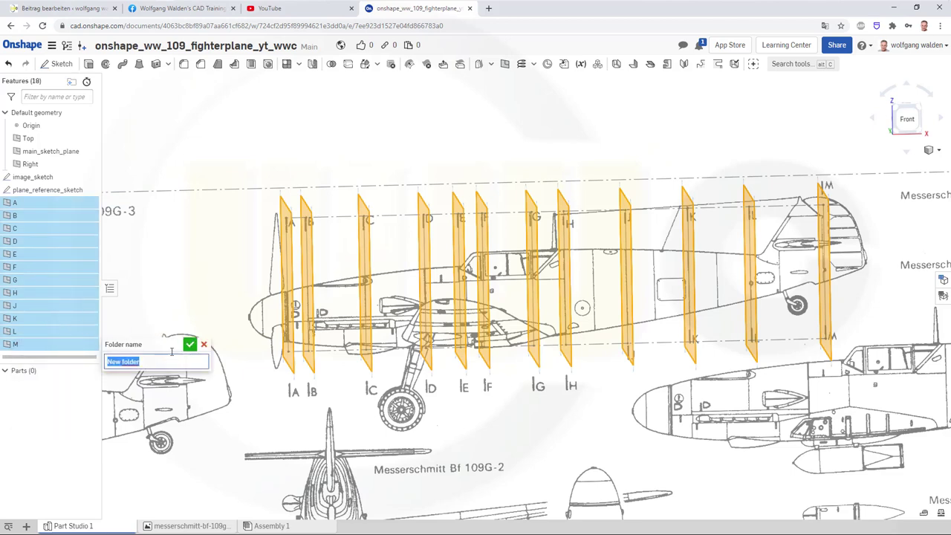
pyautogui.write('section')
pyautogui.write('_planes')
pyautogui.press('Return')
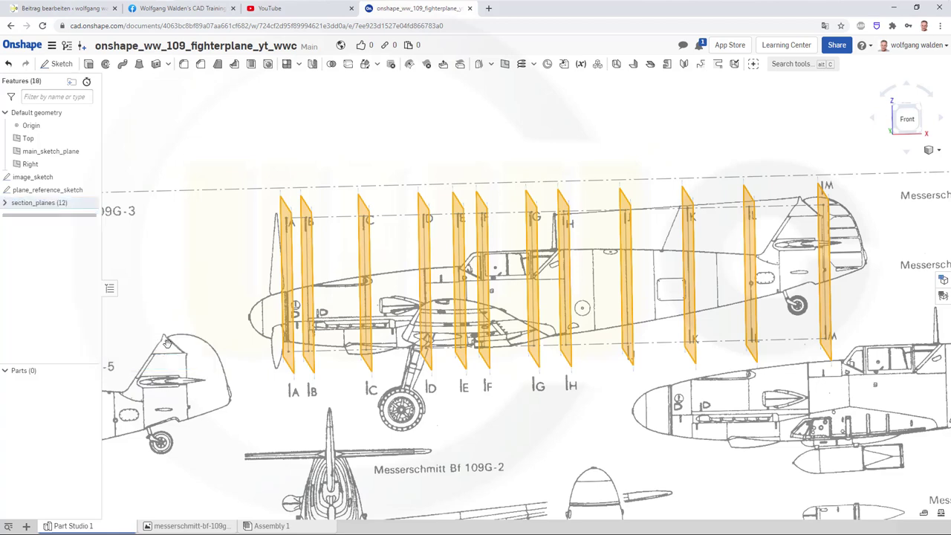
pyautogui.click(229, 163)
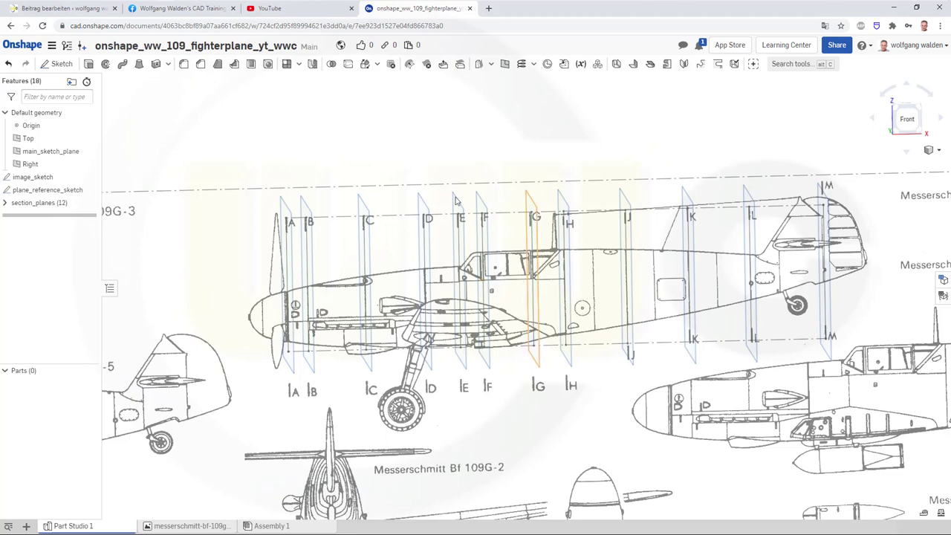
# - Expand section_planes and hide all twelve planes A through M
pyautogui.rightClick(43, 203)
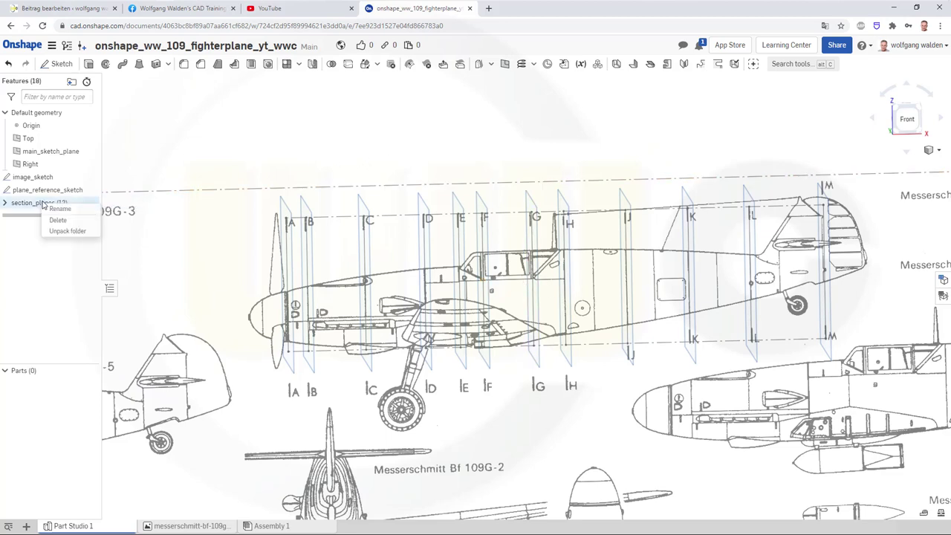
pyautogui.click(141, 156)
pyautogui.click(5, 203)
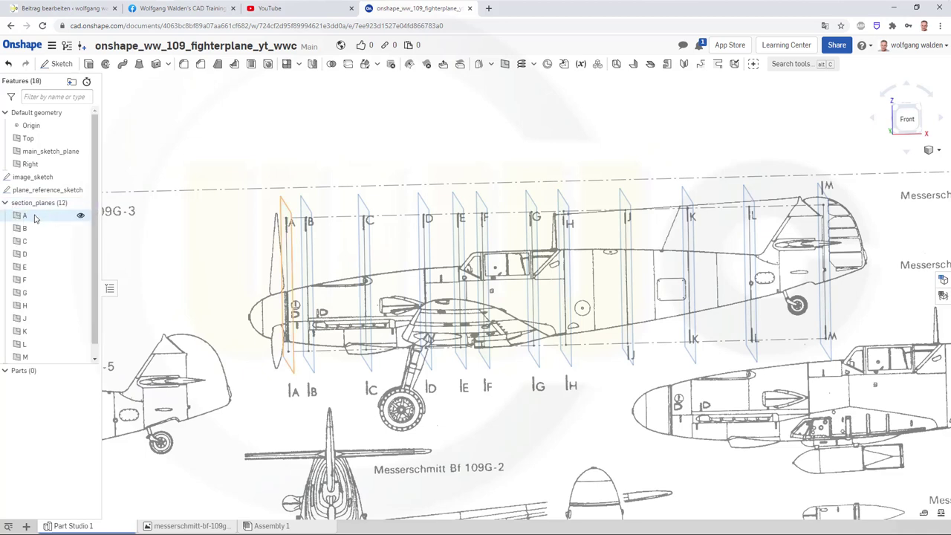
pyautogui.click(26, 216)
pyautogui.scroll(-1, 26, 327)
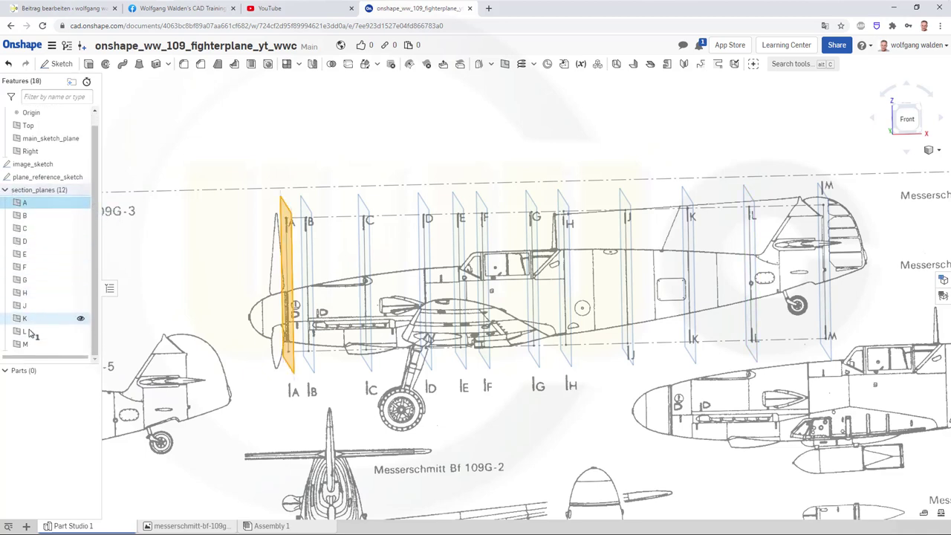
pyautogui.keyDown('shift'); pyautogui.click(23, 344); pyautogui.keyUp('shift')
pyautogui.rightClick(23, 345)
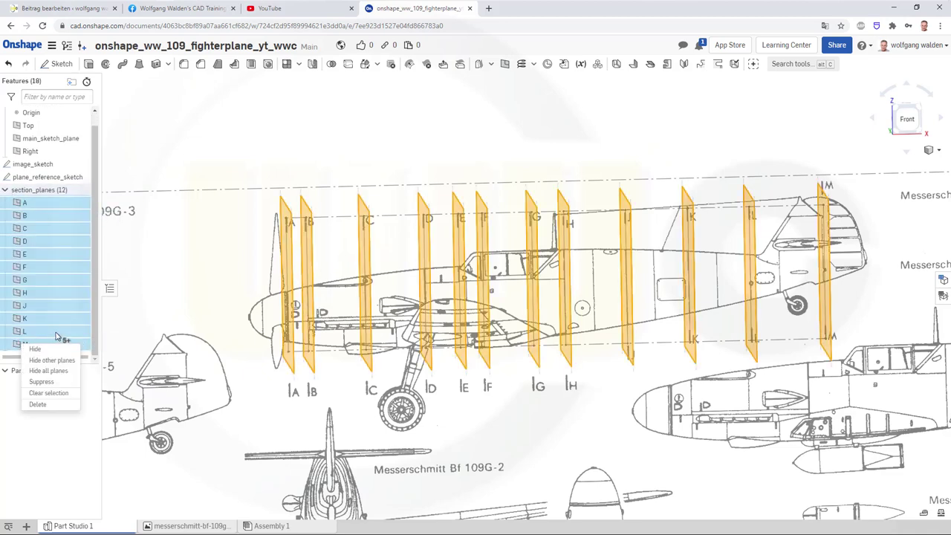
pyautogui.click(44, 349)
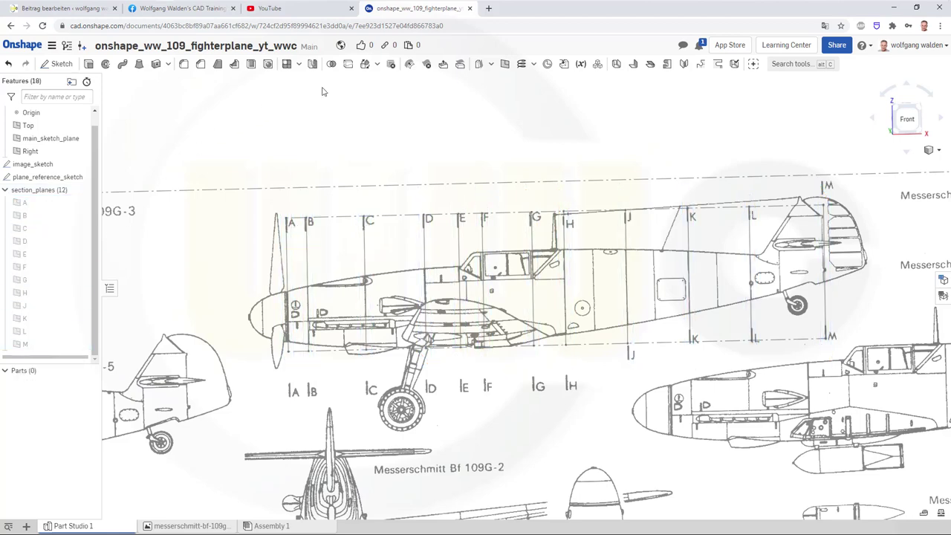
pyautogui.moveTo(41, 177)
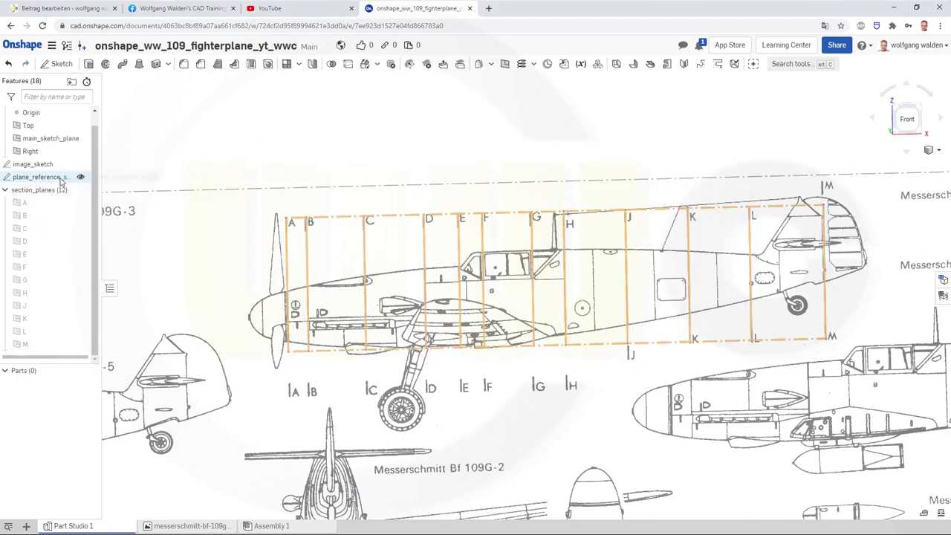
# - Turn the plane_reference_sketch visibility off and then back on
pyautogui.click(82, 179)
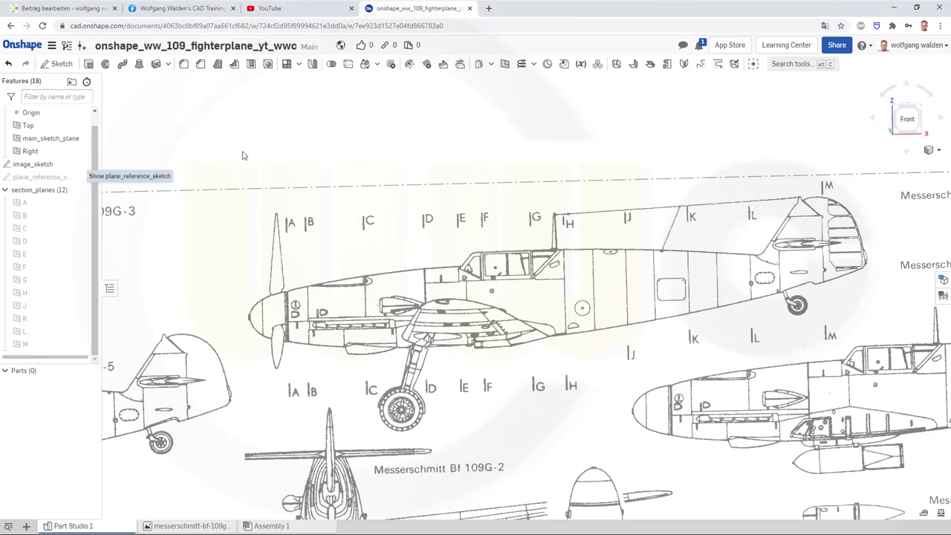
pyautogui.scroll(2, 498, 334)
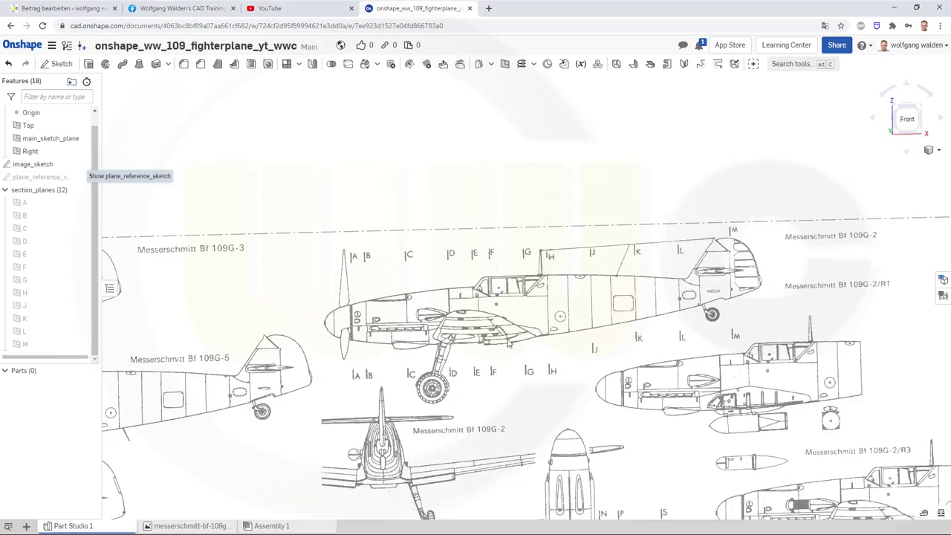
pyautogui.scroll(-2, 538, 311)
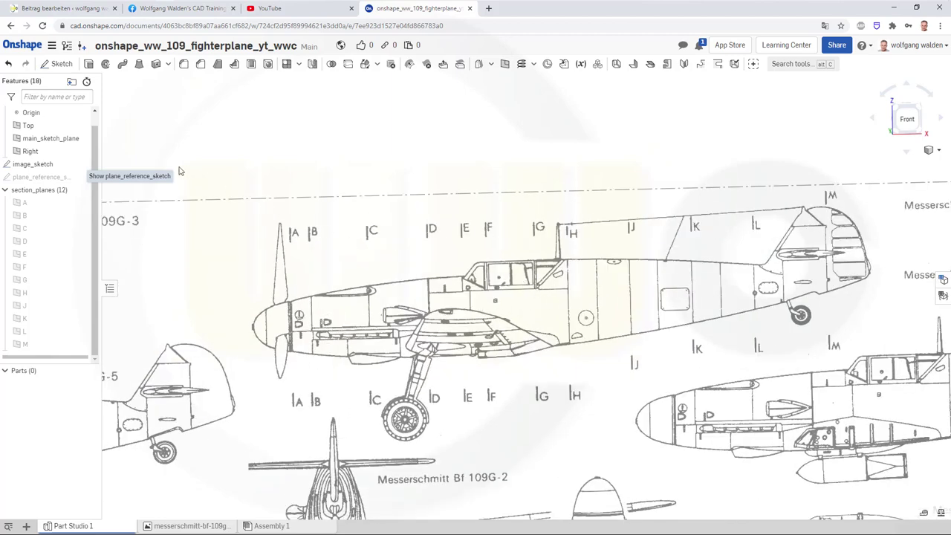
pyautogui.click(80, 176)
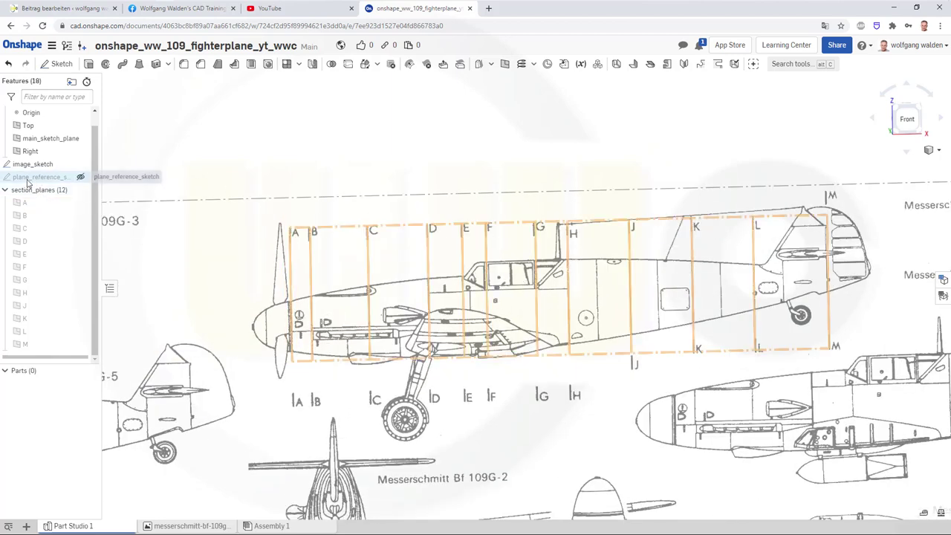
pyautogui.click(81, 179)
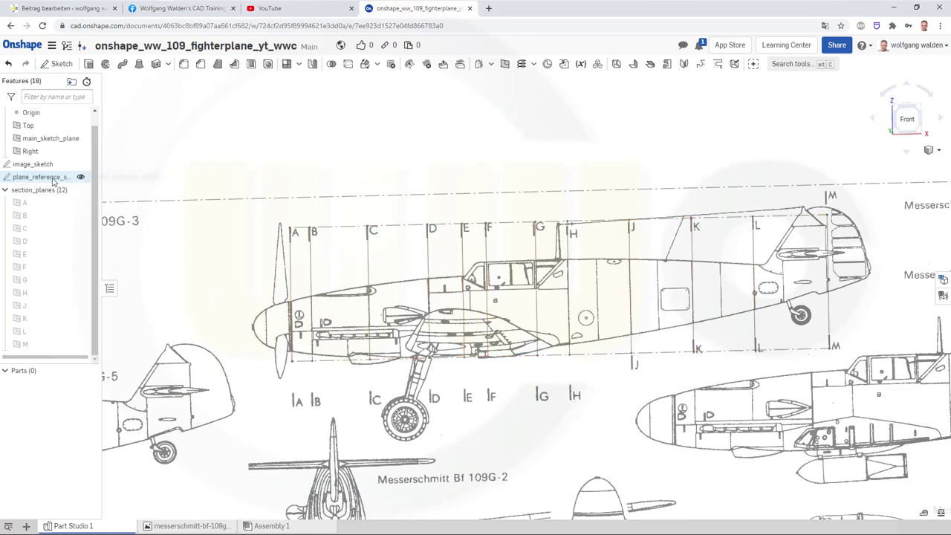
# - In plane_reference_sketch, draw a line along the cockpit sill from before section D to past H
pyautogui.doubleClick(54, 181)
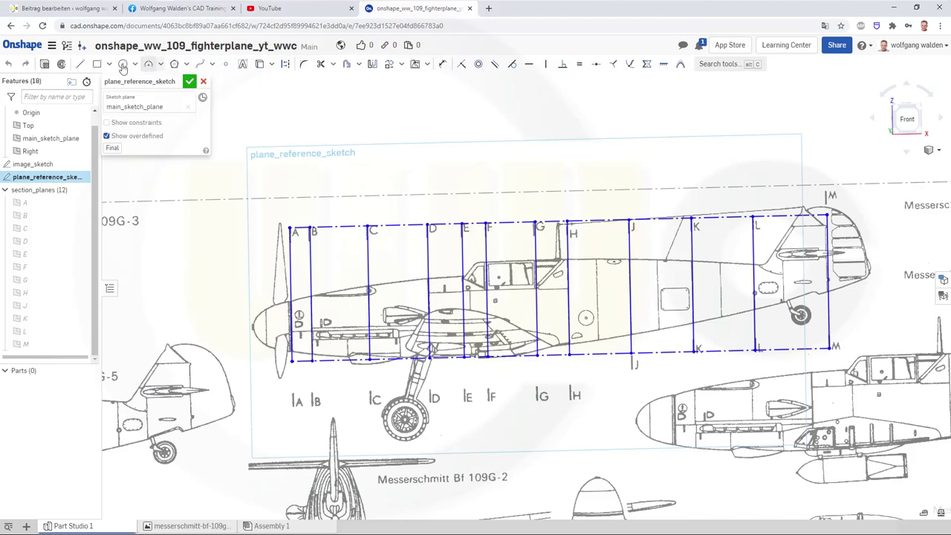
pyautogui.click(80, 63)
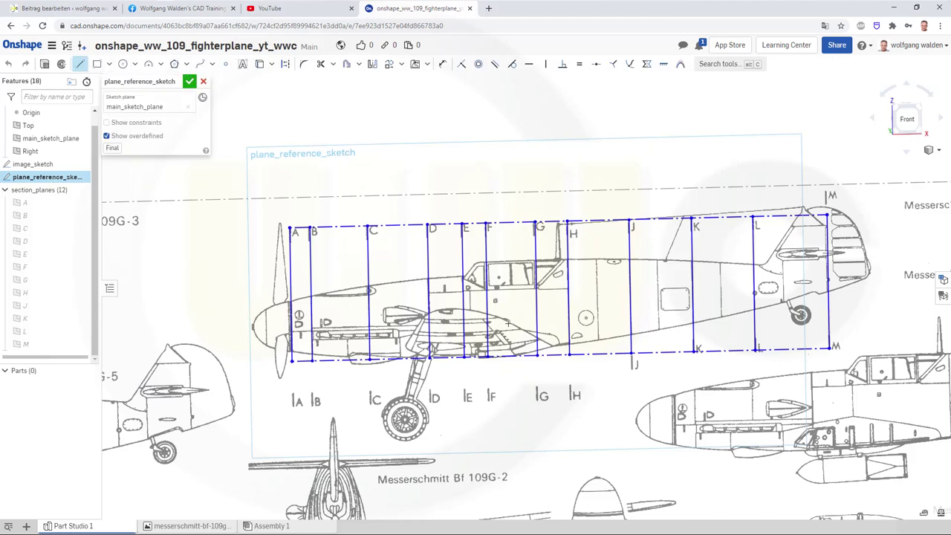
pyautogui.scroll(2, 502, 320)
pyautogui.scroll(2, 398, 282)
pyautogui.click(294, 254)
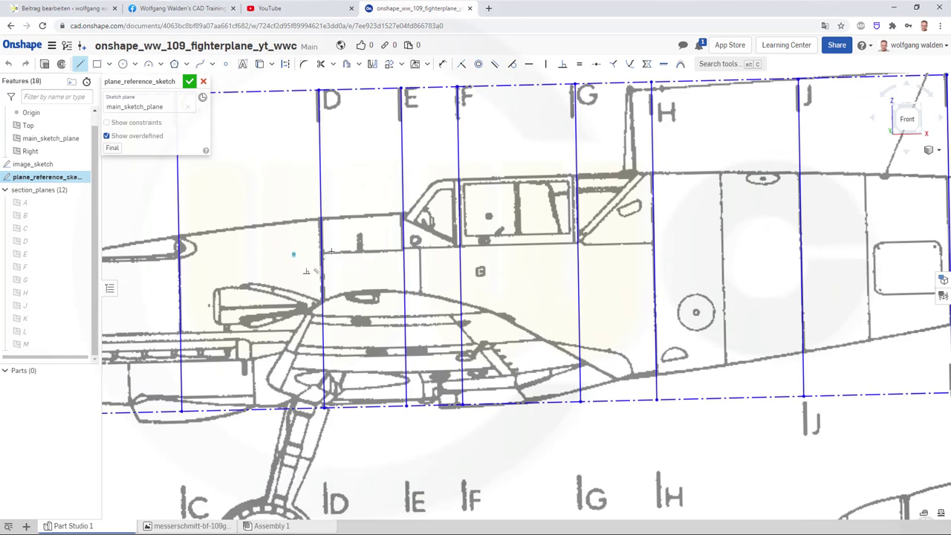
pyautogui.click(674, 238)
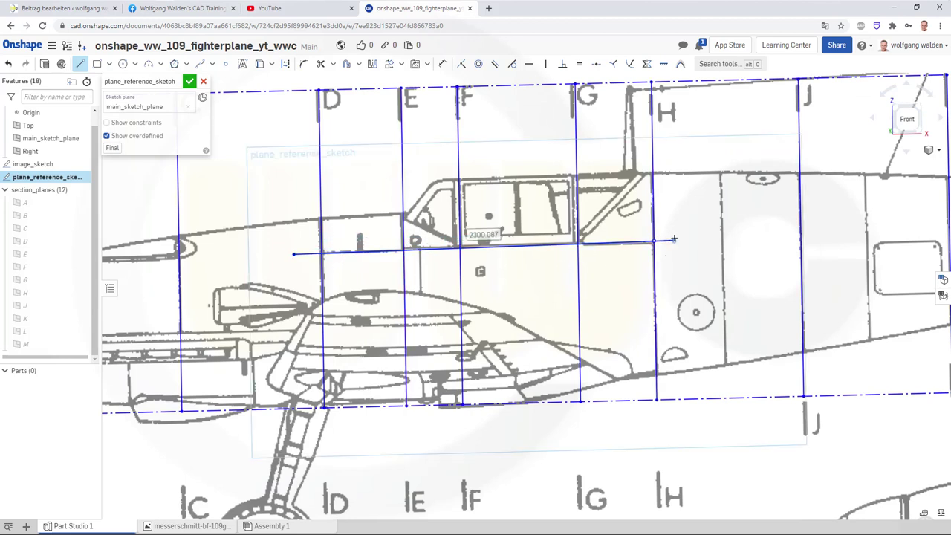
pyautogui.press('Escape')
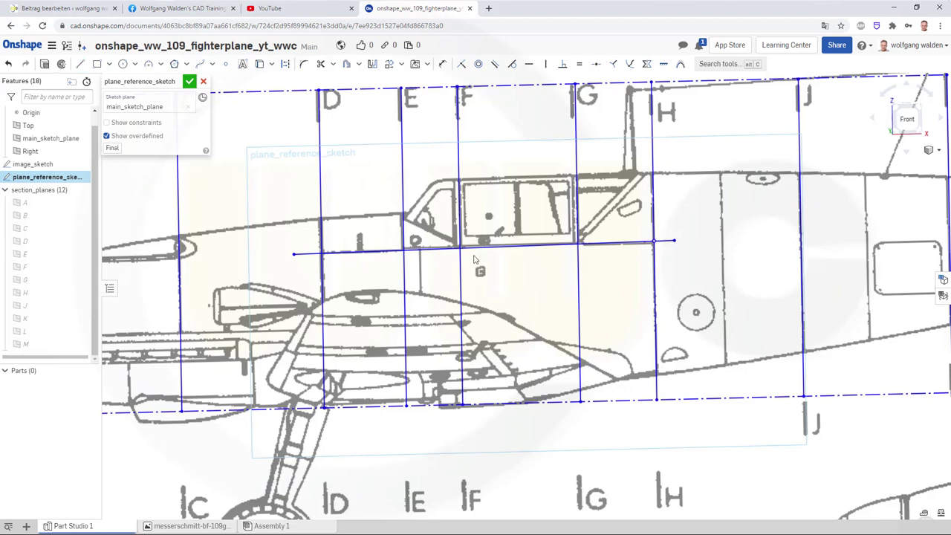
pyautogui.click(189, 82)
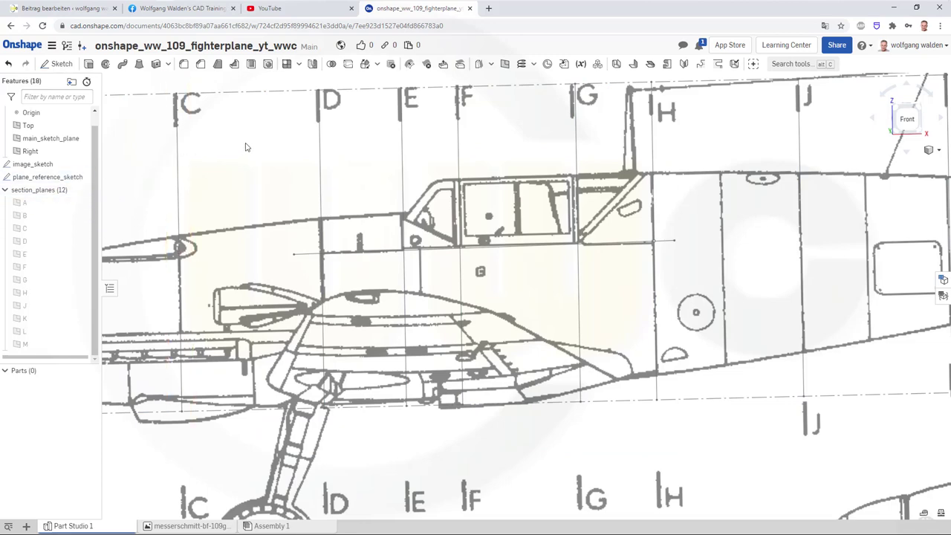
# - Create Plane 1 as a Line angle plane from the Top plane about the cockpit line at 90 deg
pyautogui.scroll(-3, 253, 151)
pyautogui.scroll(-2, 269, 158)
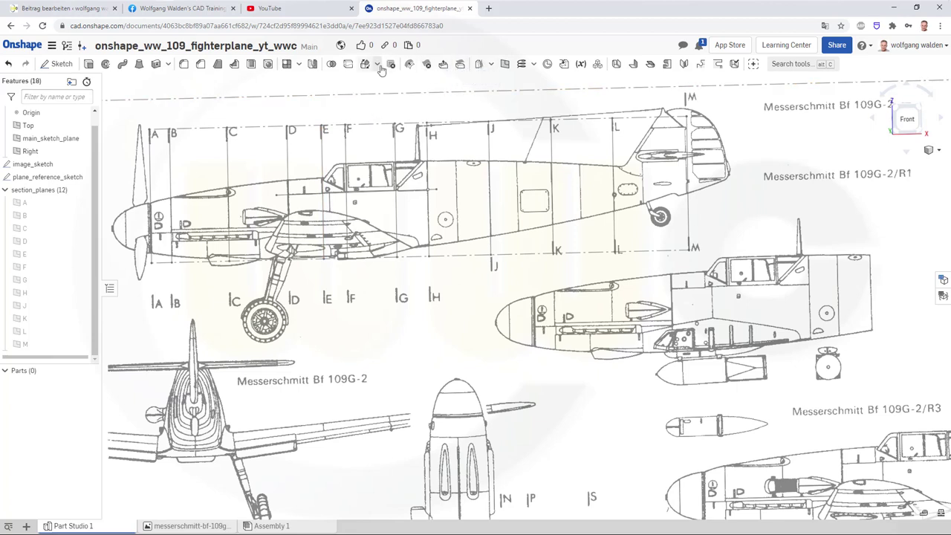
pyautogui.click(505, 64)
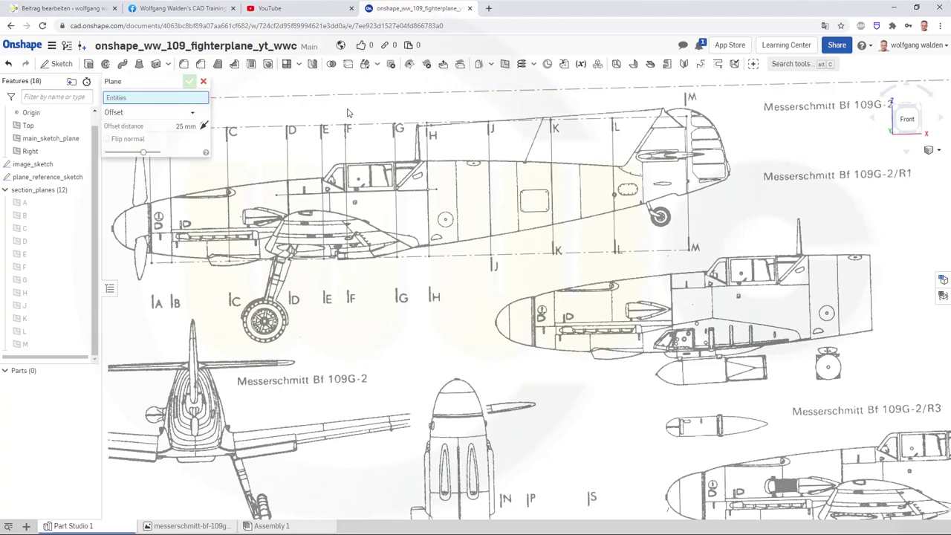
pyautogui.click(30, 125)
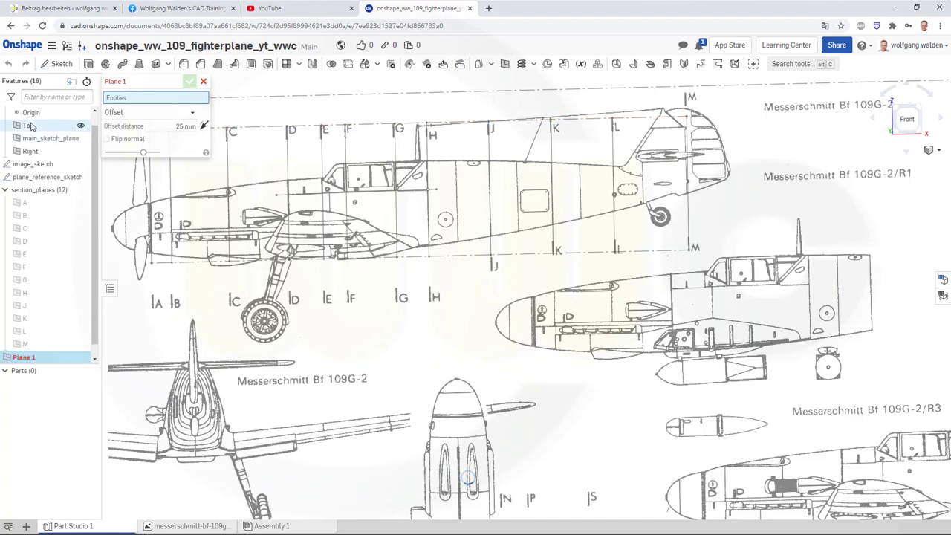
pyautogui.click(195, 115)
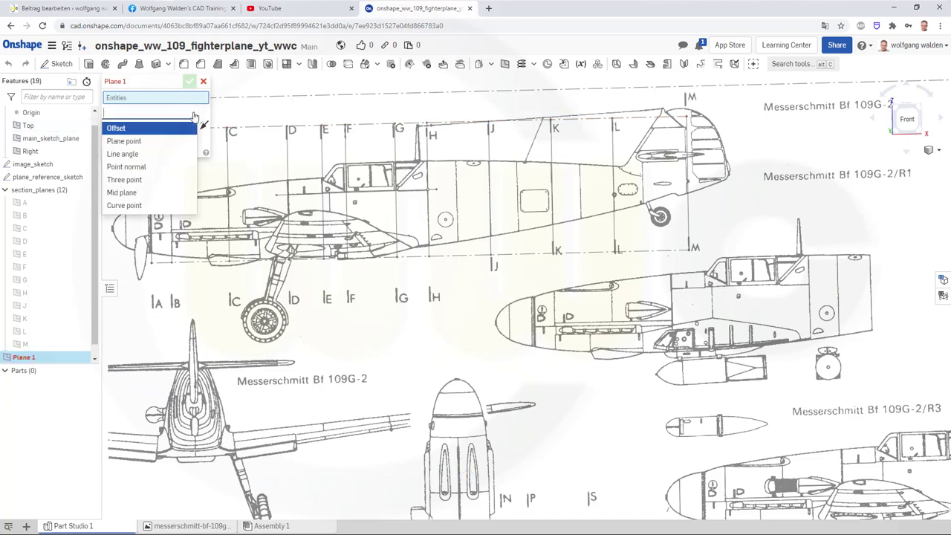
pyautogui.click(144, 158)
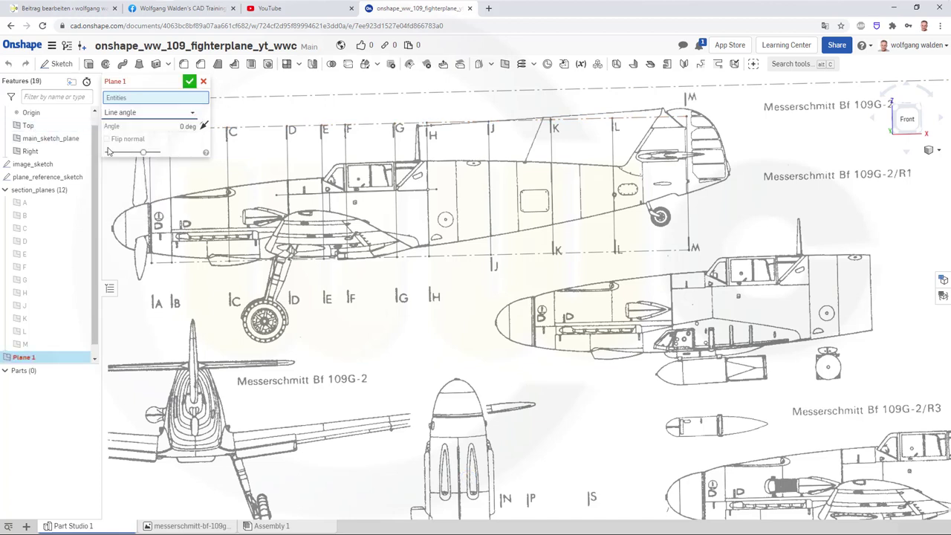
pyautogui.click(28, 127)
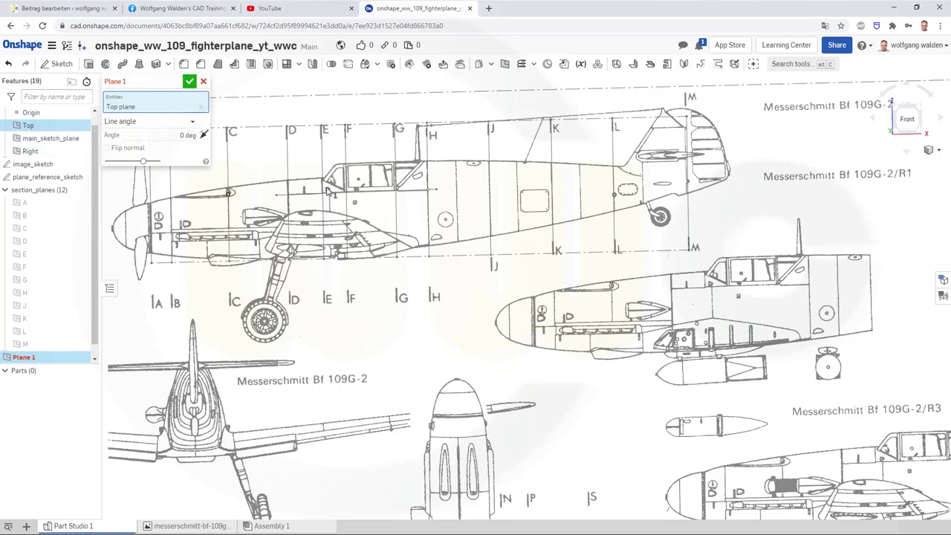
pyautogui.click(296, 196)
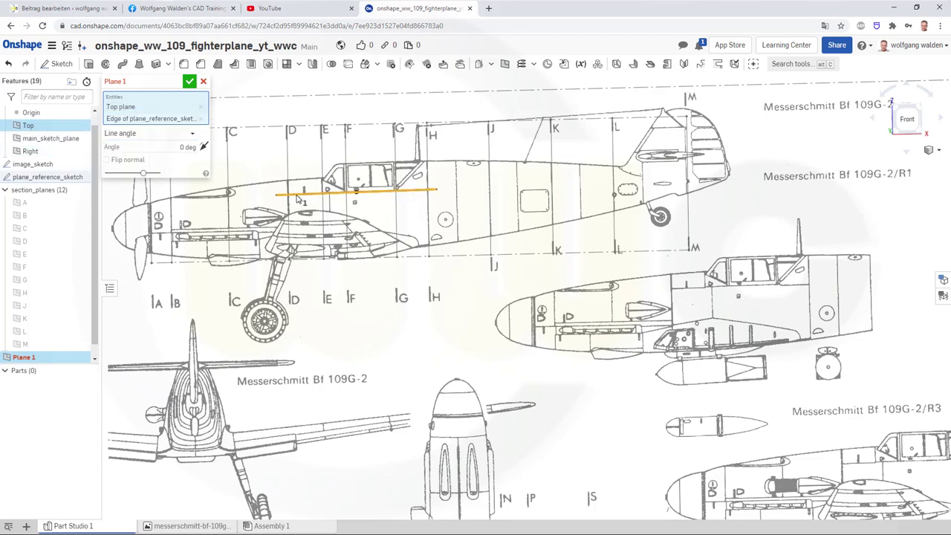
pyautogui.click(174, 146)
pyautogui.write('90')
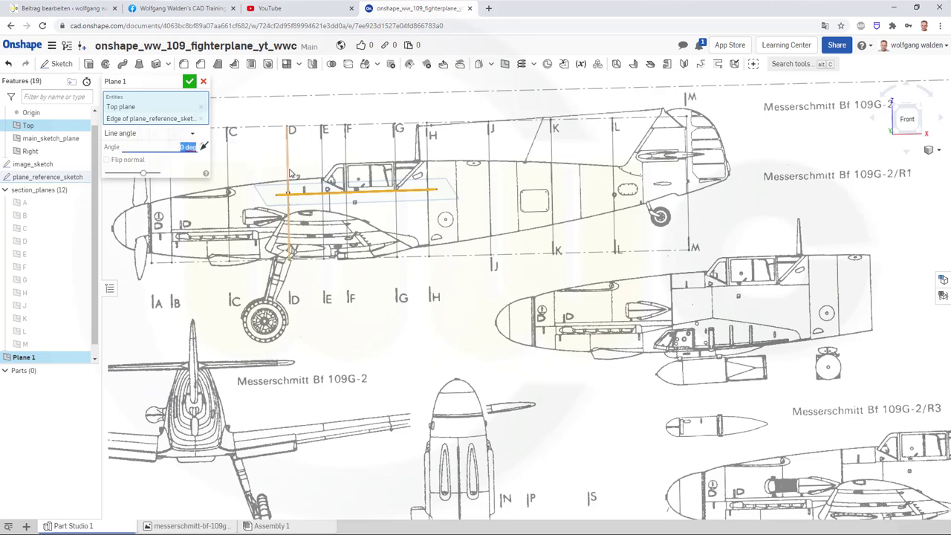
pyautogui.press('Return')
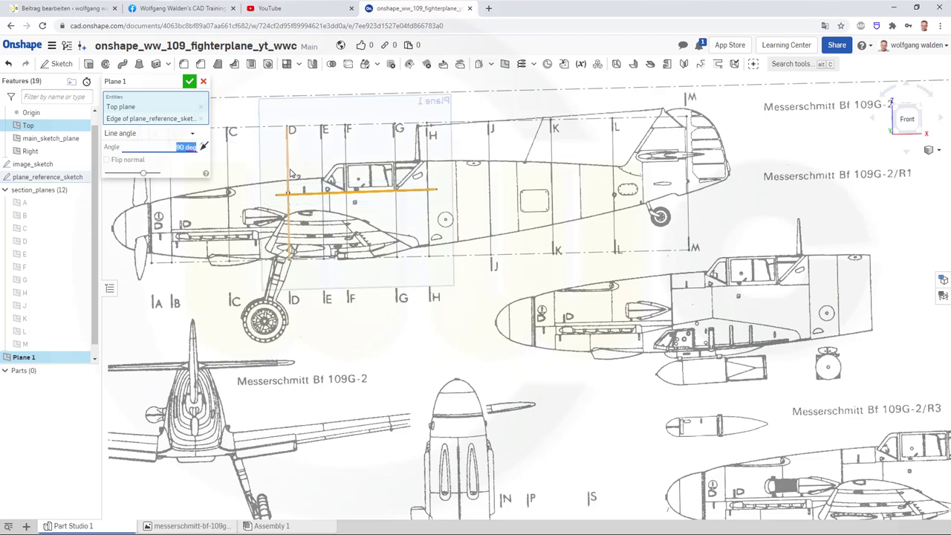
pyautogui.click(188, 83)
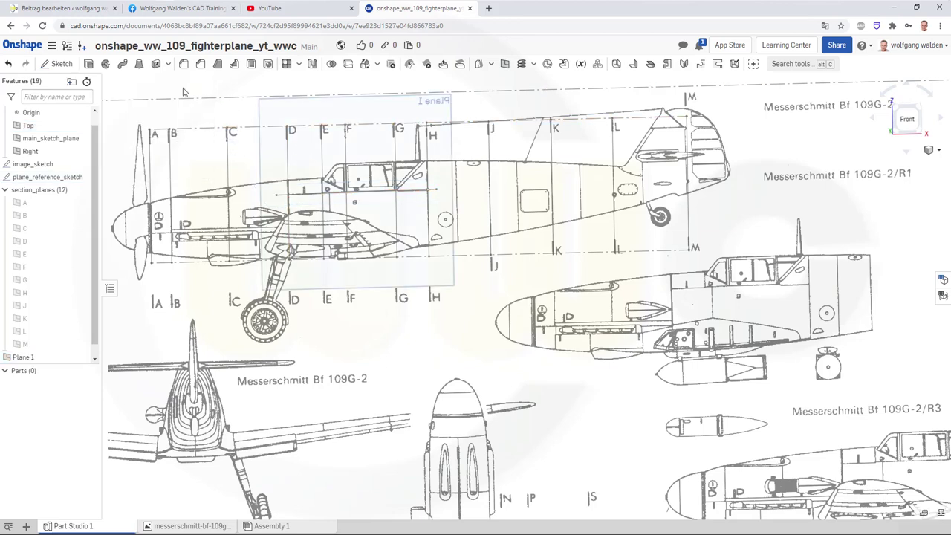
# - Change Plane 1's angle from 90 deg to 0 deg
pyautogui.moveTo(296, 213)
pyautogui.mouseDown(button='right')
pyautogui.moveTo(334, 301)
pyautogui.moveTo(321, 257)
pyautogui.moveTo(319, 270)
pyautogui.mouseUp(button='right')
pyautogui.scroll(2, 335, 364)
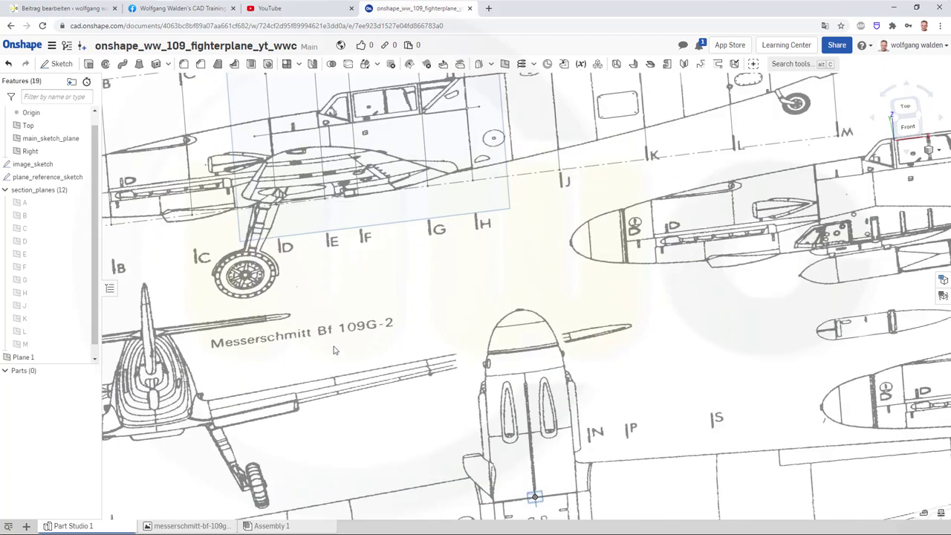
pyautogui.scroll(2, 297, 279)
pyautogui.scroll(2, 194, 284)
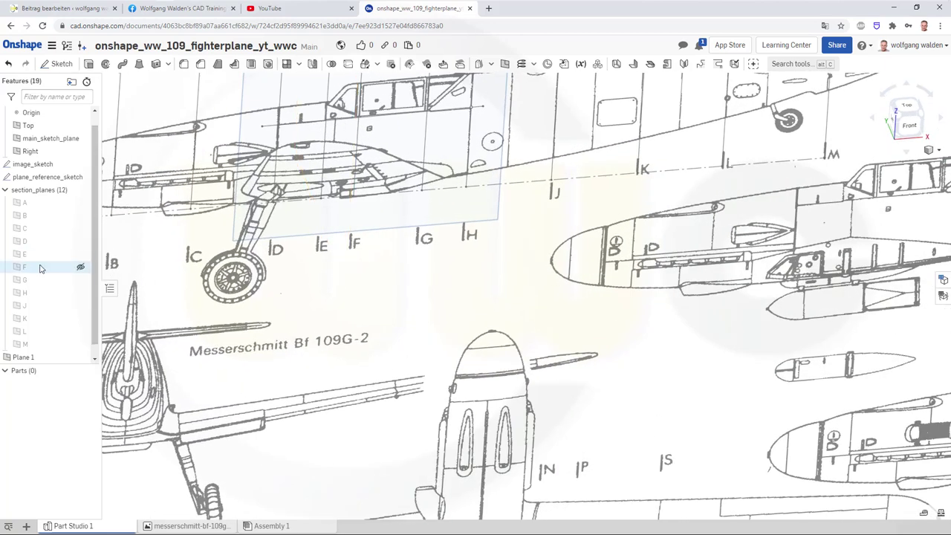
pyautogui.doubleClick(17, 357)
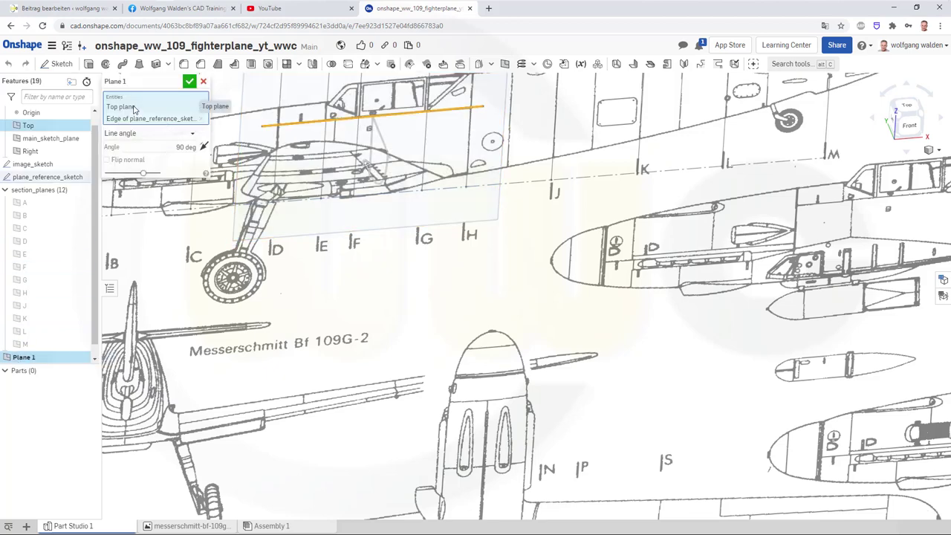
pyautogui.click(185, 147)
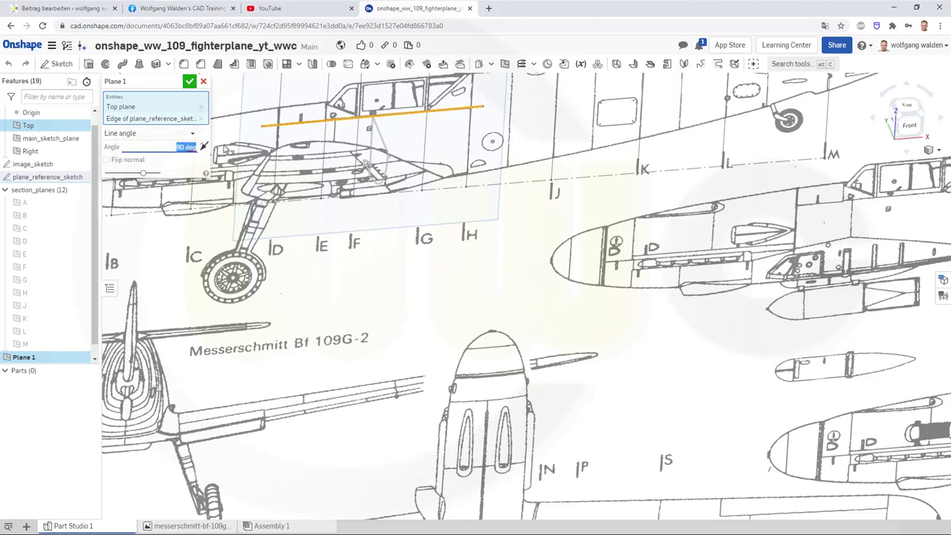
pyautogui.write('0')
pyautogui.press('Return')
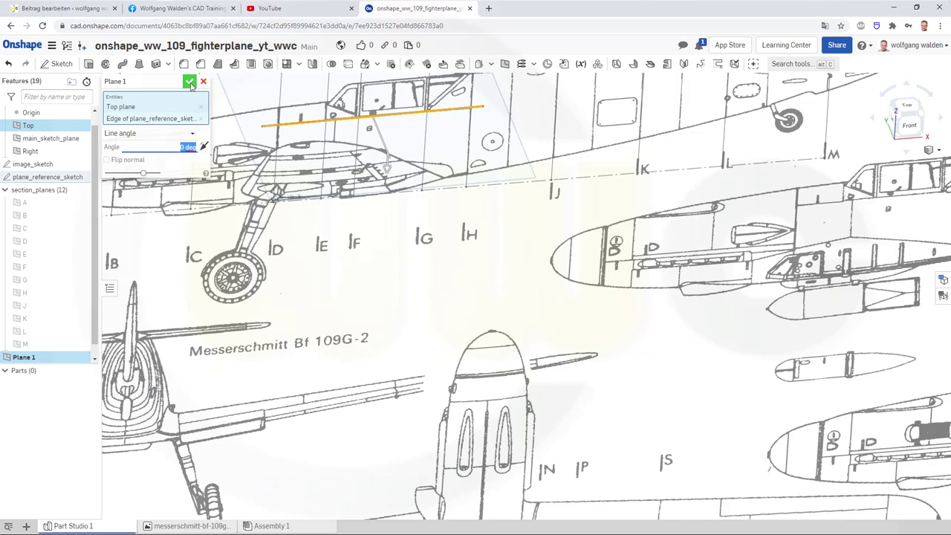
pyautogui.click(191, 84)
# - Rename Plane 1 to split_plane
pyautogui.scroll(1, 337, 226)
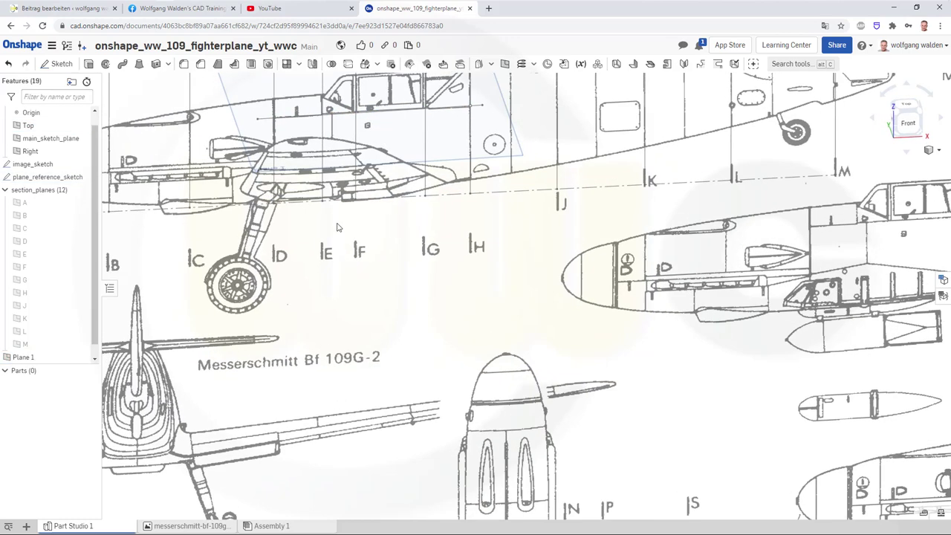
pyautogui.scroll(1, 337, 226)
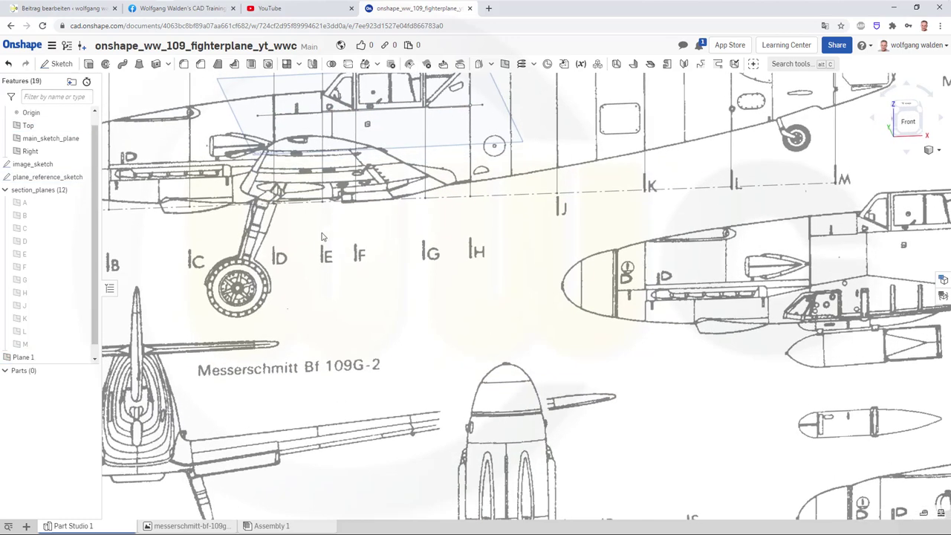
pyautogui.rightClick(31, 361)
pyautogui.click(66, 369)
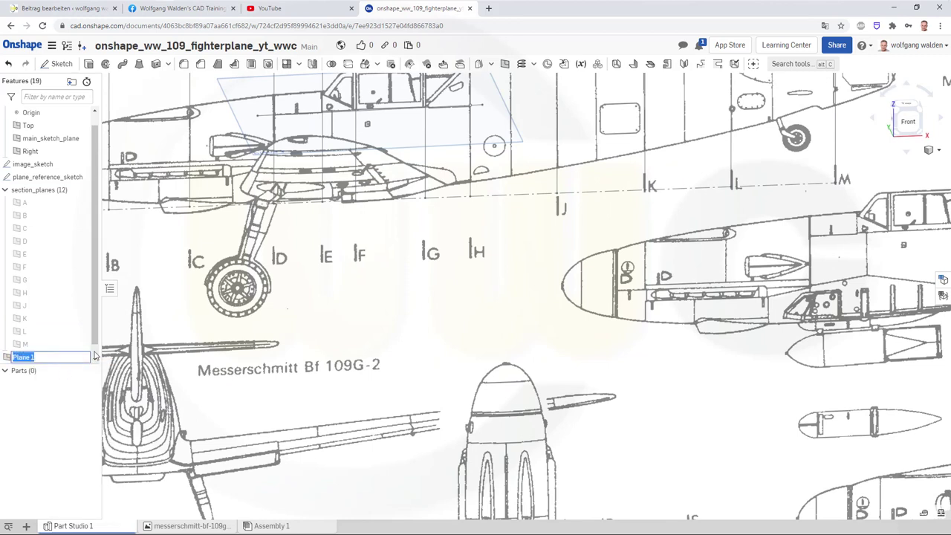
pyautogui.write('split_p')
pyautogui.press('Return')
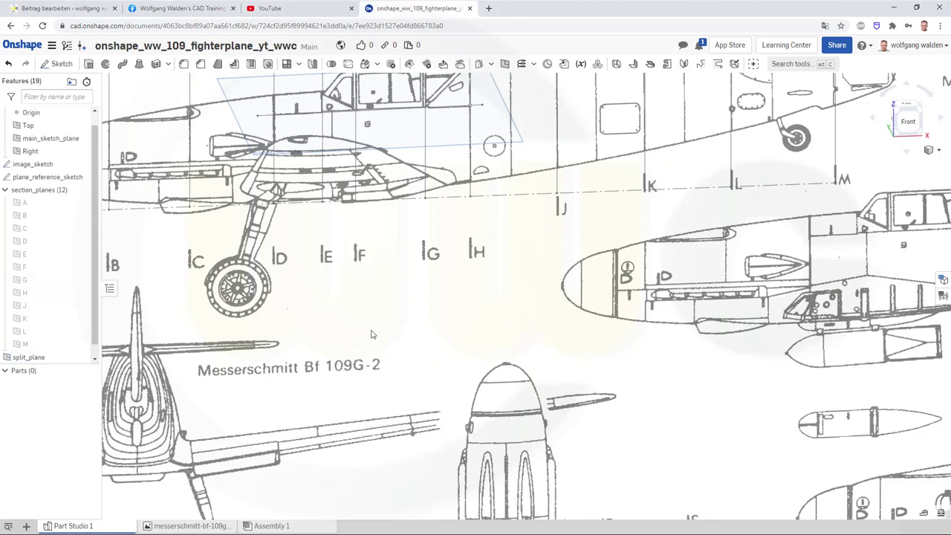
# - Collapse the section_planes folder and hide split_plane
pyautogui.click(6, 190)
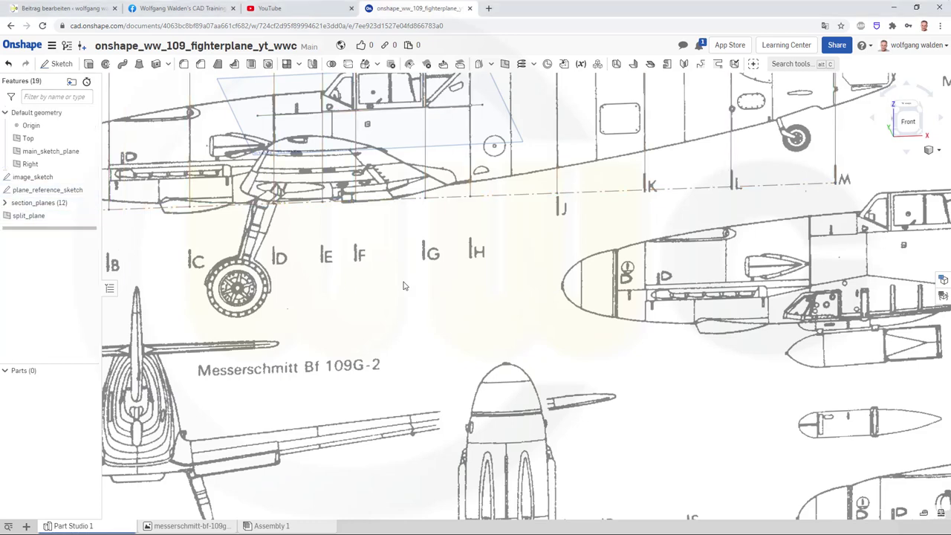
pyautogui.scroll(-2, 450, 295)
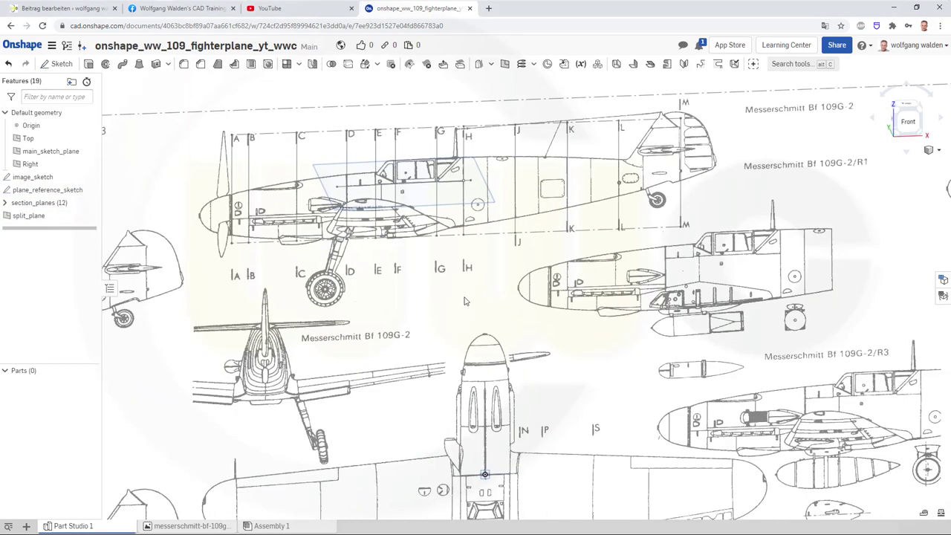
pyautogui.scroll(-2, 472, 303)
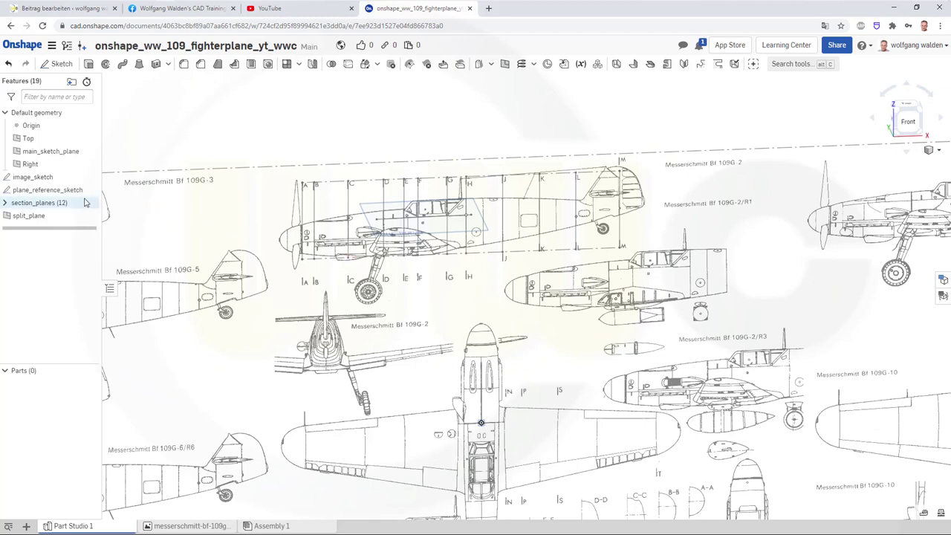
pyautogui.moveTo(29, 215)
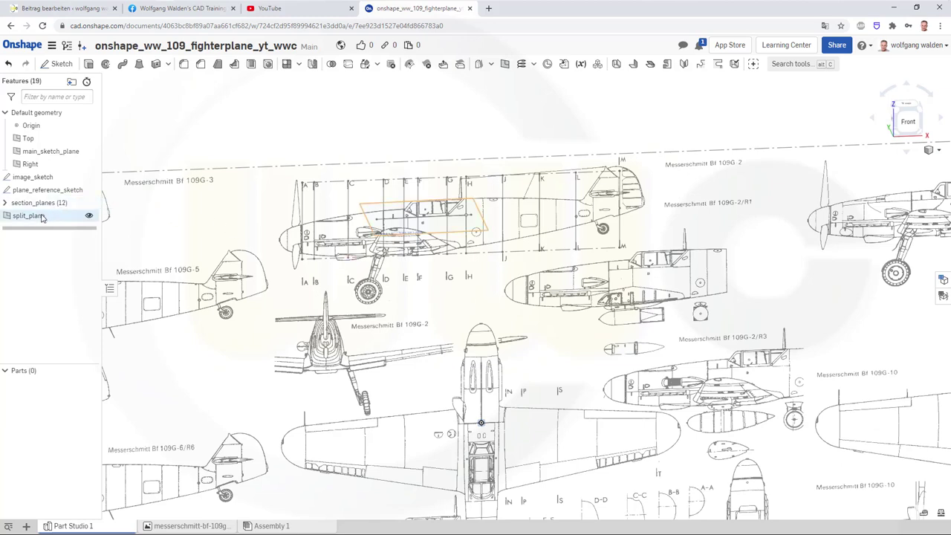
pyautogui.click(88, 216)
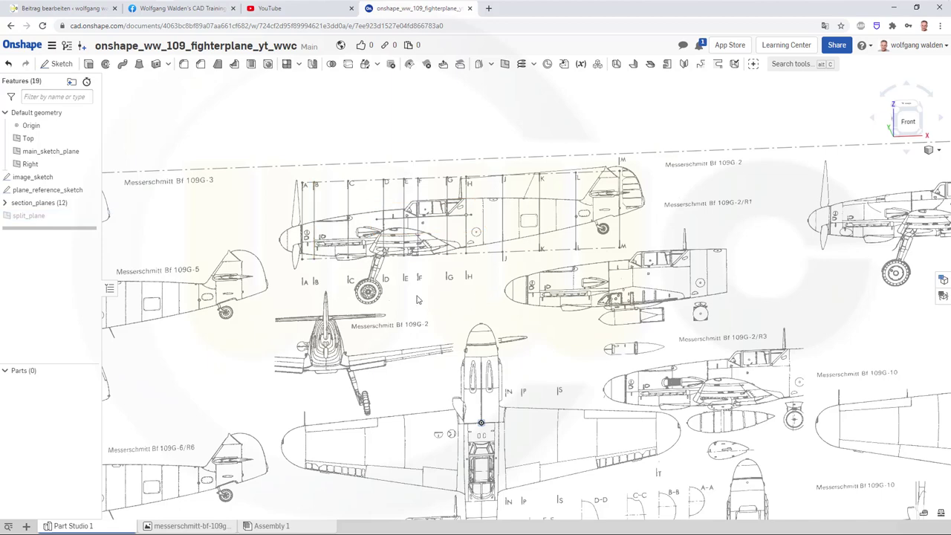
pyautogui.scroll(-3, 225, 251)
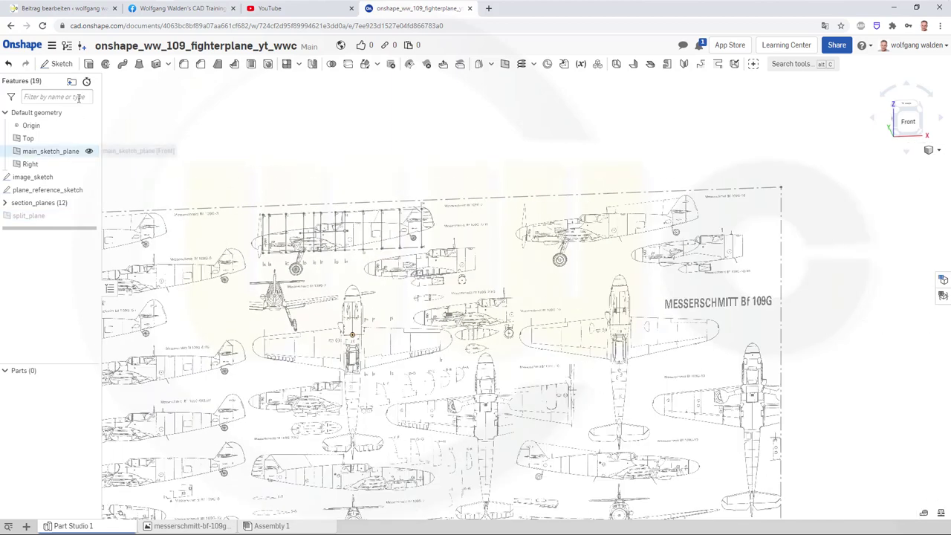
# - Start a new sketch on main_sketch_plane, viewed straight from the front
pyautogui.click(59, 64)
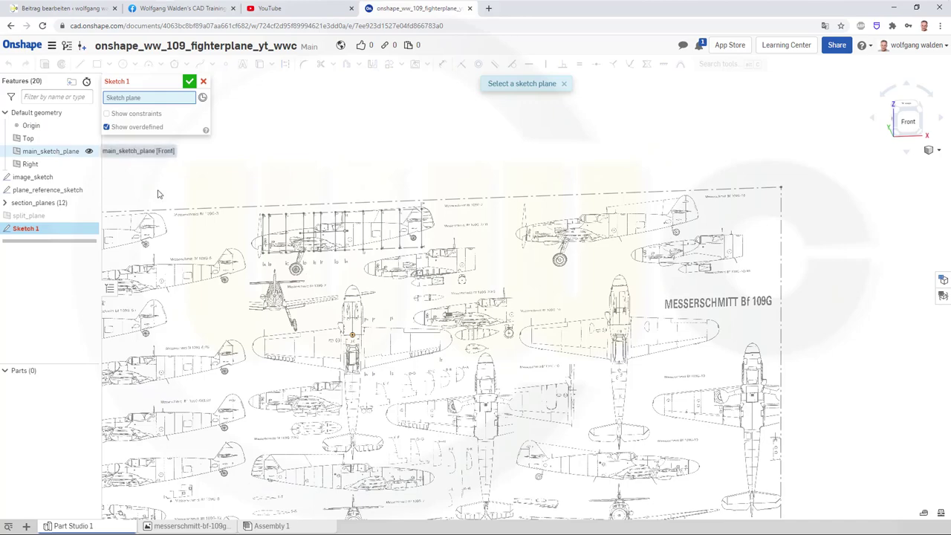
pyautogui.click(327, 303)
pyautogui.scroll(2, 299, 348)
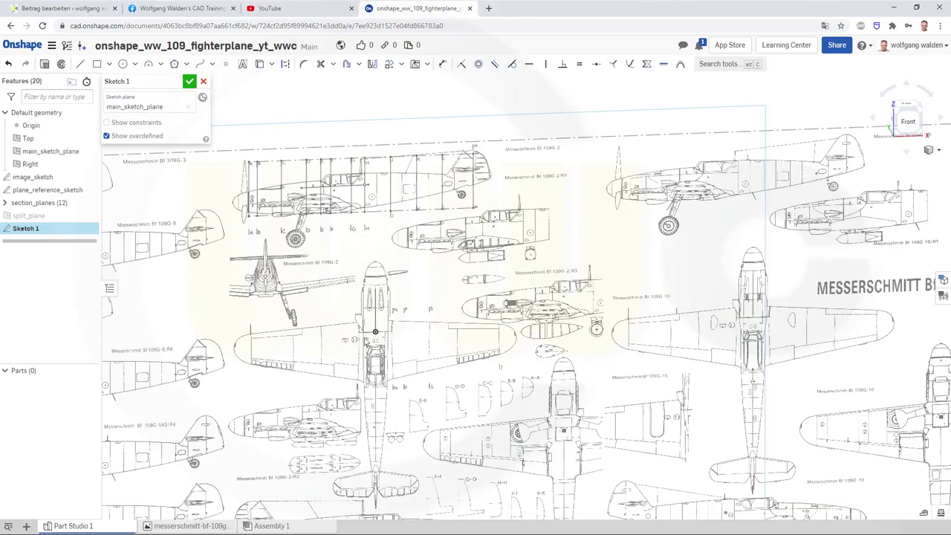
pyautogui.click(912, 126)
pyautogui.scroll(1, 508, 327)
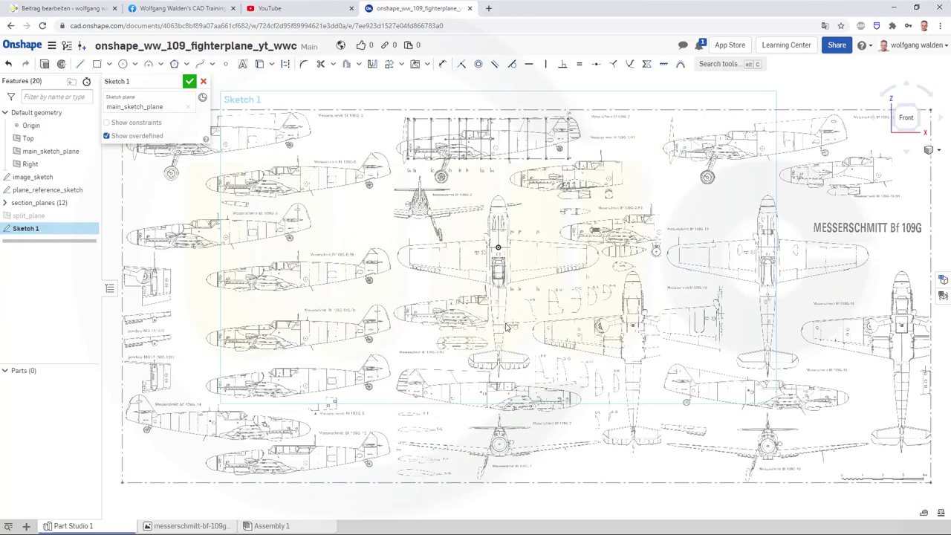
pyautogui.scroll(1, 562, 257)
pyautogui.scroll(2, 461, 189)
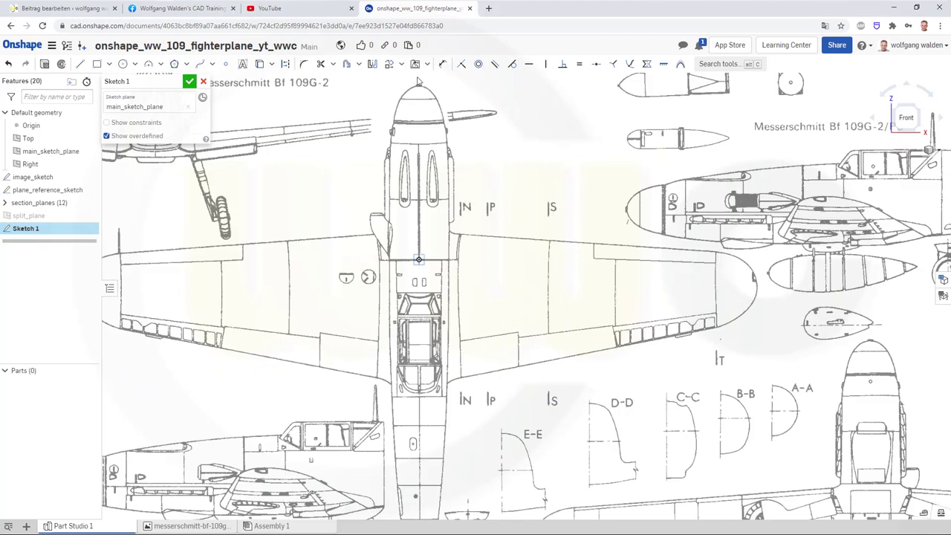
# - Draw a vertical line at station N between the upper and lower N marks
pyautogui.click(97, 63)
pyautogui.press('l')
pyautogui.click(463, 218)
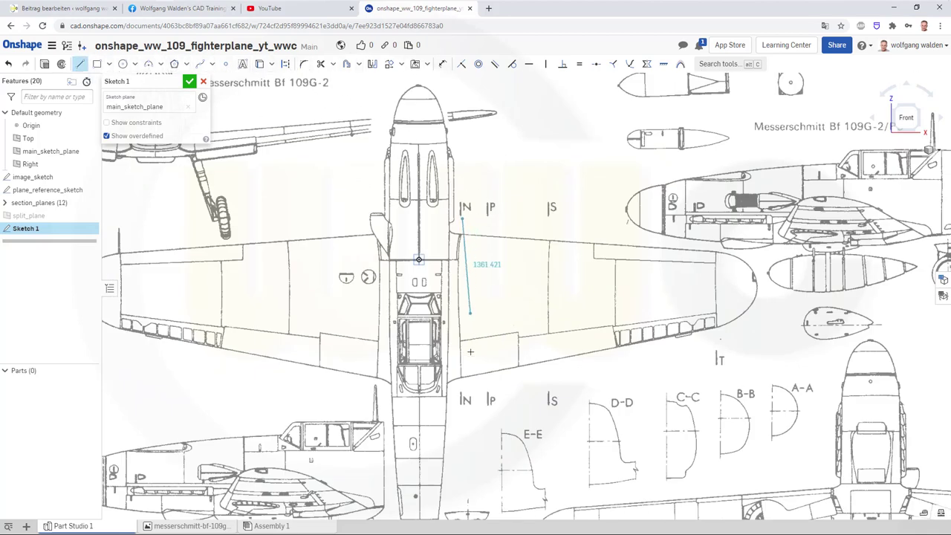
pyautogui.click(461, 401)
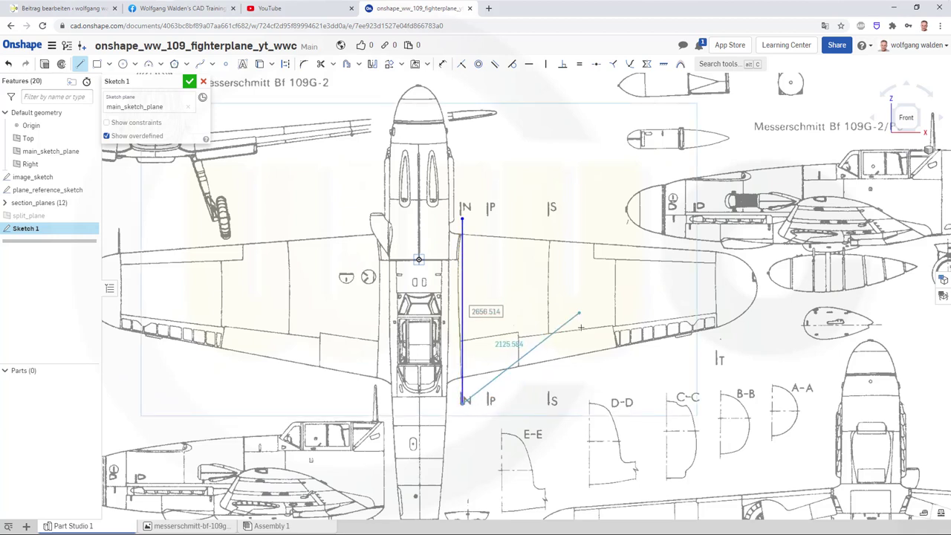
pyautogui.press('Escape')
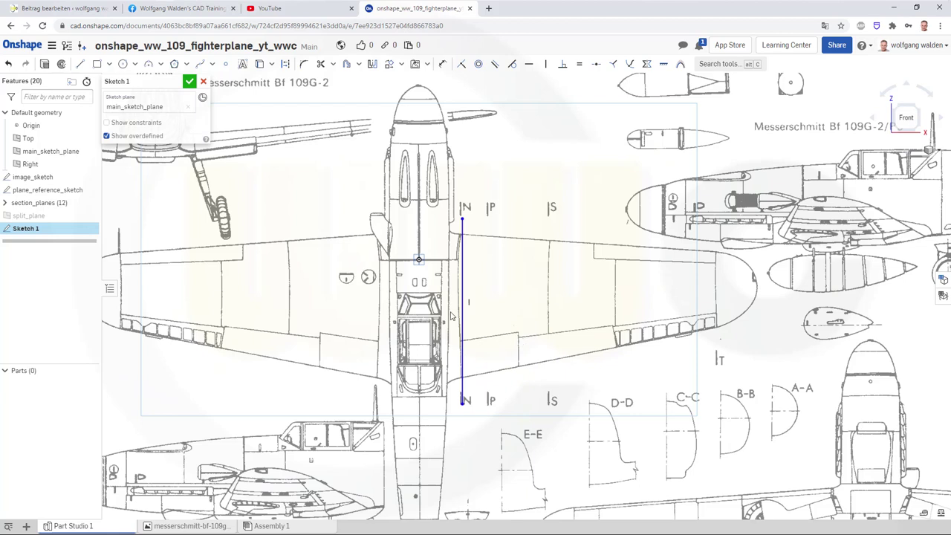
pyautogui.click(462, 313)
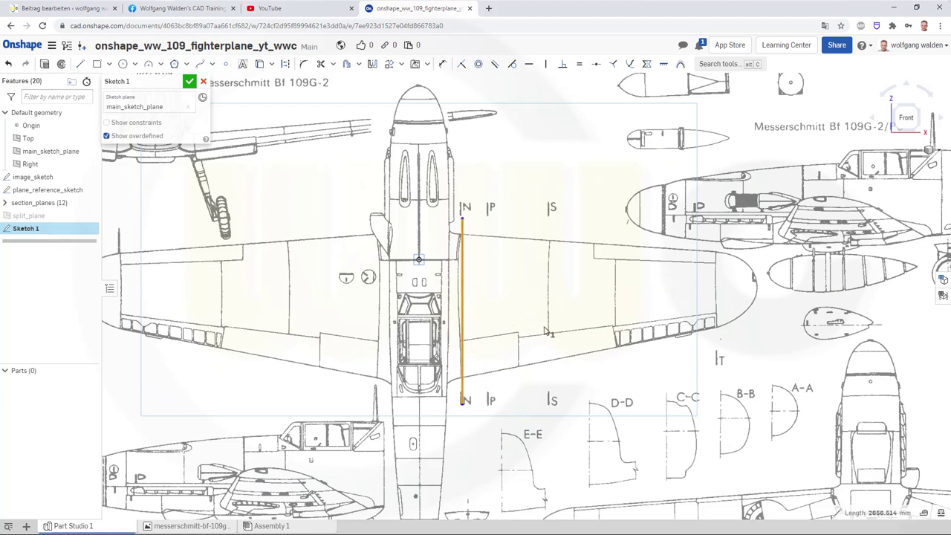
# - Paste copies of the vertical line at station T, near section D-D and further down
pyautogui.hotkey('ctrl', 'v')
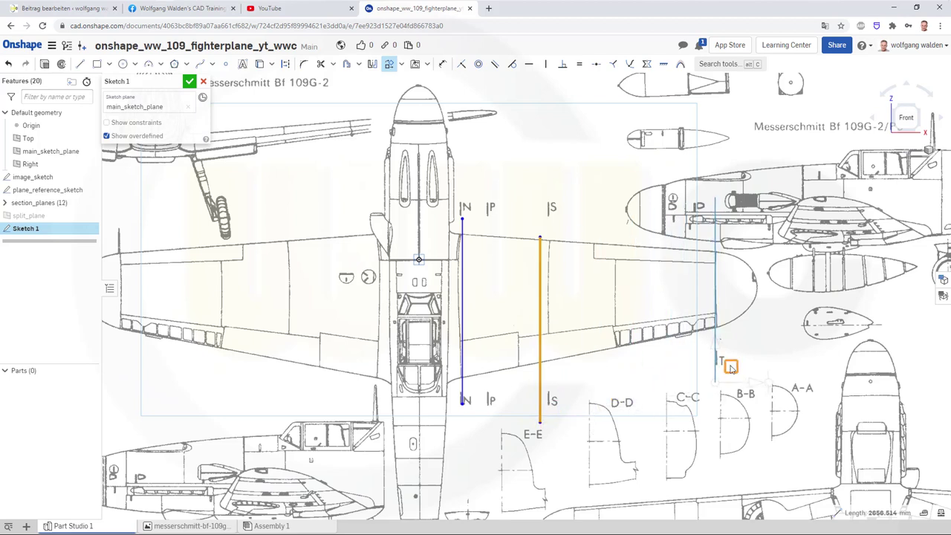
pyautogui.click(733, 367)
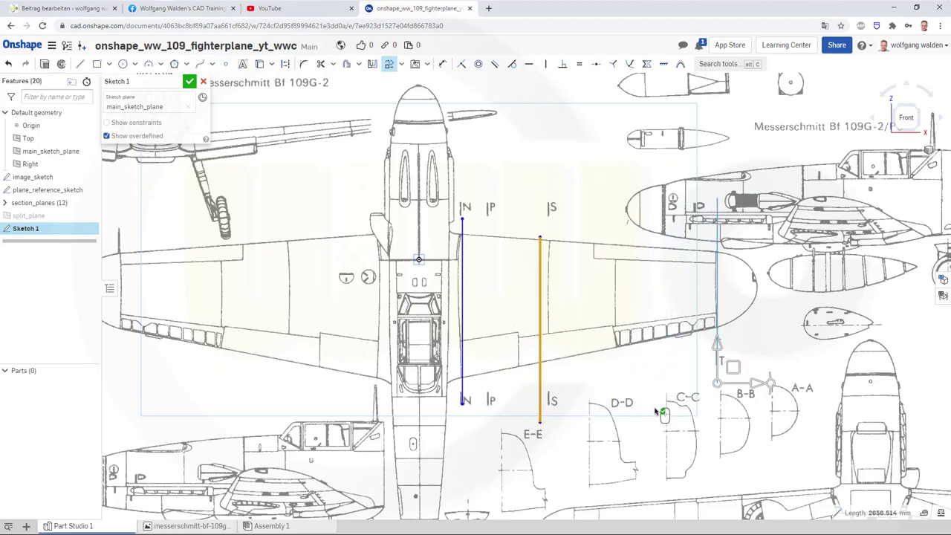
pyautogui.click(658, 381)
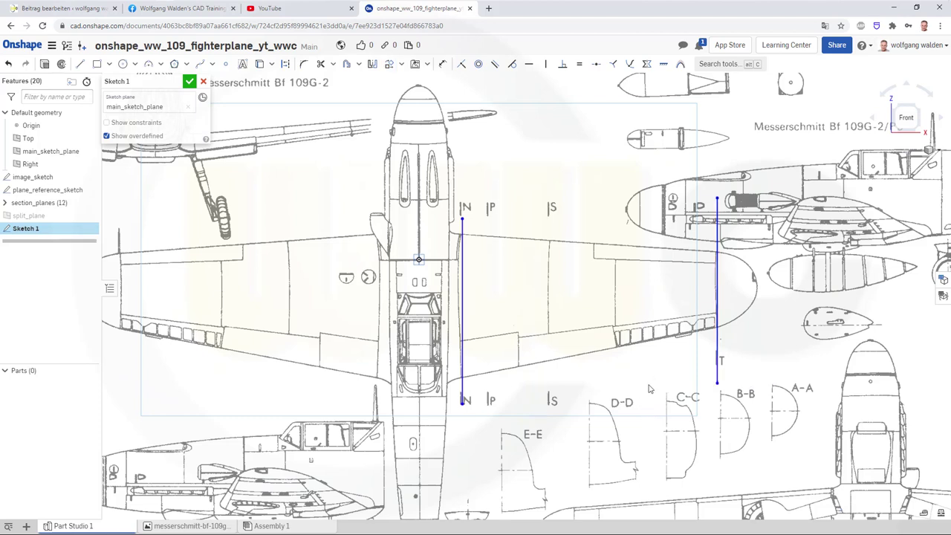
pyautogui.hotkey('ctrl', 'v')
pyautogui.click(643, 391)
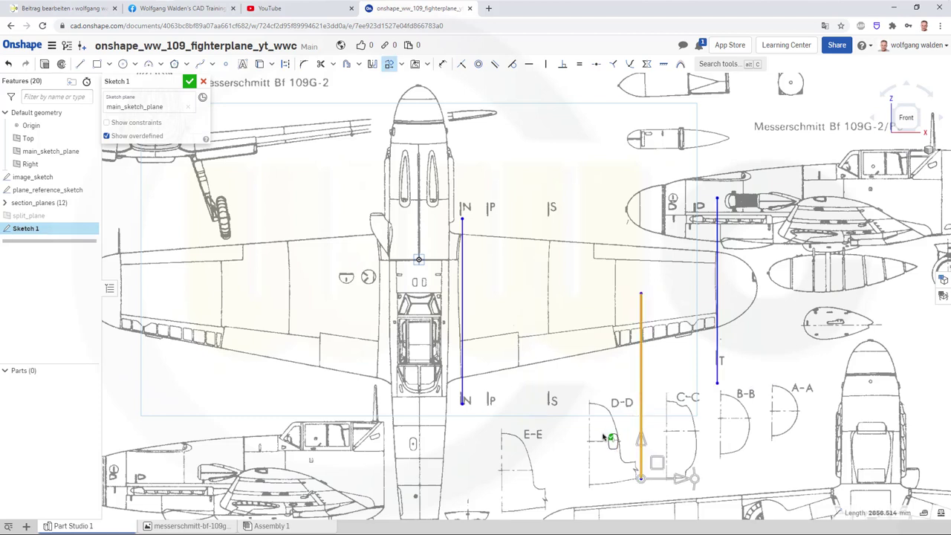
pyautogui.moveTo(580, 438); pyautogui.dragTo(590, 294, button='middle')
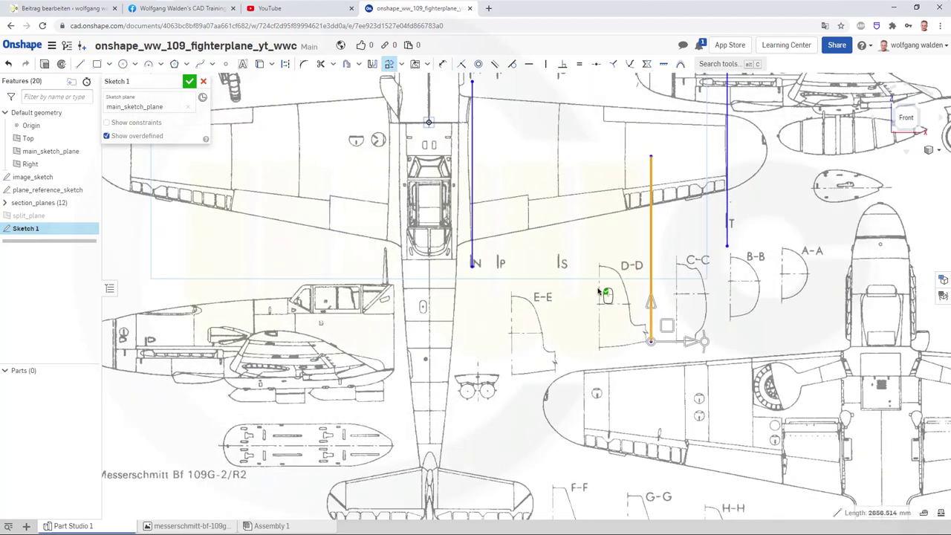
pyautogui.moveTo(587, 332); pyautogui.dragTo(583, 306, button='middle')
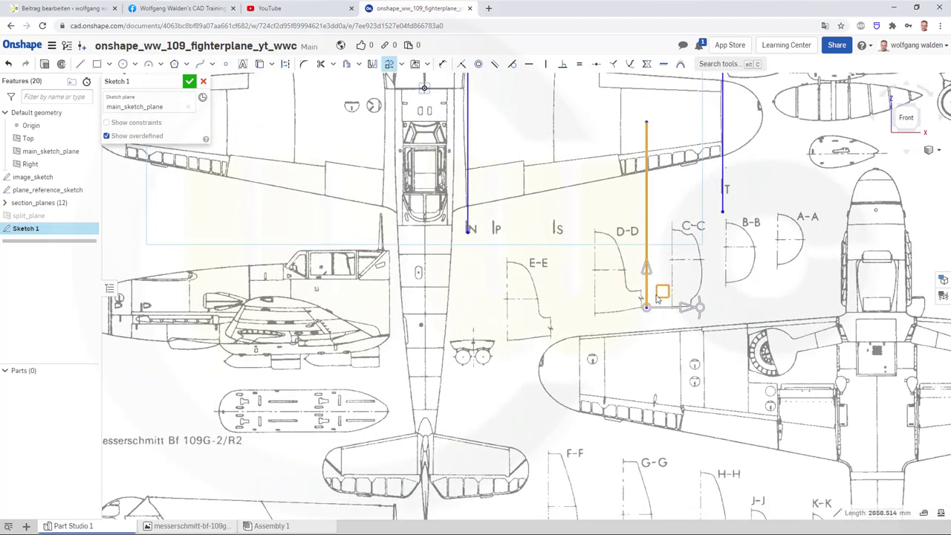
pyautogui.click(639, 311)
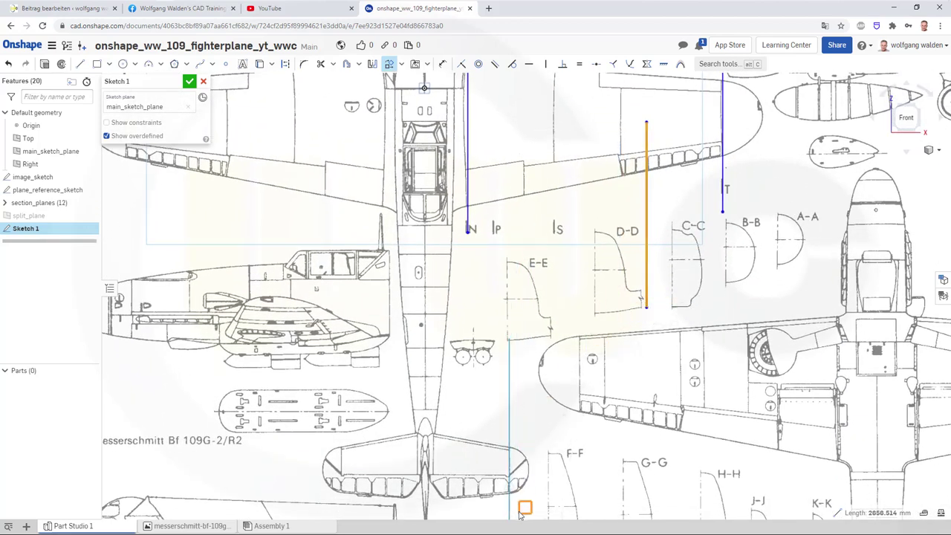
pyautogui.click(482, 378)
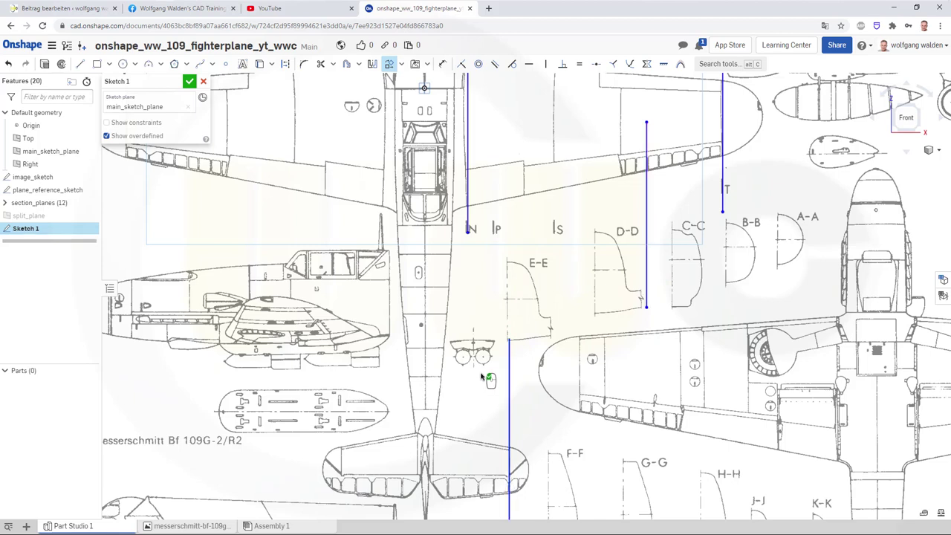
pyautogui.hotkey('ctrl', 'v')
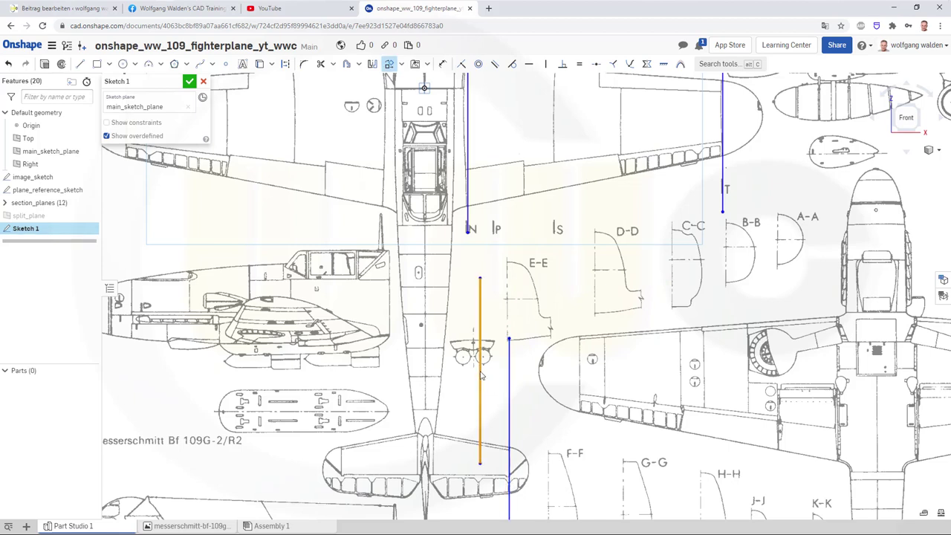
pyautogui.click(496, 448)
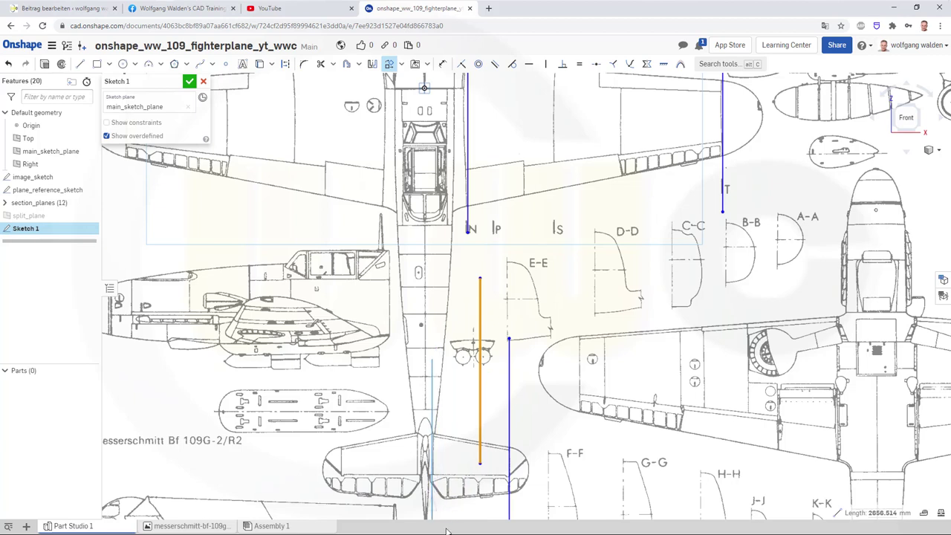
# - Move one line copy beside the fuselage centreline and extend its bottom end toward the tail
pyautogui.click(592, 411)
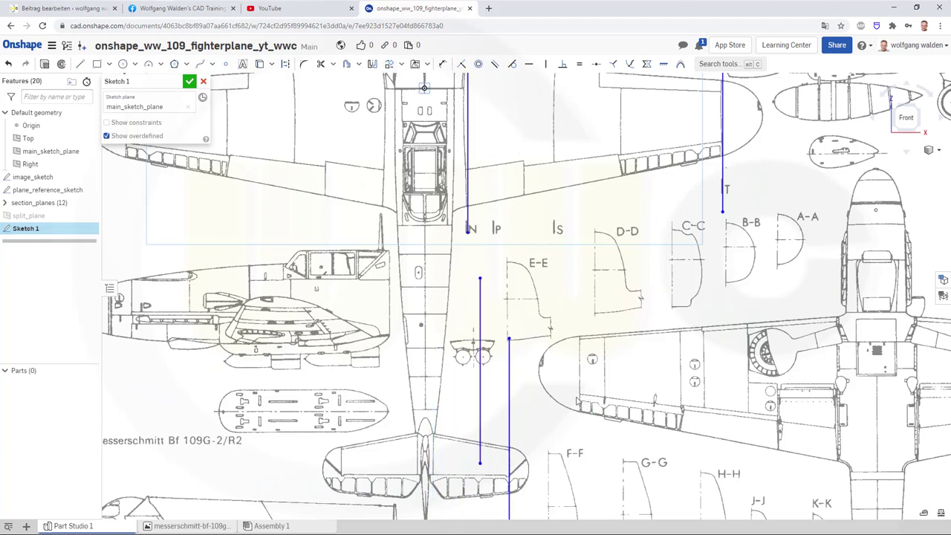
pyautogui.moveTo(481, 405)
pyautogui.mouseDown()
pyautogui.moveTo(434, 475)
pyautogui.moveTo(437, 441)
pyautogui.mouseUp()
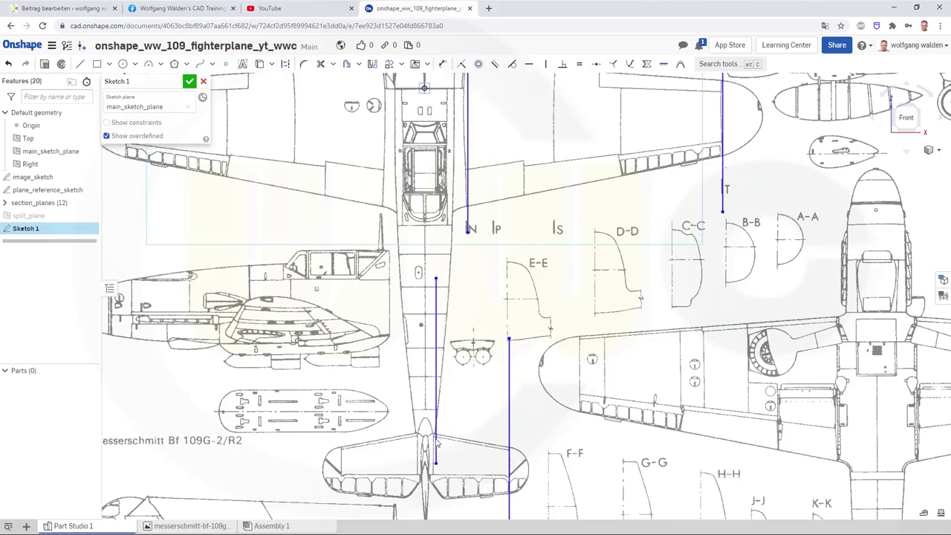
pyautogui.moveTo(438, 422)
pyautogui.mouseDown()
pyautogui.moveTo(428, 447)
pyautogui.moveTo(436, 446)
pyautogui.mouseUp()
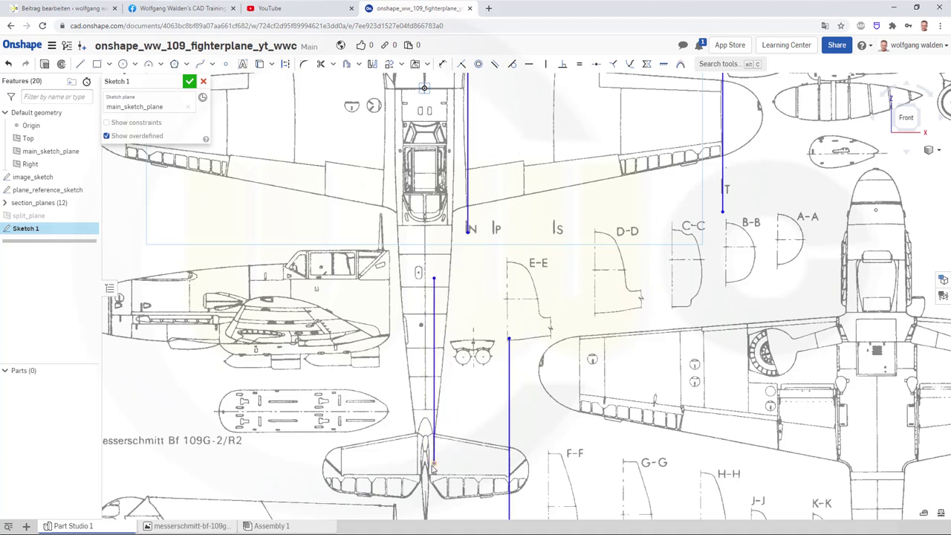
pyautogui.moveTo(434, 464); pyautogui.dragTo(435, 509)
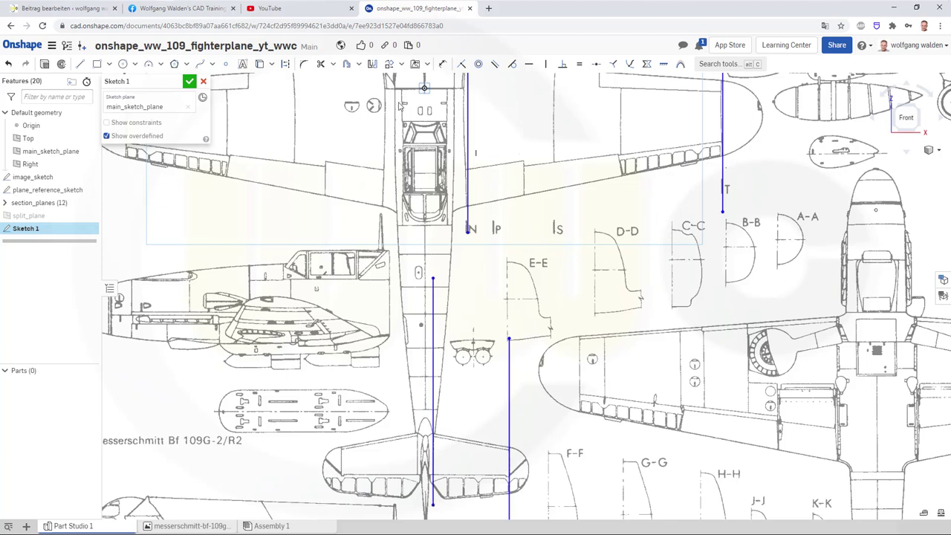
# - Dimension the first vertical line at 621.487 and the far right line at 4276.655
pyautogui.click(442, 66)
pyautogui.click(425, 90)
pyautogui.click(466, 180)
pyautogui.click(451, 186)
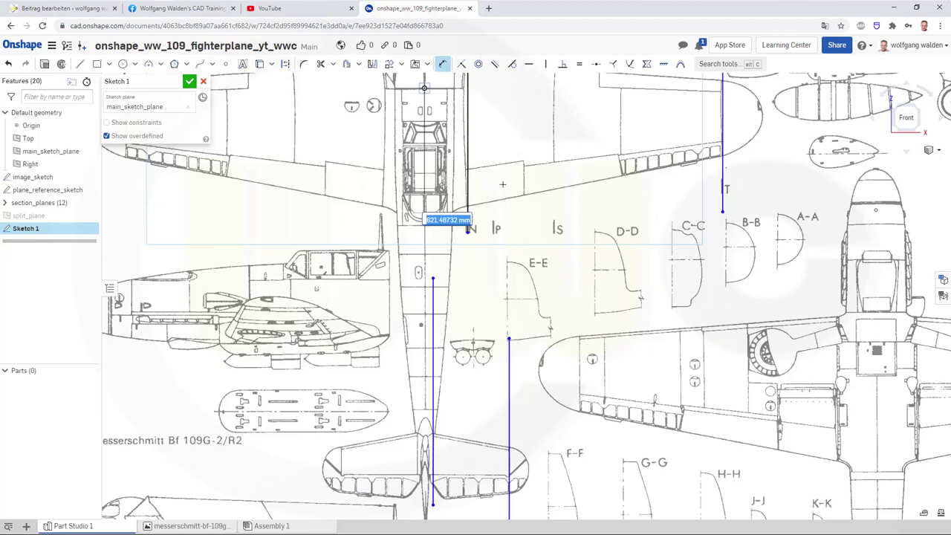
pyautogui.press('Return')
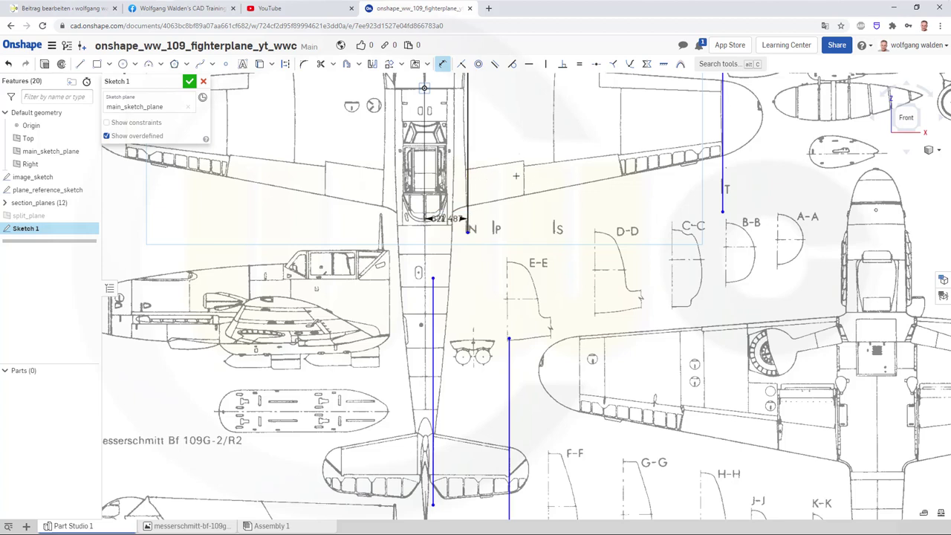
pyautogui.click(722, 171)
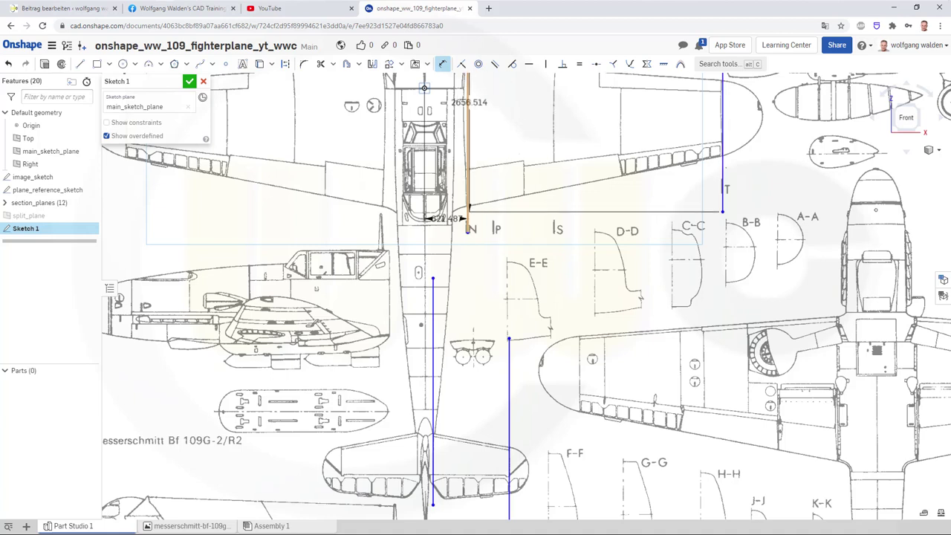
pyautogui.click(424, 88)
pyautogui.click(536, 131)
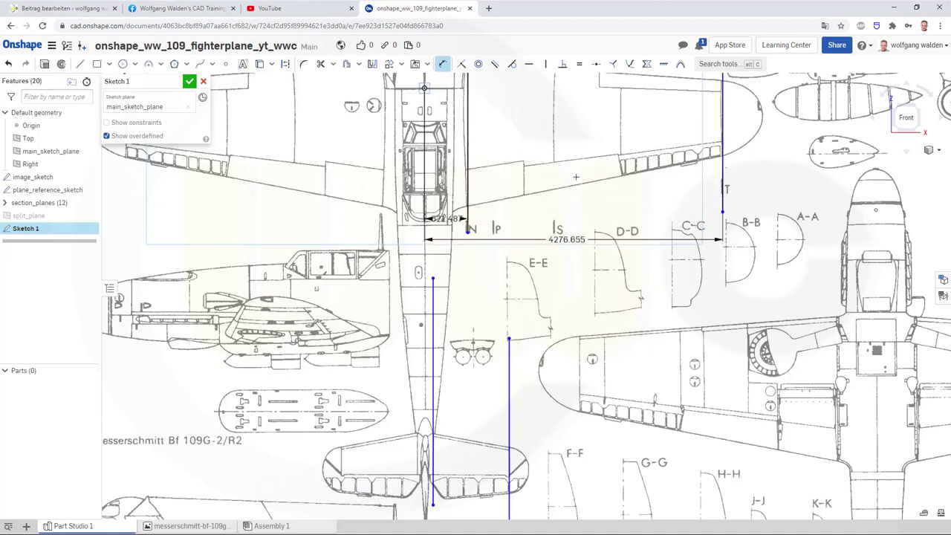
pyautogui.click(576, 177)
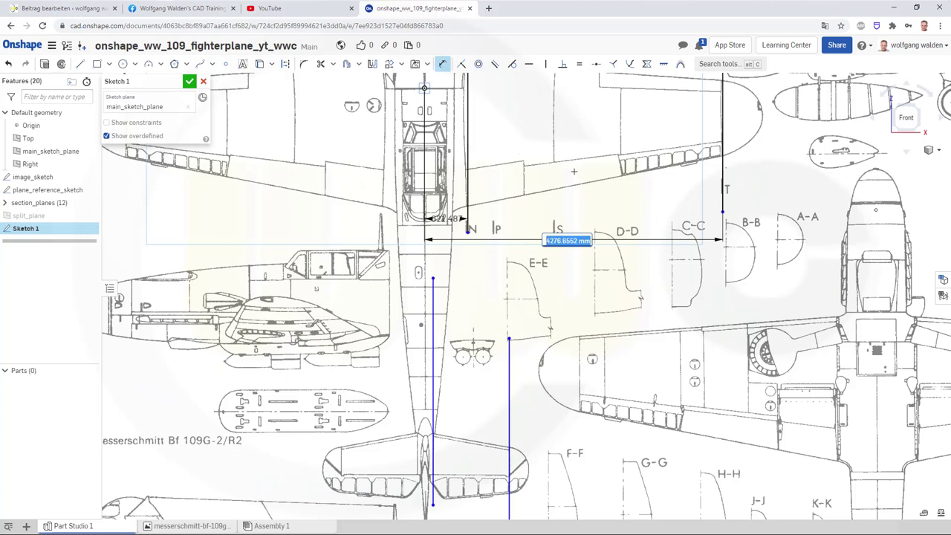
pyautogui.press('Return')
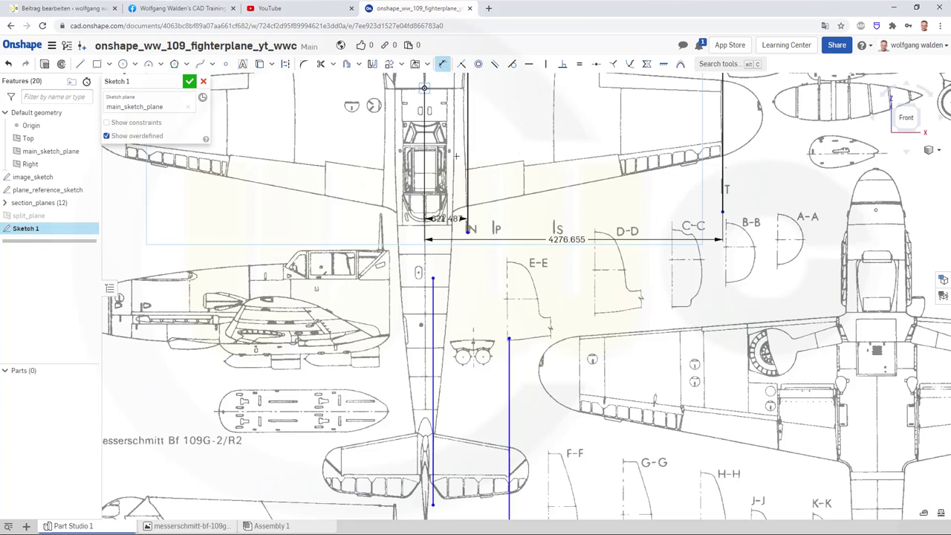
# - Dimension the centreline-side line from the origin at 124.279
pyautogui.click(425, 88)
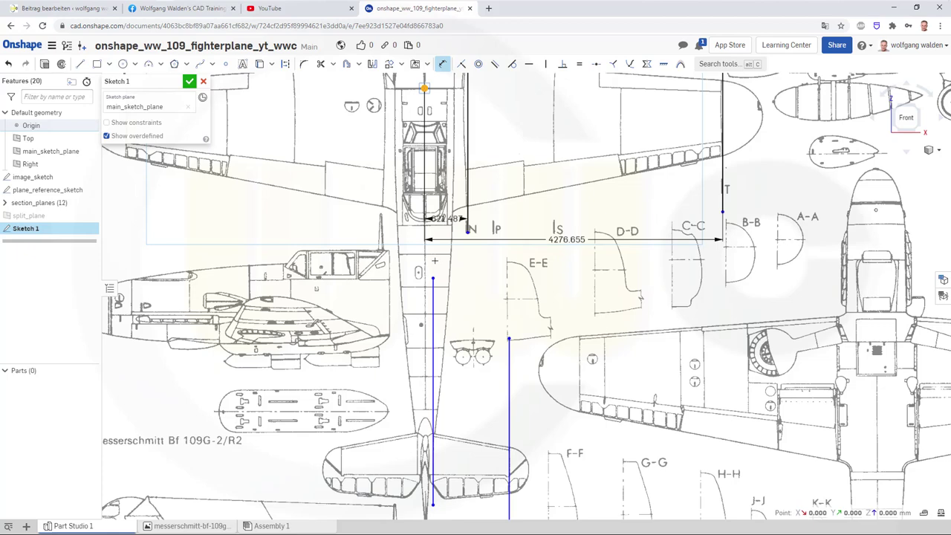
pyautogui.scroll(2, 432, 262)
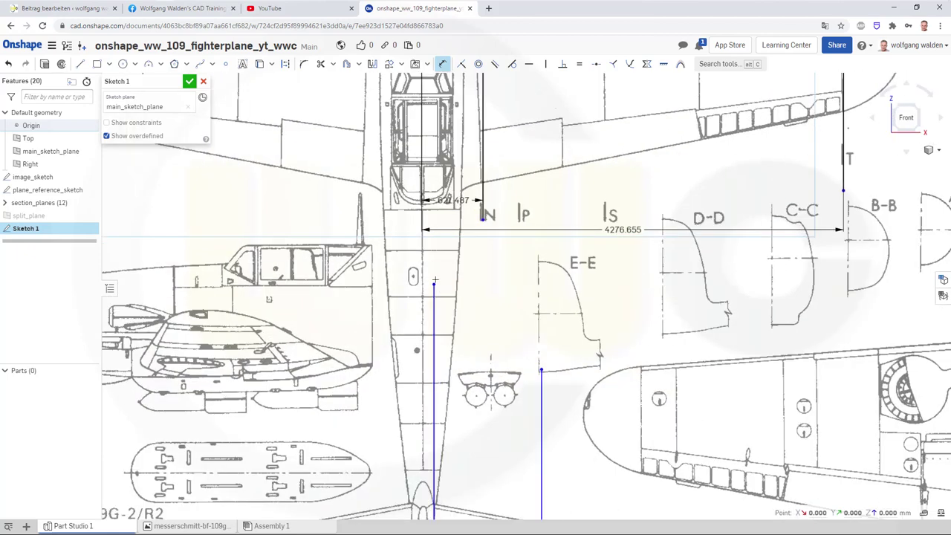
pyautogui.scroll(2, 435, 278)
pyautogui.scroll(2, 423, 260)
pyautogui.scroll(2, 420, 238)
pyautogui.scroll(-2, 417, 223)
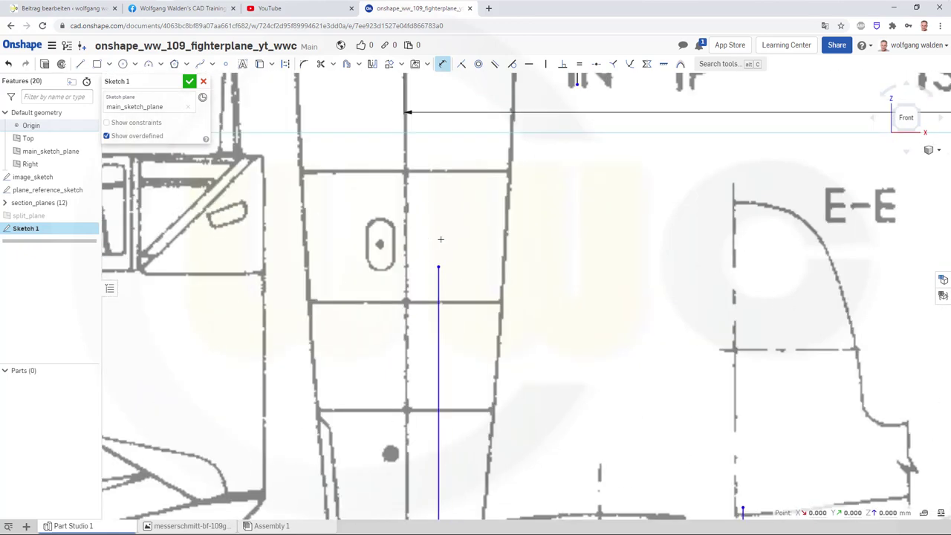
pyautogui.scroll(-2, 419, 208)
pyautogui.scroll(-2, 420, 193)
pyautogui.scroll(-2, 424, 170)
pyautogui.scroll(-3, 435, 119)
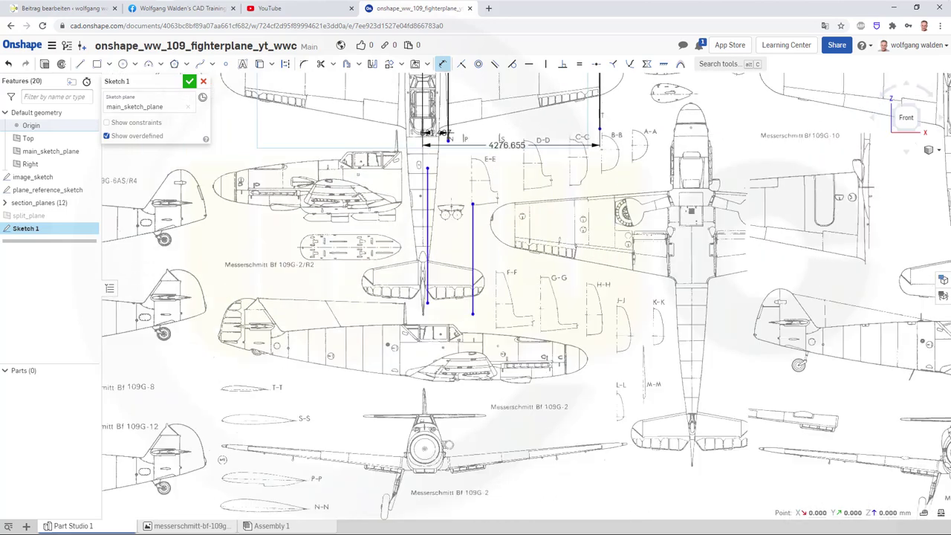
pyautogui.moveTo(456, 115); pyautogui.dragTo(469, 184, button='middle')
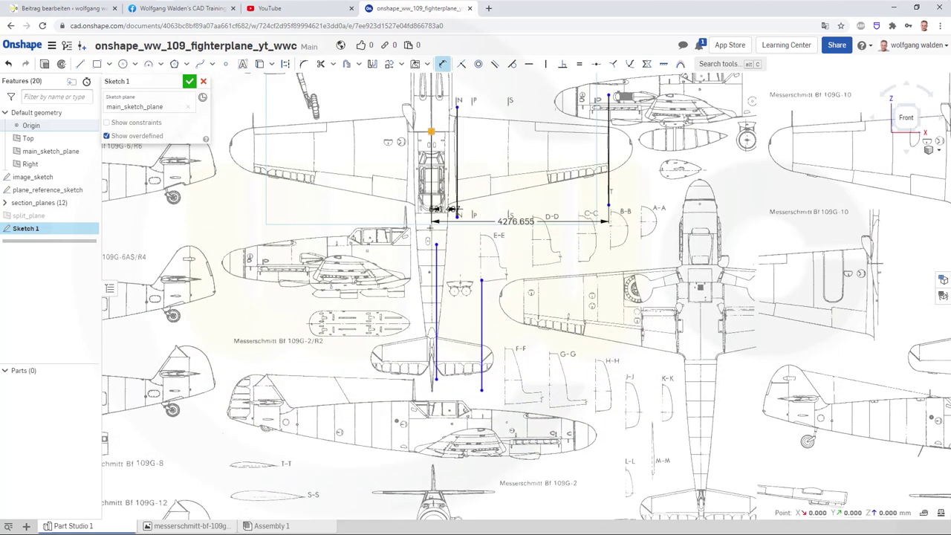
pyautogui.click(435, 262)
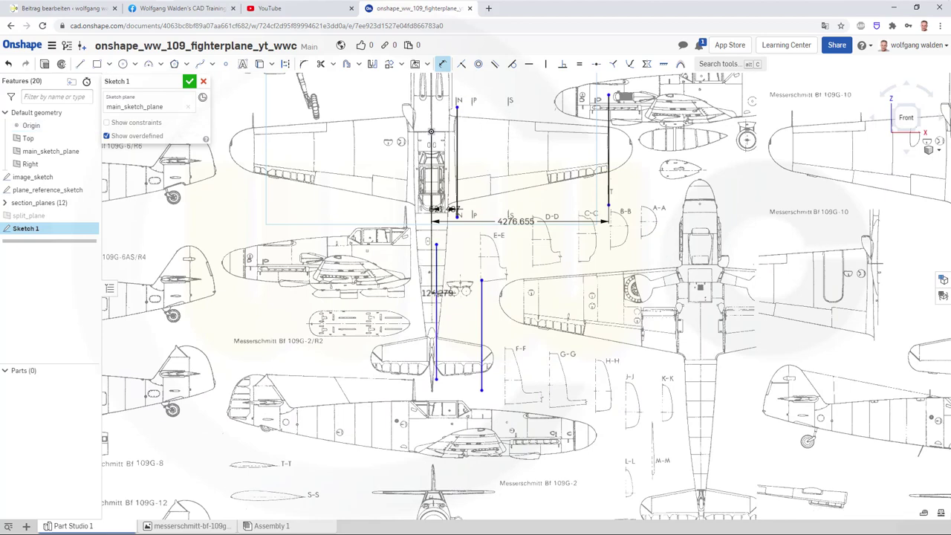
pyautogui.scroll(3, 450, 286)
pyautogui.scroll(2, 446, 256)
pyautogui.scroll(2, 437, 215)
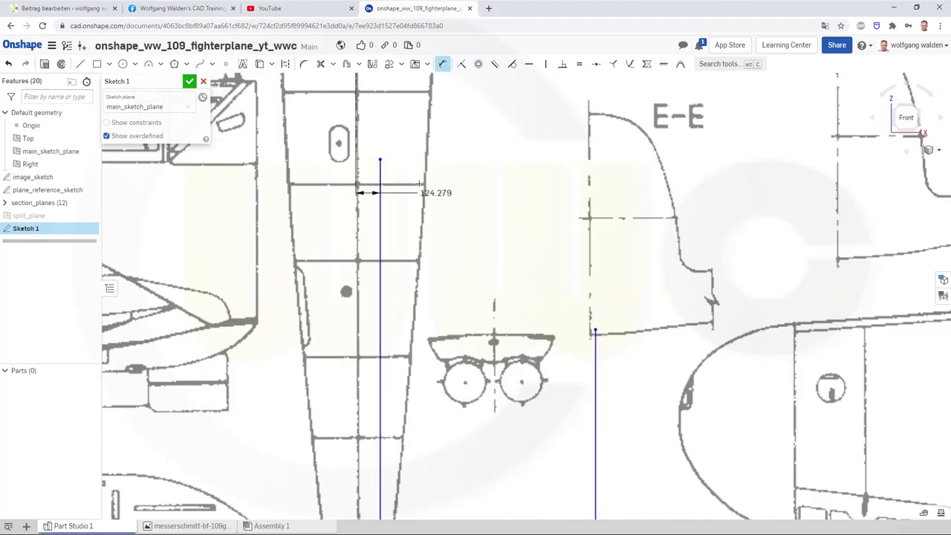
pyautogui.click(375, 135)
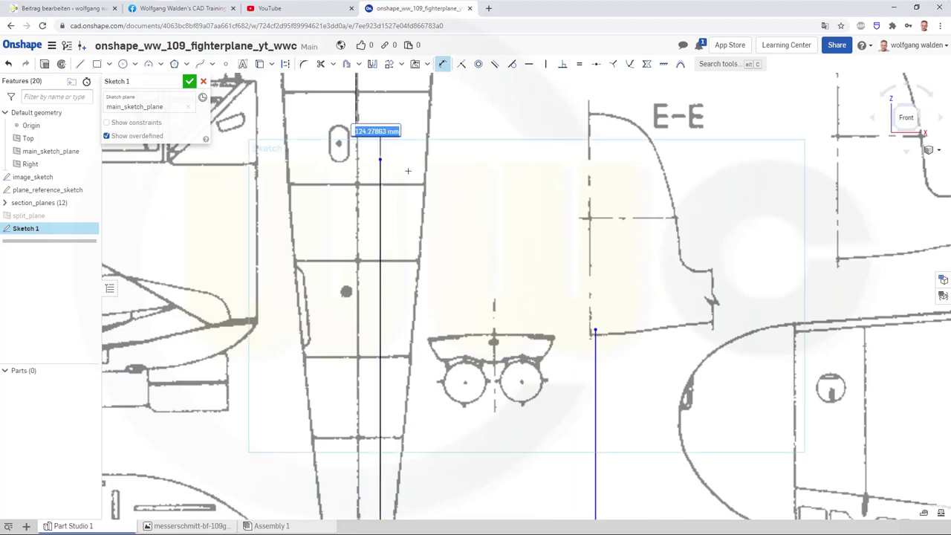
pyautogui.press('Return')
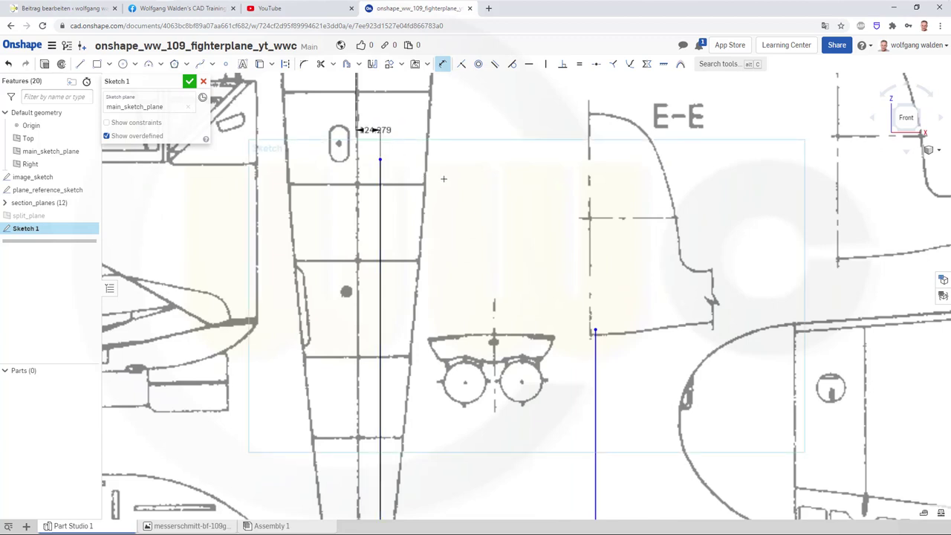
# - Move the 2656.514 label aside and add a 1215.608 dimension from the origin
pyautogui.scroll(-2, 492, 216)
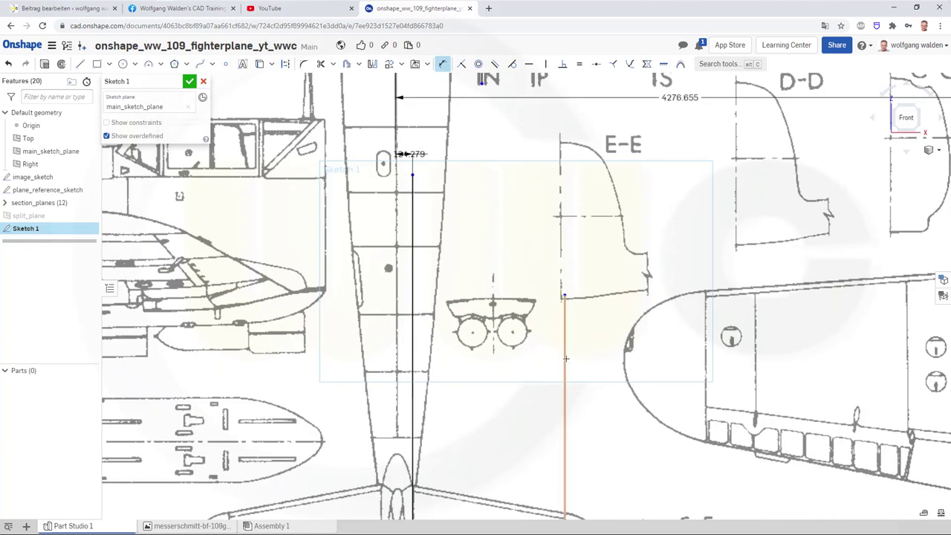
pyautogui.scroll(-1, 535, 269)
pyautogui.scroll(-1, 513, 238)
pyautogui.scroll(-1, 476, 174)
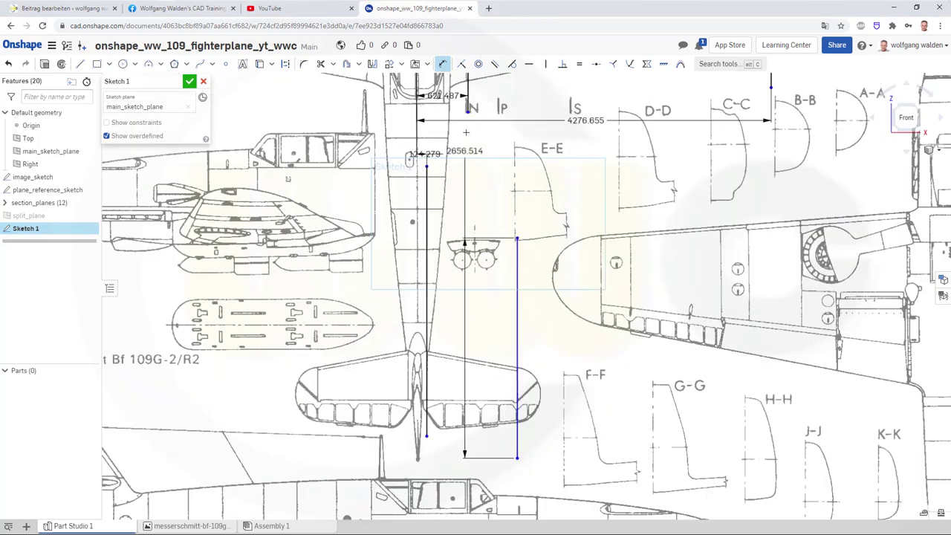
pyautogui.scroll(-1, 466, 115)
pyautogui.scroll(-1, 466, 98)
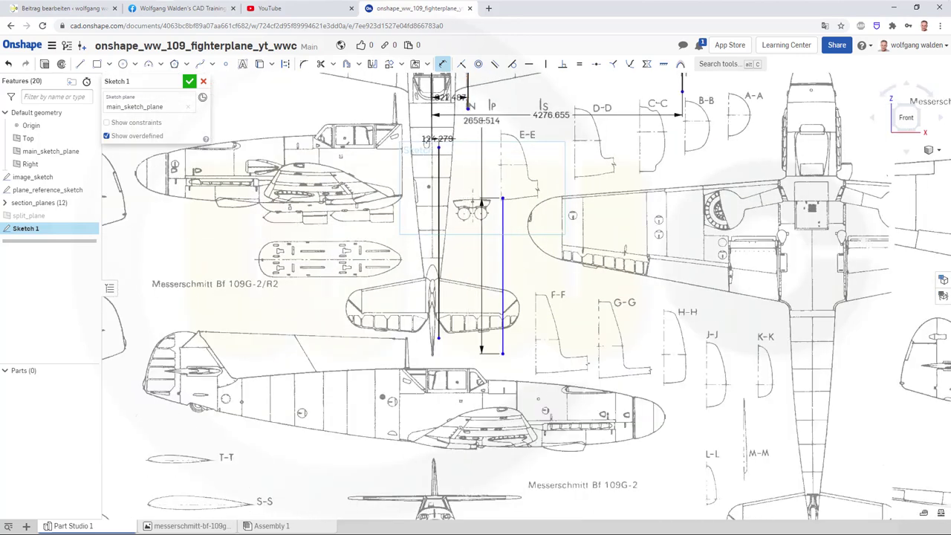
pyautogui.moveTo(476, 349); pyautogui.dragTo(475, 437, button='middle')
pyautogui.moveTo(473, 208); pyautogui.dragTo(469, 233, button='middle')
pyautogui.moveTo(468, 234); pyautogui.dragTo(420, 86)
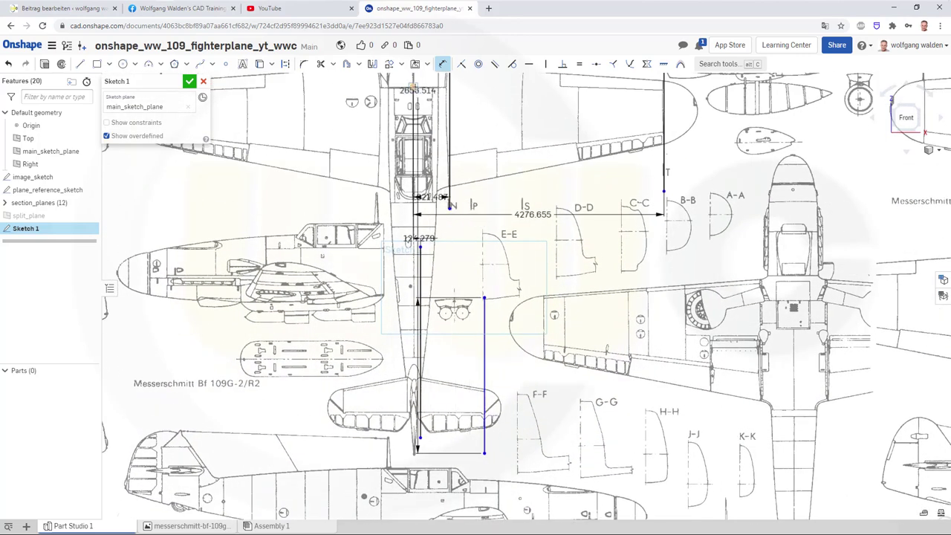
pyautogui.click(413, 87)
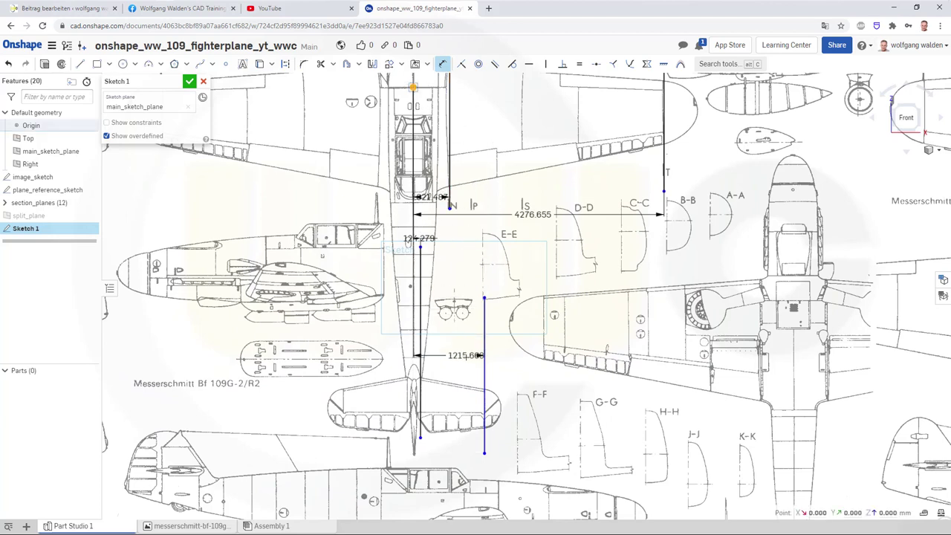
pyautogui.click(466, 362)
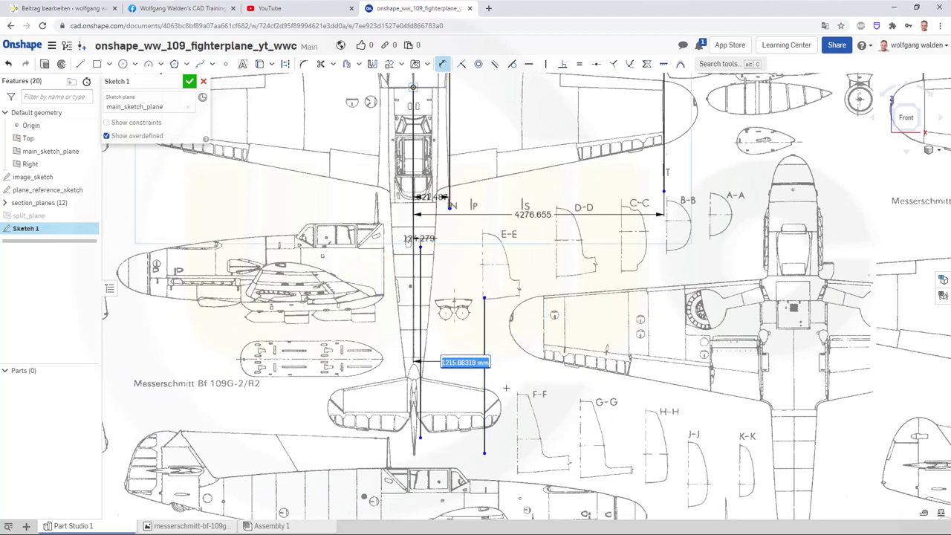
pyautogui.press('Return')
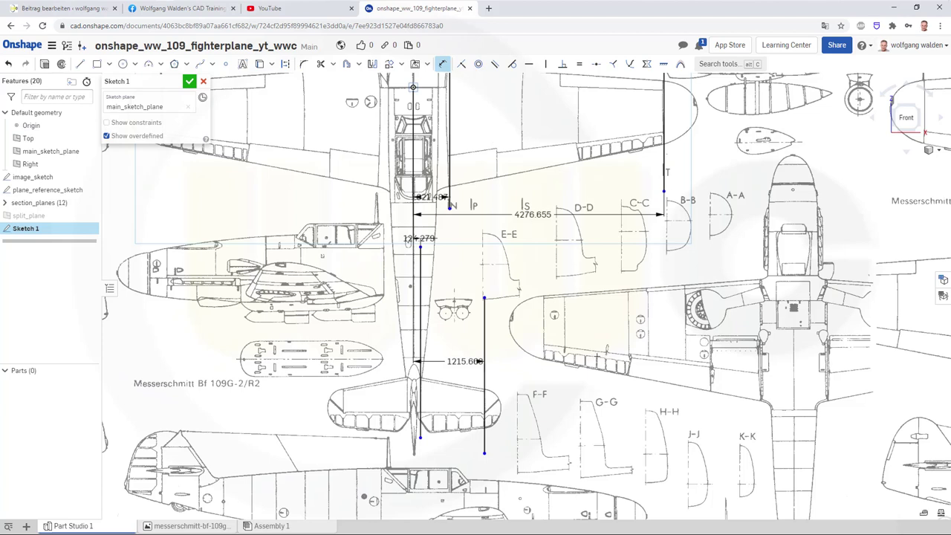
pyautogui.press('Escape')
# - Close Sketch 1, delete it from the feature list, and reframe the blueprint view
pyautogui.click(189, 81)
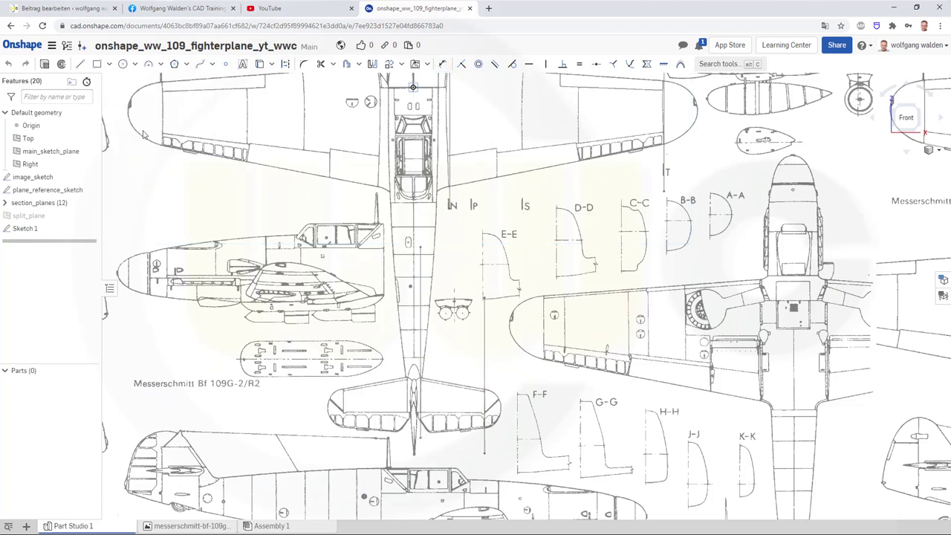
pyautogui.rightClick(33, 232)
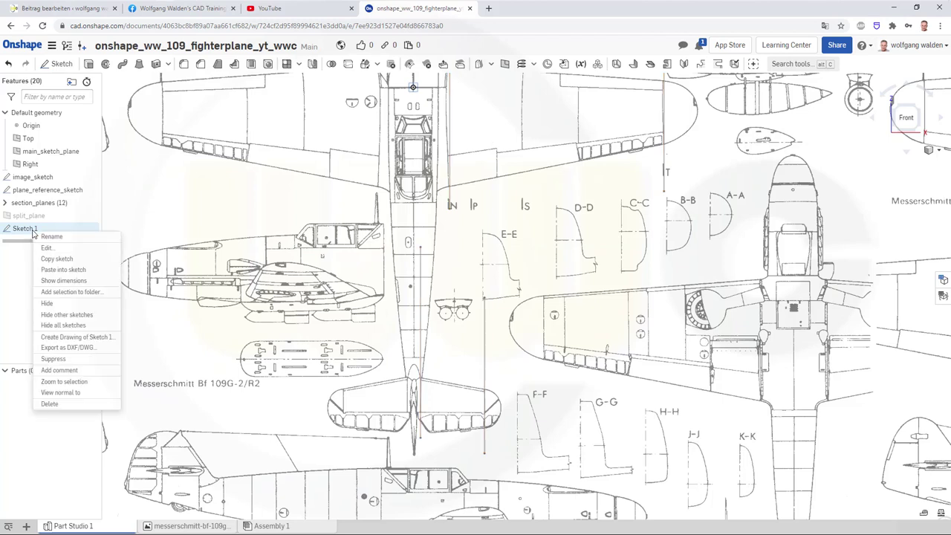
pyautogui.click(49, 403)
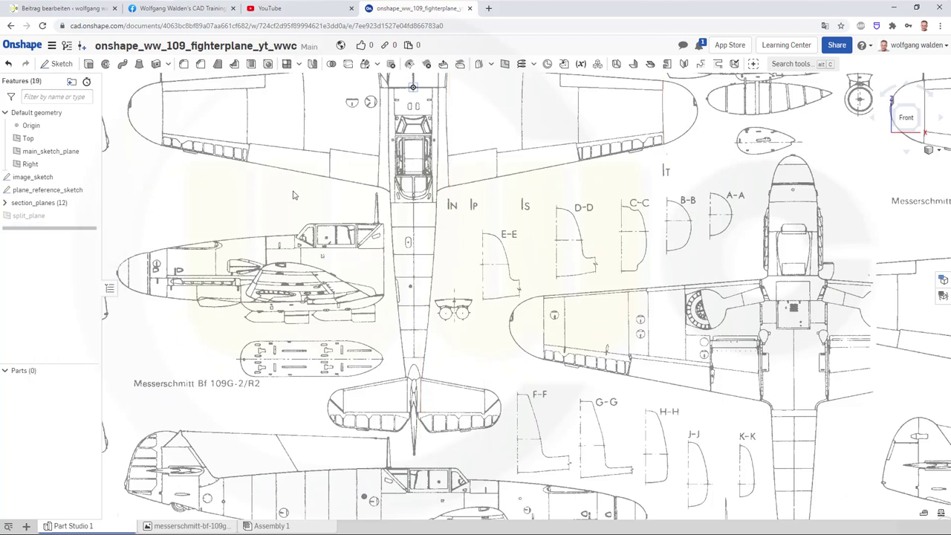
pyautogui.scroll(1, 296, 204)
pyautogui.scroll(-2, 294, 206)
pyautogui.scroll(-2, 292, 207)
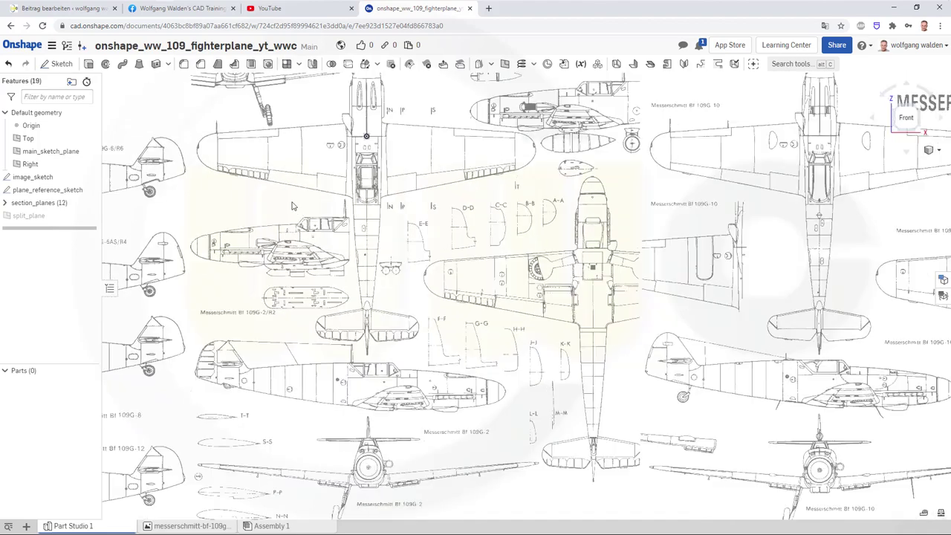
pyautogui.moveTo(281, 162); pyautogui.dragTo(312, 335, button='middle')
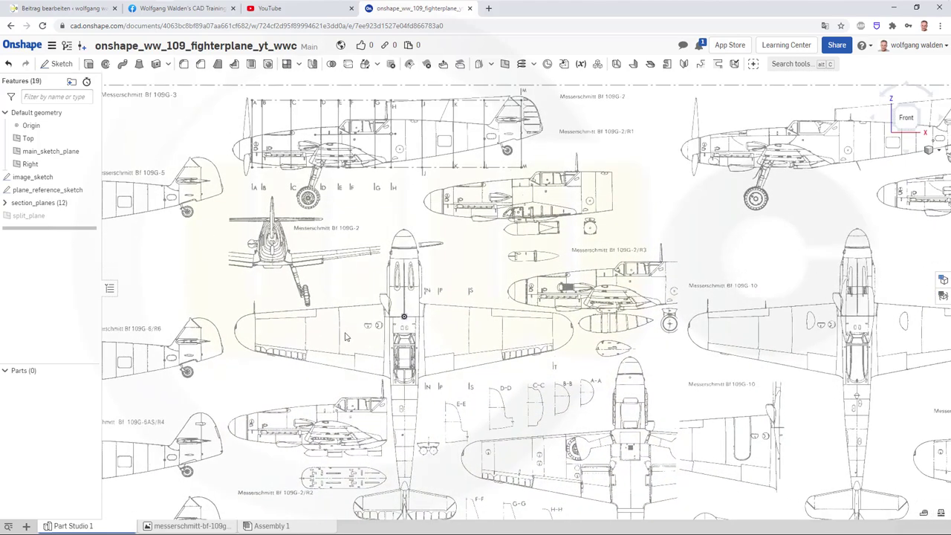
pyautogui.moveTo(29, 164)
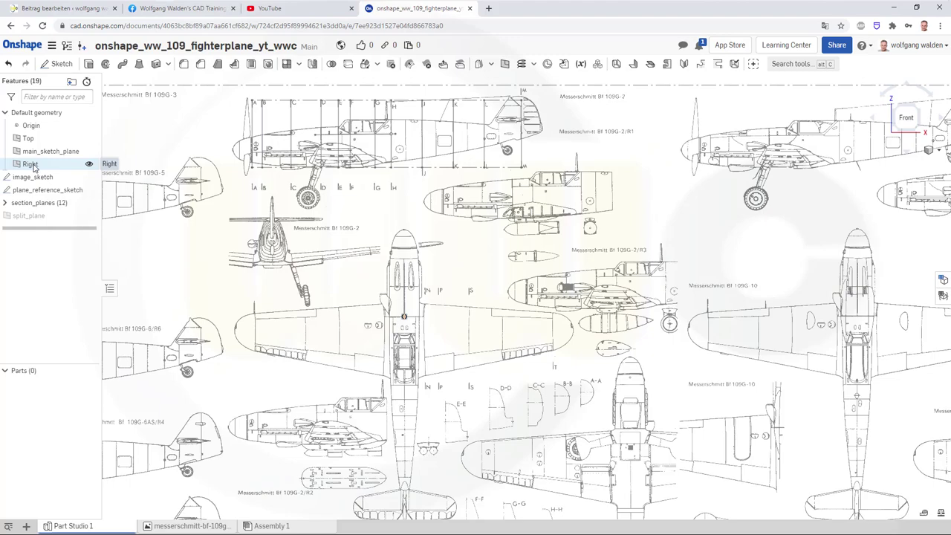
pyautogui.moveTo(440, 373)
pyautogui.mouseDown(button='right')
pyautogui.moveTo(500, 363)
pyautogui.moveTo(490, 361)
pyautogui.mouseUp(button='right')
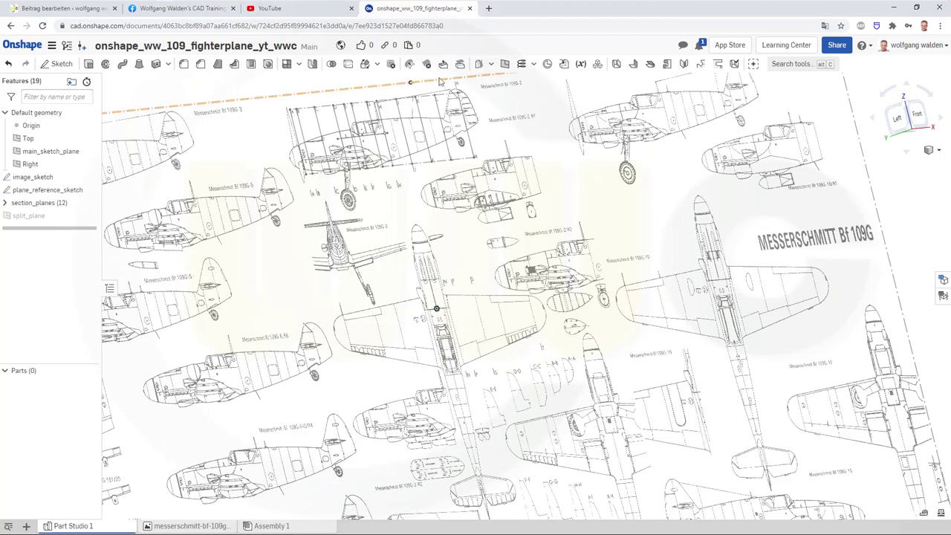
# - Add Plane 1 and Plane 2, offset 620 mm and 4275 mm from main_sketch_plane
pyautogui.click(504, 64)
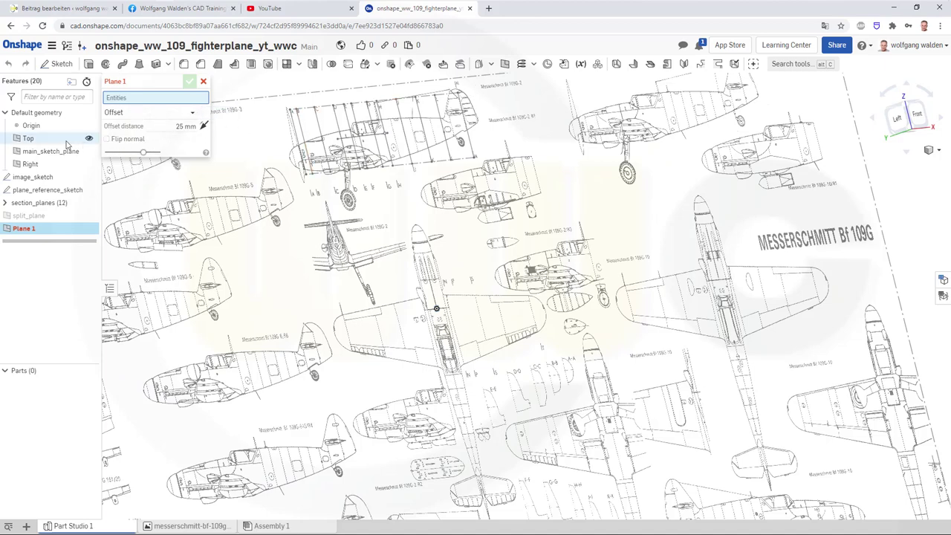
pyautogui.moveTo(51, 151)
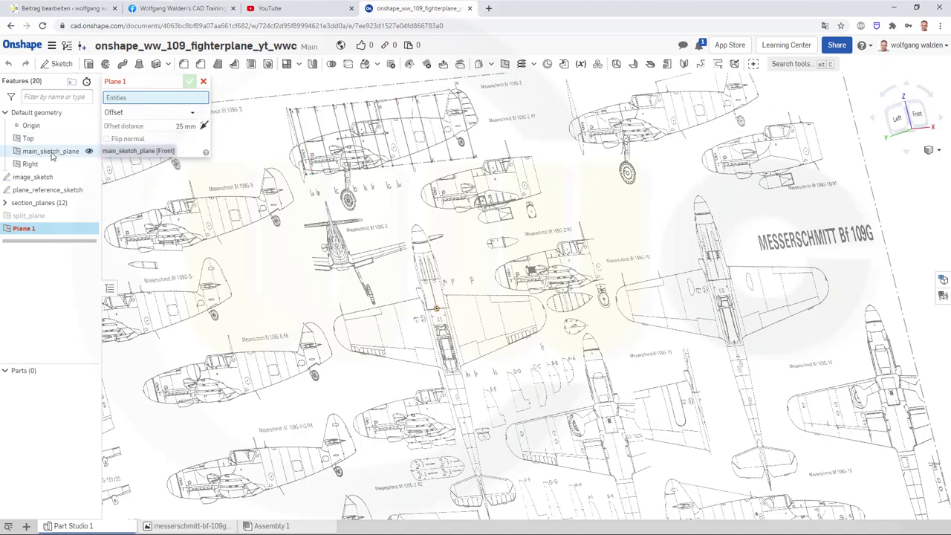
pyautogui.click(52, 151)
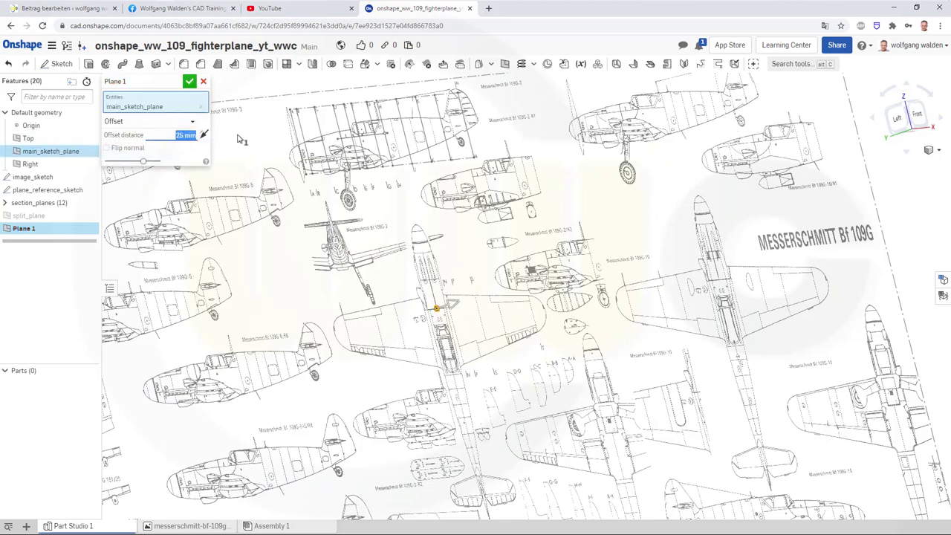
pyautogui.write('620')
pyautogui.press('Return')
pyautogui.click(189, 82)
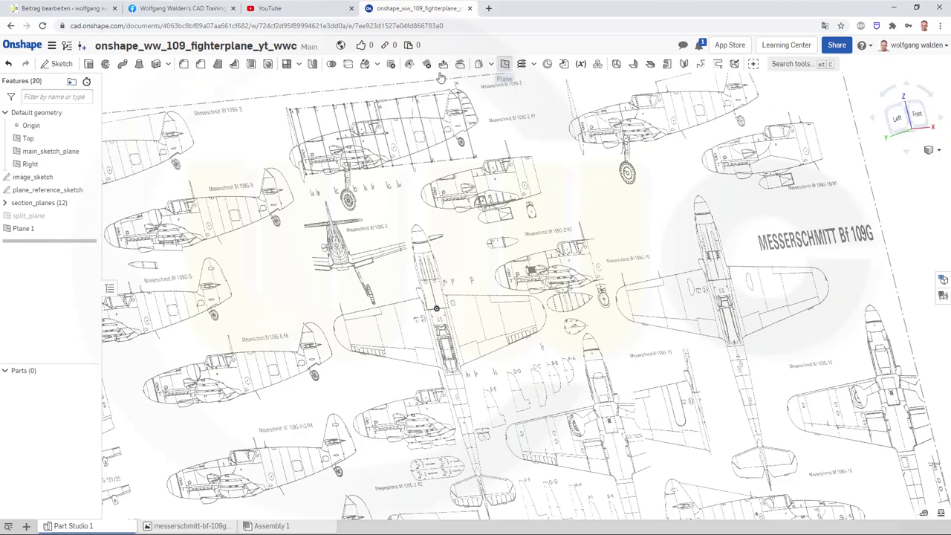
pyautogui.click(505, 64)
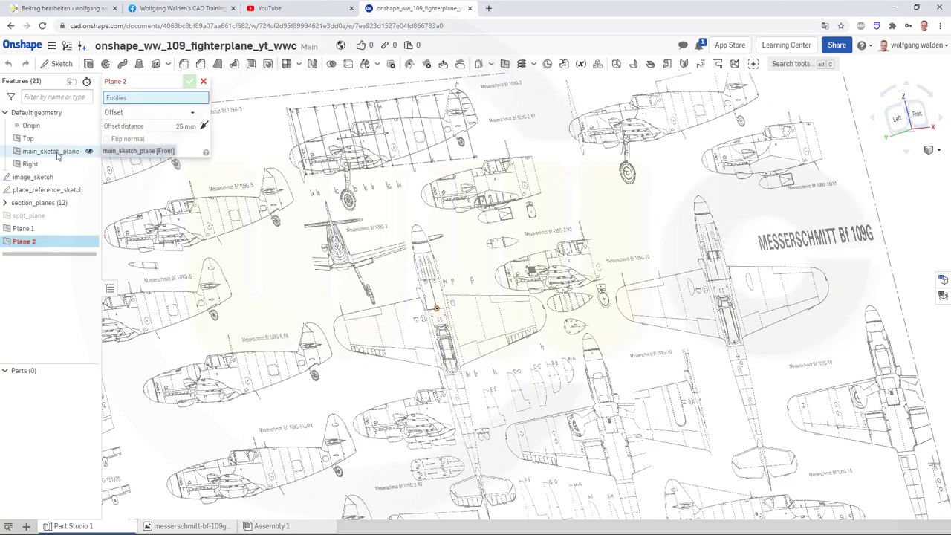
pyautogui.click(57, 152)
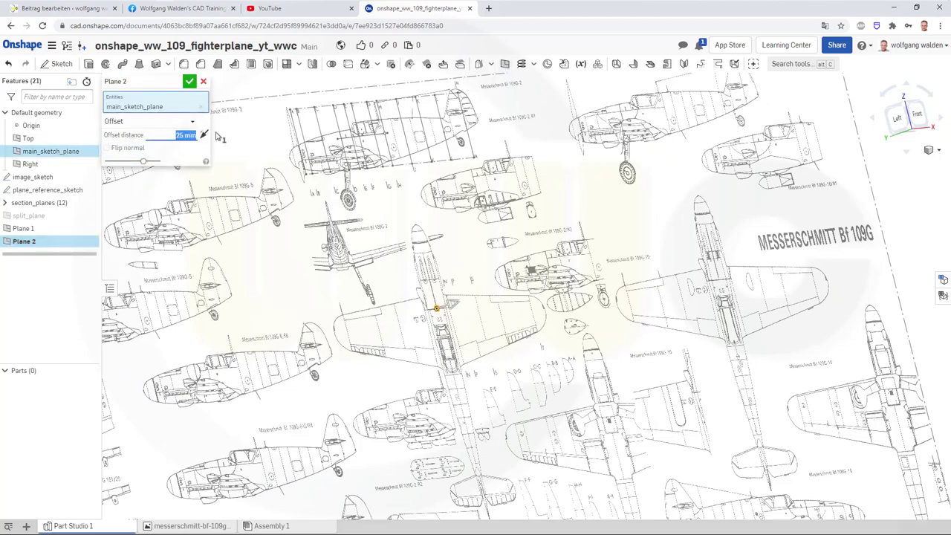
pyautogui.write('4275')
pyautogui.press('Return')
pyautogui.click(189, 82)
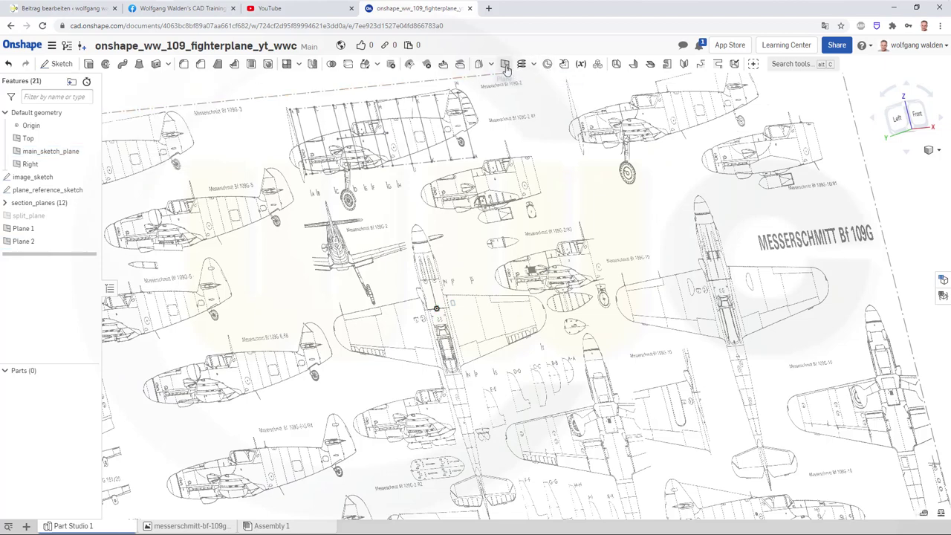
# - Add Plane 3 and Plane 4 offset from main_sketch_plane, the last at 1215 mm
pyautogui.click(506, 67)
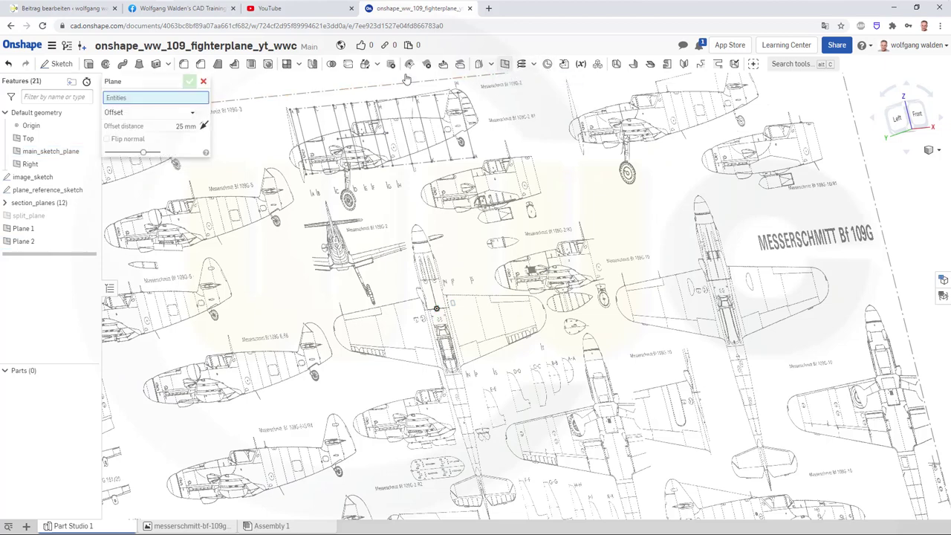
pyautogui.click(68, 154)
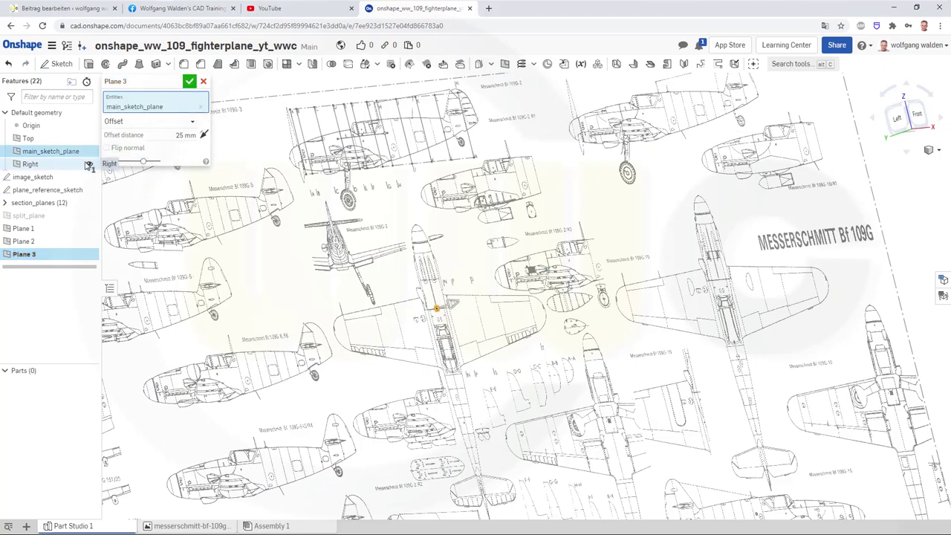
pyautogui.click(175, 136)
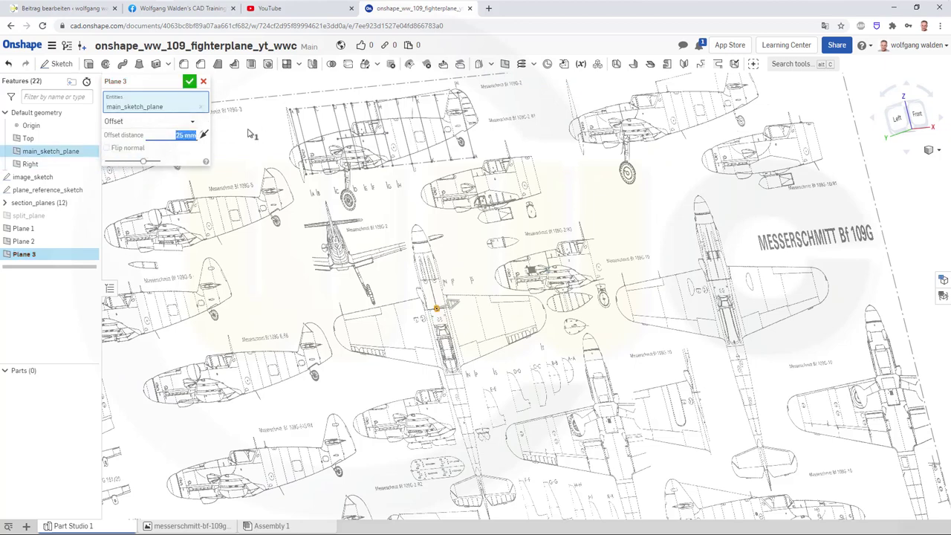
pyautogui.write('1')
pyautogui.click(189, 81)
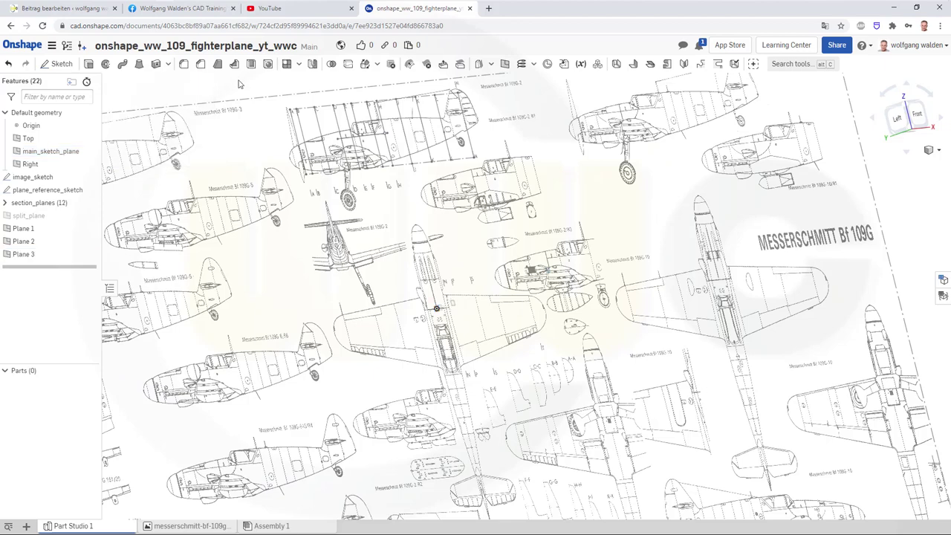
pyautogui.click(505, 64)
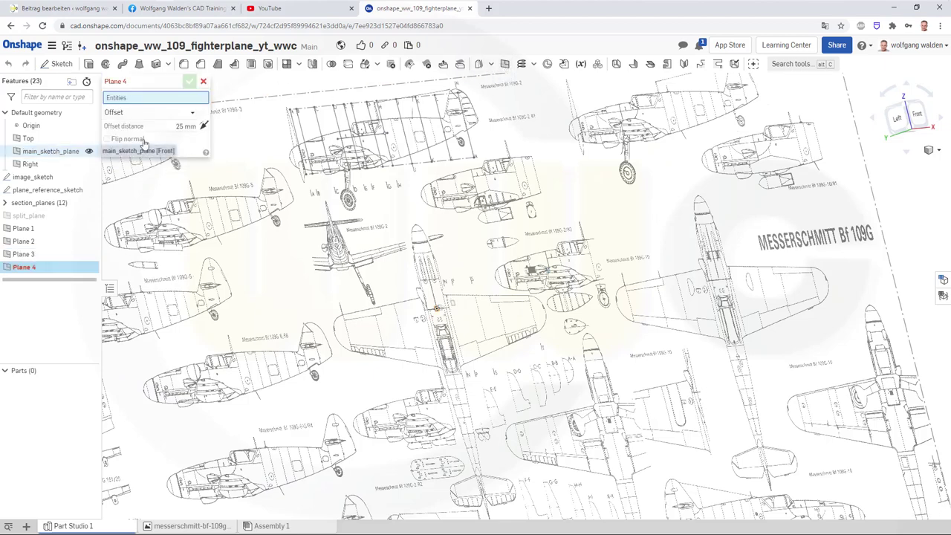
pyautogui.click(50, 151)
pyautogui.click(172, 135)
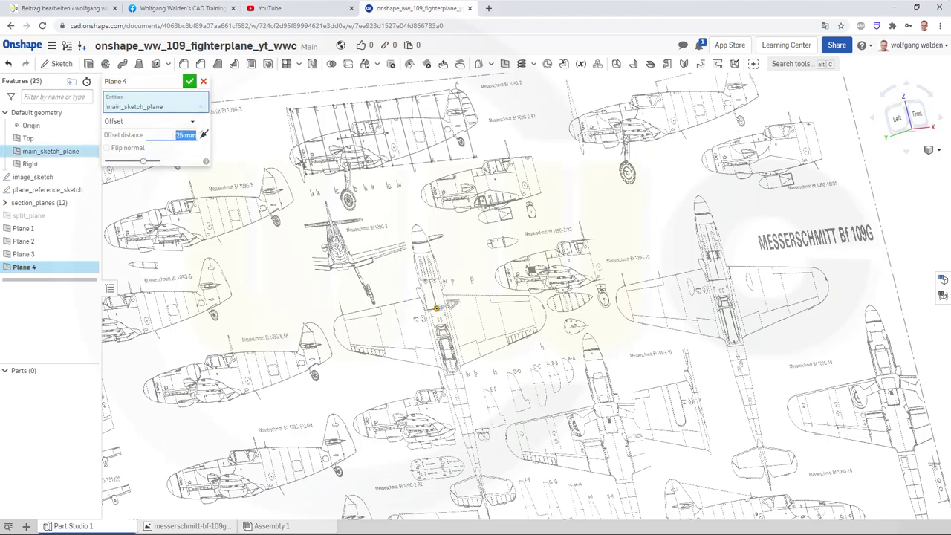
pyautogui.write('1215')
pyautogui.press('Return')
pyautogui.click(190, 81)
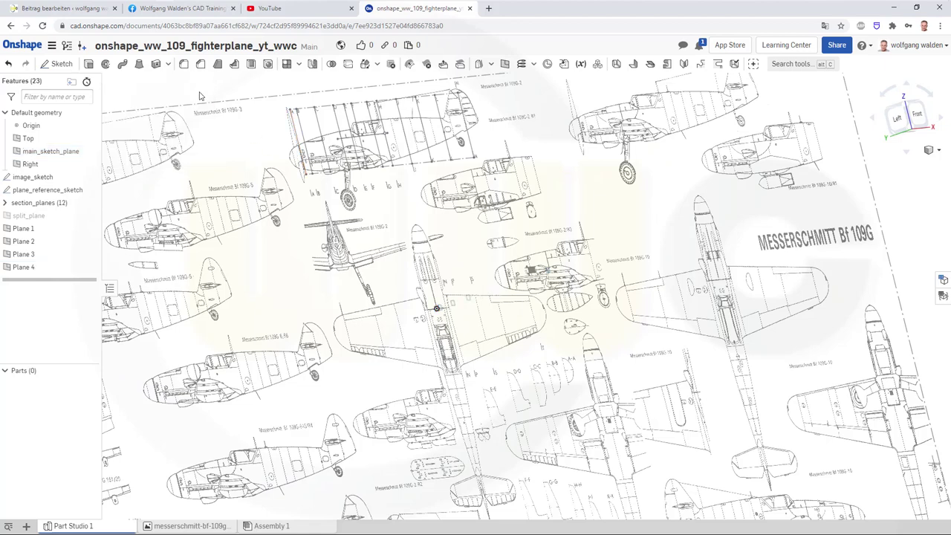
# - Rename Plane 1 to inner and Plane 2 to outer
pyautogui.rightClick(22, 234)
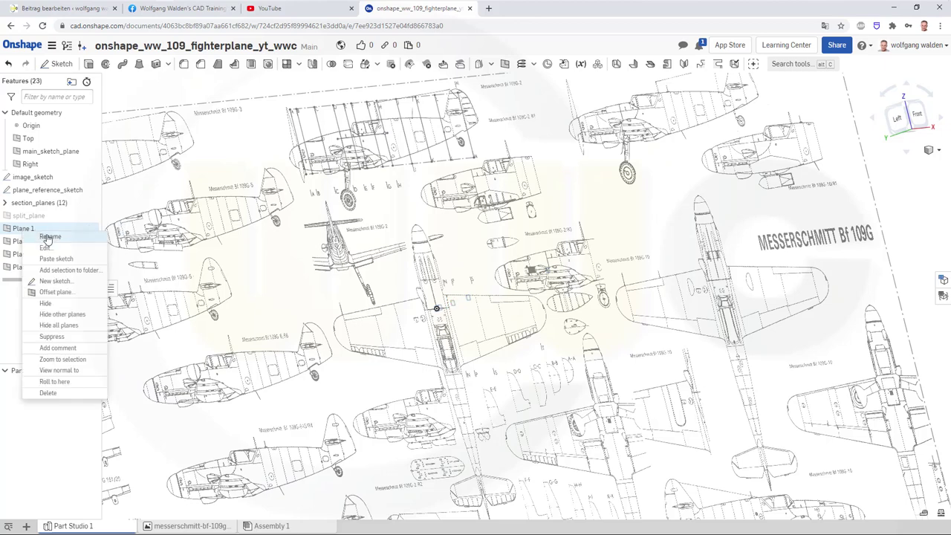
pyautogui.click(48, 237)
pyautogui.write('in')
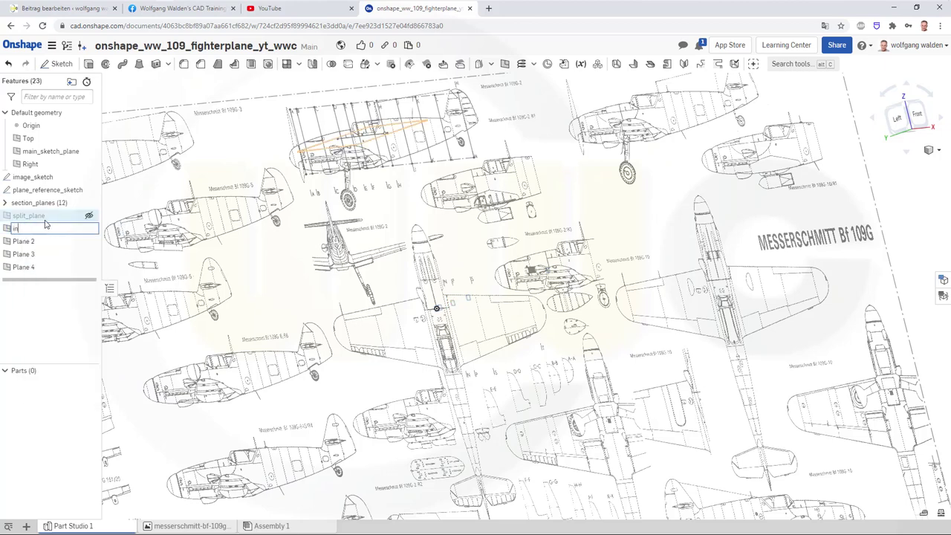
pyautogui.write('ner')
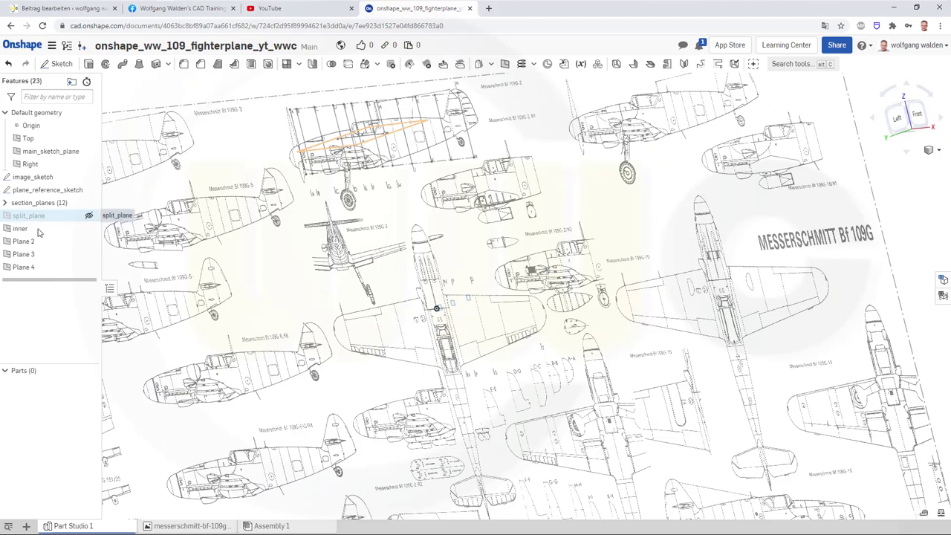
pyautogui.press('Return')
pyautogui.rightClick(30, 241)
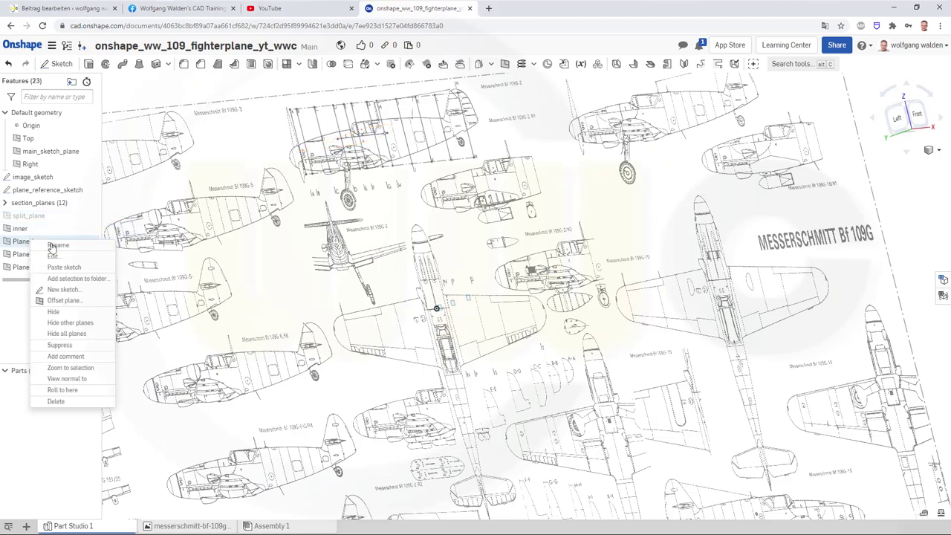
pyautogui.click(48, 250)
pyautogui.write('ou')
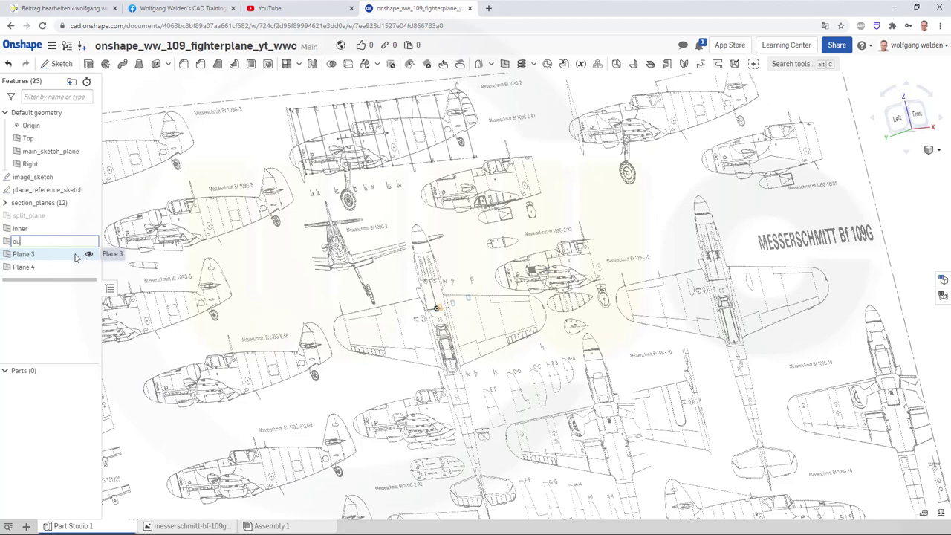
pyautogui.write('ter')
# - Rename Plane 3 to inner and Plane 4 to outer
pyautogui.click(34, 257)
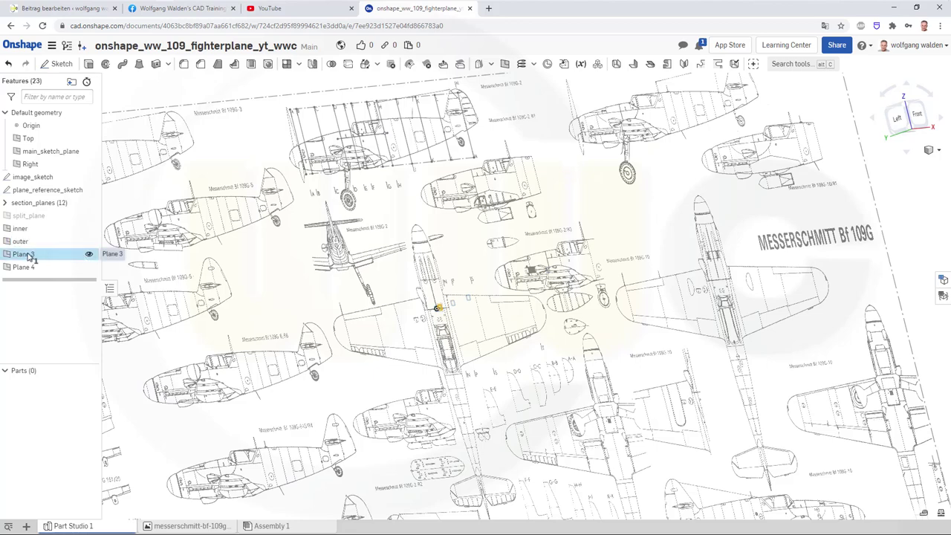
pyautogui.rightClick(29, 257)
pyautogui.click(54, 260)
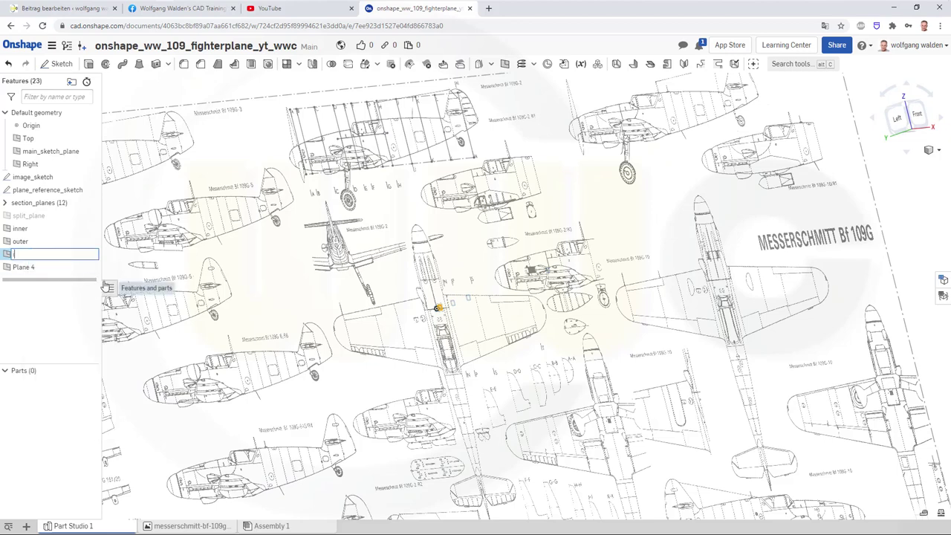
pyautogui.write('inner')
pyautogui.press('Return')
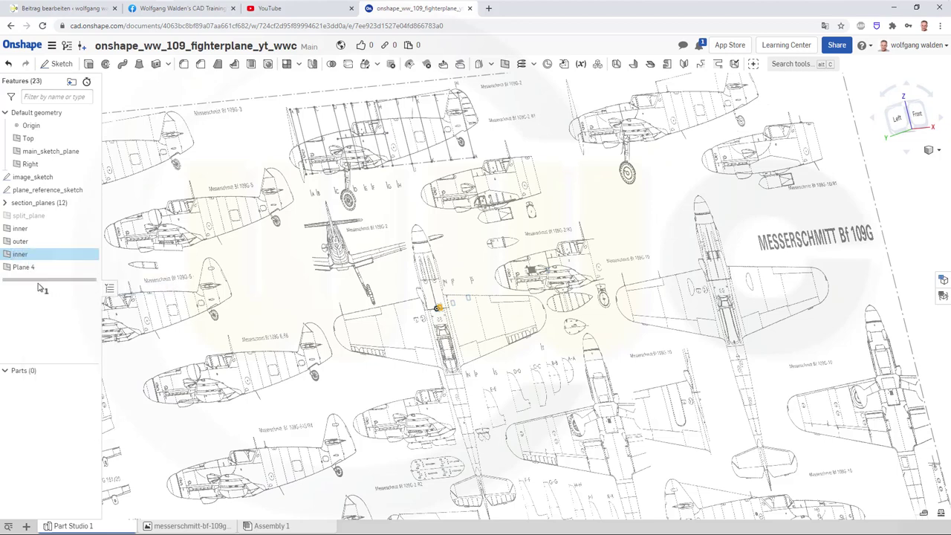
pyautogui.rightClick(30, 272)
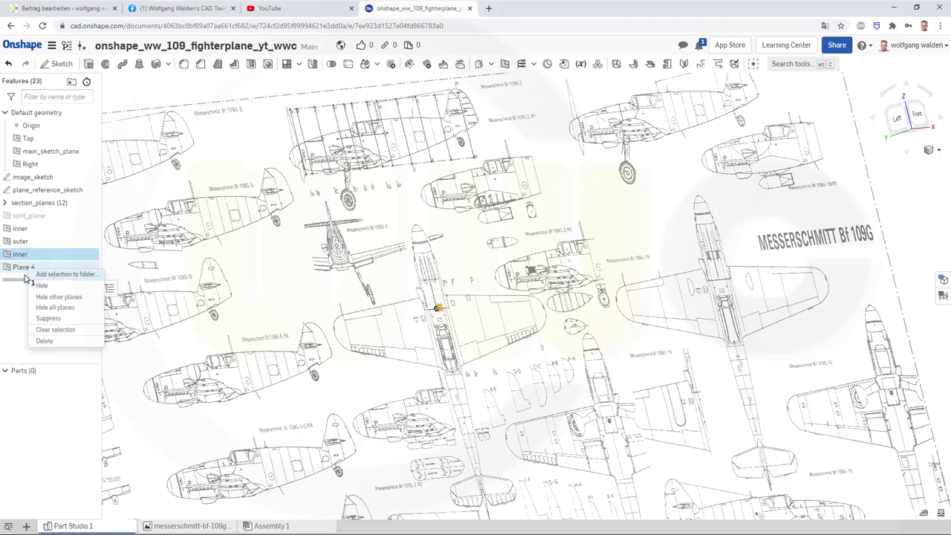
pyautogui.click(21, 288)
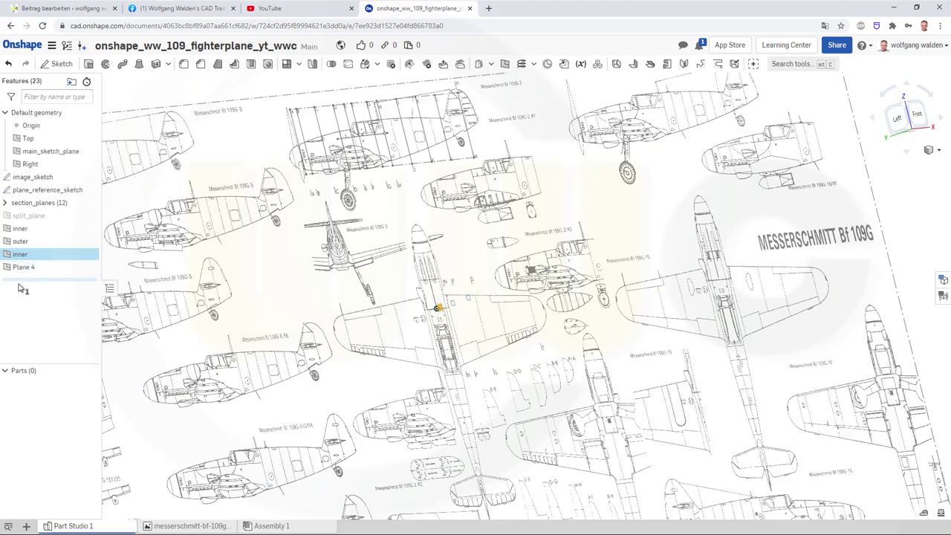
pyautogui.click(161, 88)
pyautogui.rightClick(27, 267)
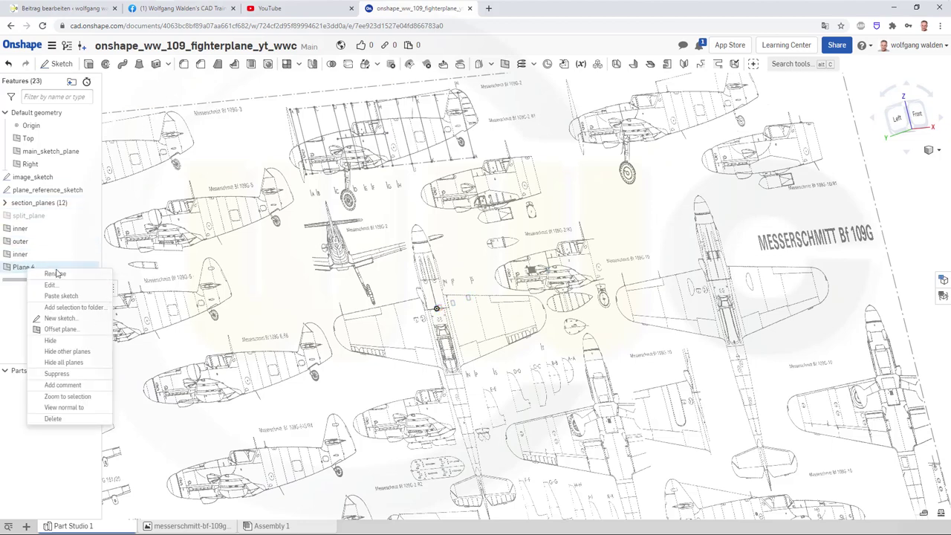
pyautogui.click(57, 274)
pyautogui.write('ou')
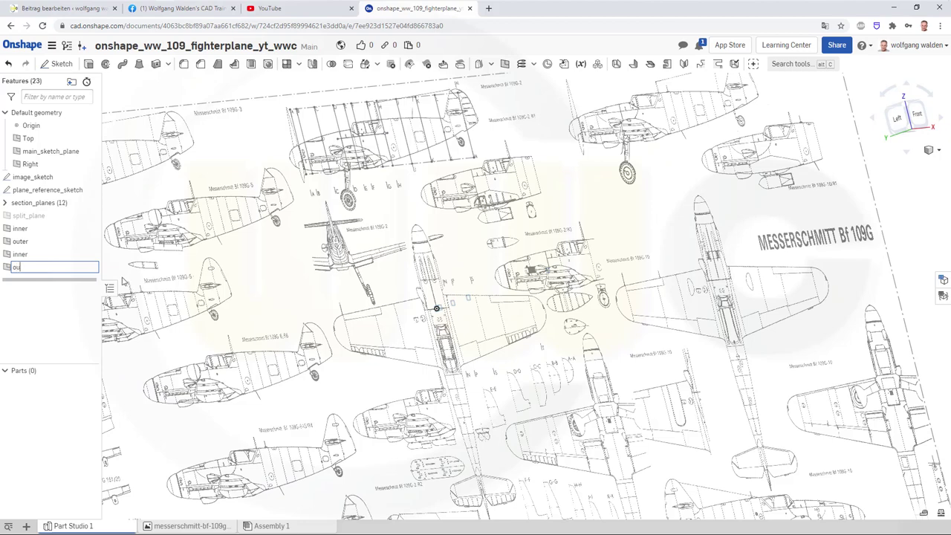
pyautogui.write('tr')
pyautogui.press('Return')
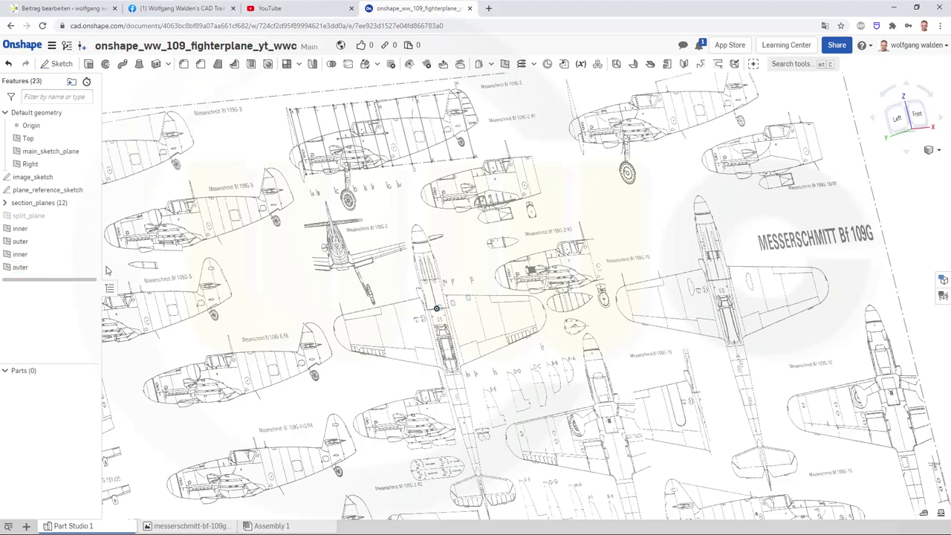
# - Put the first inner and outer planes into a new folder named wing_planes
pyautogui.click(20, 230)
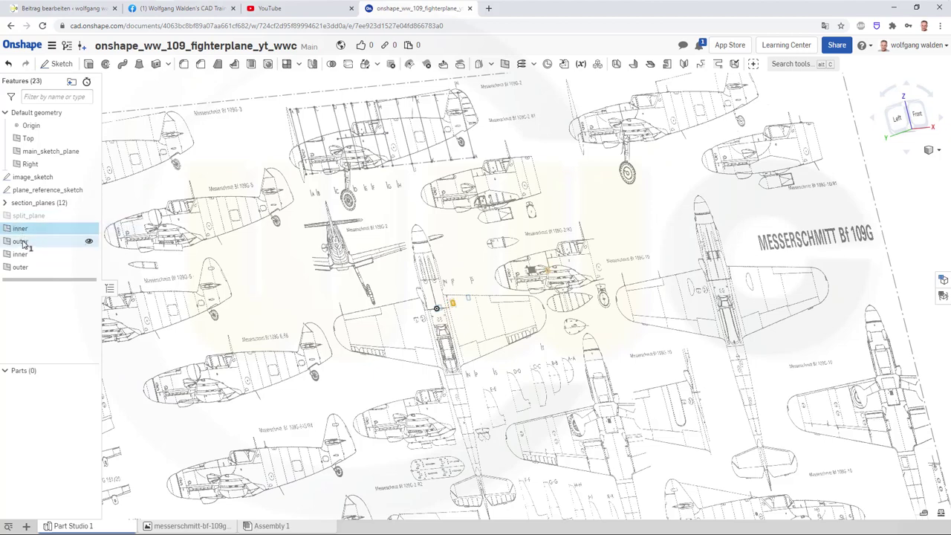
pyautogui.click(22, 242)
pyautogui.rightClick(23, 245)
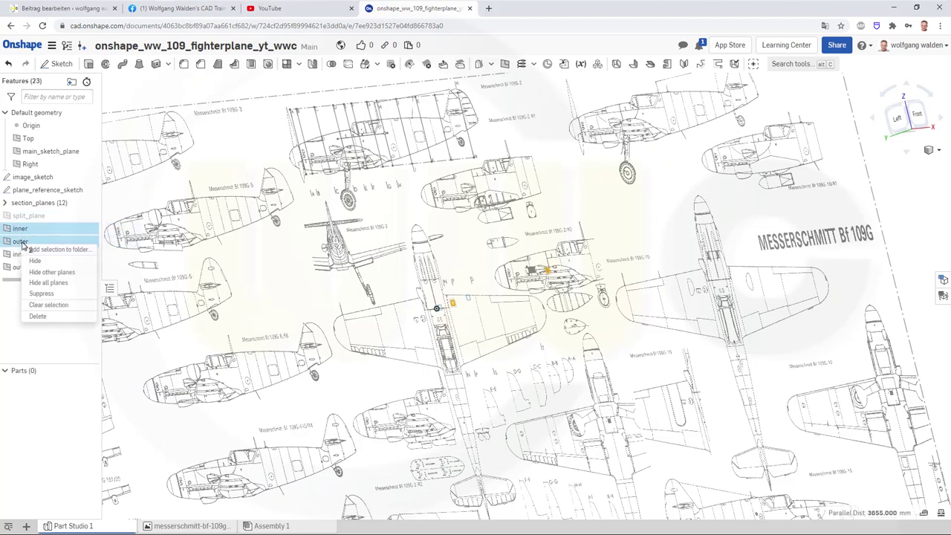
pyautogui.click(60, 250)
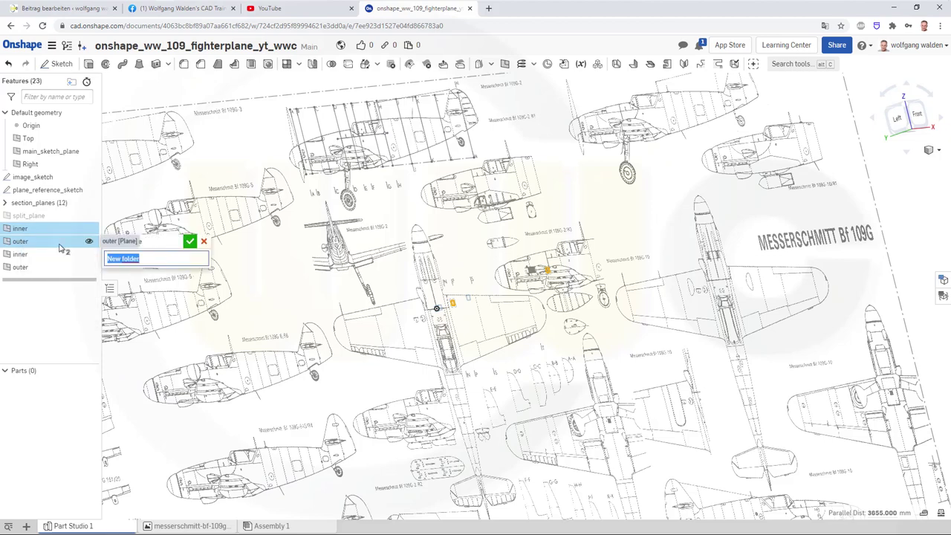
pyautogui.write('wing_p')
pyautogui.write('lanes')
pyautogui.press('Return')
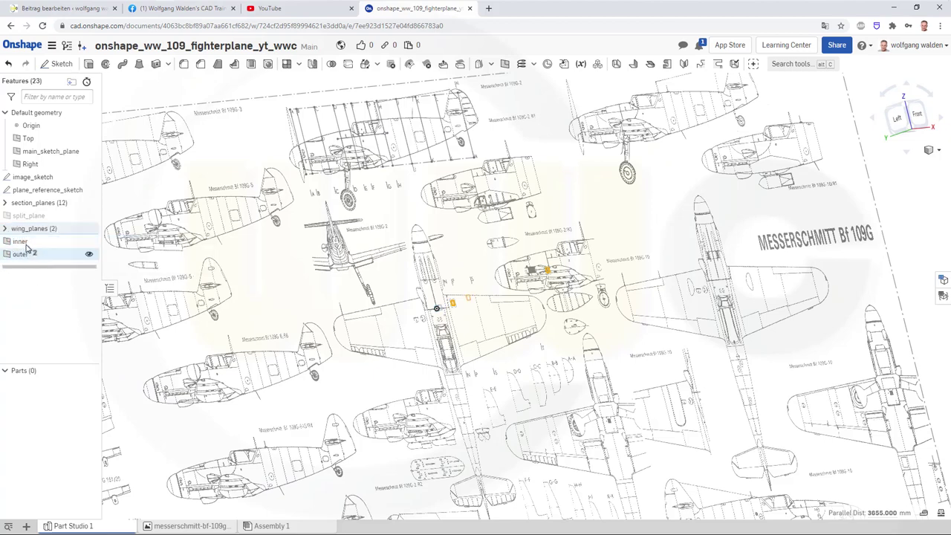
# - Select the remaining inner and outer planes in the feature list
pyautogui.click(22, 242)
pyautogui.keyDown('shift'); pyautogui.click(27, 255); pyautogui.keyUp('shift')
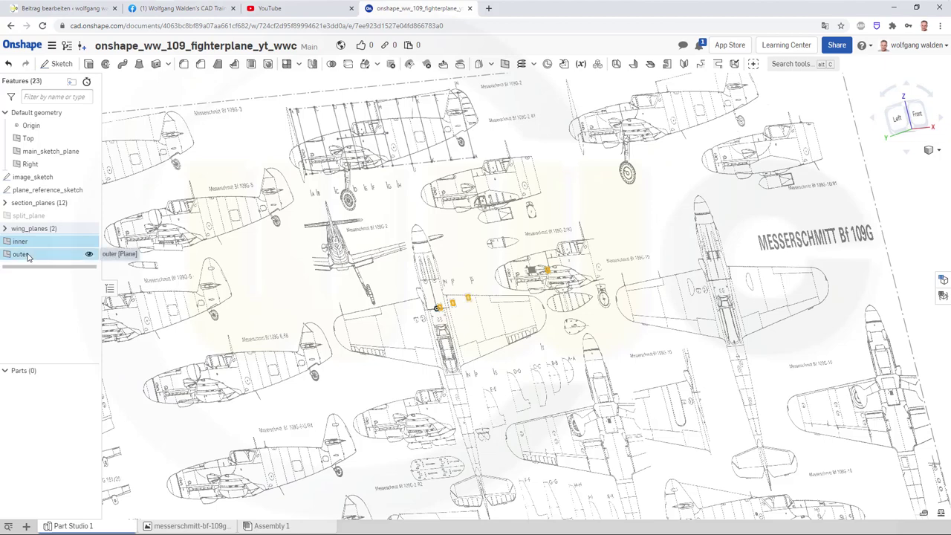
pyautogui.rightClick(28, 256)
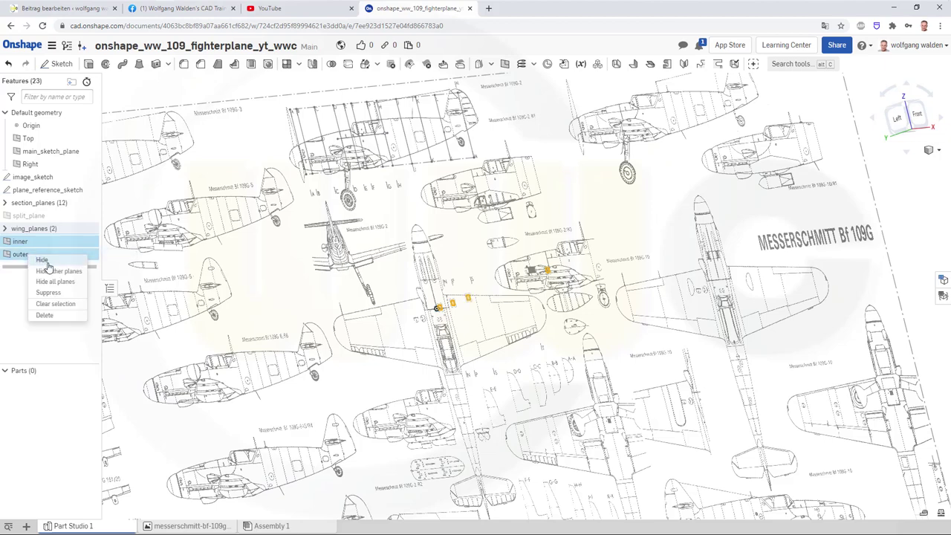
pyautogui.click(59, 396)
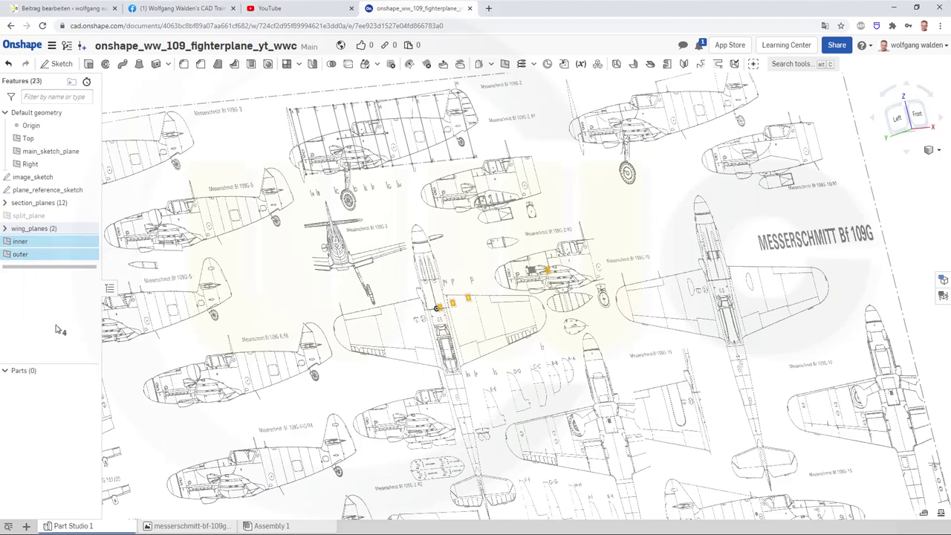
pyautogui.click(137, 91)
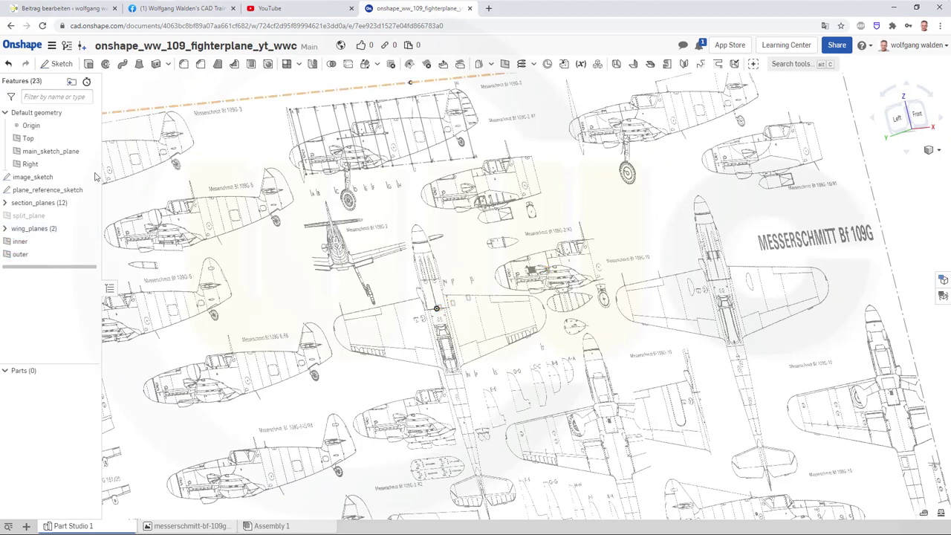
pyautogui.rightClick(20, 255)
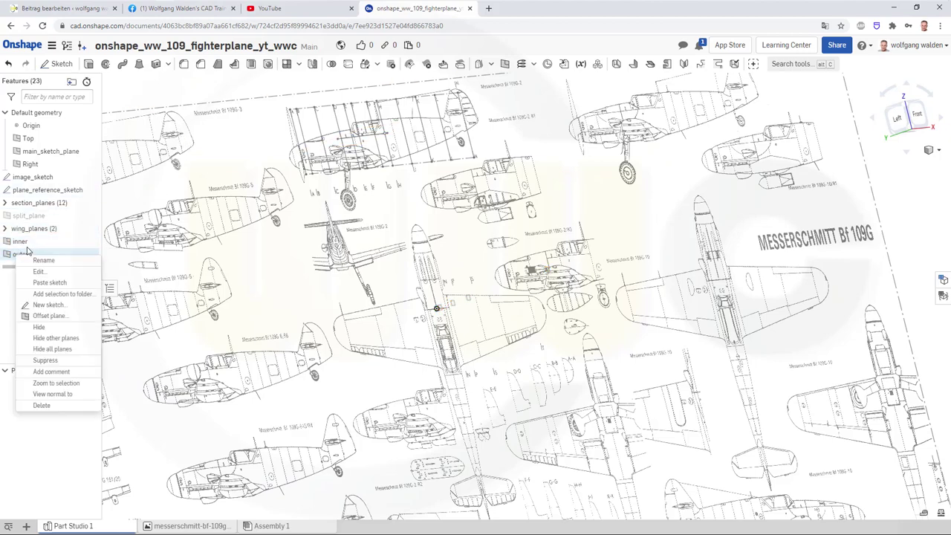
pyautogui.press('Escape')
pyautogui.hotkey('ctrl', 'a')
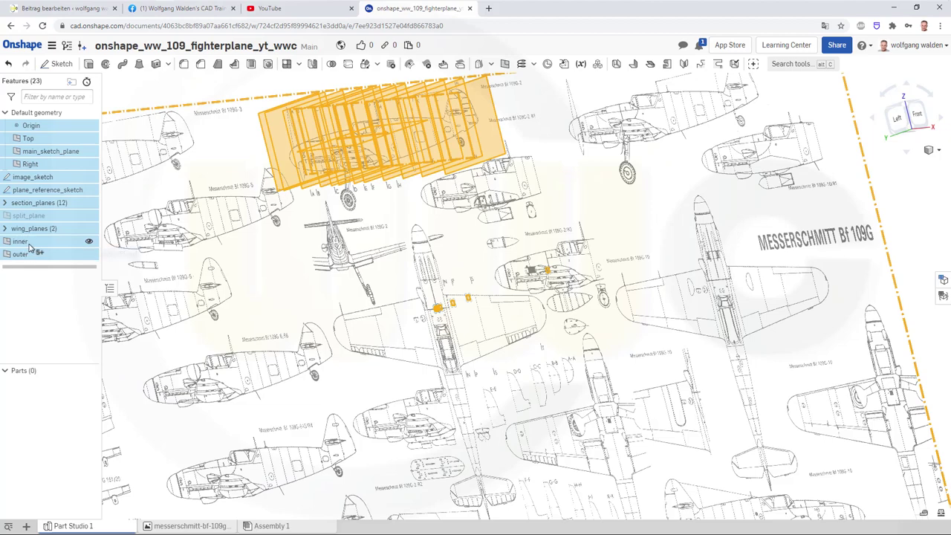
# - Move the second inner and outer planes into a new folder named ruuder_planes
pyautogui.keyDown('ctrl'); pyautogui.click(29, 245); pyautogui.keyUp('ctrl')
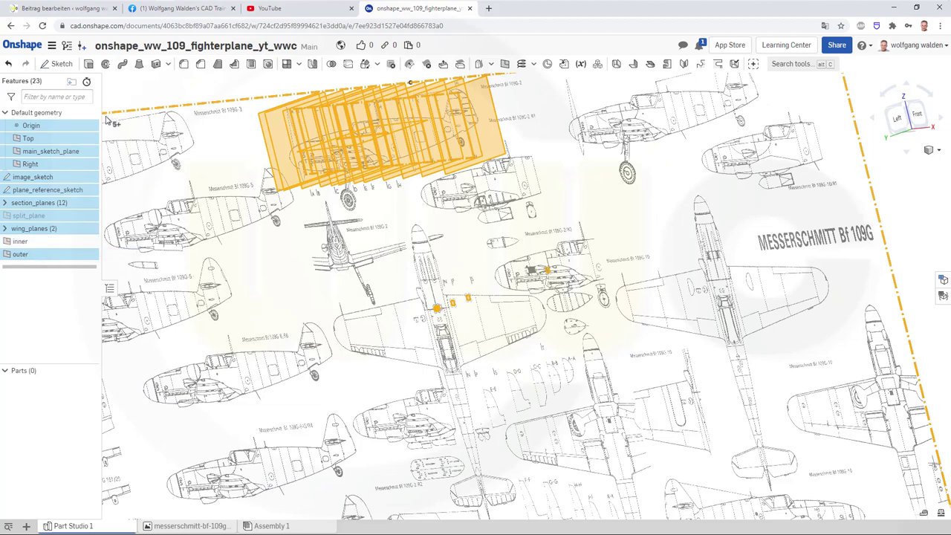
pyautogui.click(131, 98)
pyautogui.click(24, 245)
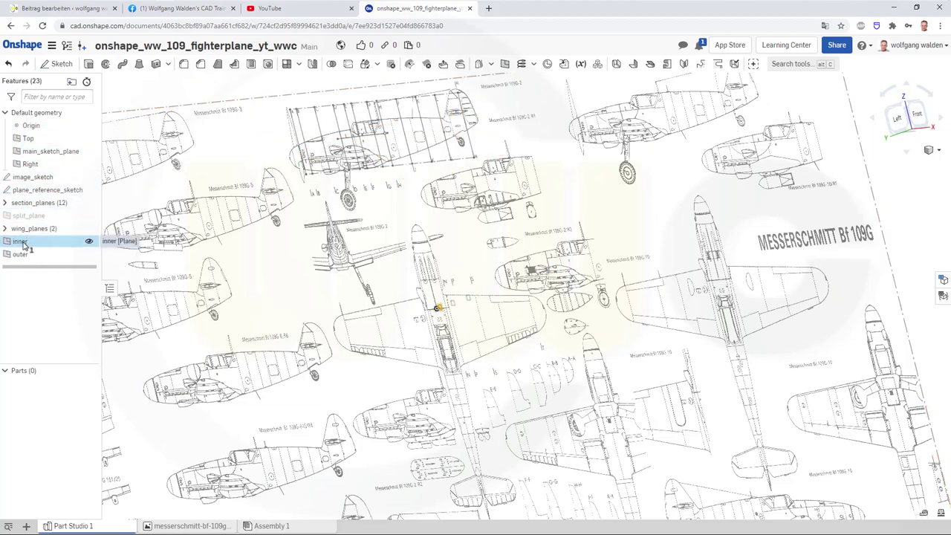
pyautogui.rightClick(27, 256)
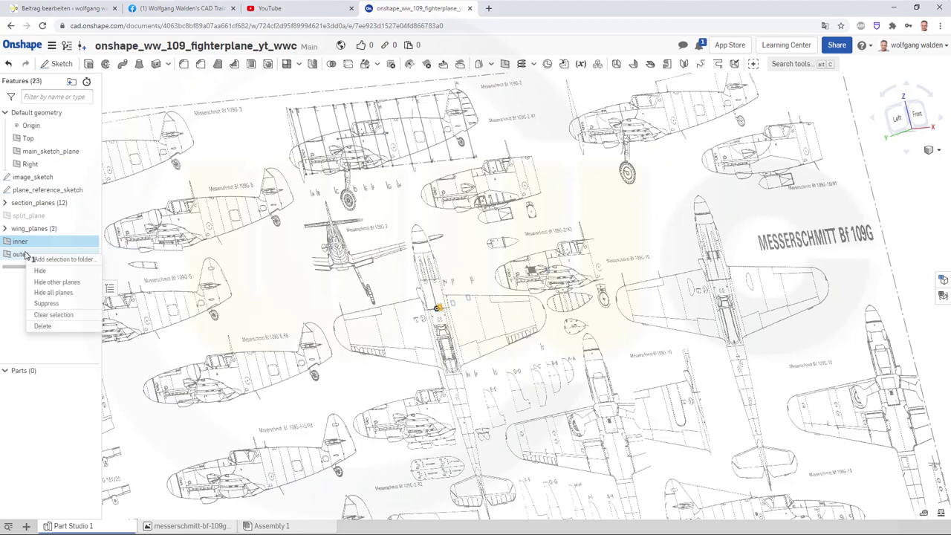
pyautogui.click(41, 259)
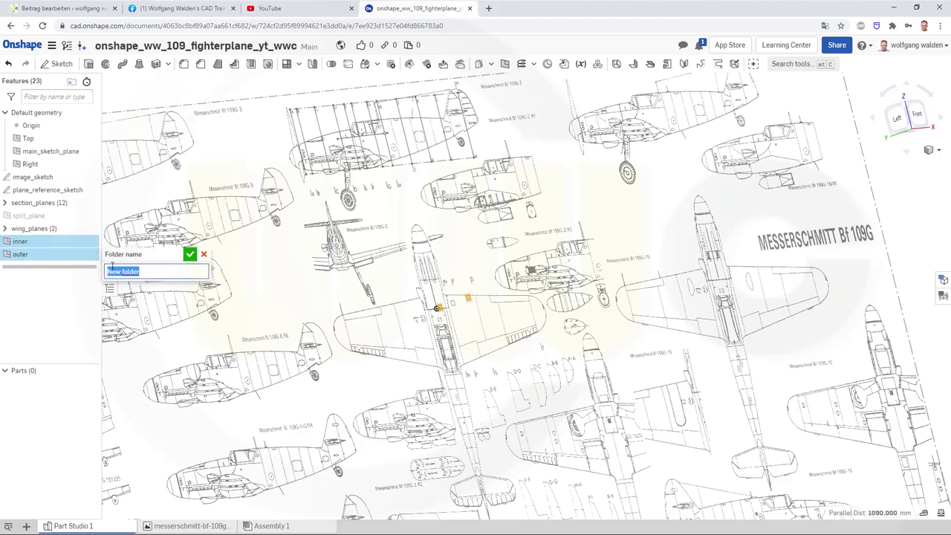
pyautogui.write('rud')
pyautogui.write('er_')
pyautogui.write('p')
pyautogui.write('lan')
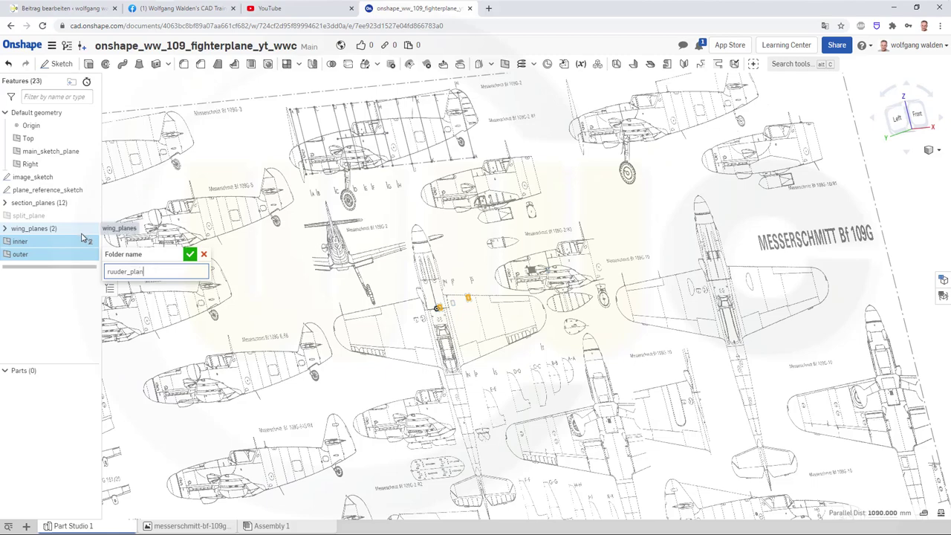
pyautogui.write('es')
pyautogui.press('Return')
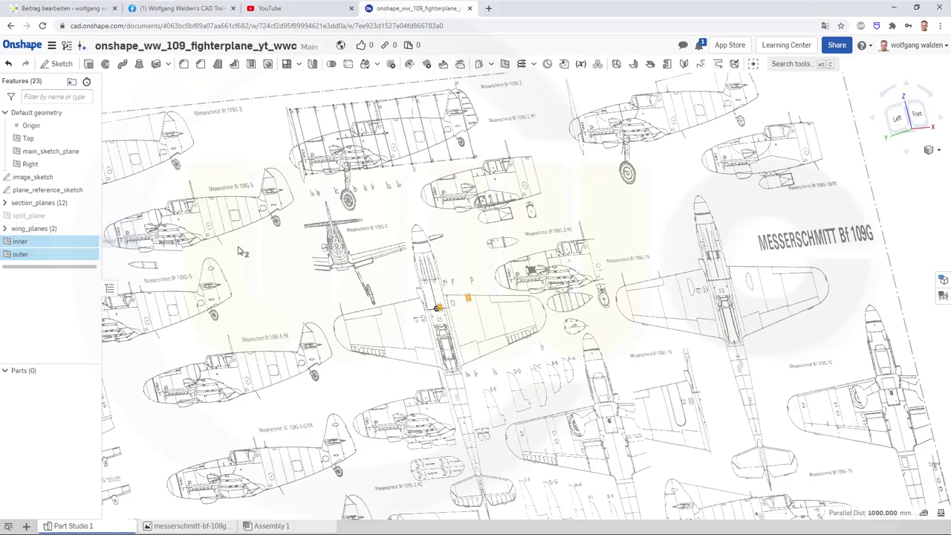
pyautogui.write('ruder_planes')
# - Hide plane_reference_sketch and view the blueprint from the front with main_sketch_plane selected
pyautogui.click(917, 115)
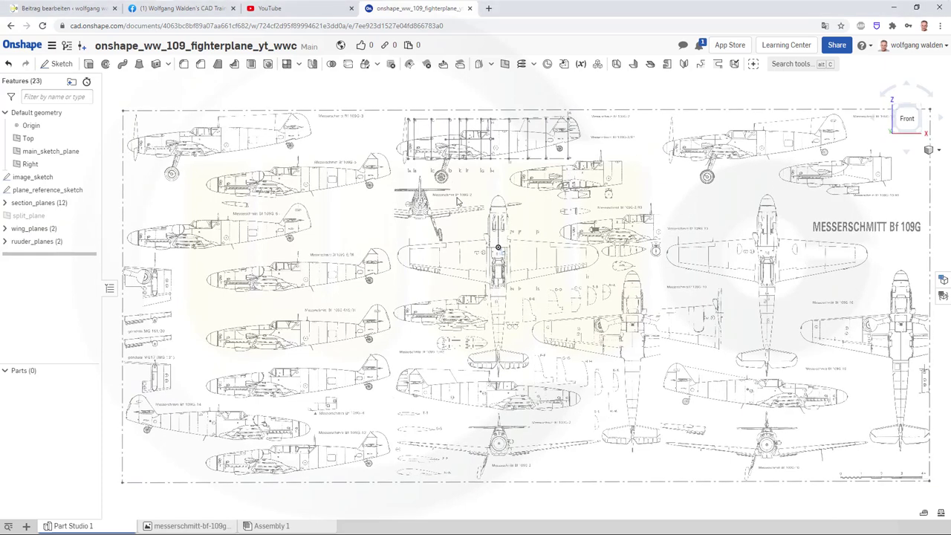
pyautogui.moveTo(458, 199); pyautogui.dragTo(486, 307, button='middle')
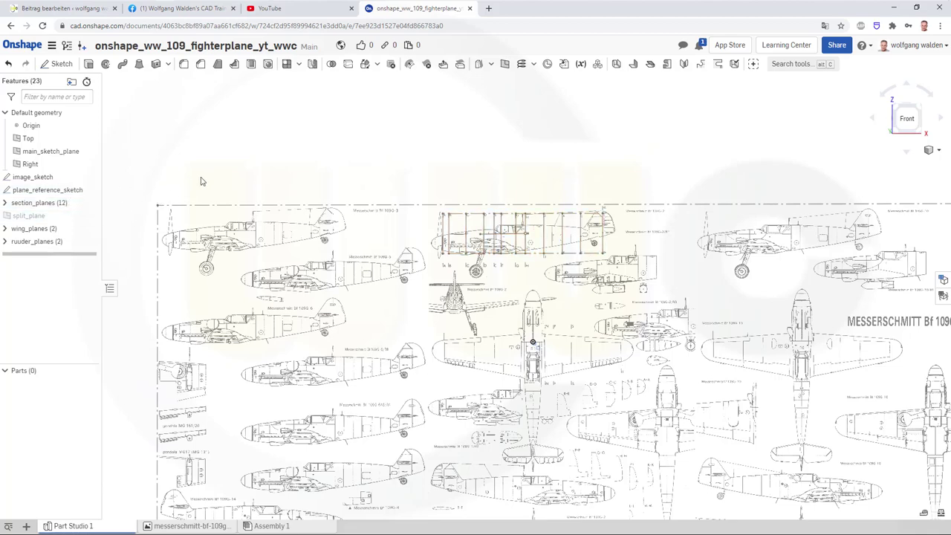
pyautogui.moveTo(433, 283); pyautogui.dragTo(150, 209, button='right')
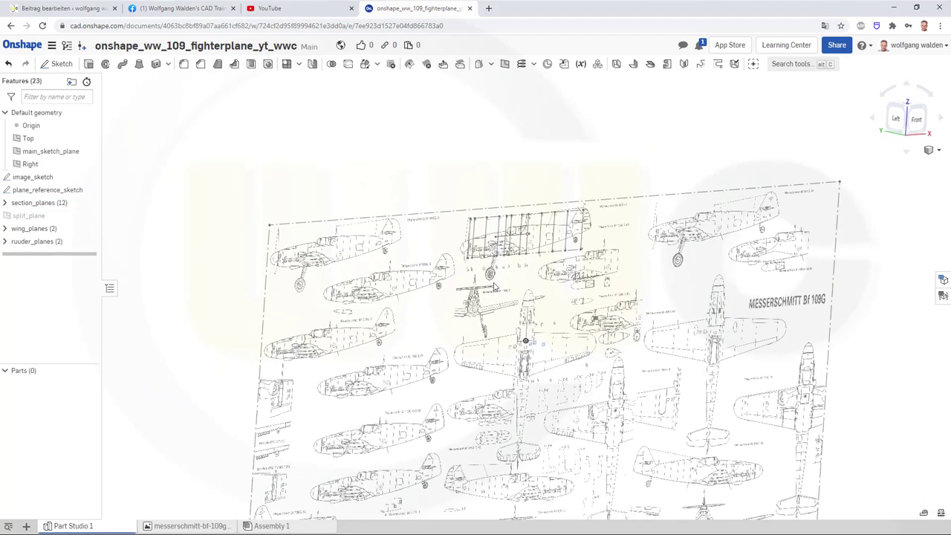
pyautogui.moveTo(44, 190)
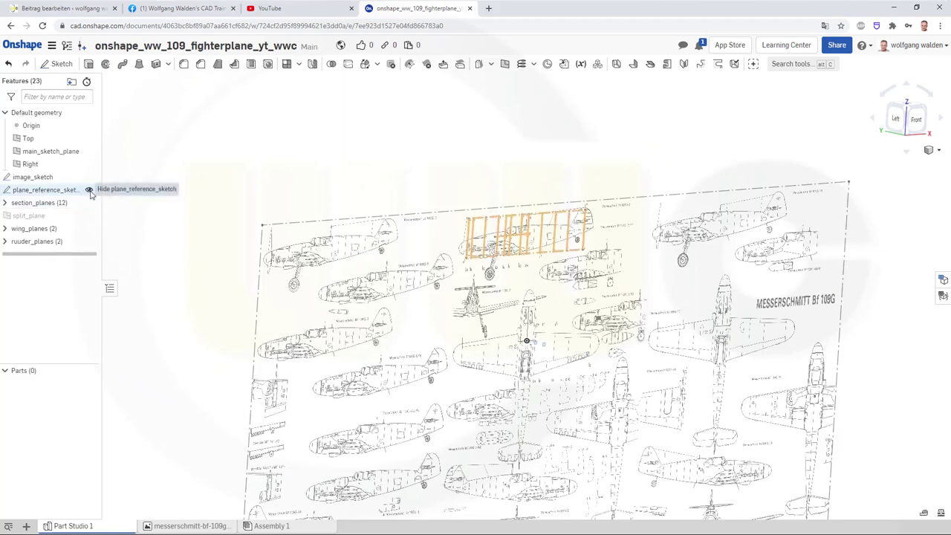
pyautogui.click(89, 188)
pyautogui.hotkey('shift', '1')
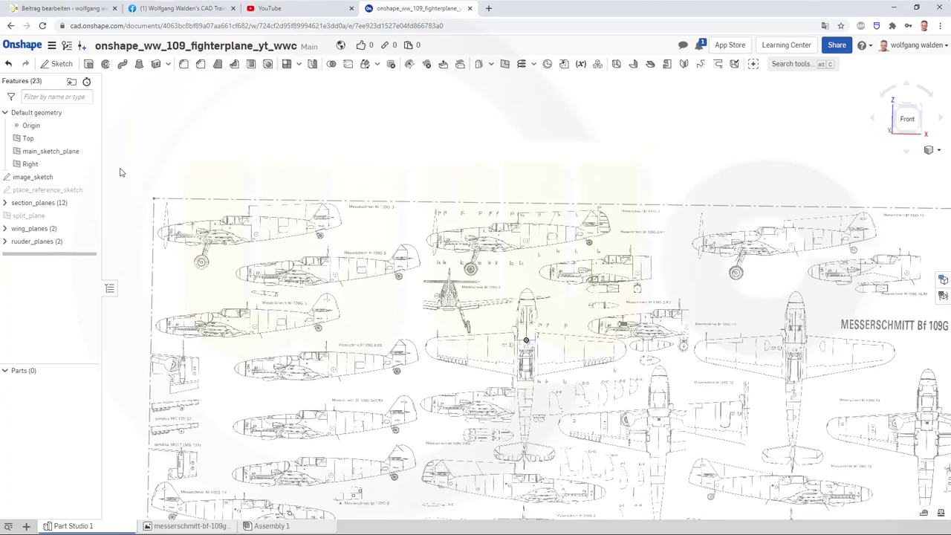
pyautogui.click(65, 151)
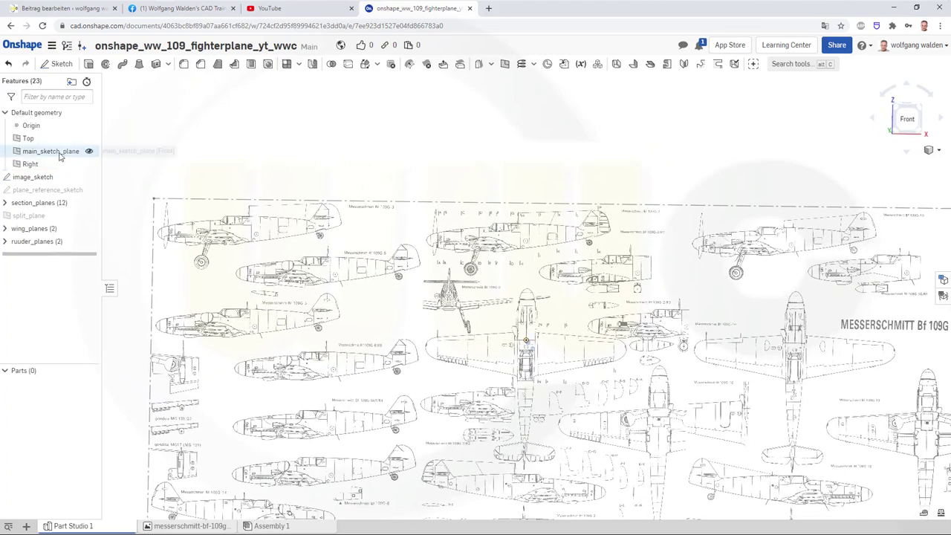
# - Start Sketch 1 on main_sketch_plane and zoom in on the Bf 109G-2 side view
pyautogui.click(60, 65)
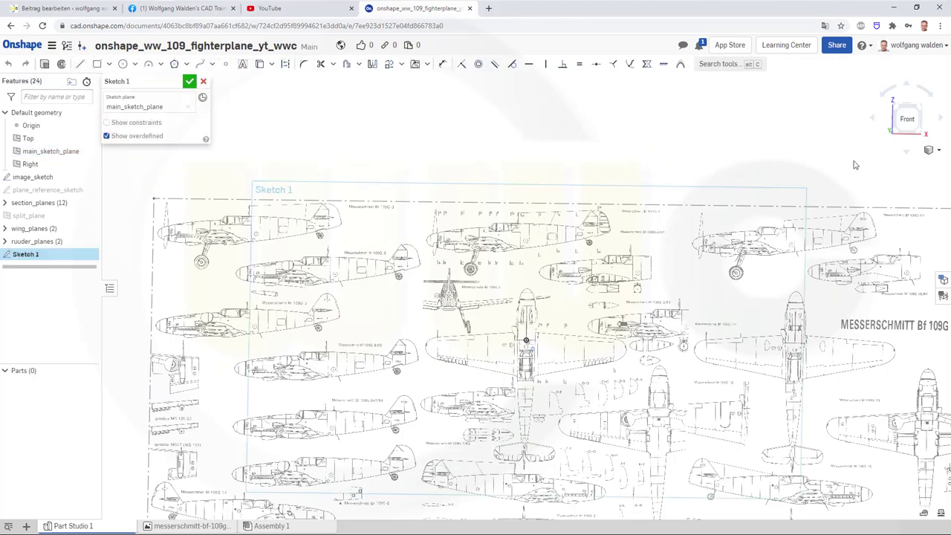
pyautogui.scroll(2, 479, 134)
pyautogui.scroll(1, 479, 134)
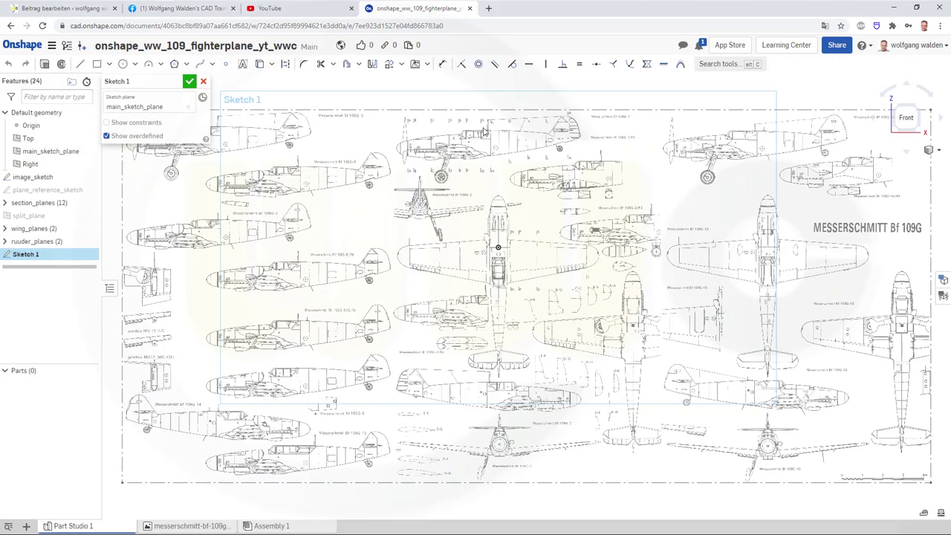
pyautogui.scroll(1, 479, 134)
pyautogui.scroll(1, 455, 130)
pyautogui.scroll(3, 456, 130)
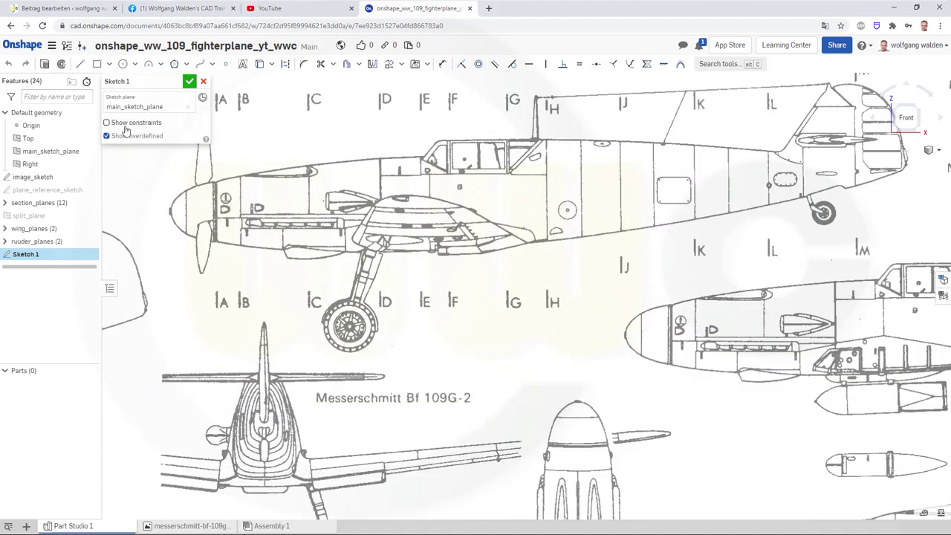
pyautogui.click(162, 65)
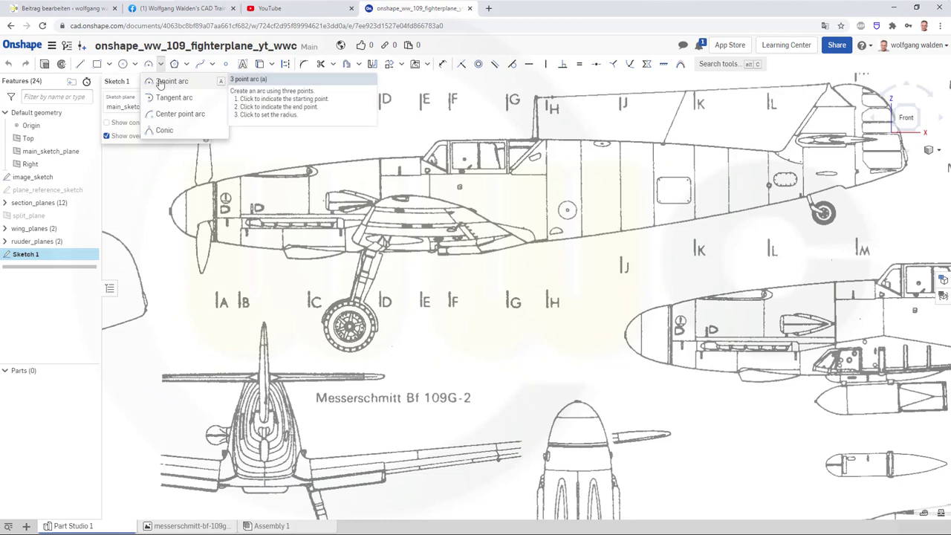
pyautogui.click(160, 82)
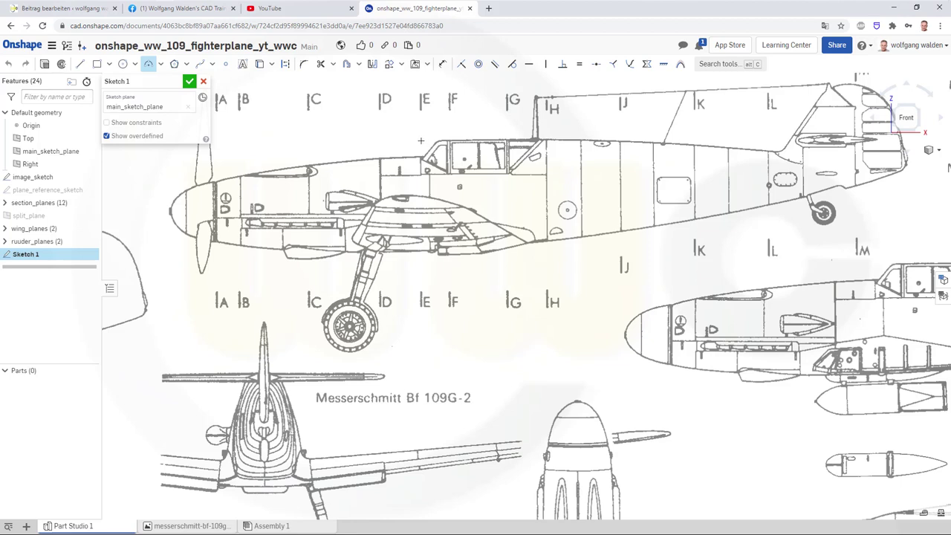
pyautogui.click(420, 140)
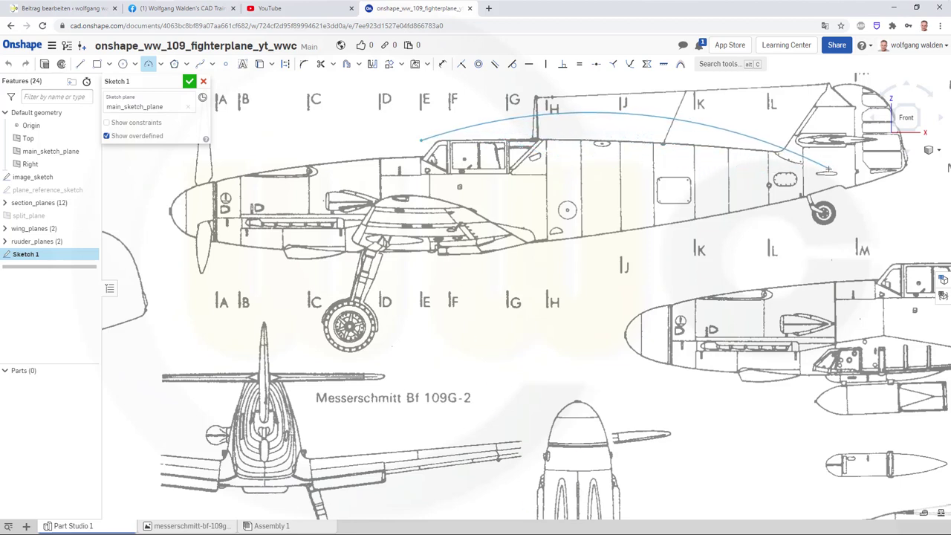
pyautogui.click(828, 169)
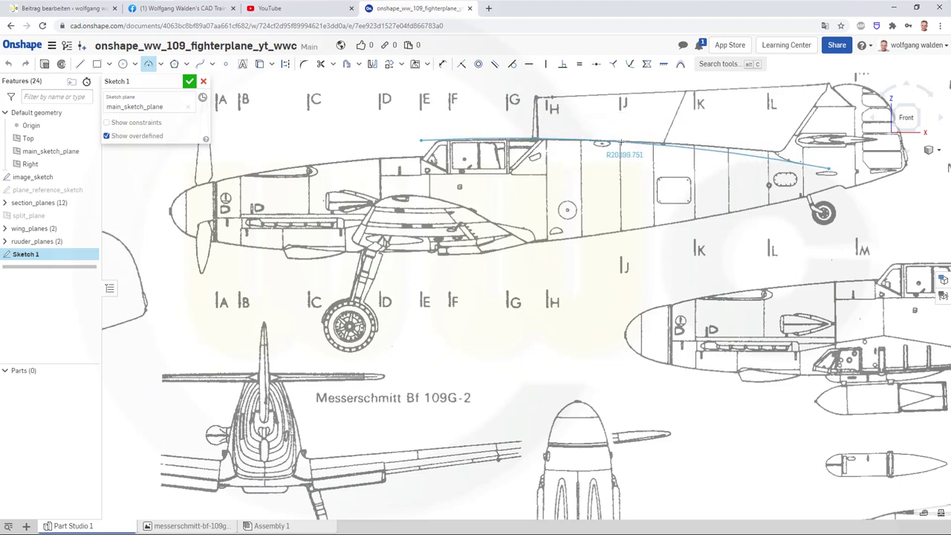
pyautogui.click(616, 140)
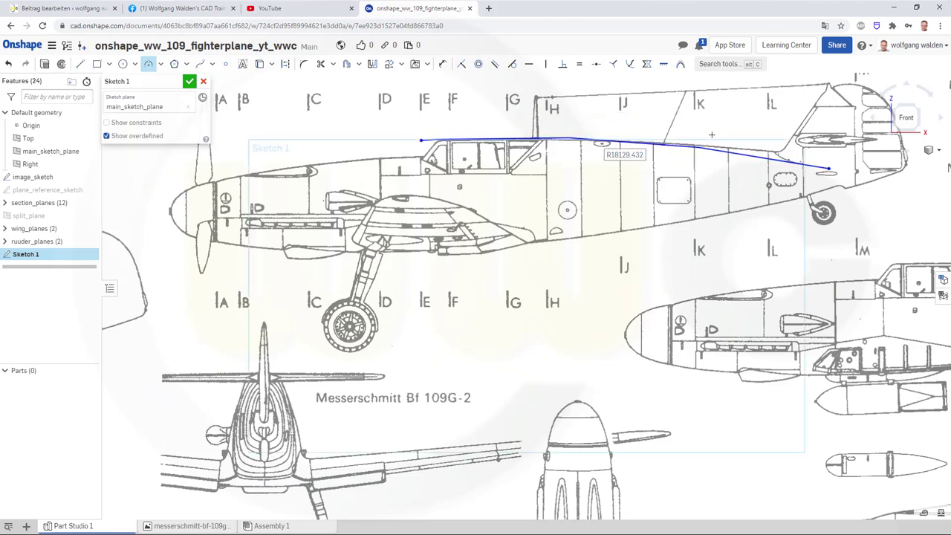
pyautogui.press('Escape')
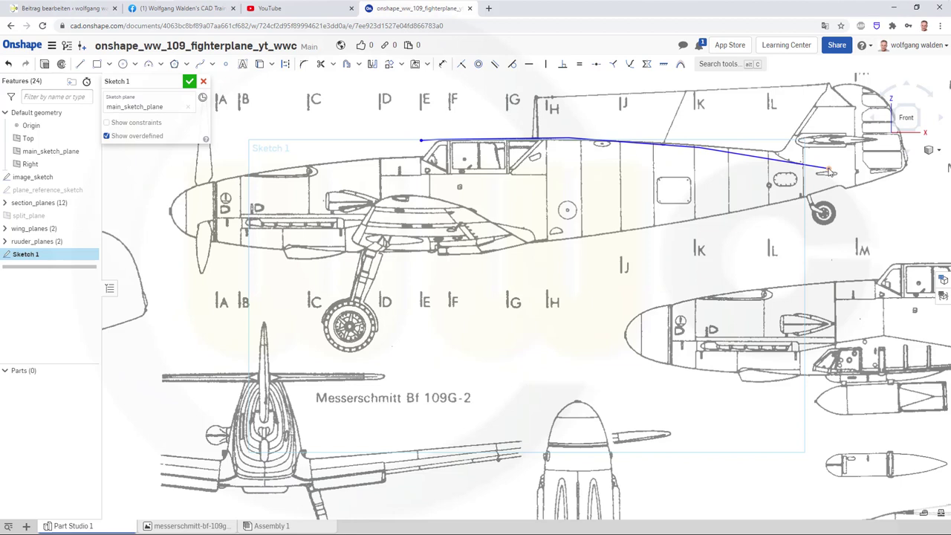
pyautogui.moveTo(831, 172); pyautogui.dragTo(824, 167)
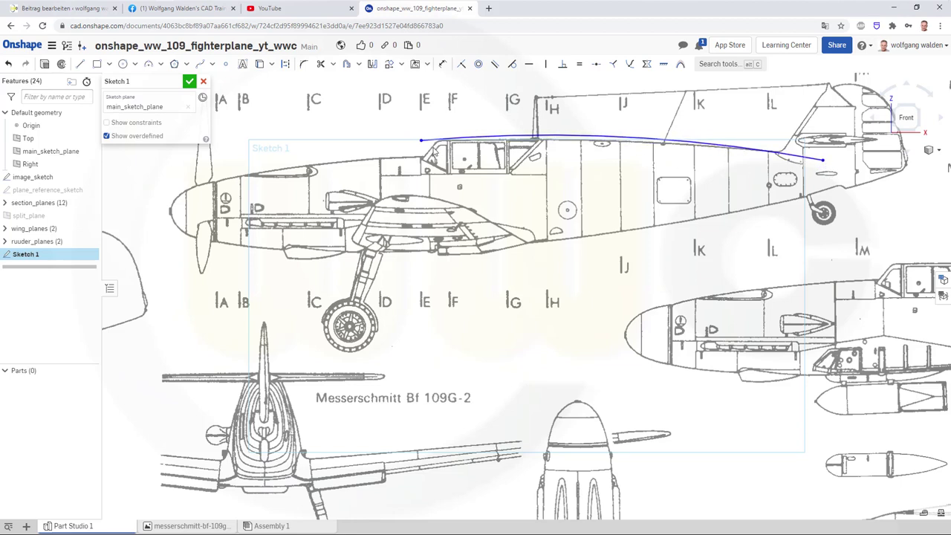
pyautogui.moveTo(423, 145)
pyautogui.mouseDown()
pyautogui.moveTo(316, 157)
pyautogui.moveTo(438, 151)
pyautogui.moveTo(420, 140)
pyautogui.mouseUp()
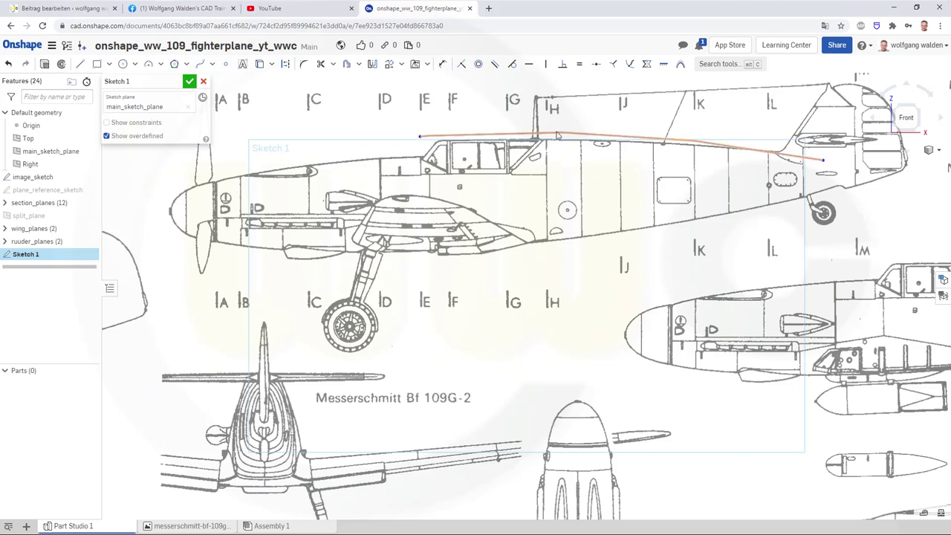
pyautogui.press('Delete')
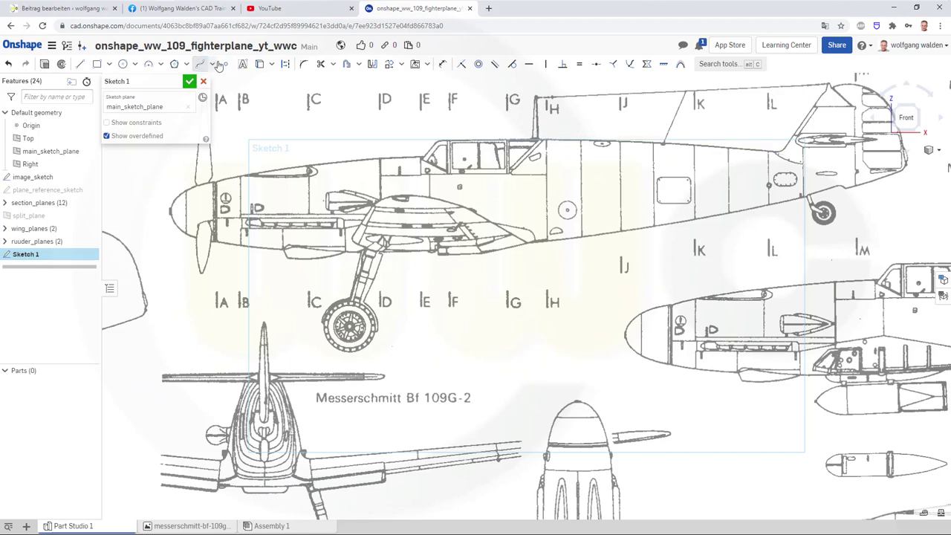
# - Draw splines along the upper fuselage from canopy to tail and over the nose to the canopy
pyautogui.click(215, 65)
pyautogui.click(413, 138)
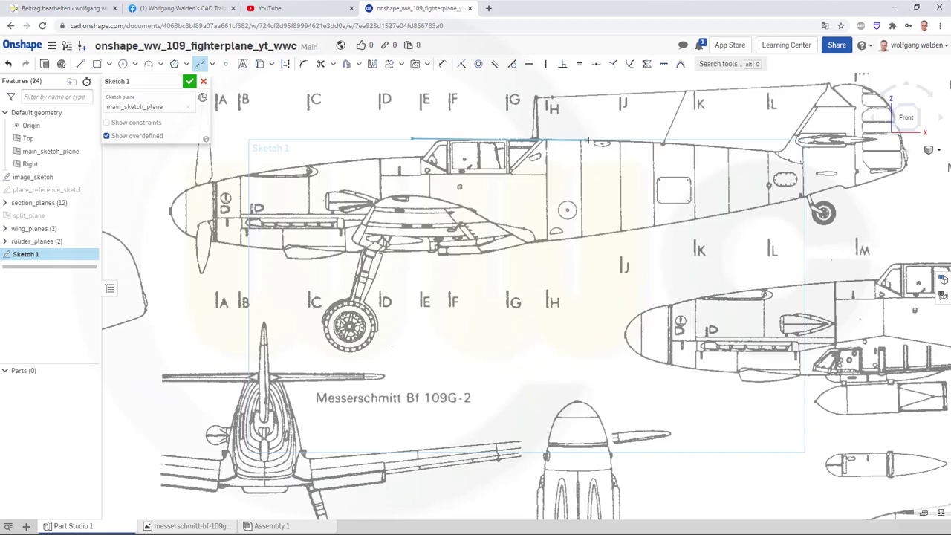
pyautogui.click(589, 139)
pyautogui.click(824, 159)
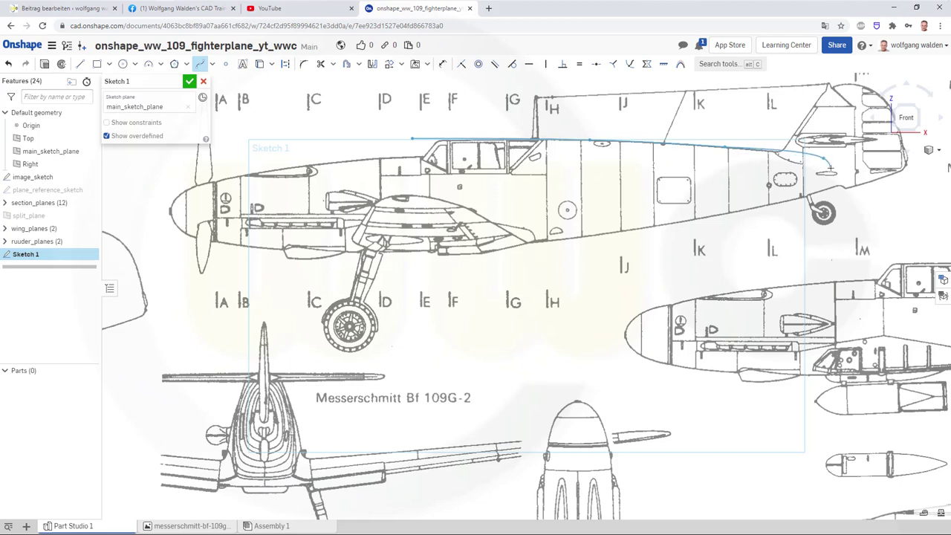
pyautogui.press('Escape')
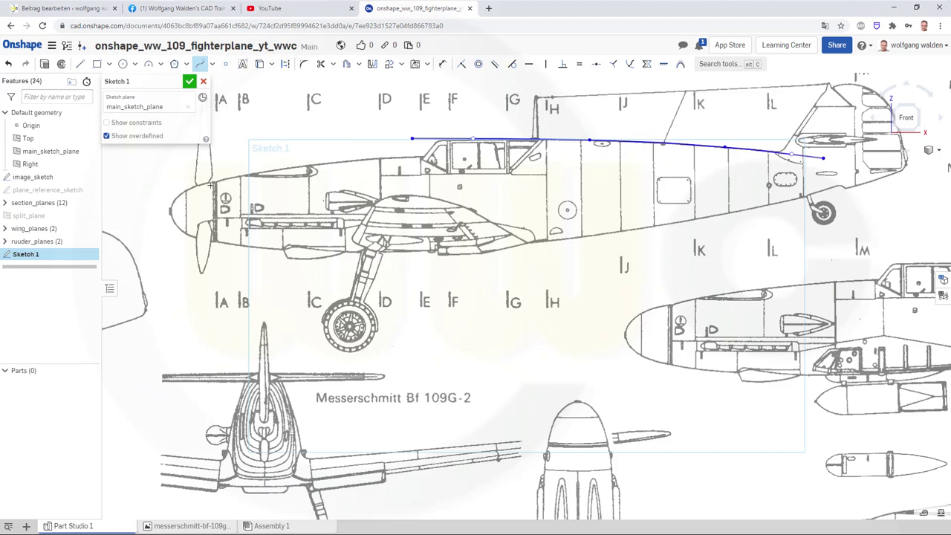
pyautogui.click(256, 172)
pyautogui.click(366, 158)
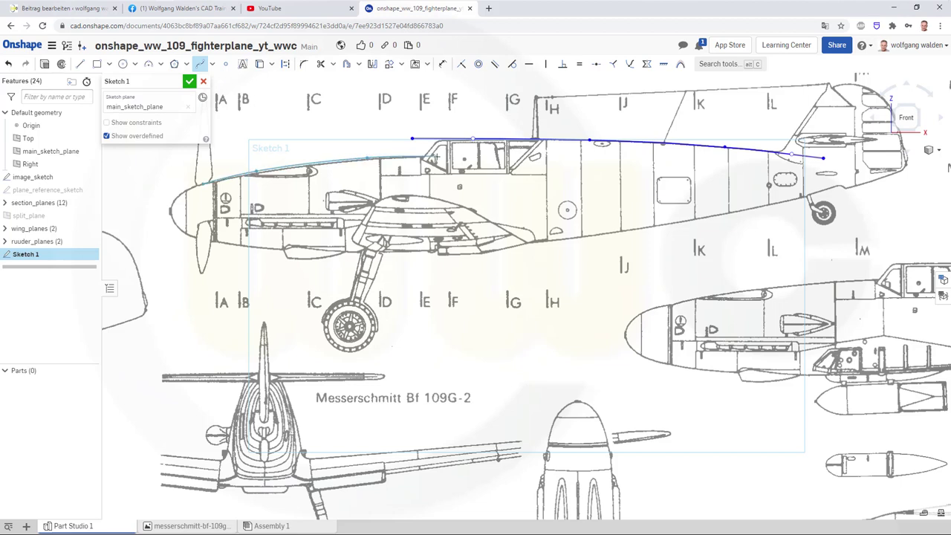
pyautogui.doubleClick(437, 157)
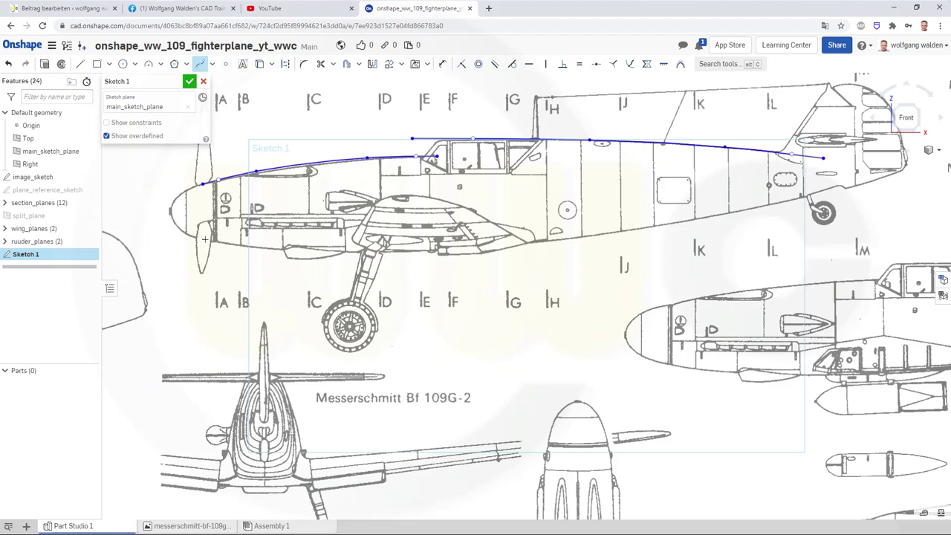
# - Trace the belly from nose to tail with a spline and lower its point near the tail
pyautogui.click(204, 239)
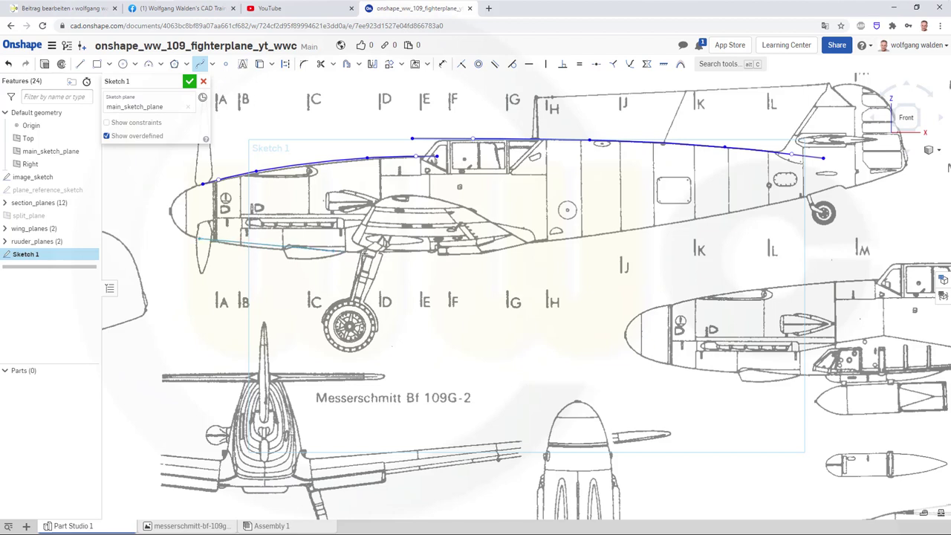
pyautogui.click(411, 253)
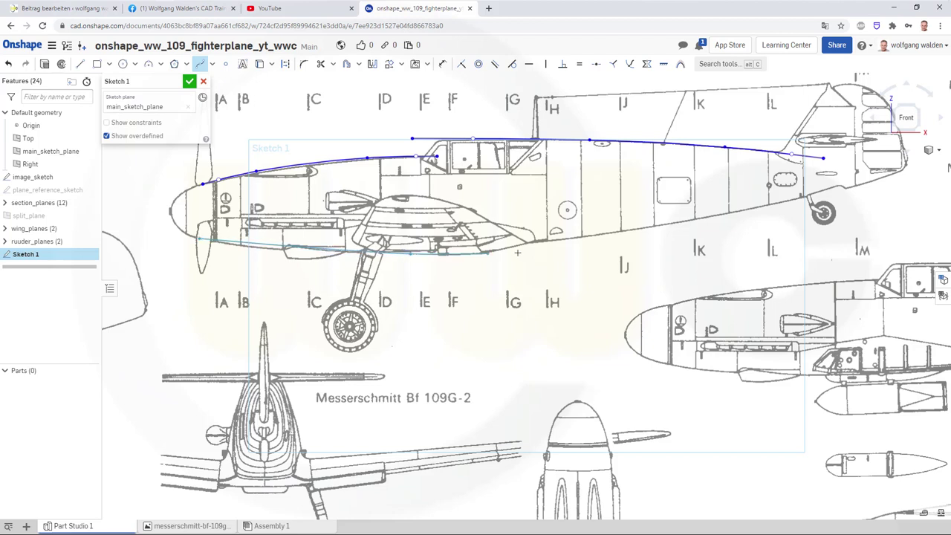
pyautogui.click(591, 237)
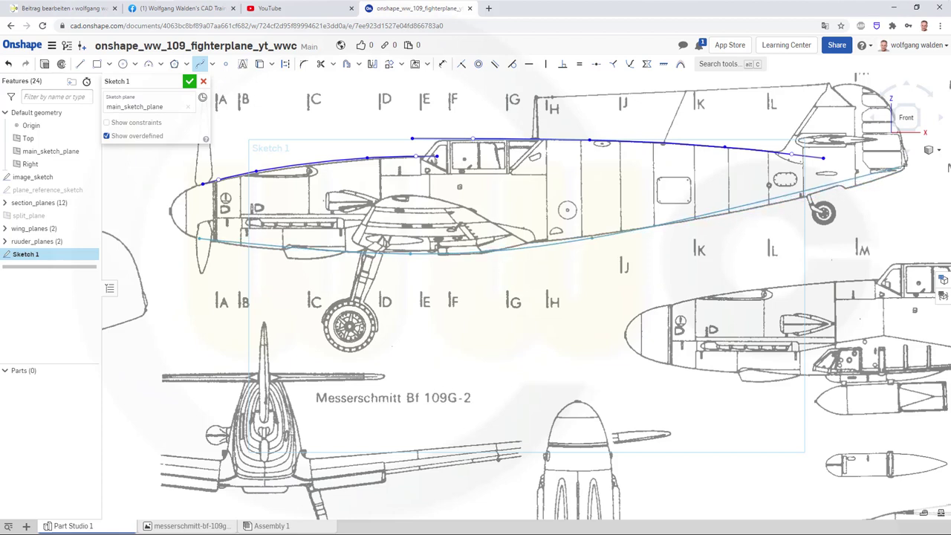
pyautogui.click(911, 163)
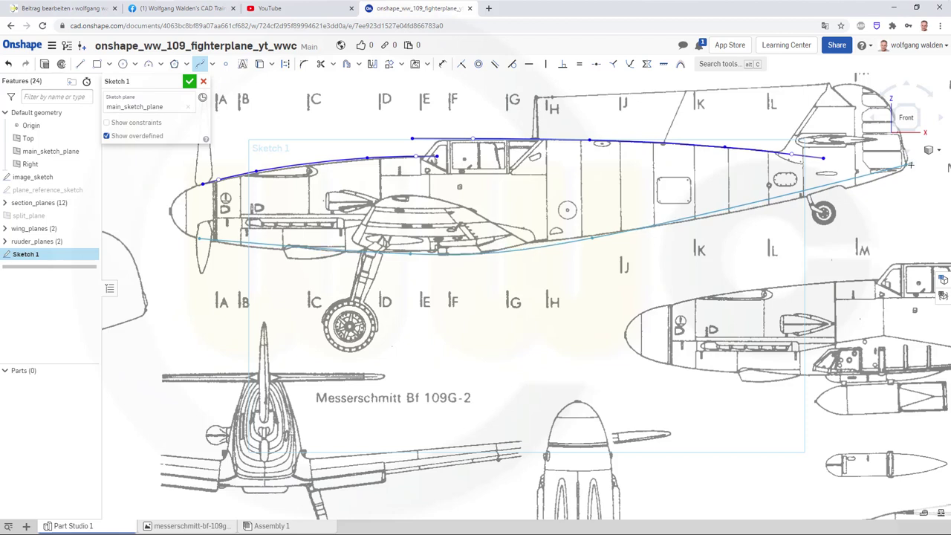
pyautogui.press('Escape')
pyautogui.press('Escape')
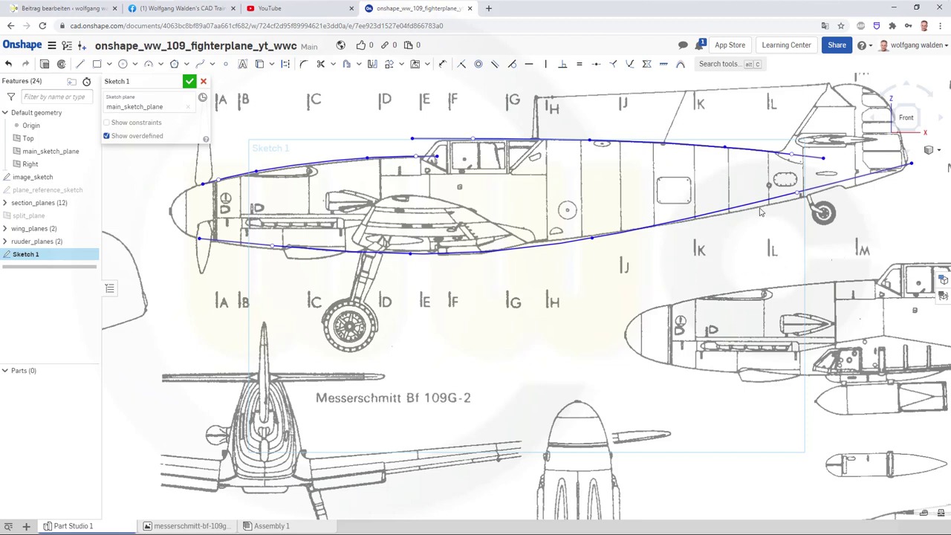
pyautogui.moveTo(799, 195); pyautogui.dragTo(797, 202)
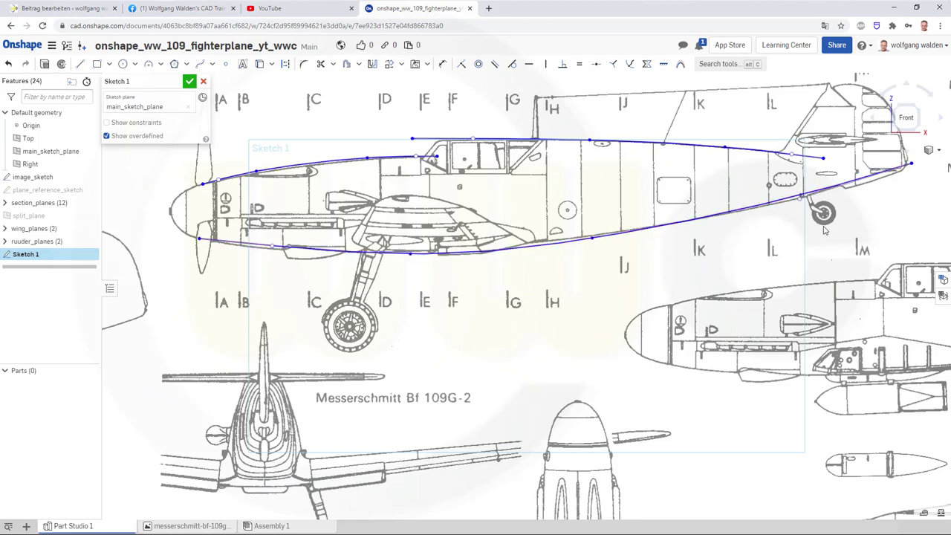
# - Accept Sketch 1 and rename it main_reference_body_sketch
pyautogui.click(190, 82)
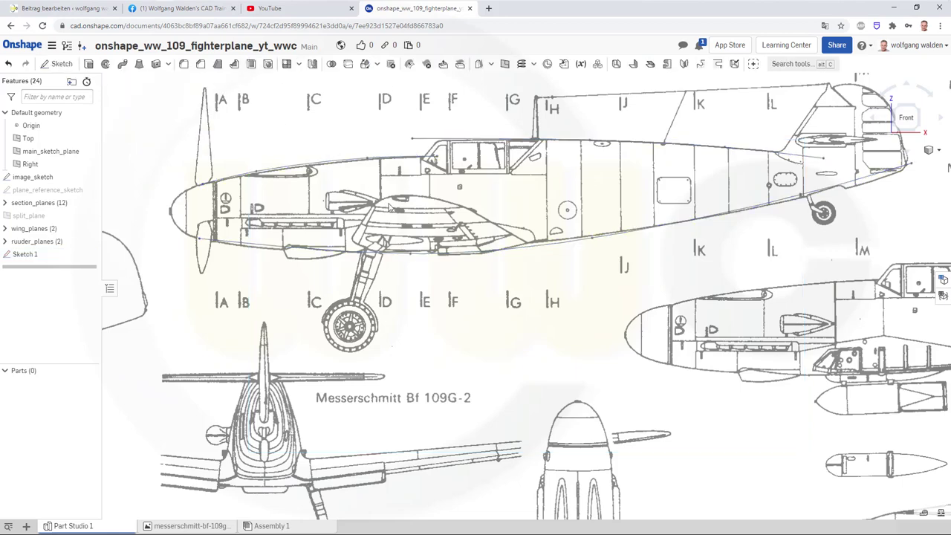
pyautogui.moveTo(318, 137); pyautogui.dragTo(431, 217, button='right')
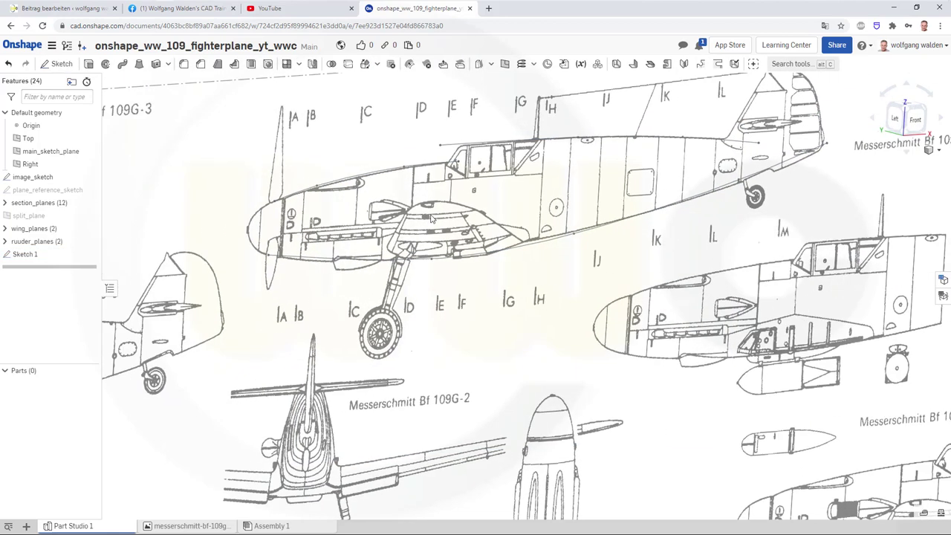
pyautogui.click(38, 256)
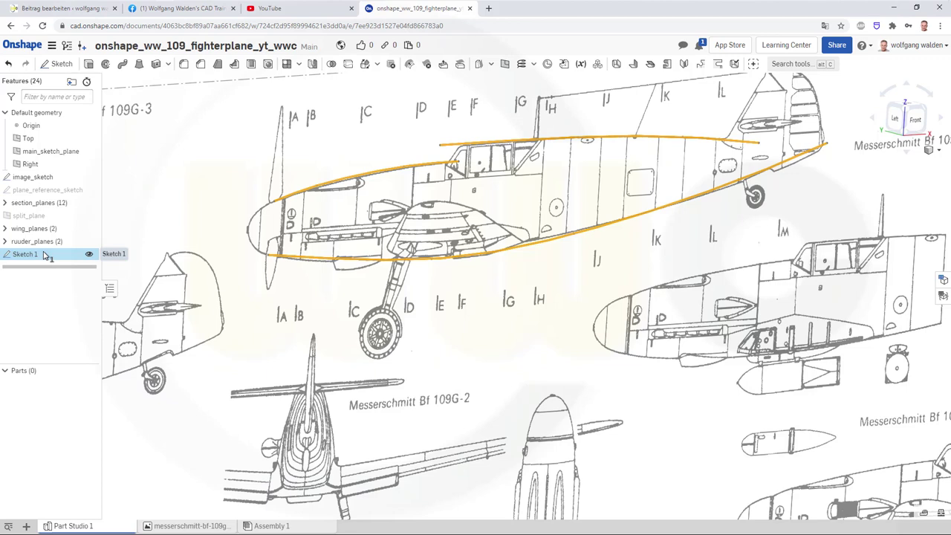
pyautogui.rightClick(45, 256)
pyautogui.click(76, 262)
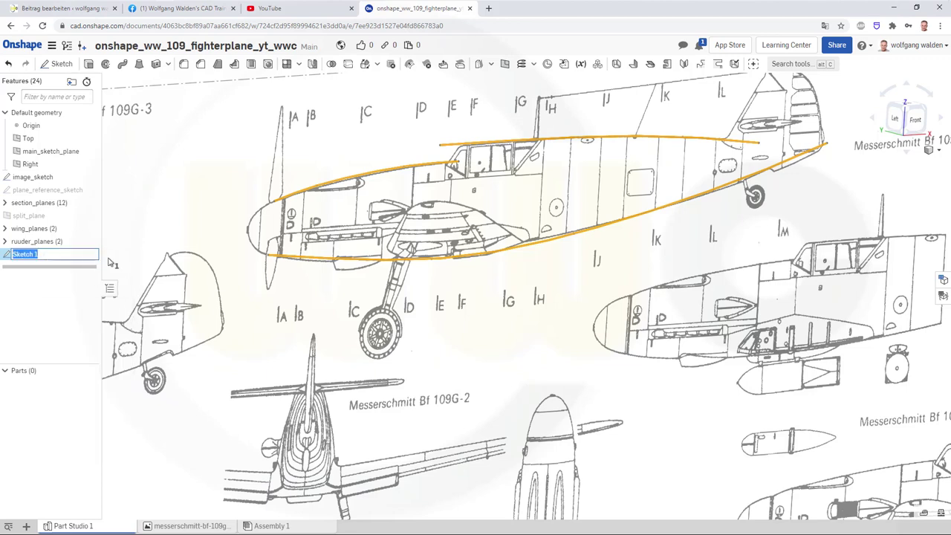
pyautogui.write('main_reference_body')
pyautogui.write('_s')
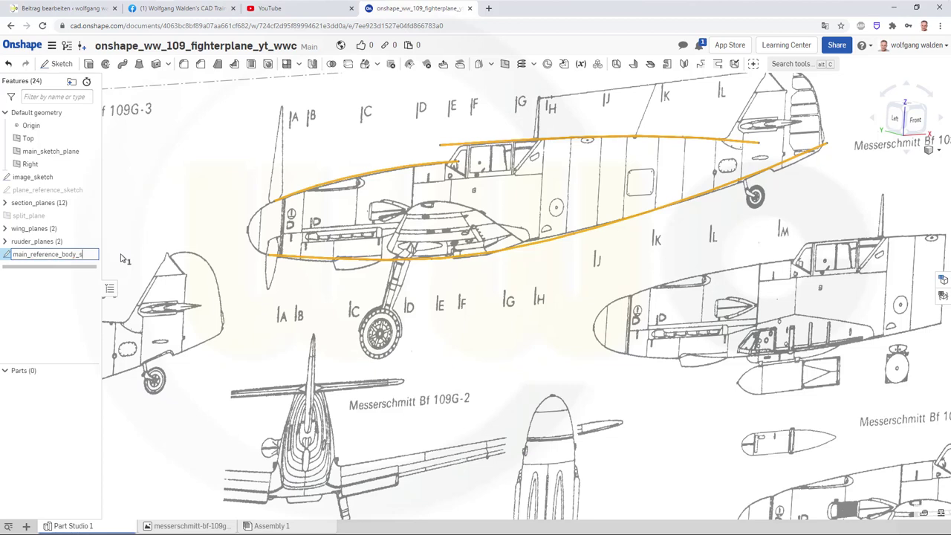
pyautogui.write('ketch')
pyautogui.press('Return')
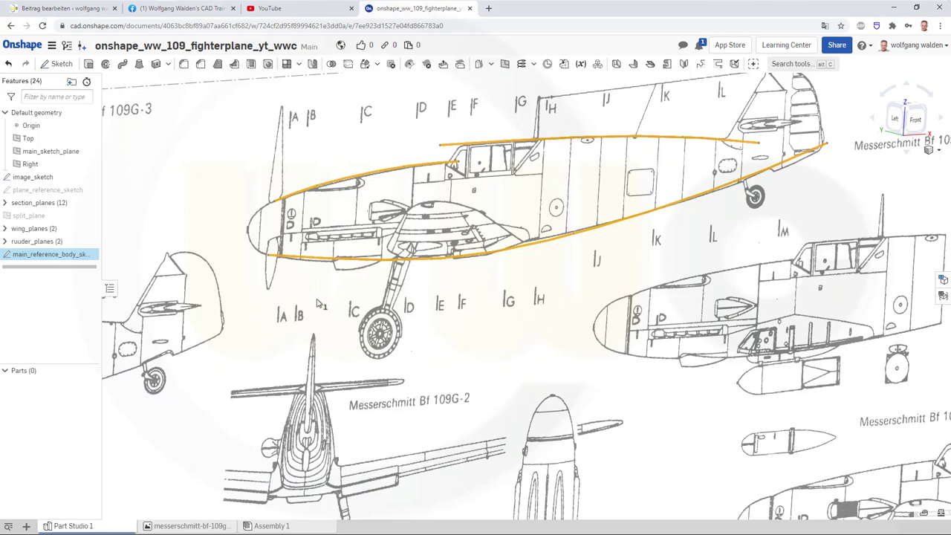
pyautogui.click(427, 316)
pyautogui.moveTo(300, 314); pyautogui.dragTo(291, 320, button='right')
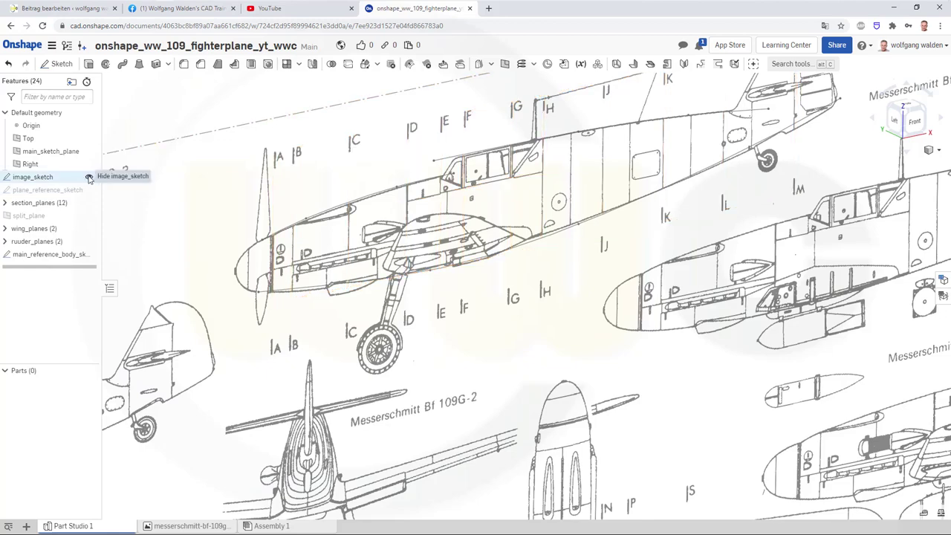
# - Hide image_sketch and surface-extrude the short upper-left fuselage curve 100 mm
pyautogui.click(88, 177)
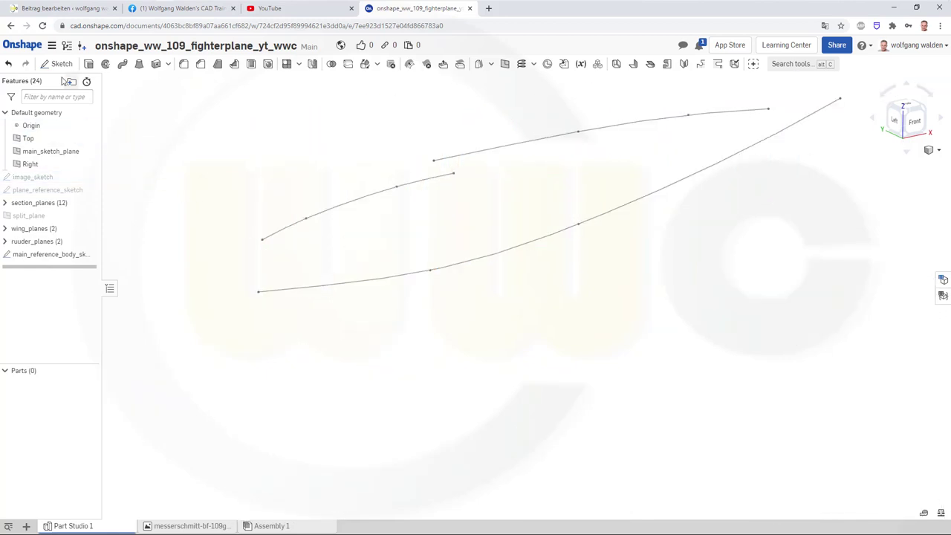
pyautogui.click(88, 65)
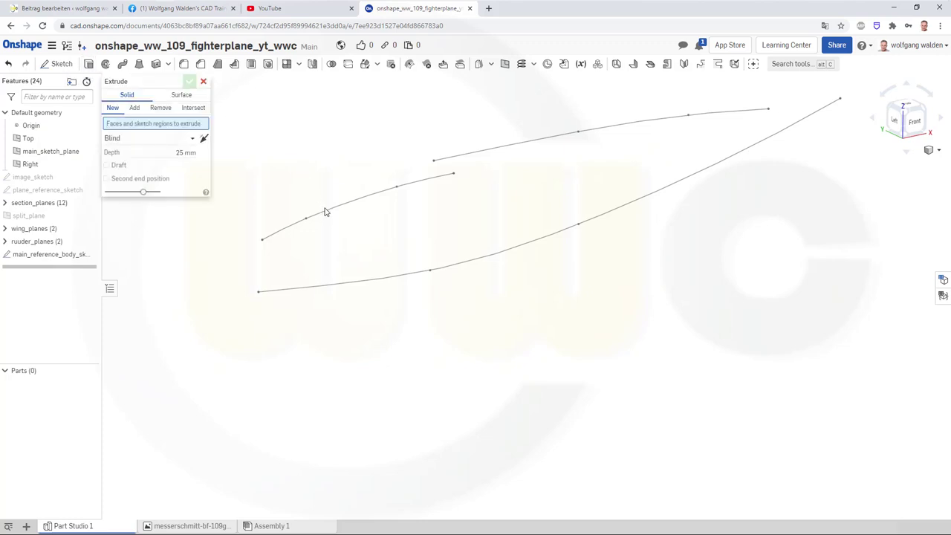
pyautogui.click(178, 96)
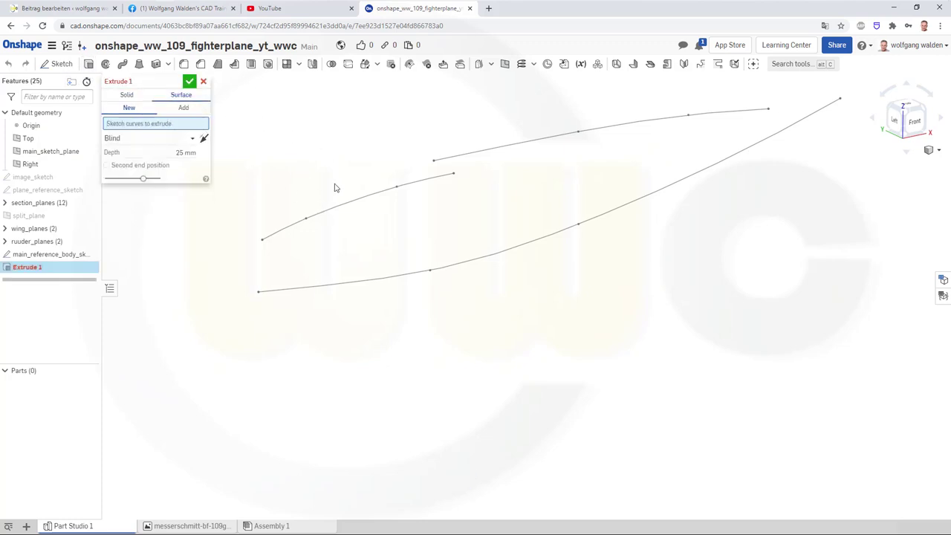
pyautogui.click(317, 216)
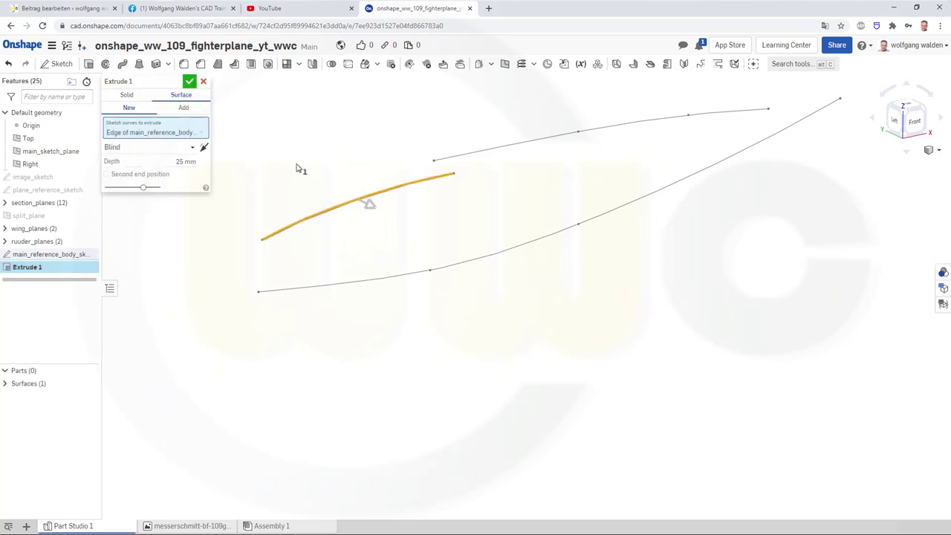
pyautogui.click(185, 162)
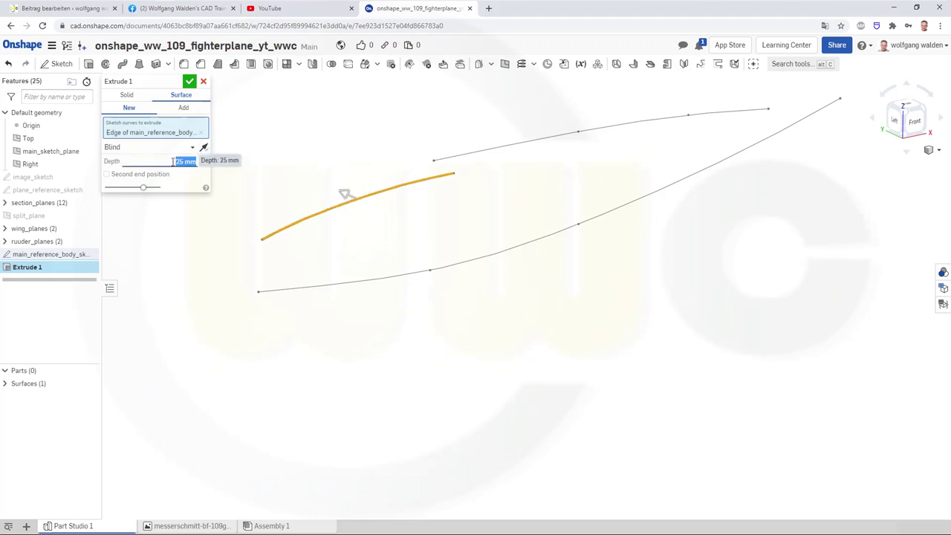
pyautogui.write('100')
pyautogui.press('Return')
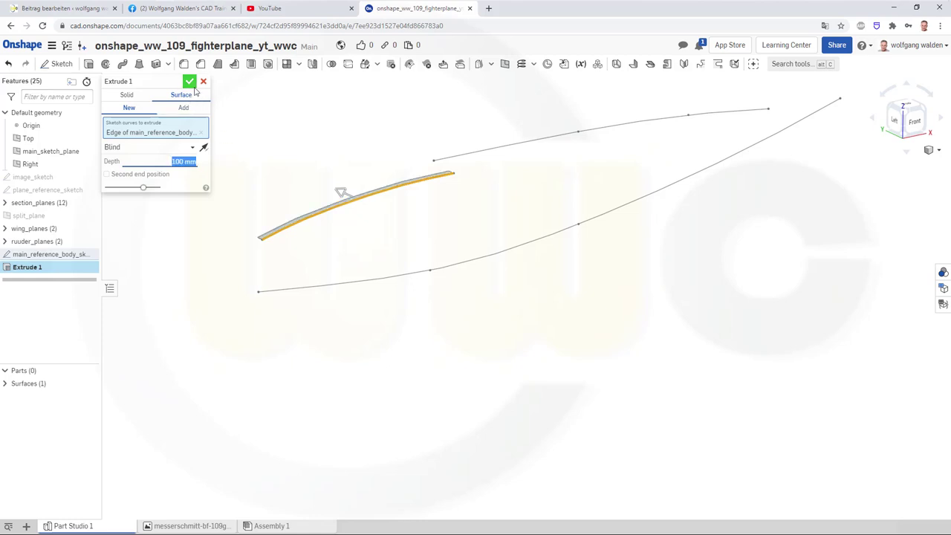
pyautogui.click(191, 82)
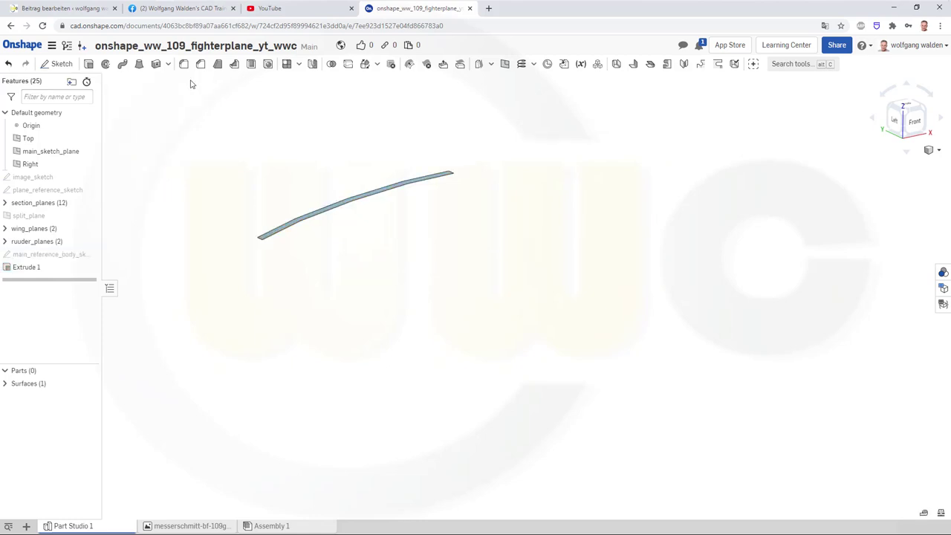
# - Surface-extrude the long upper fuselage curve 100 mm
pyautogui.click(88, 64)
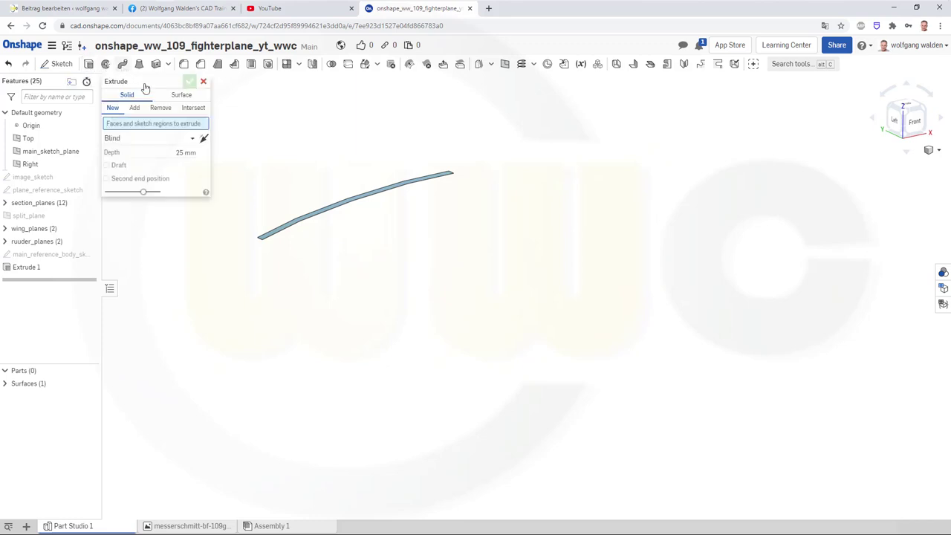
pyautogui.click(89, 254)
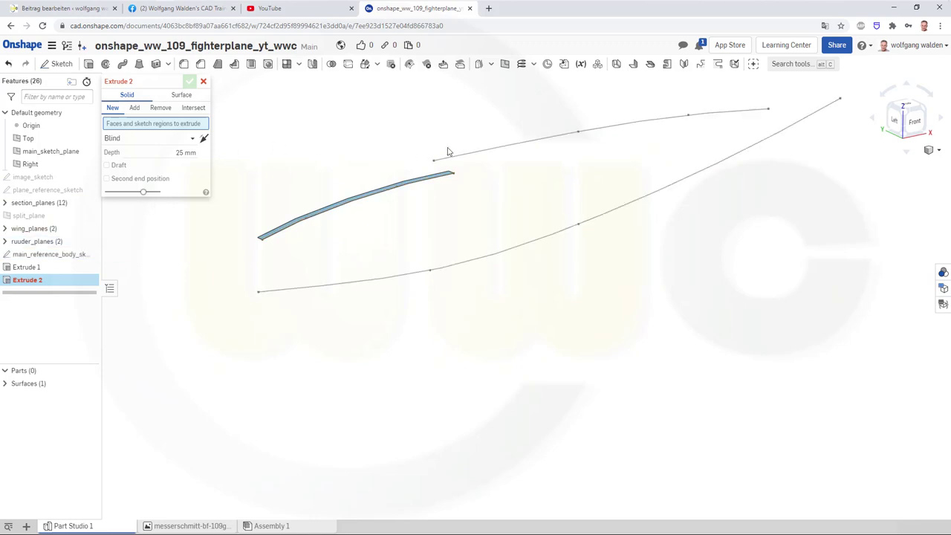
pyautogui.click(175, 95)
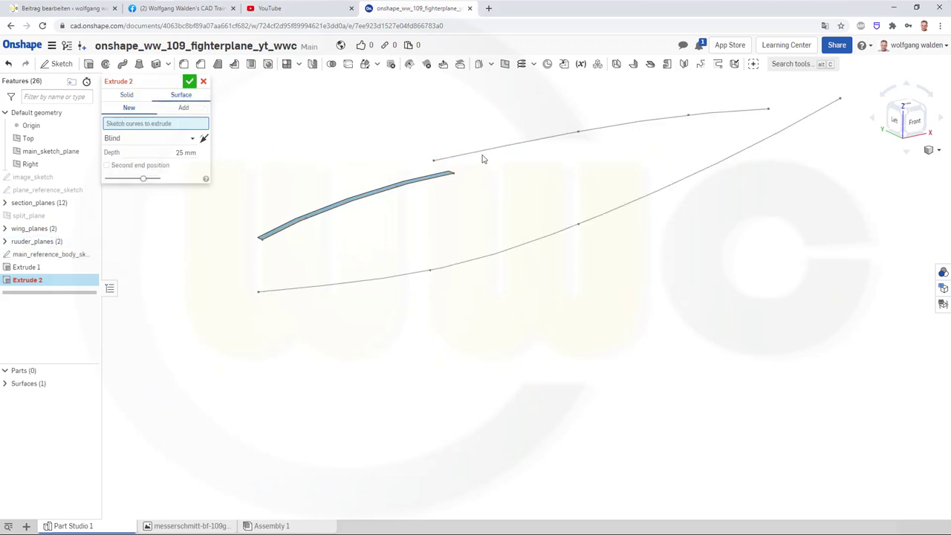
pyautogui.click(479, 157)
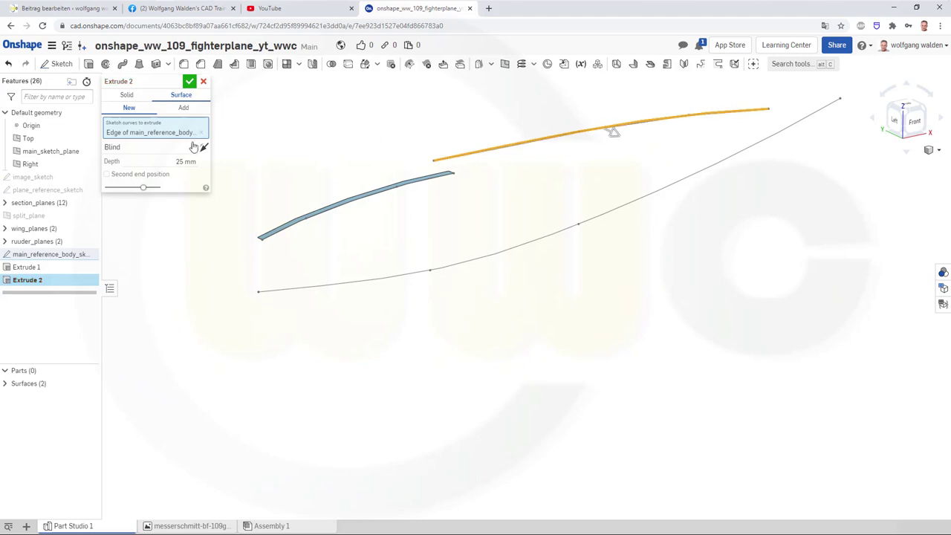
pyautogui.click(170, 160)
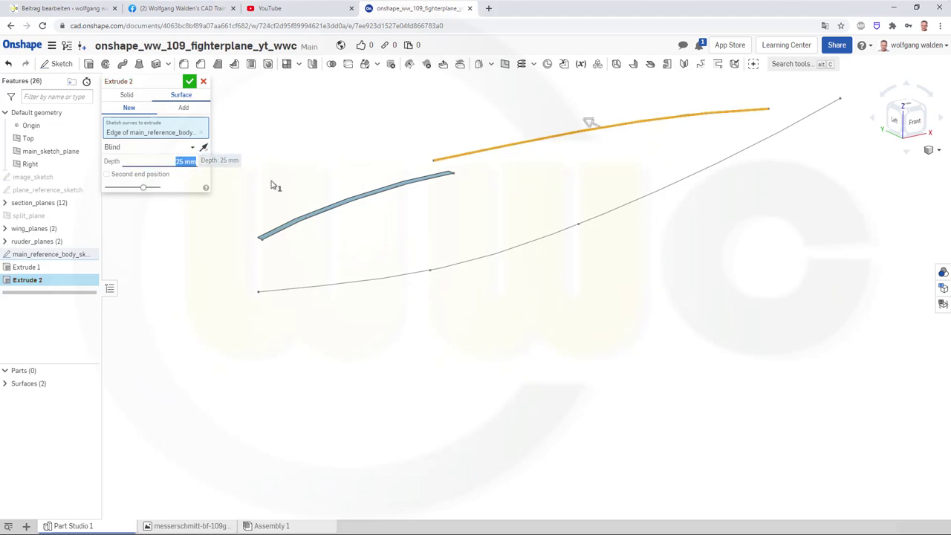
pyautogui.write('100')
pyautogui.press('Return')
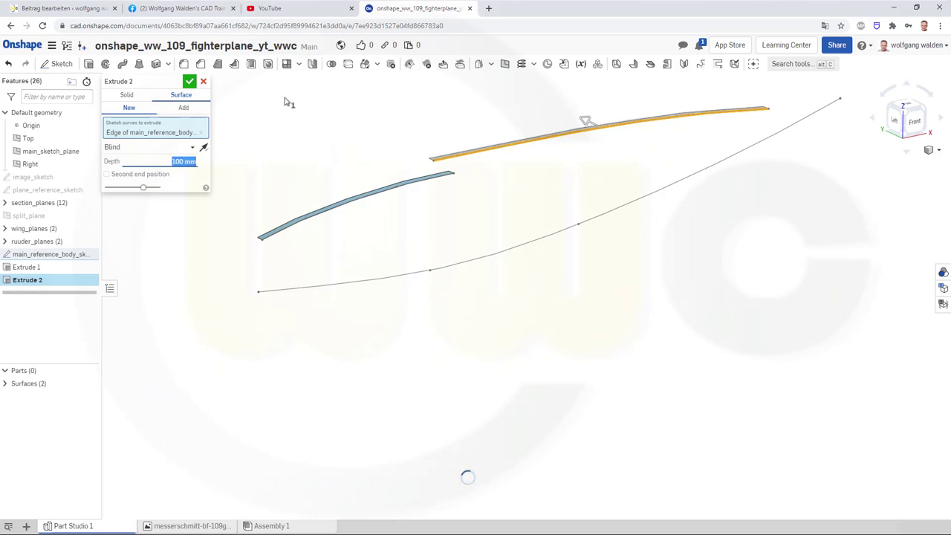
pyautogui.click(191, 81)
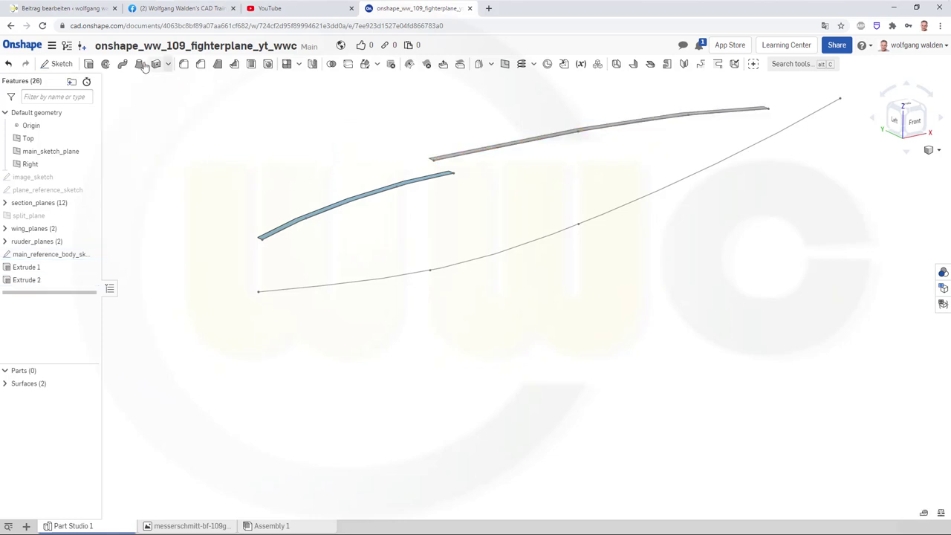
# - Surface-extrude the long lower fuselage curve 50 mm in the flipped direction
pyautogui.click(89, 65)
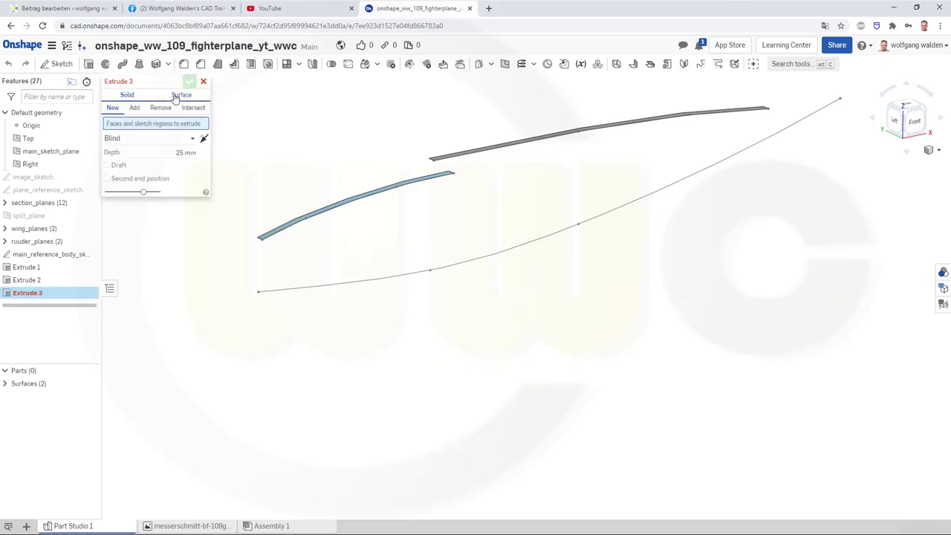
pyautogui.click(178, 96)
pyautogui.click(339, 289)
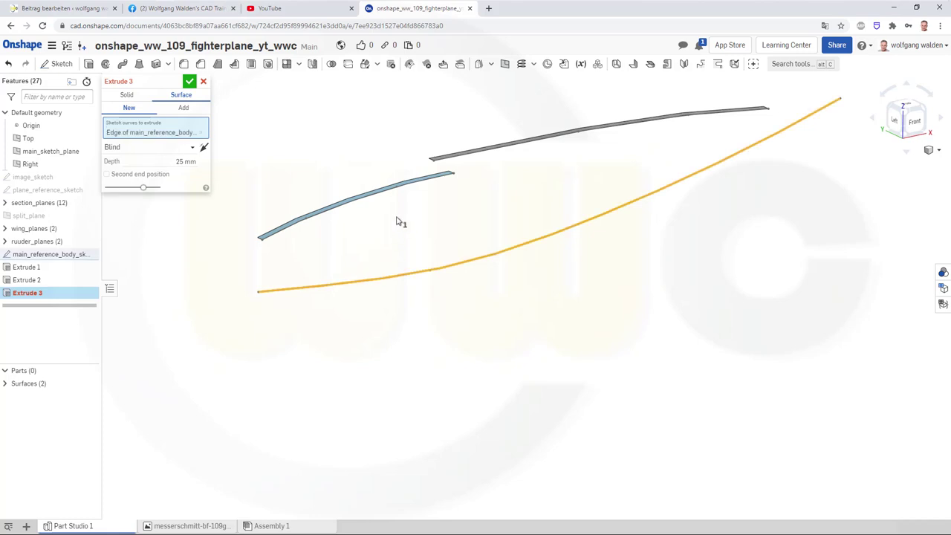
pyautogui.click(204, 147)
pyautogui.click(162, 160)
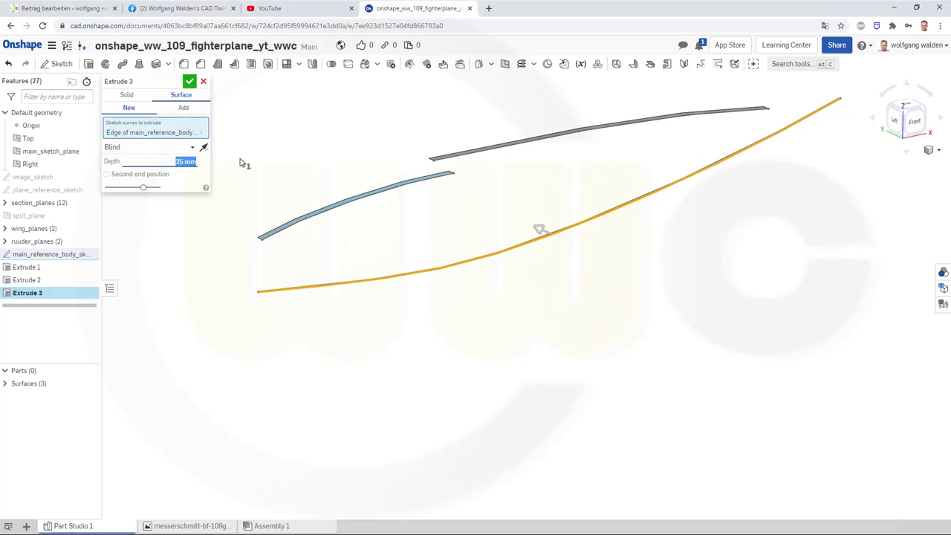
pyautogui.write('50')
pyautogui.press('Return')
pyautogui.click(190, 82)
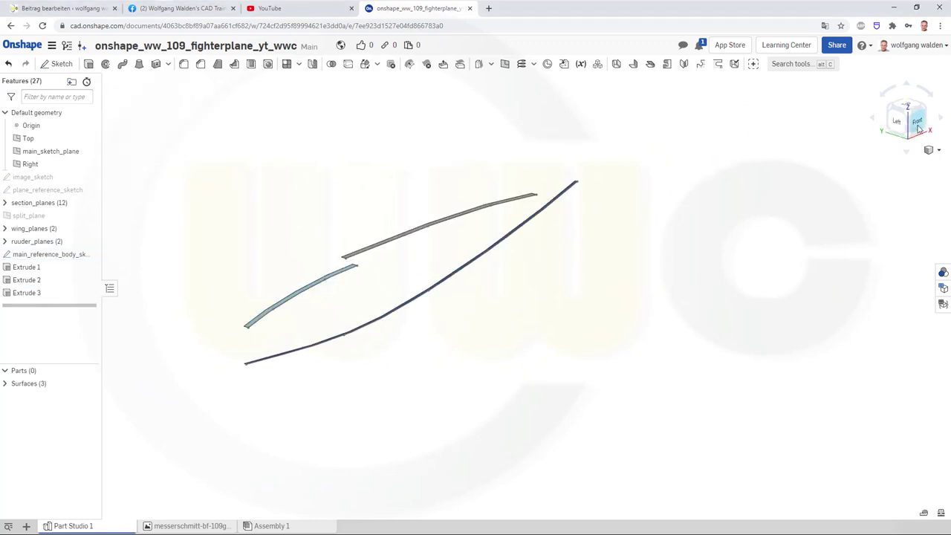
# - Select Extrude 1 through Extrude 3 and place them in a new main_body_boundary folder
pyautogui.click(915, 121)
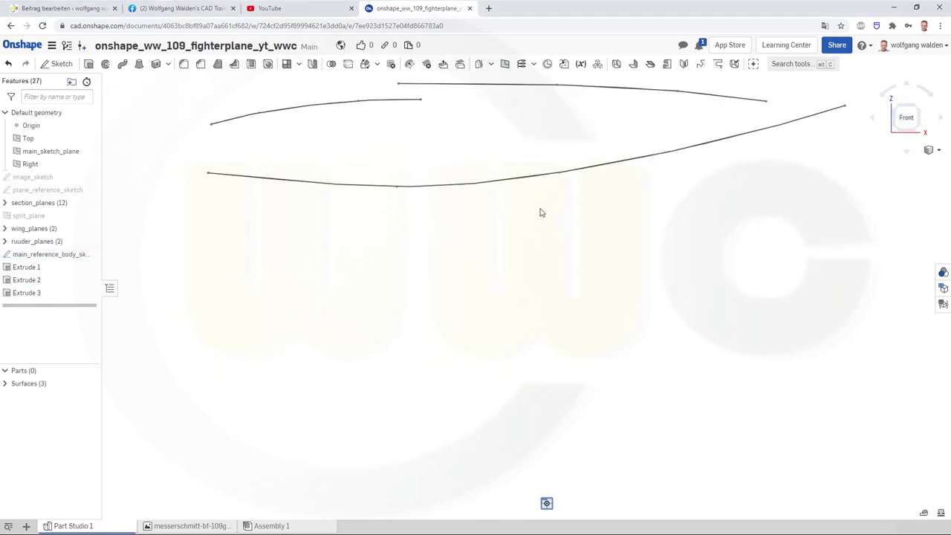
pyautogui.moveTo(540, 212)
pyautogui.mouseDown(button='middle')
pyautogui.moveTo(558, 319)
pyautogui.moveTo(611, 392)
pyautogui.mouseUp(button='middle')
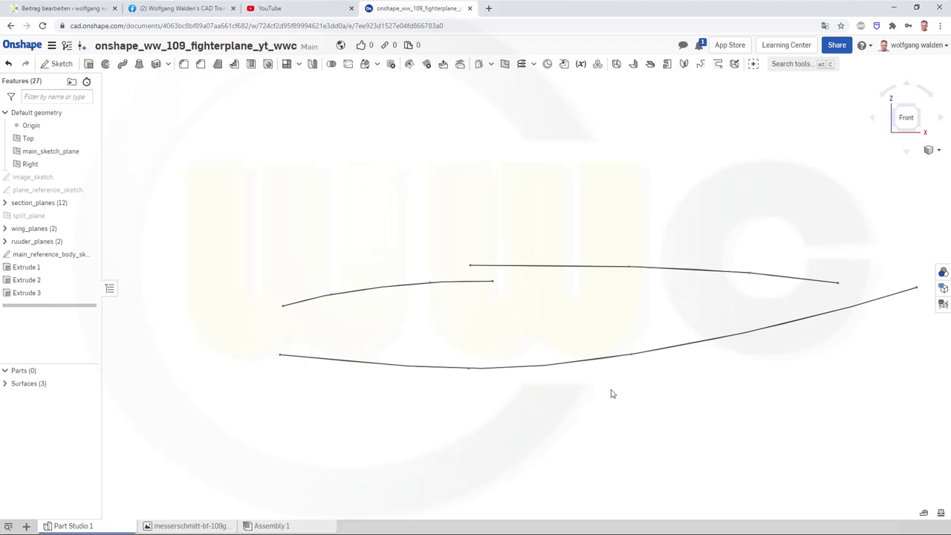
pyautogui.click(28, 268)
pyautogui.keyDown('shift'); pyautogui.click(31, 293); pyautogui.keyUp('shift')
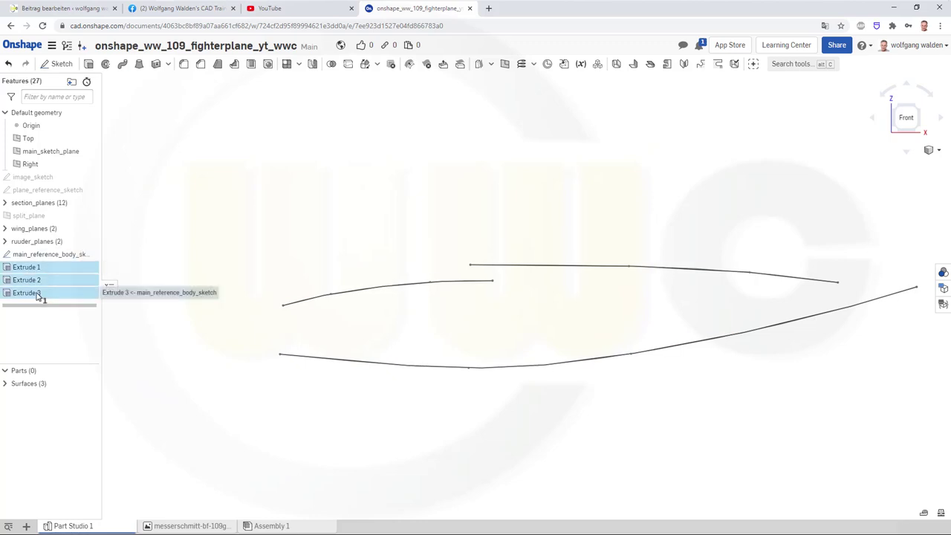
pyautogui.rightClick(33, 281)
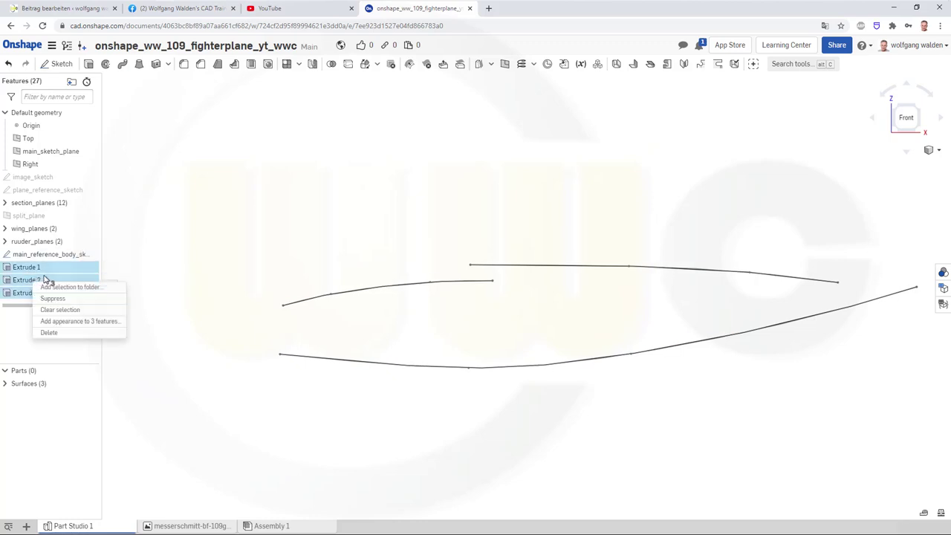
pyautogui.click(50, 288)
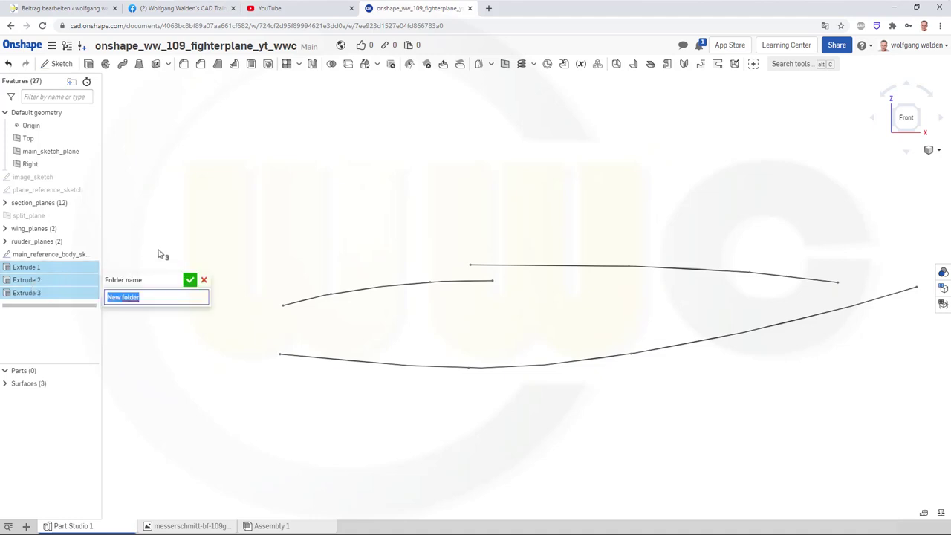
pyautogui.write('ma')
pyautogui.write('_body_boundary')
pyautogui.press('Return')
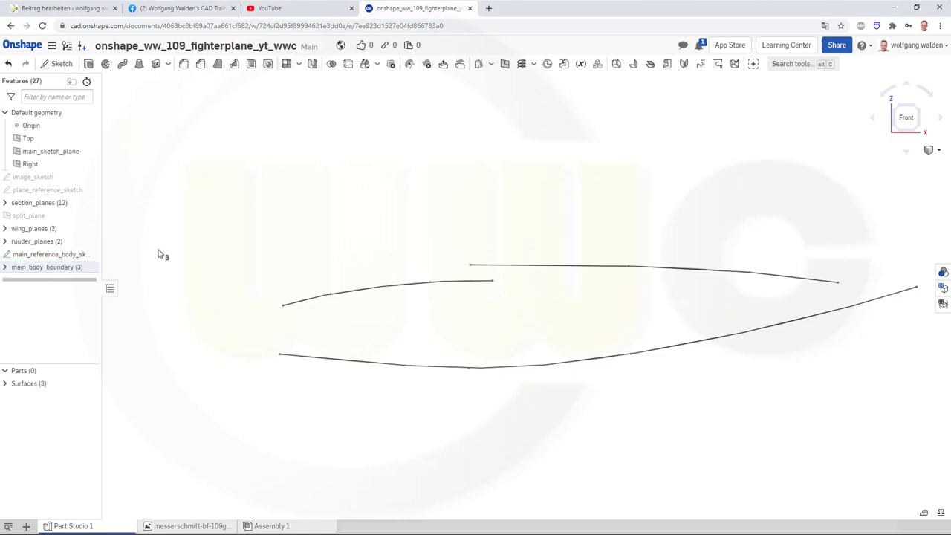